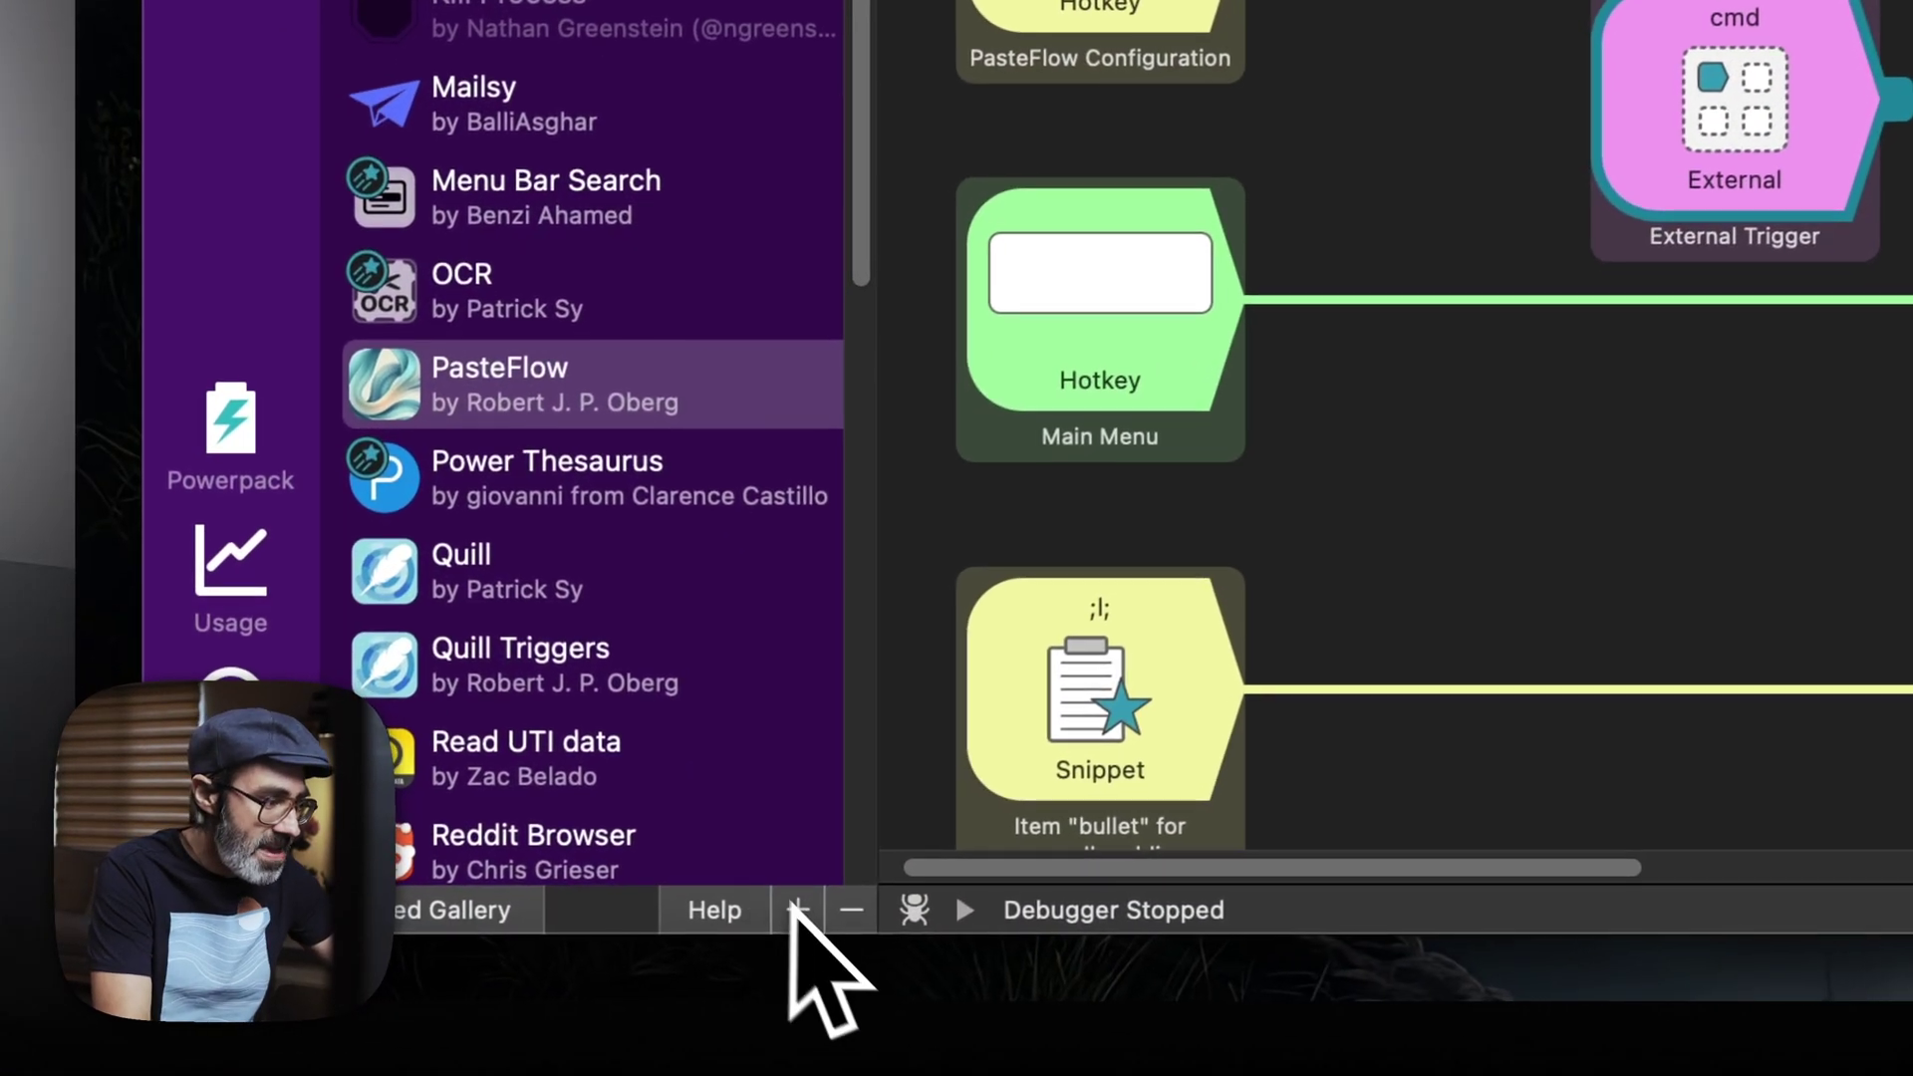
- Create a blank workflow named "Pasteflow Triggers"
left_click(797, 908)
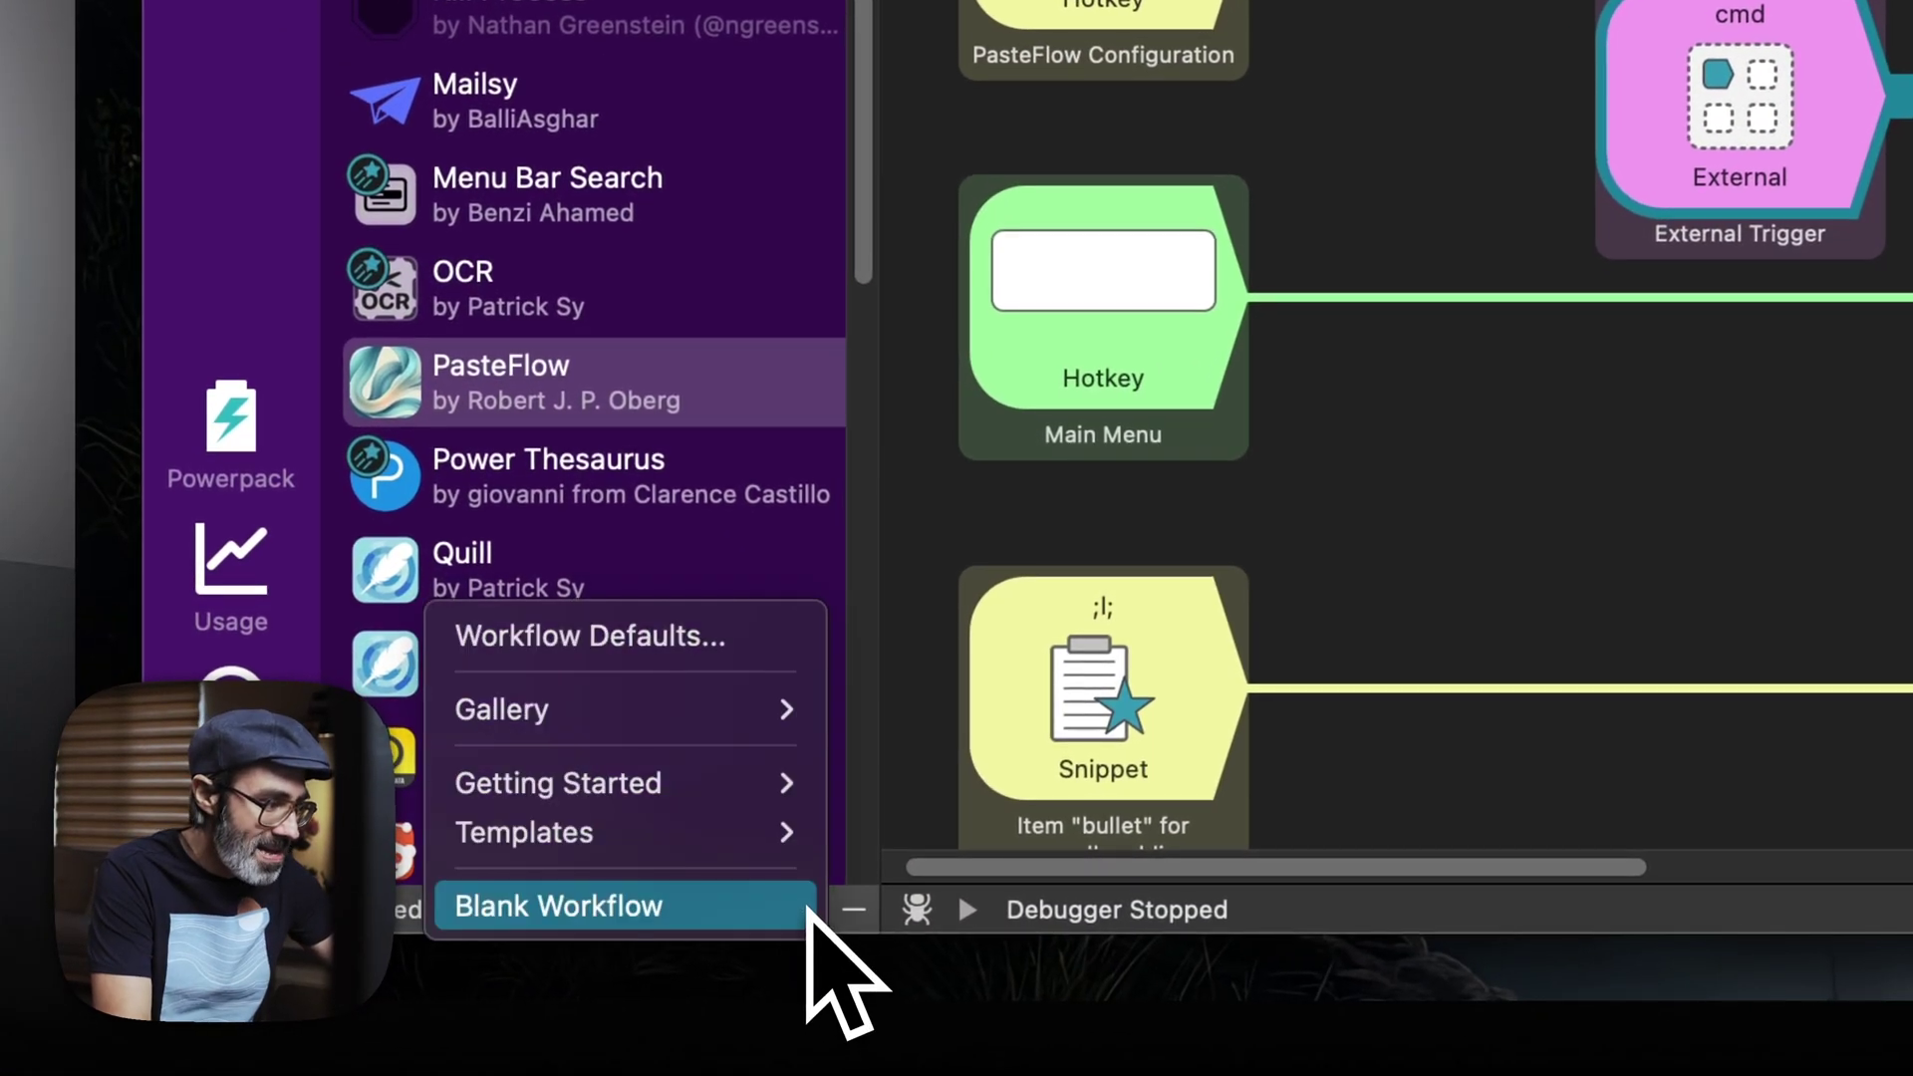
left_click(683, 904)
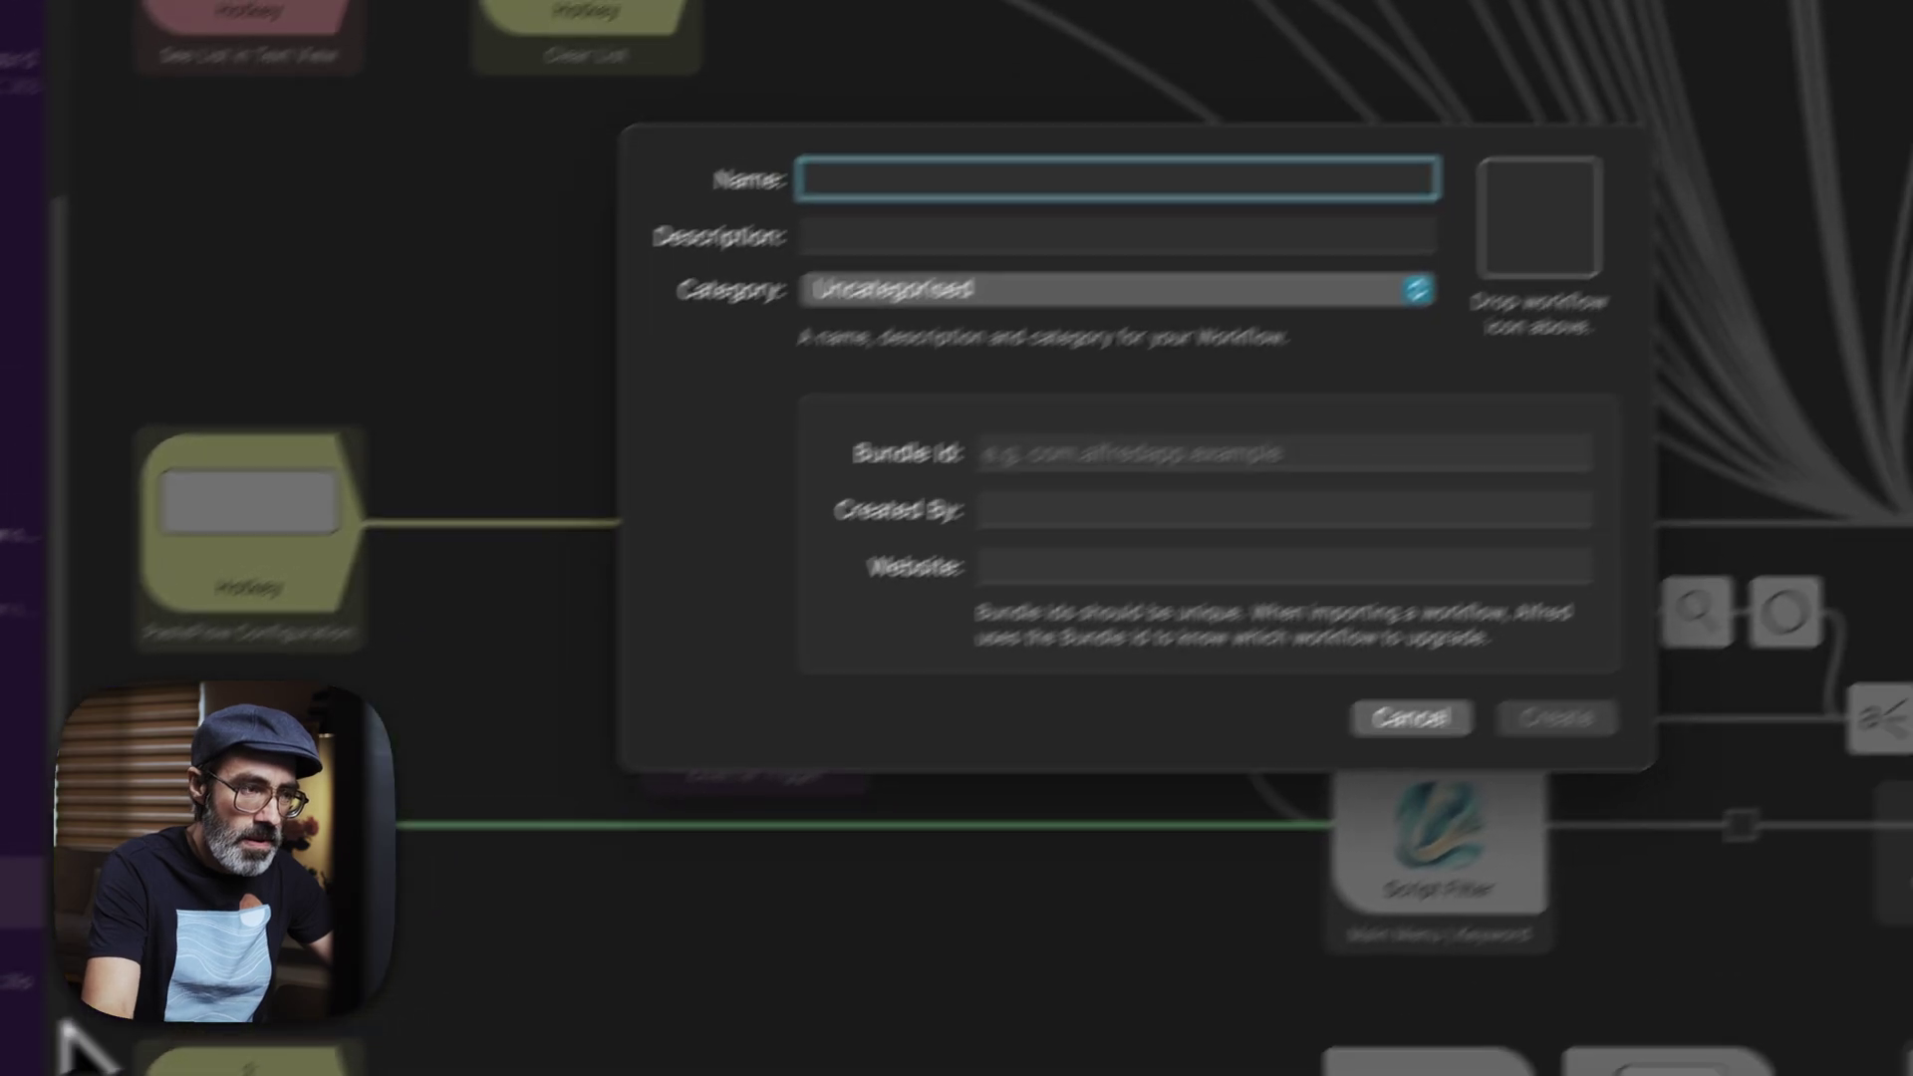
type("Pasteflow Triggers")
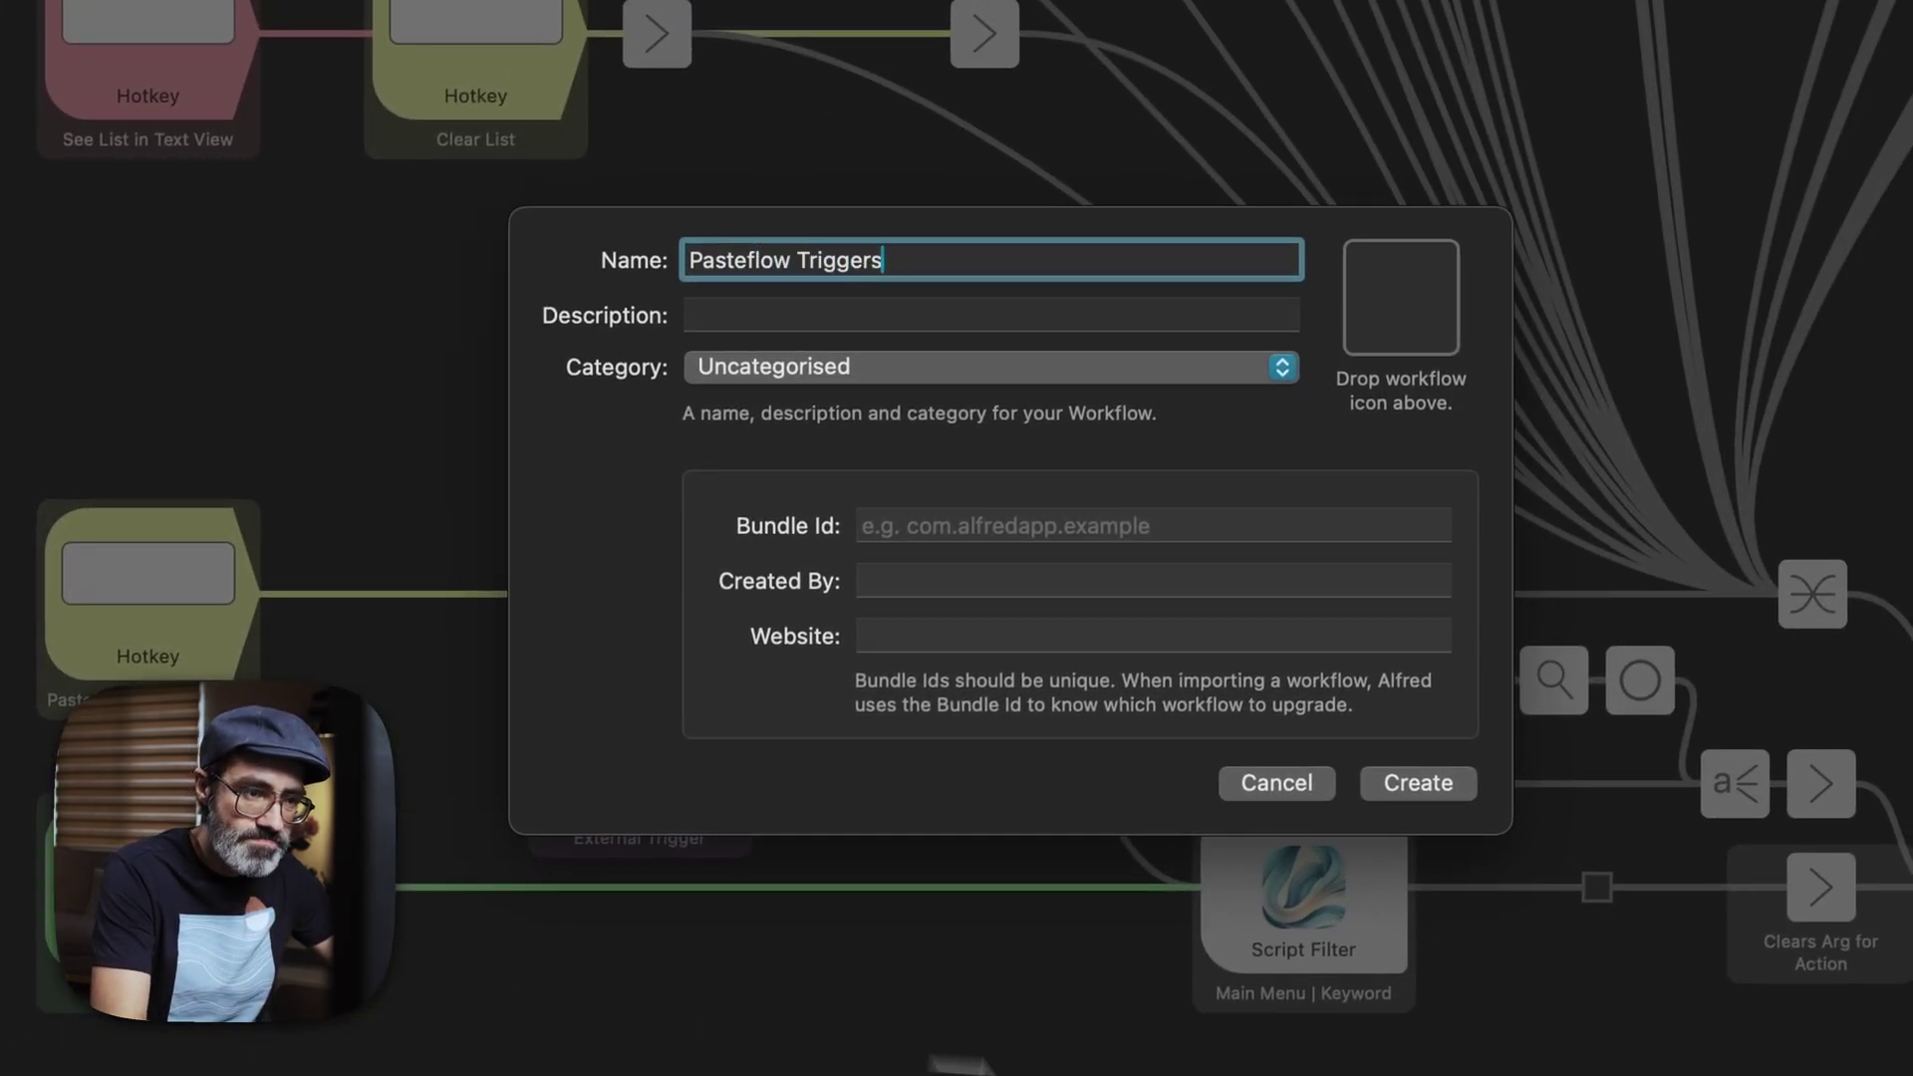
left_click(1437, 783)
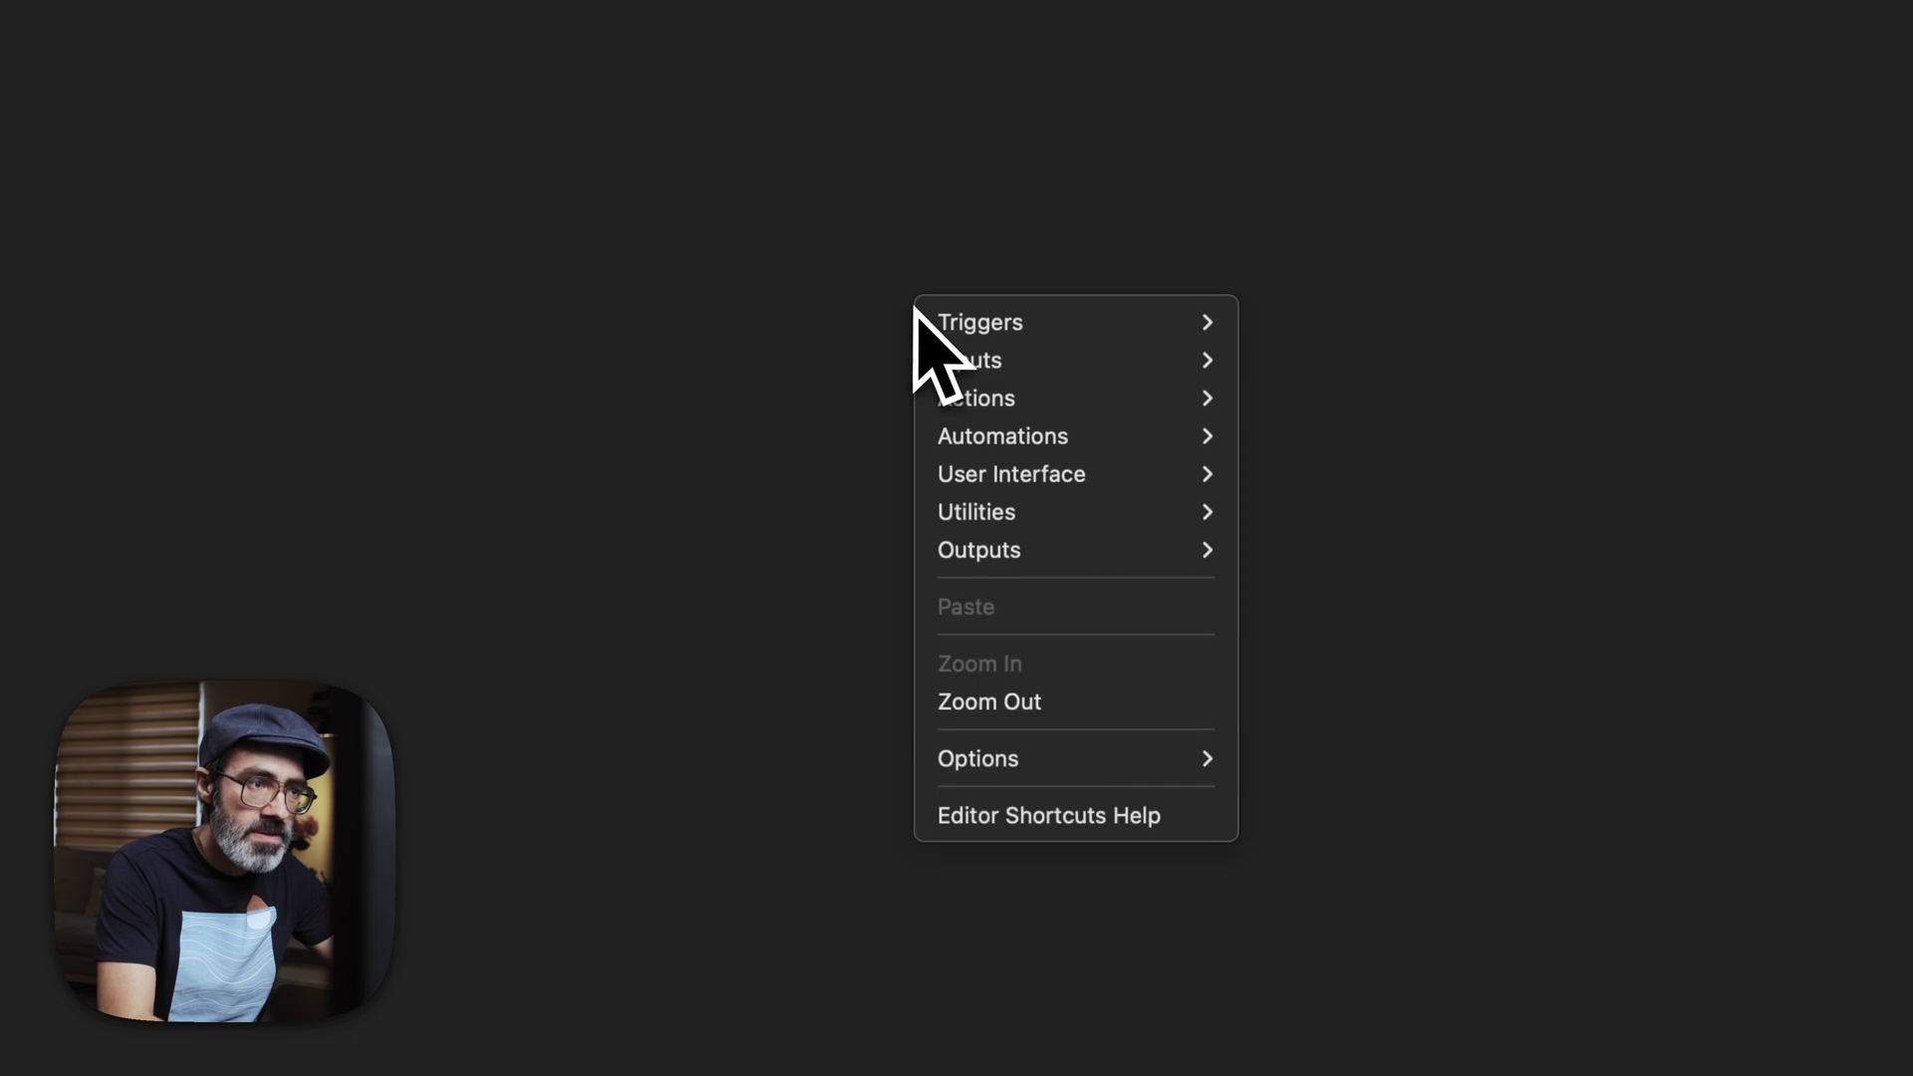
- Add a Hotkey trigger to the empty workflow canvas with the combination Option+Command+F
mouse_move(997, 332)
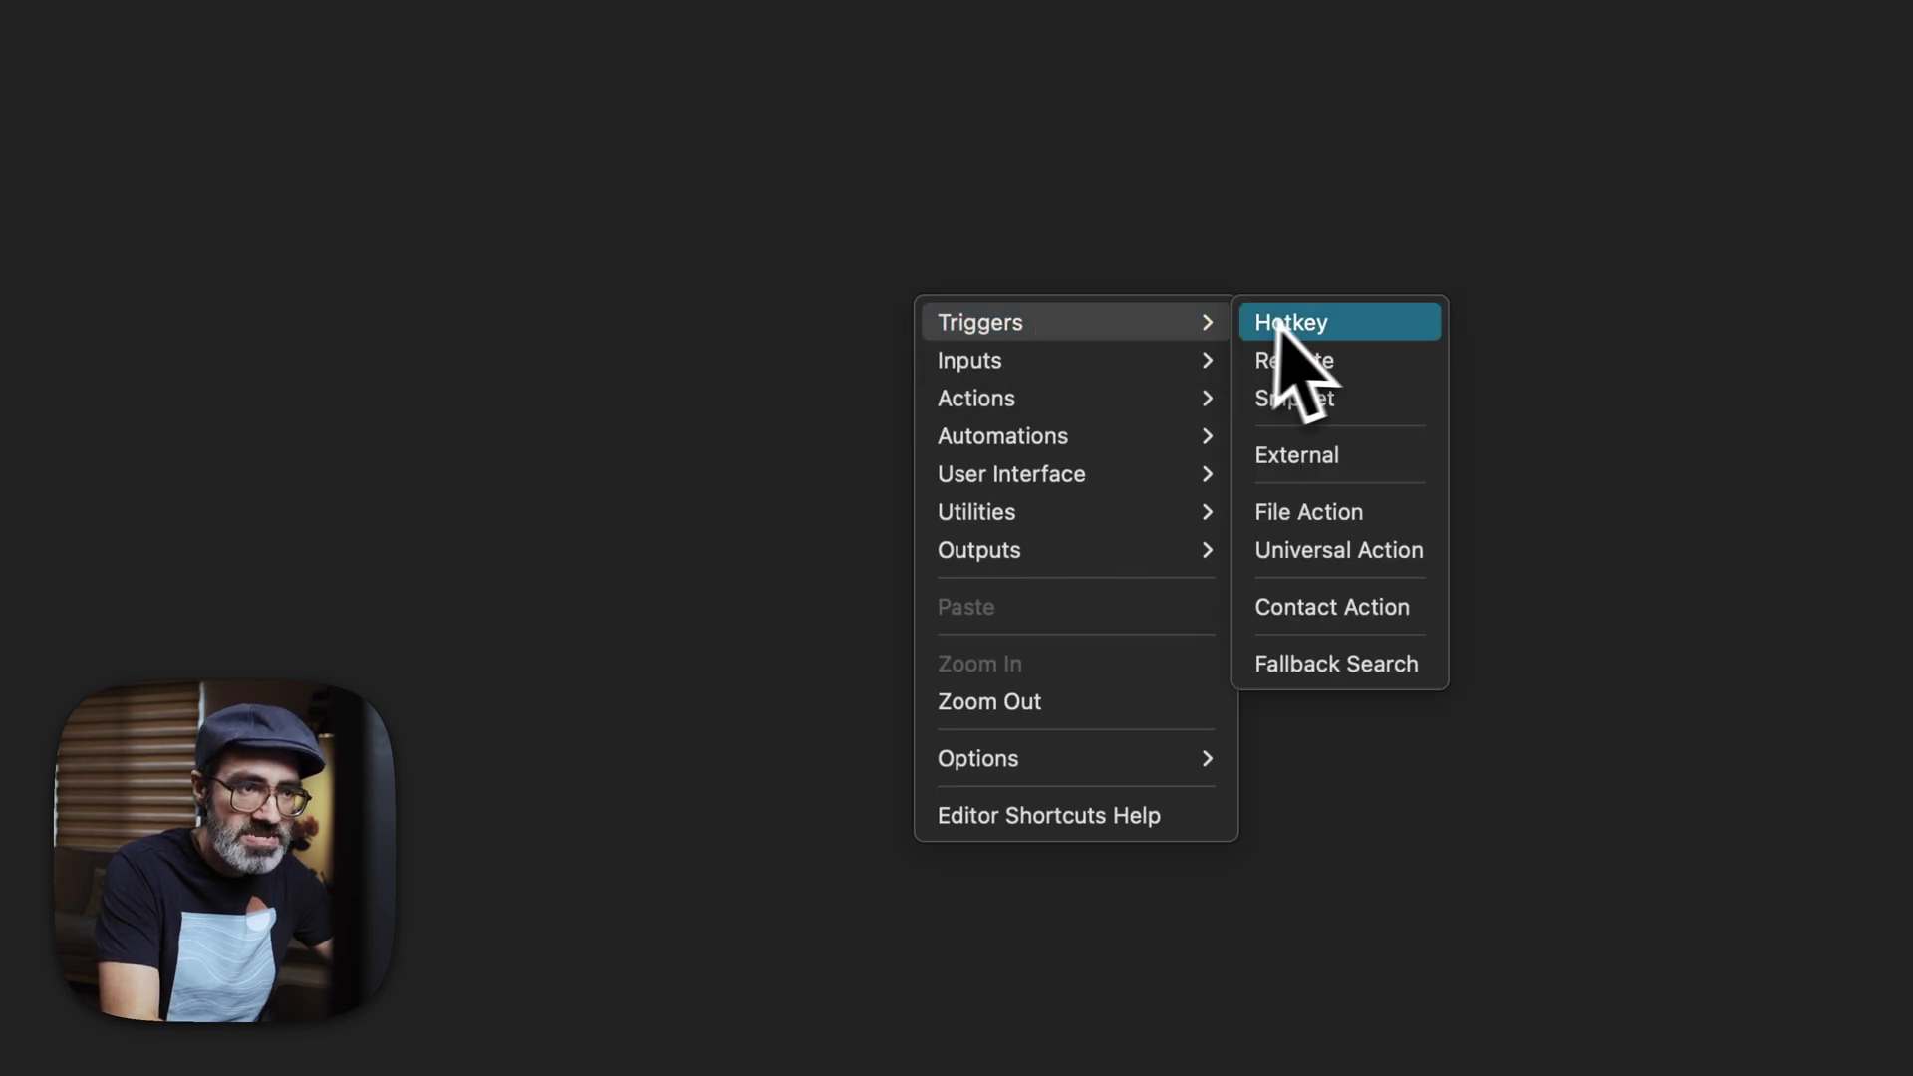
left_click(1353, 329)
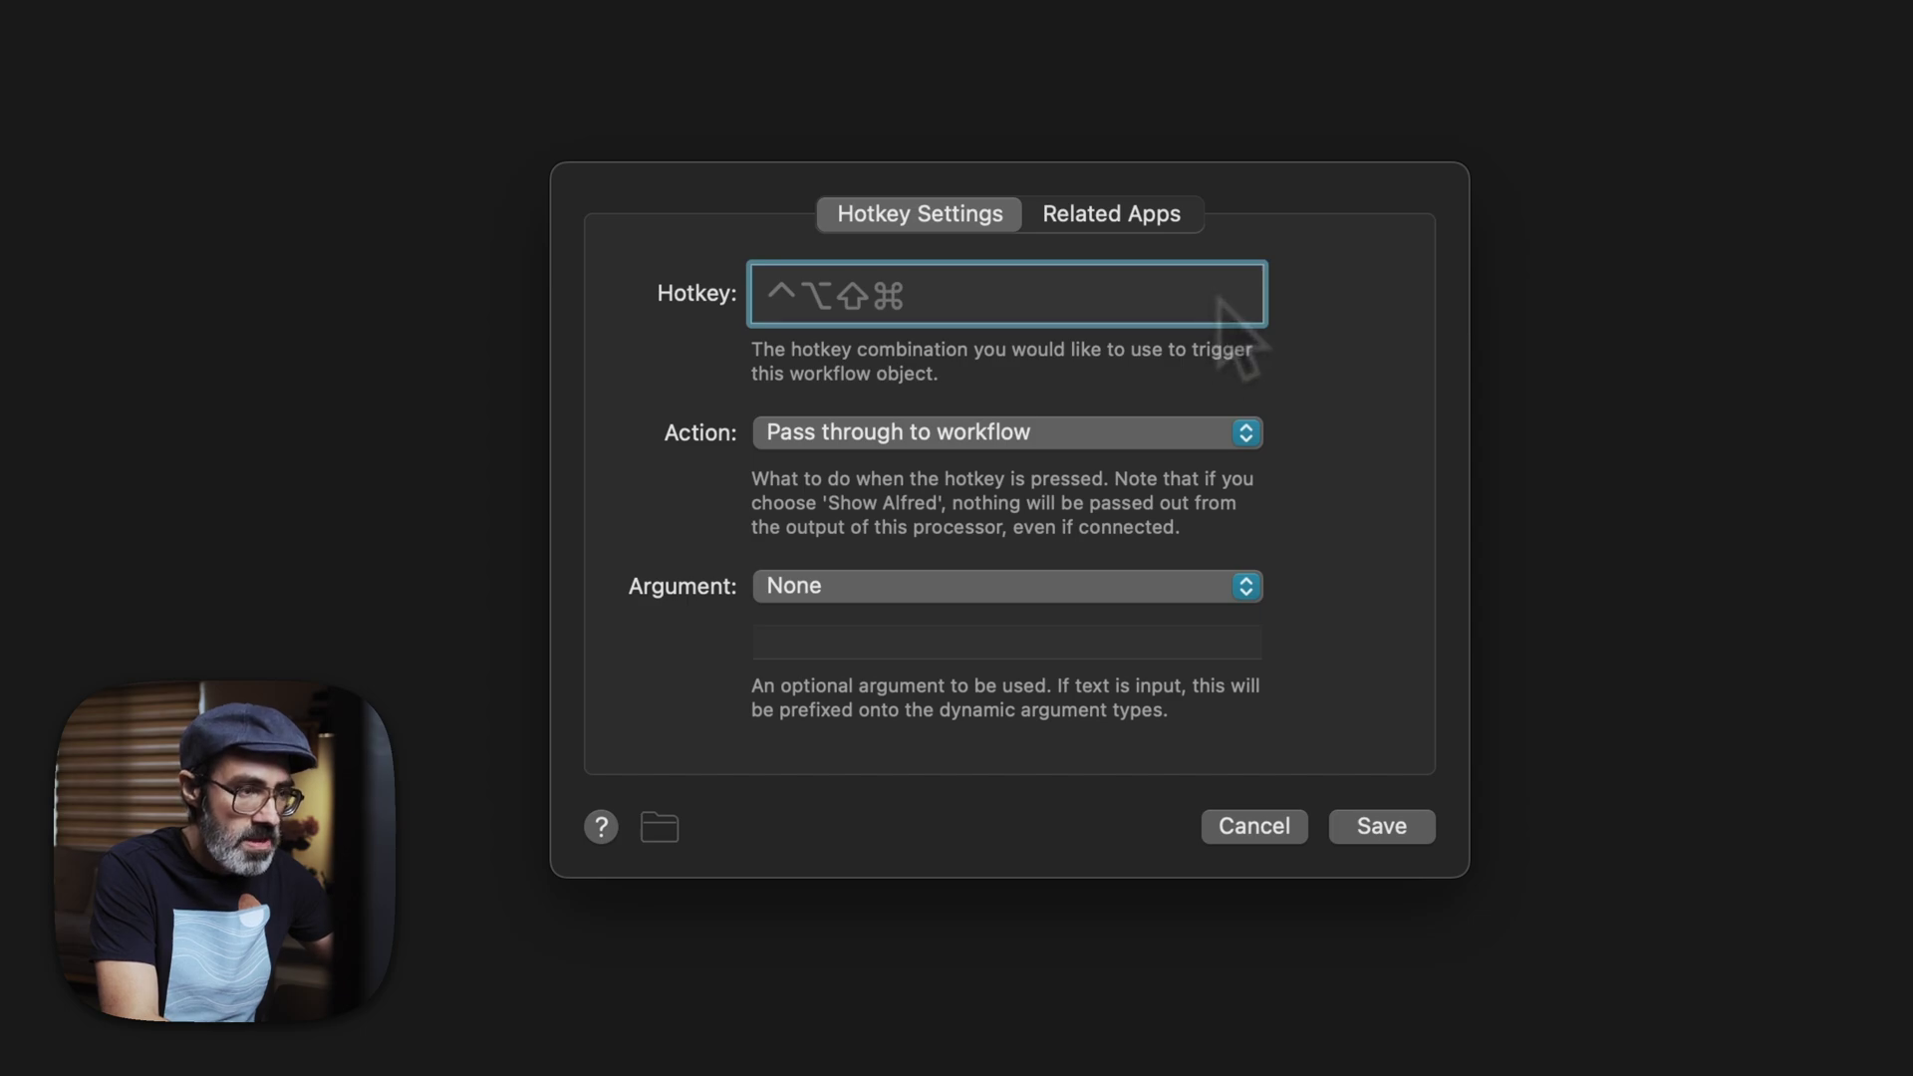
left_click(1365, 825)
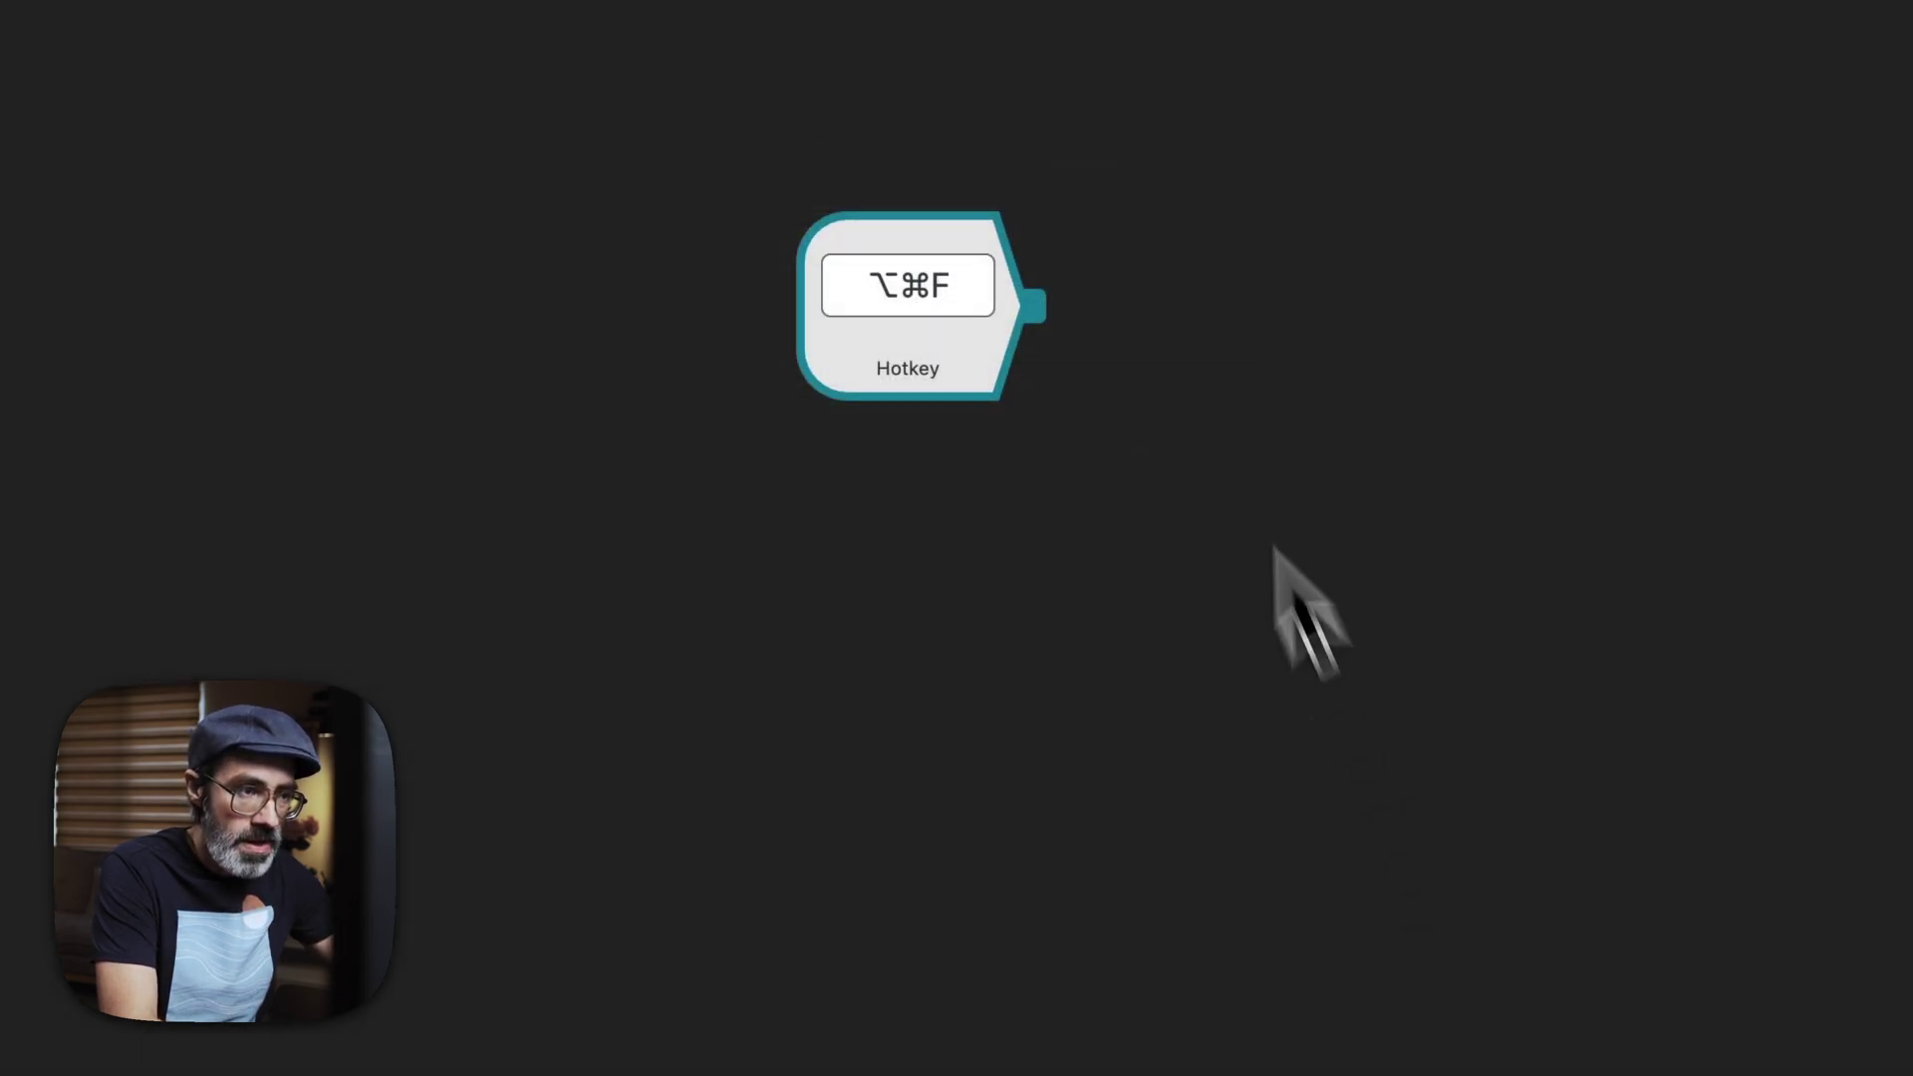
- Add a Run Script action to the workflow and set its language to /usr/bin/osascript (AppleScript)
mouse_move(1246, 377)
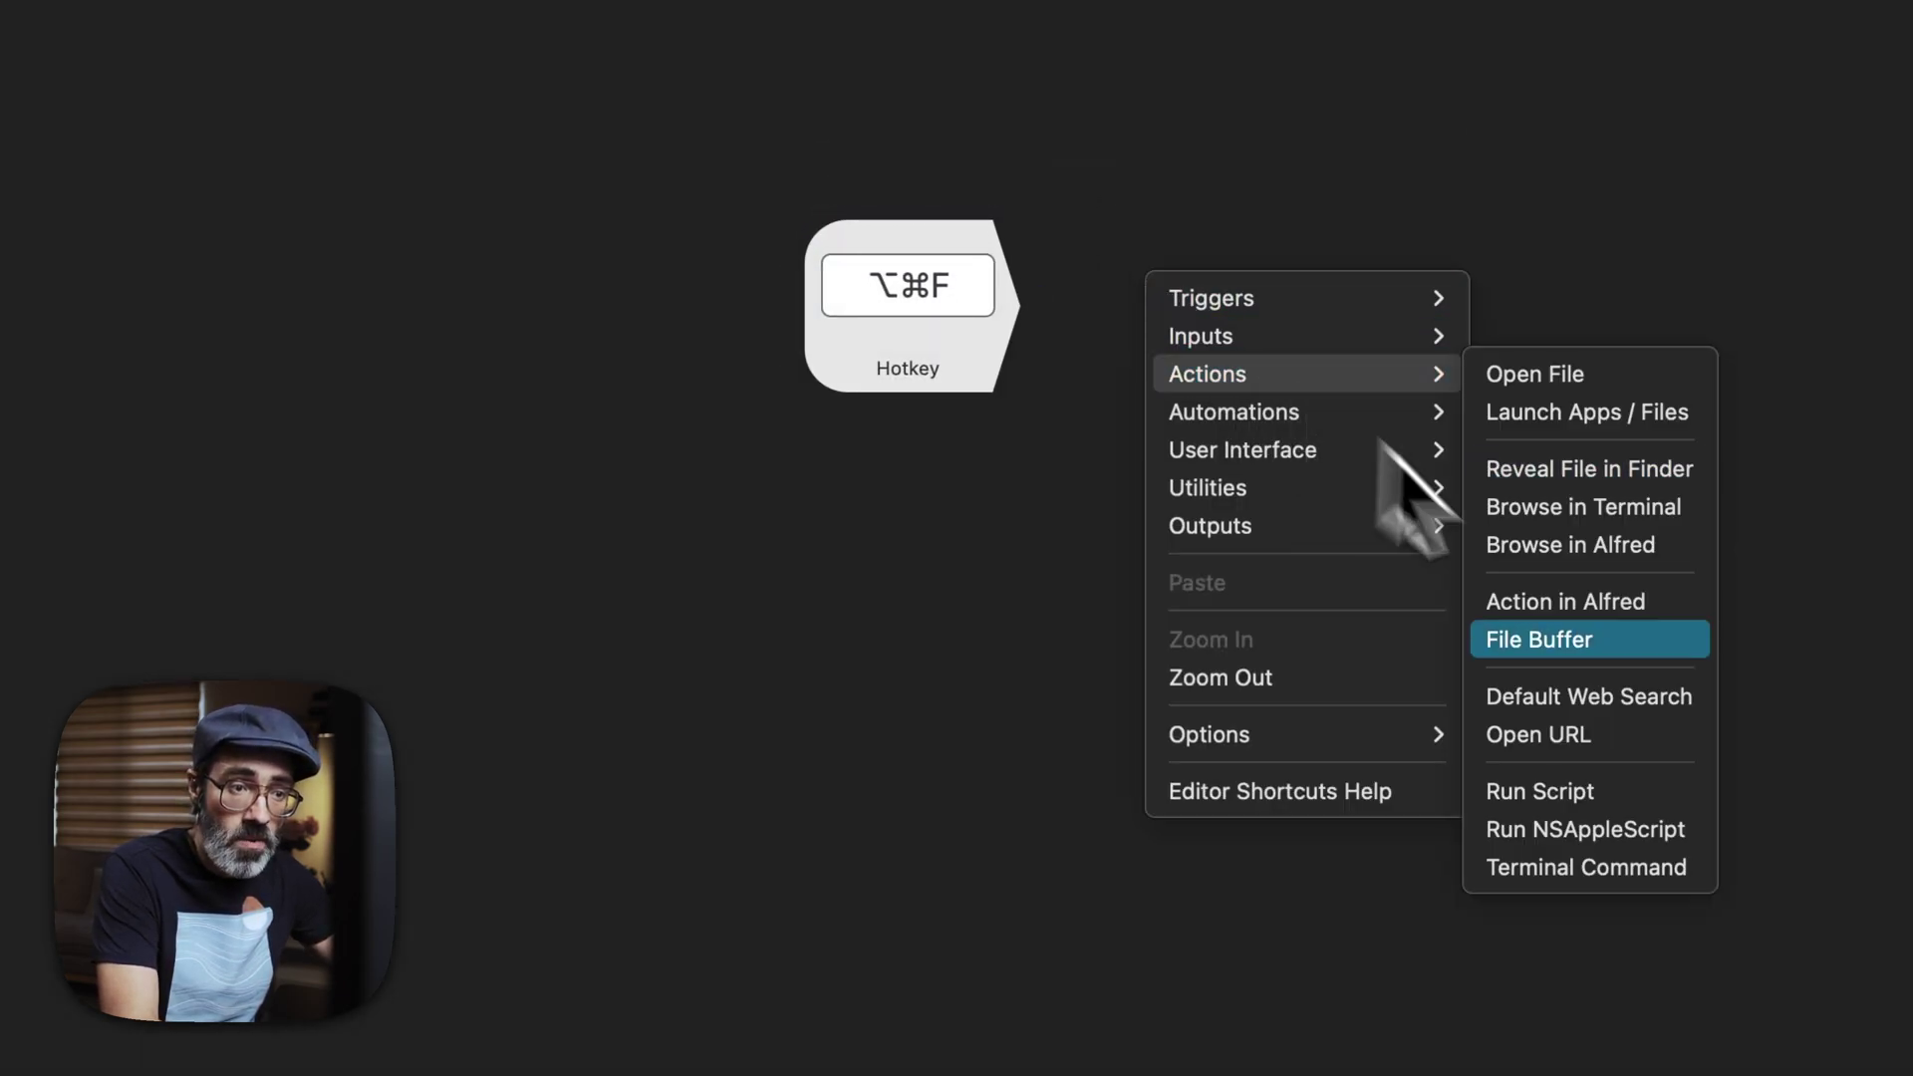
left_click(1614, 809)
left_click(788, 69)
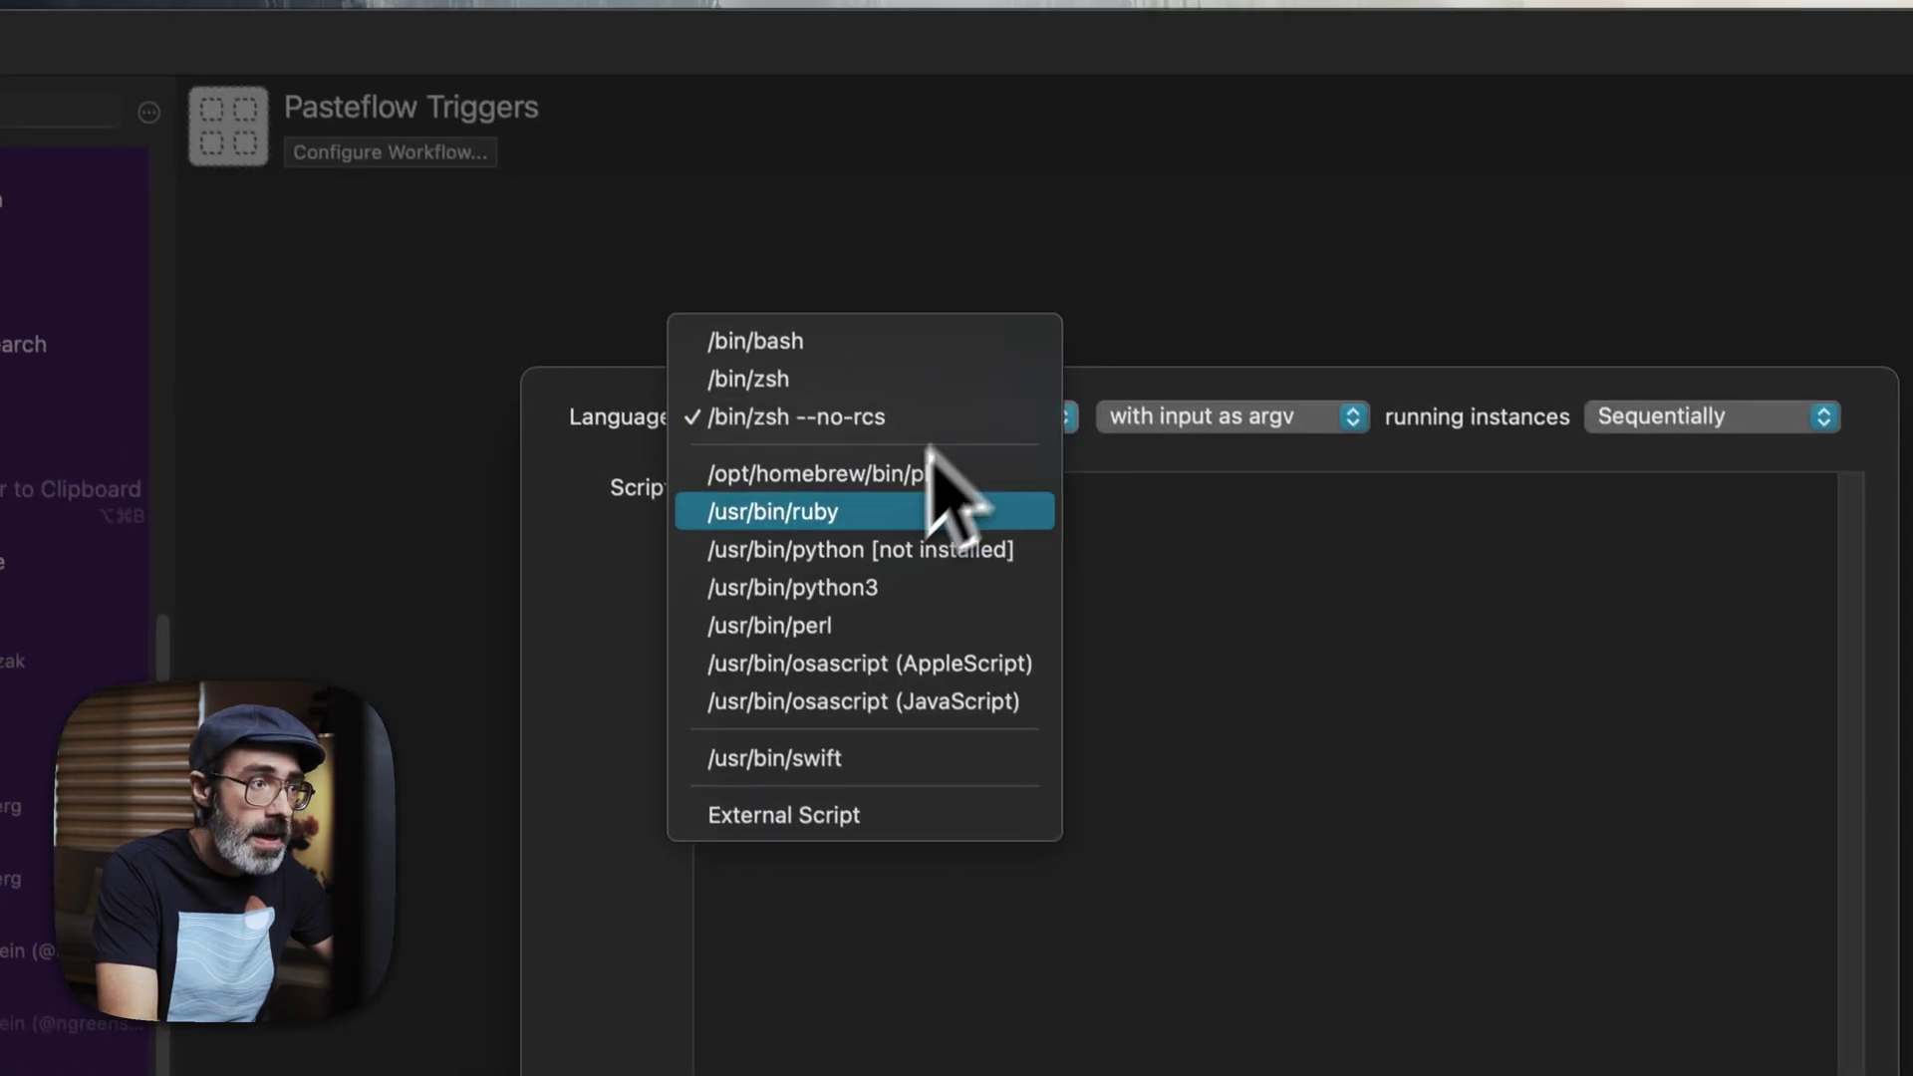
left_click(956, 664)
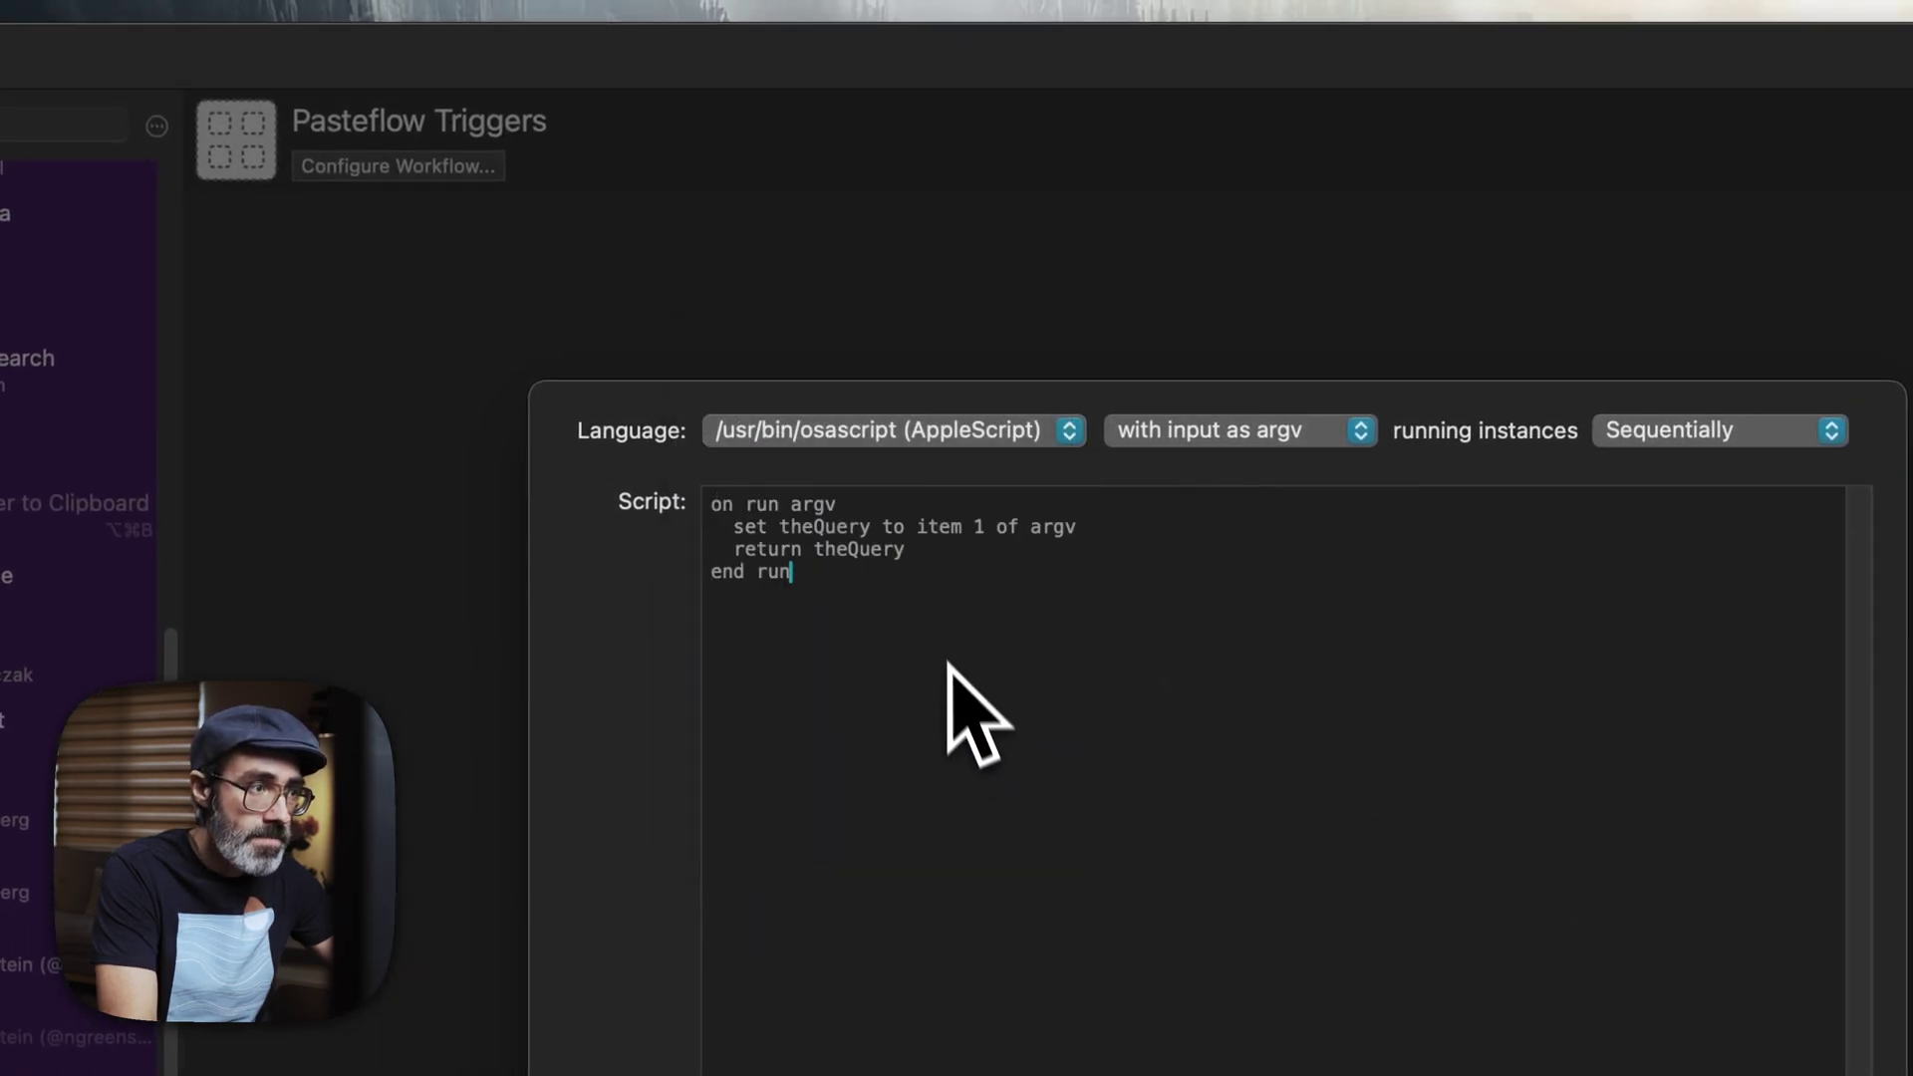
- Replace the default script with the PasteFlow list item that runs trigger "cmd" in workflow "com.pasteflow.aft" with argument "test"
left_click_drag(948, 683, 680, 478)
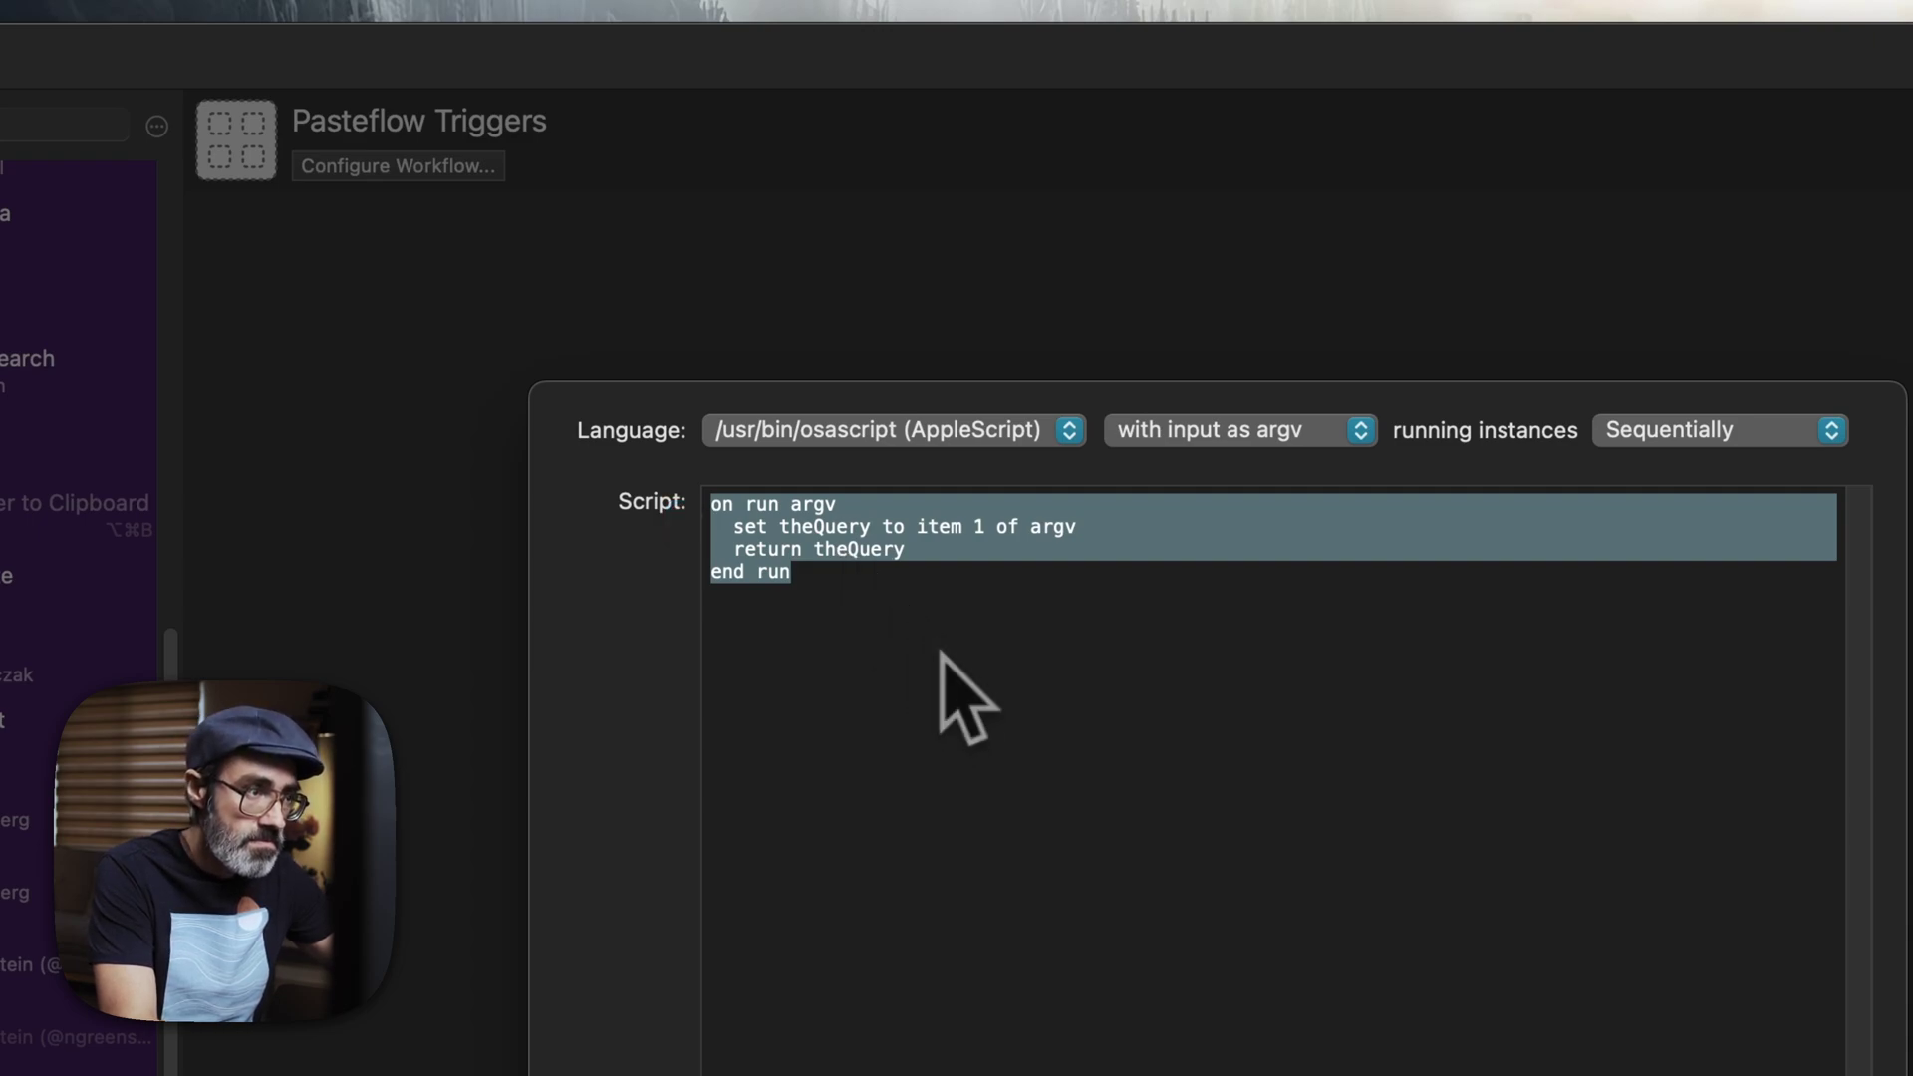
key("super+shift+v")
left_click(1004, 337)
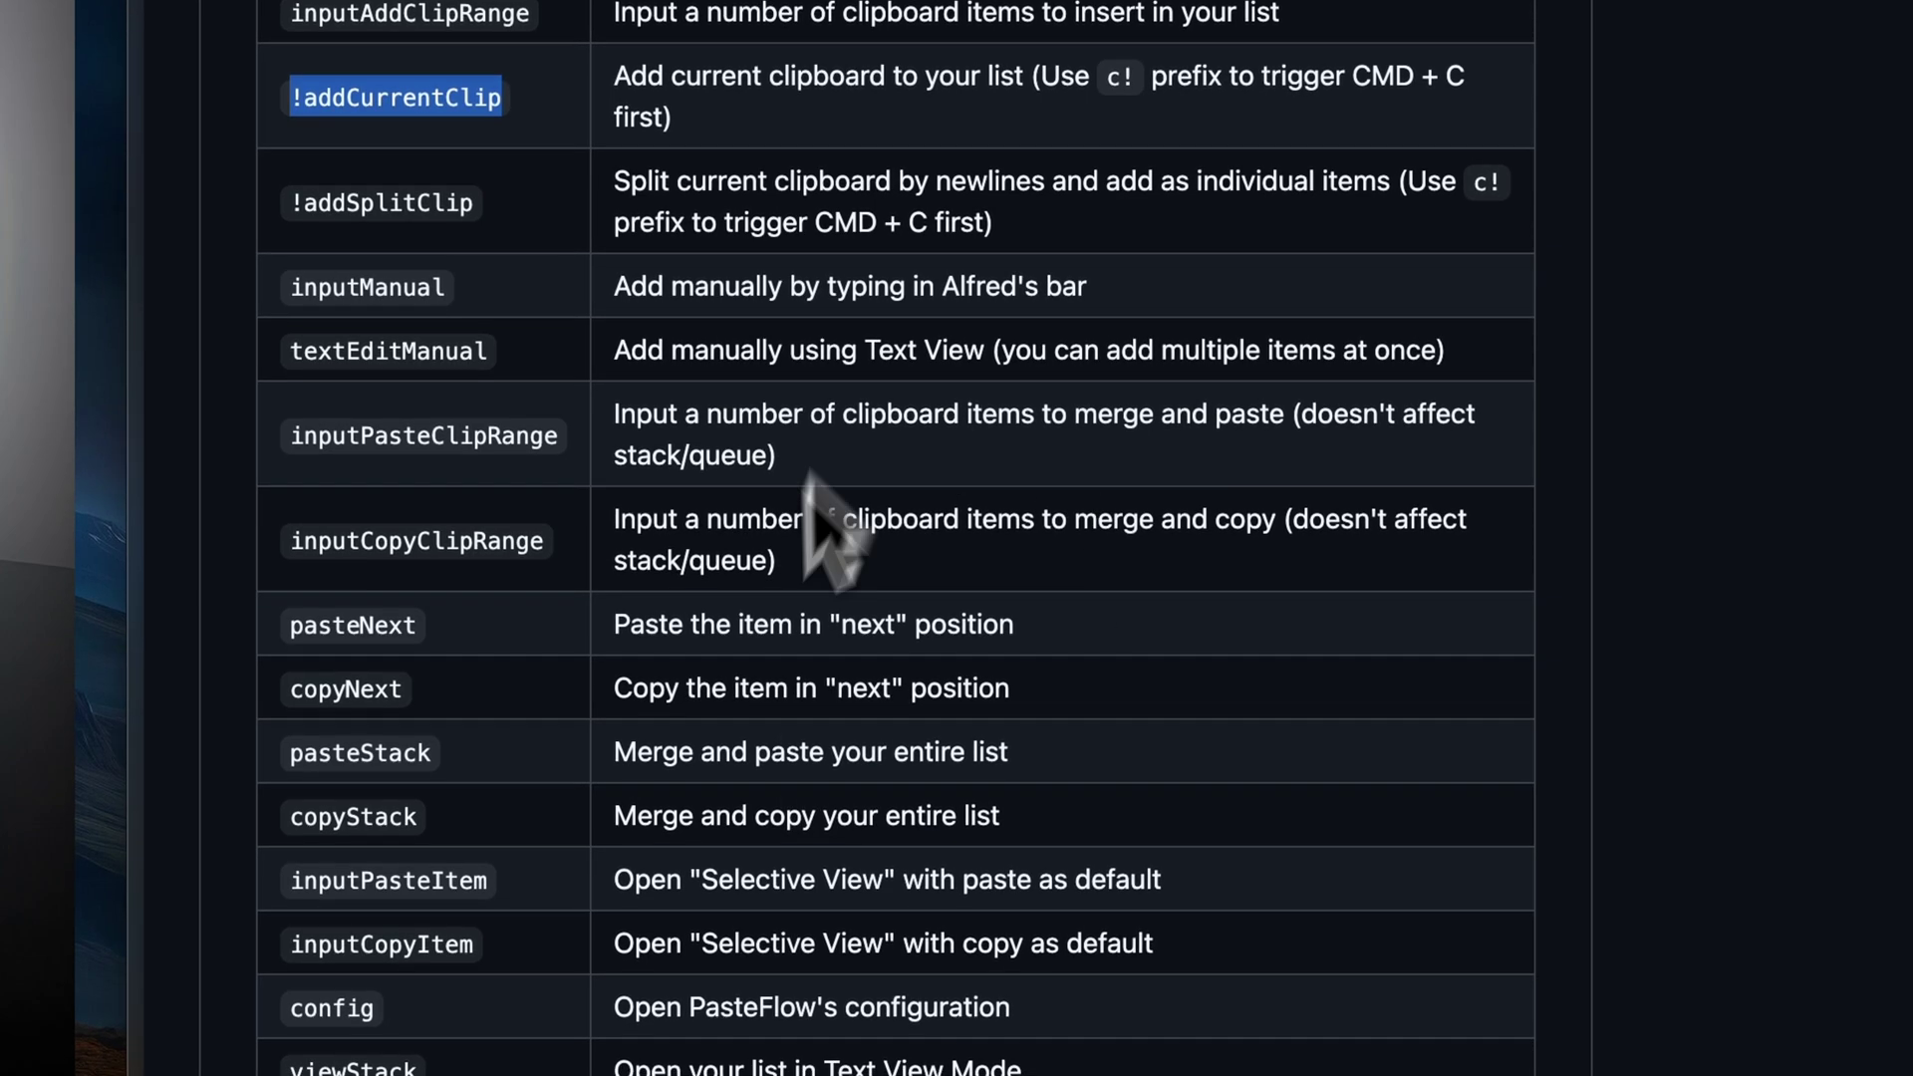
- Replace the script's "test" argument with "c!!addCurrentClip", taking !addCurrentClip from the PasteFlow list, and save the script
scroll(737, 398, "down", 1)
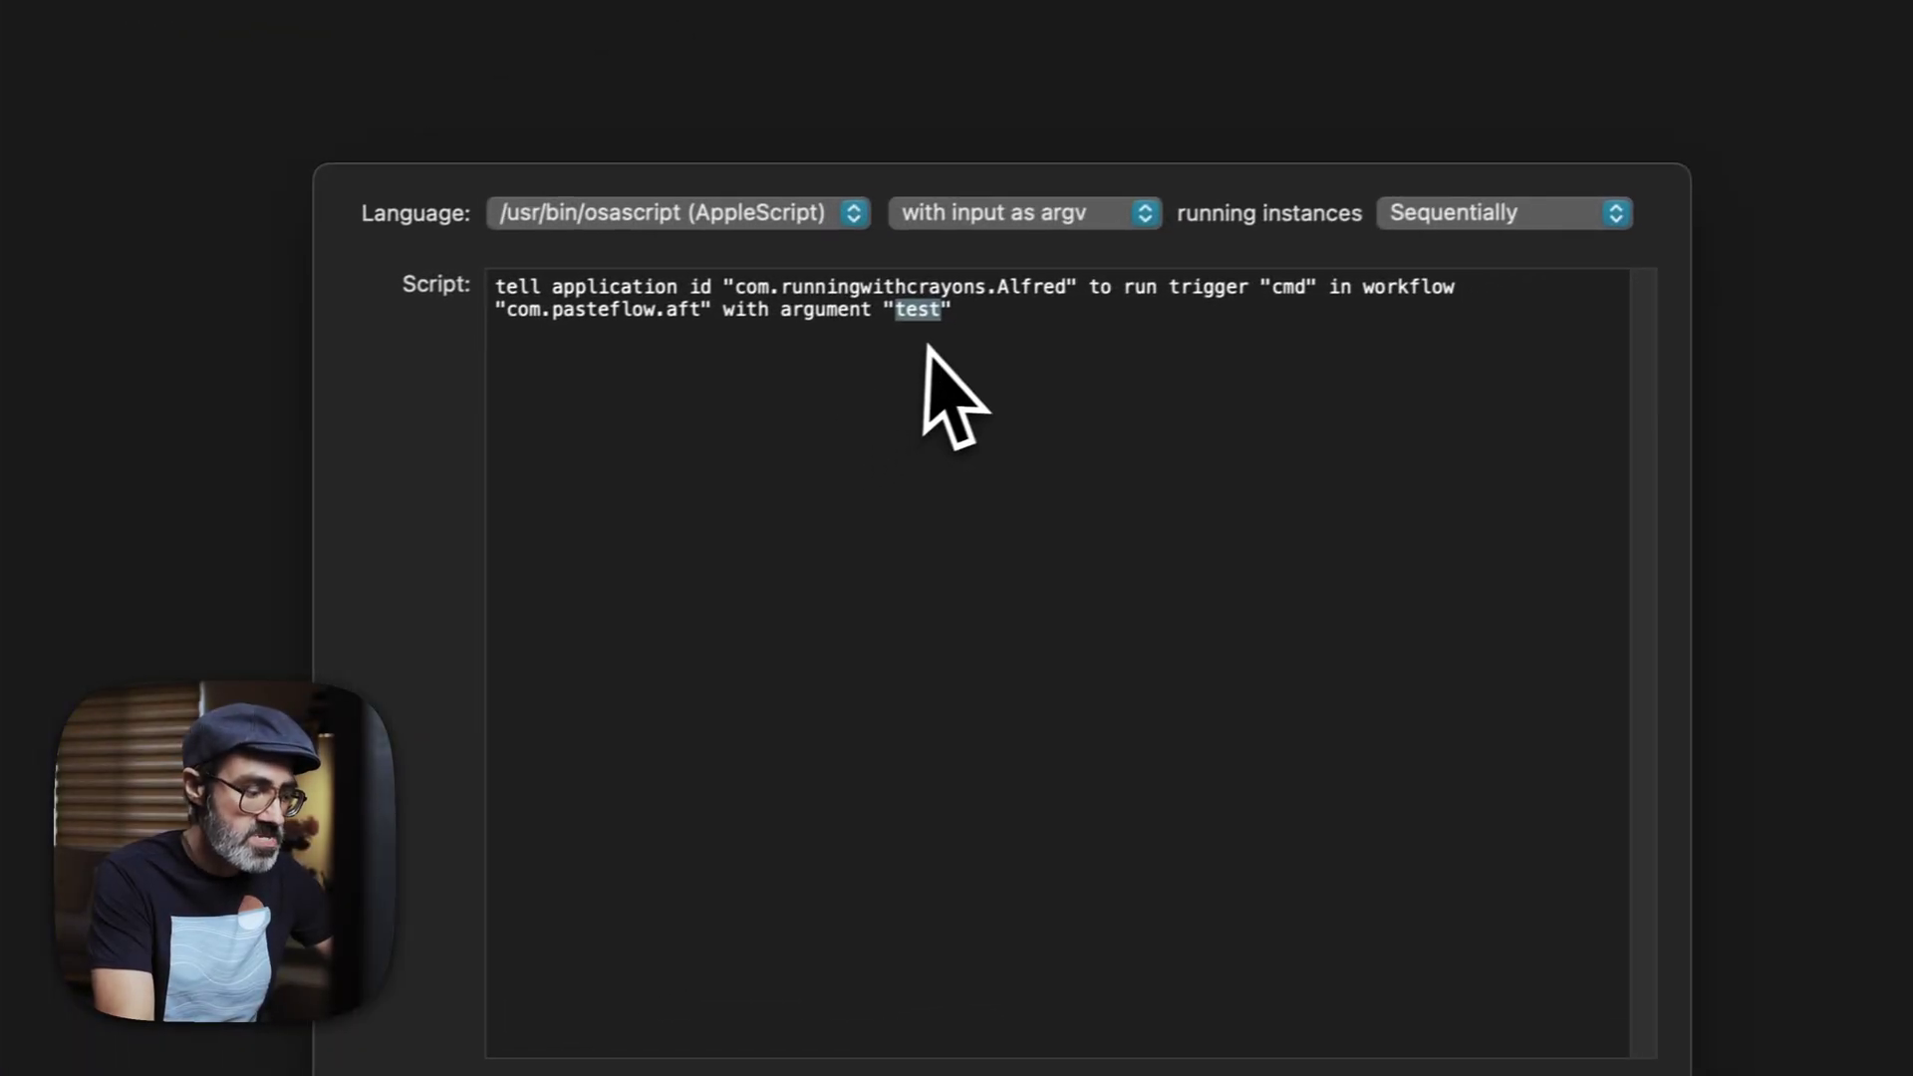
key("super+shift+v")
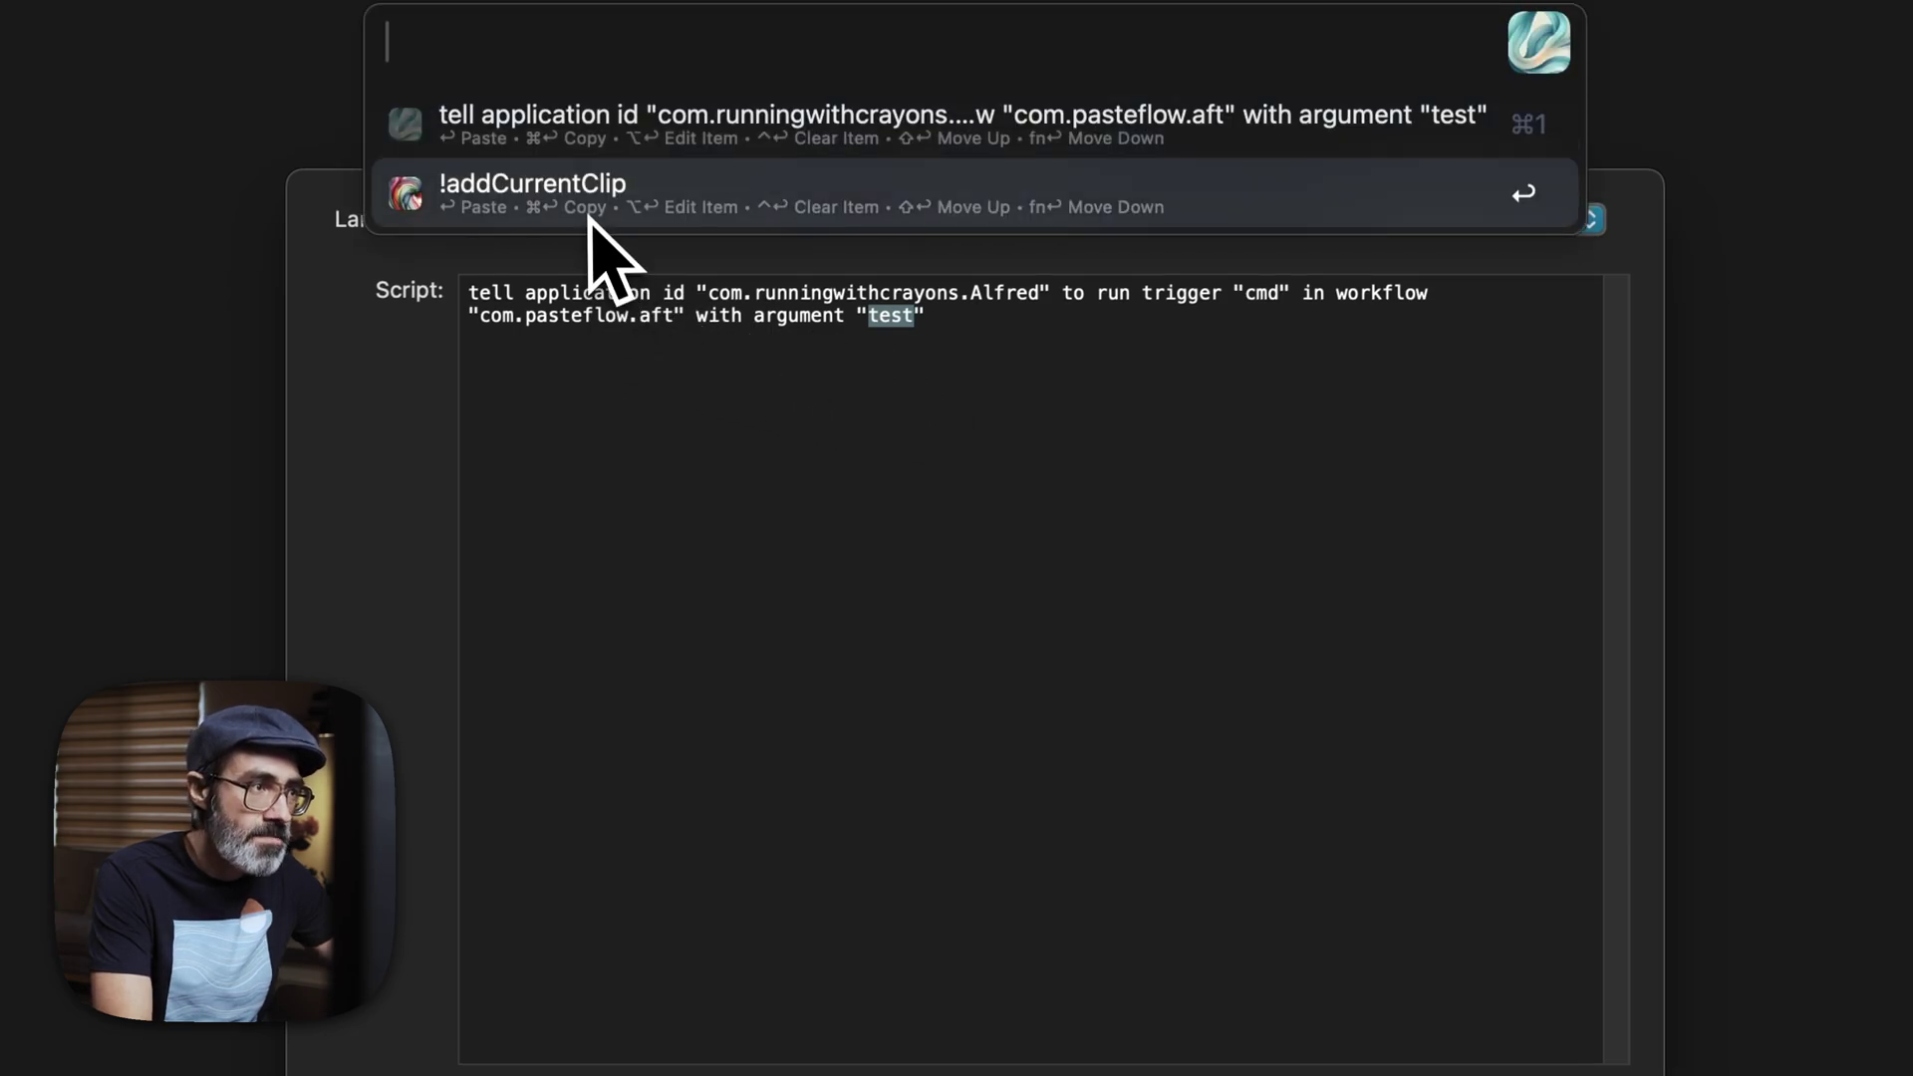
left_click(589, 199)
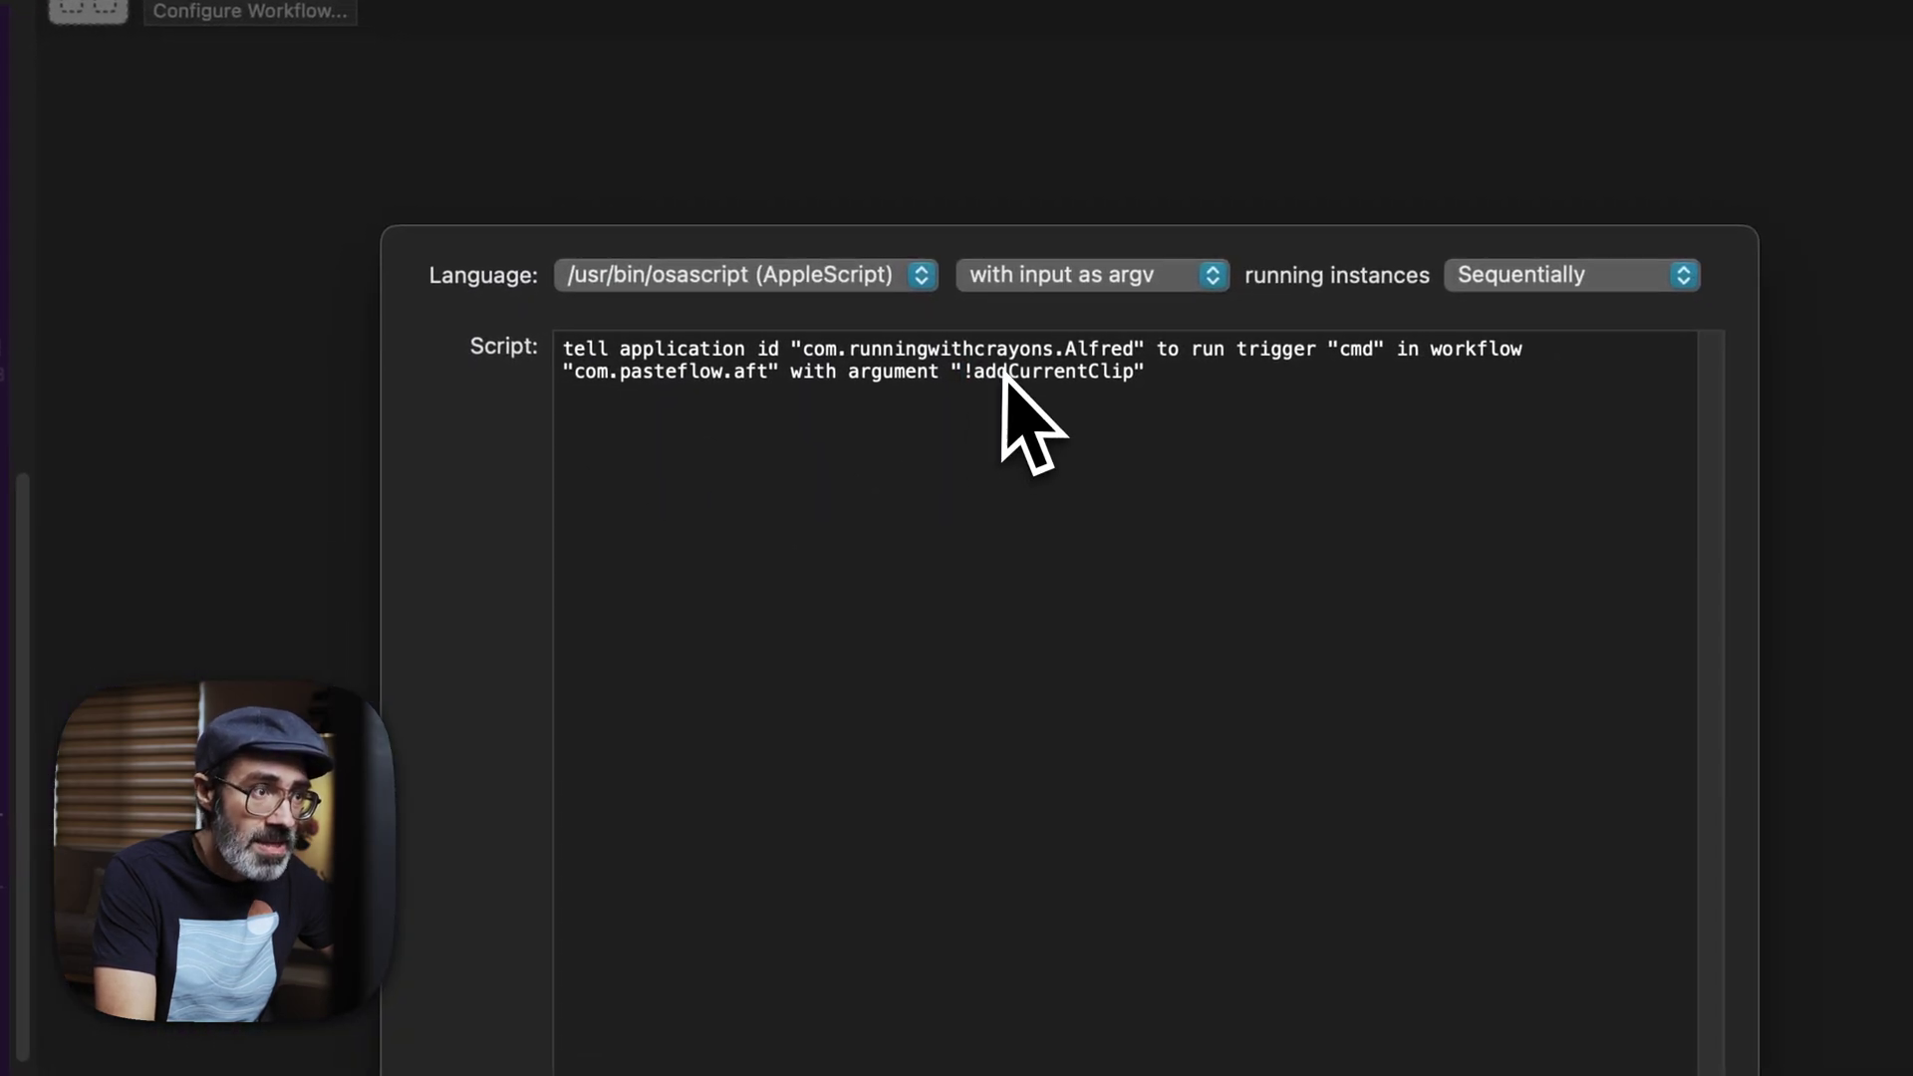
left_click(984, 375)
type("c!")
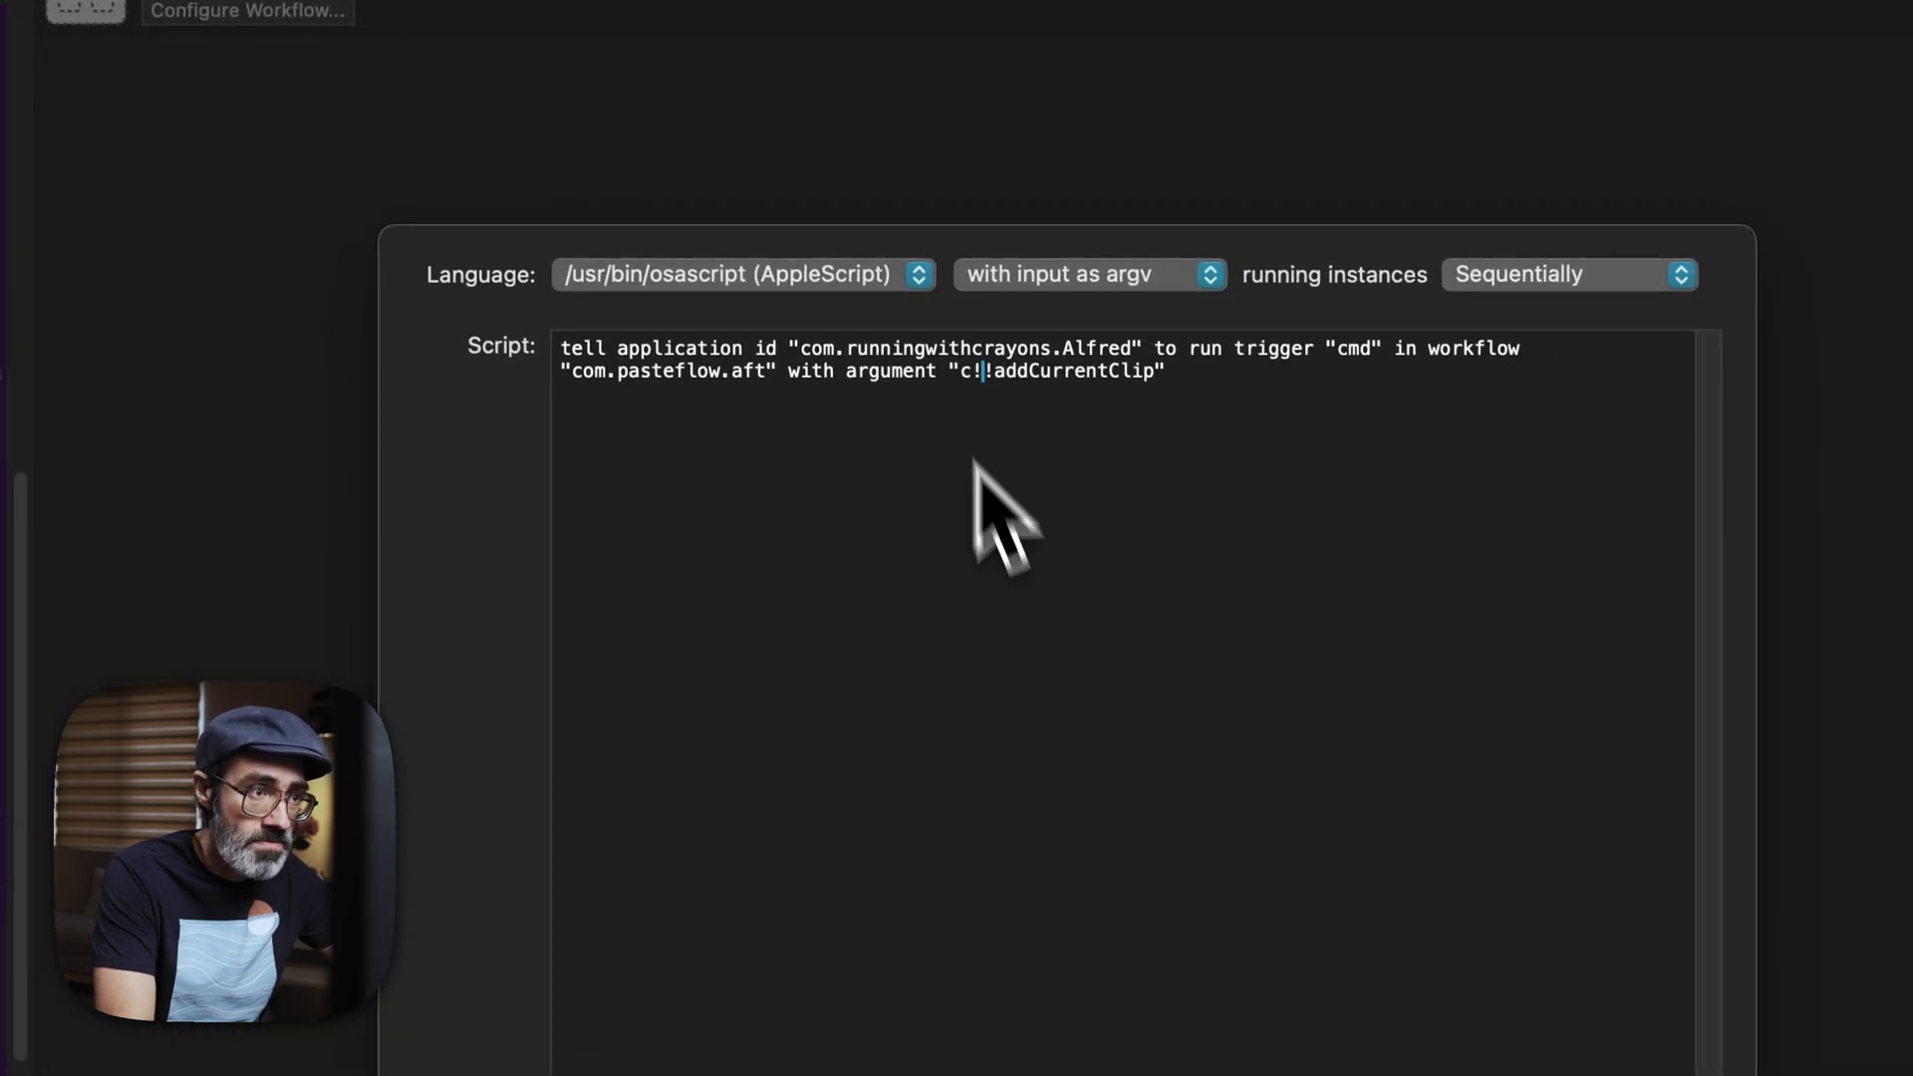
left_click(1286, 862)
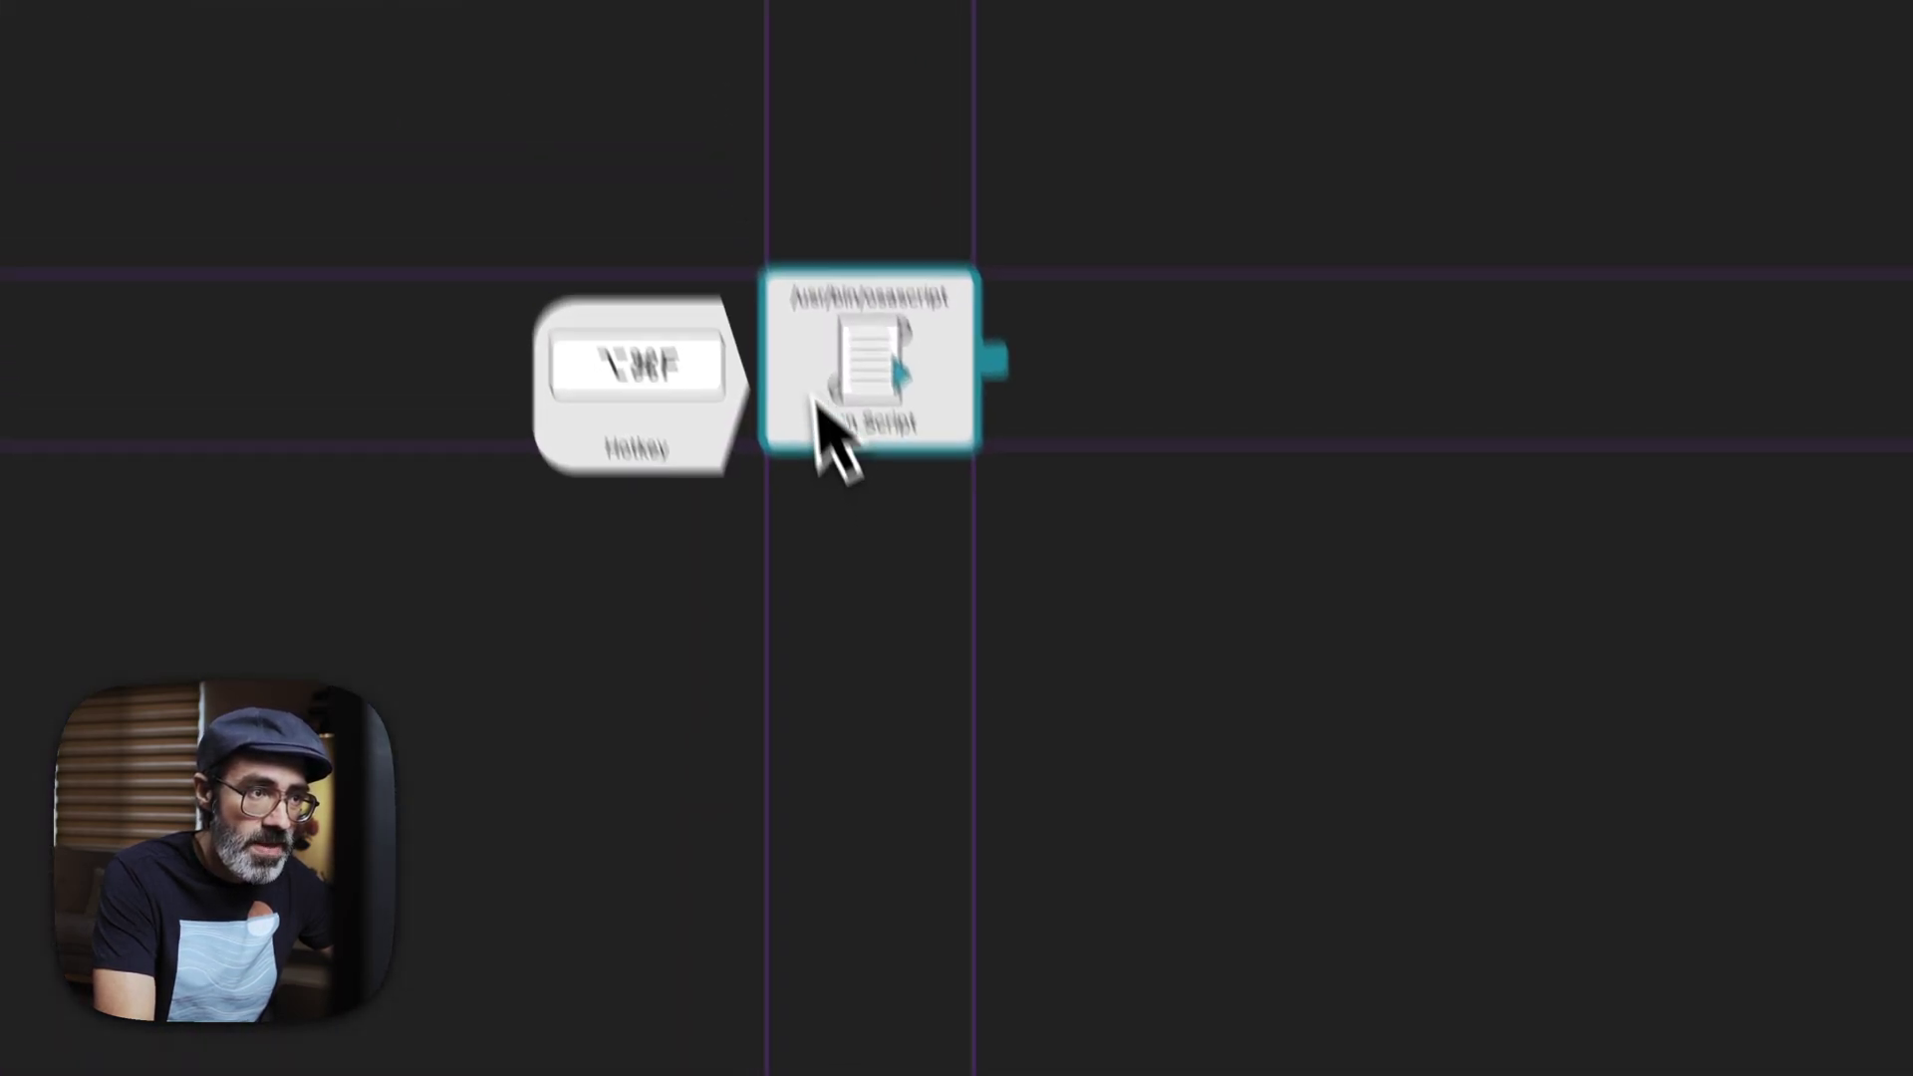
- Connect the Hotkey trigger to the Run Script action and position the script object beside it
left_click_drag(717, 364, 847, 366)
left_click_drag(953, 590, 957, 589)
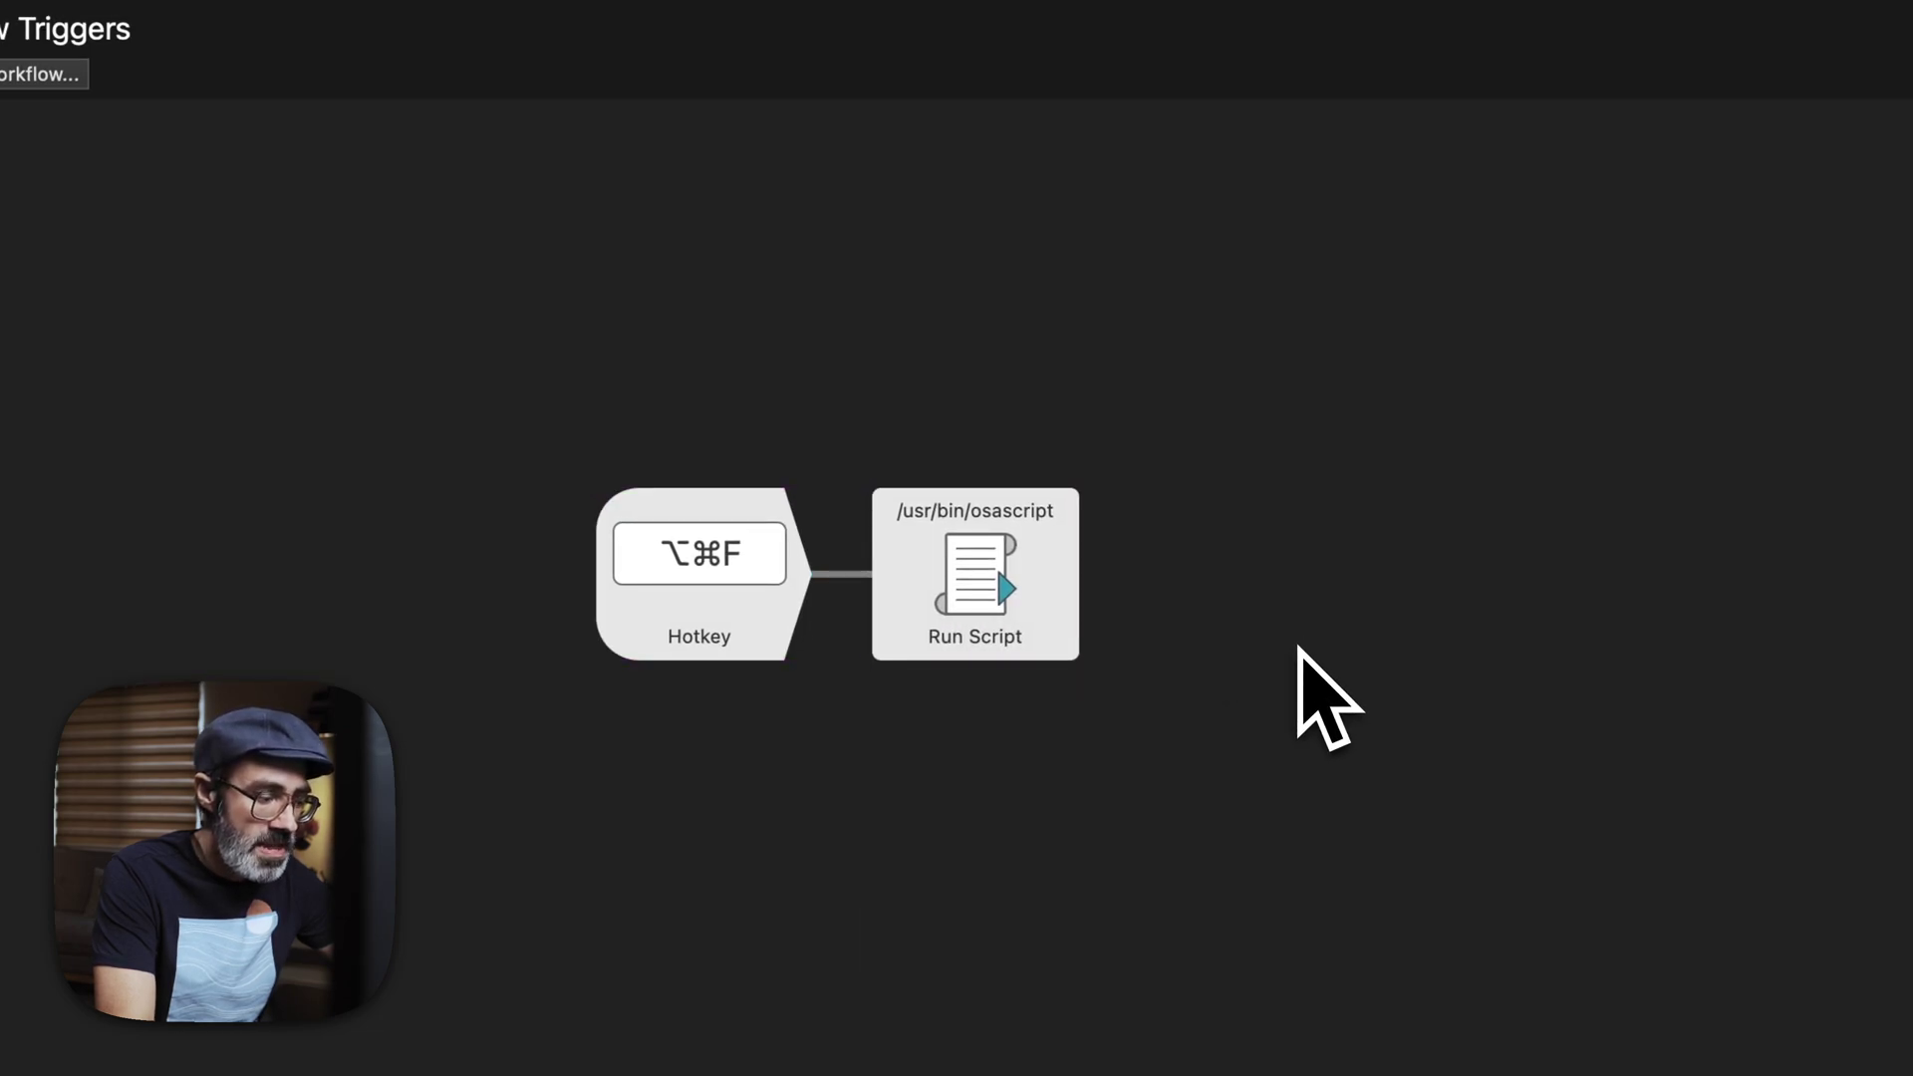
- Test the new hotkey by adding the documentation text 'Paste the item in "next" position' to the PasteFlow list
key("alt+super+f")
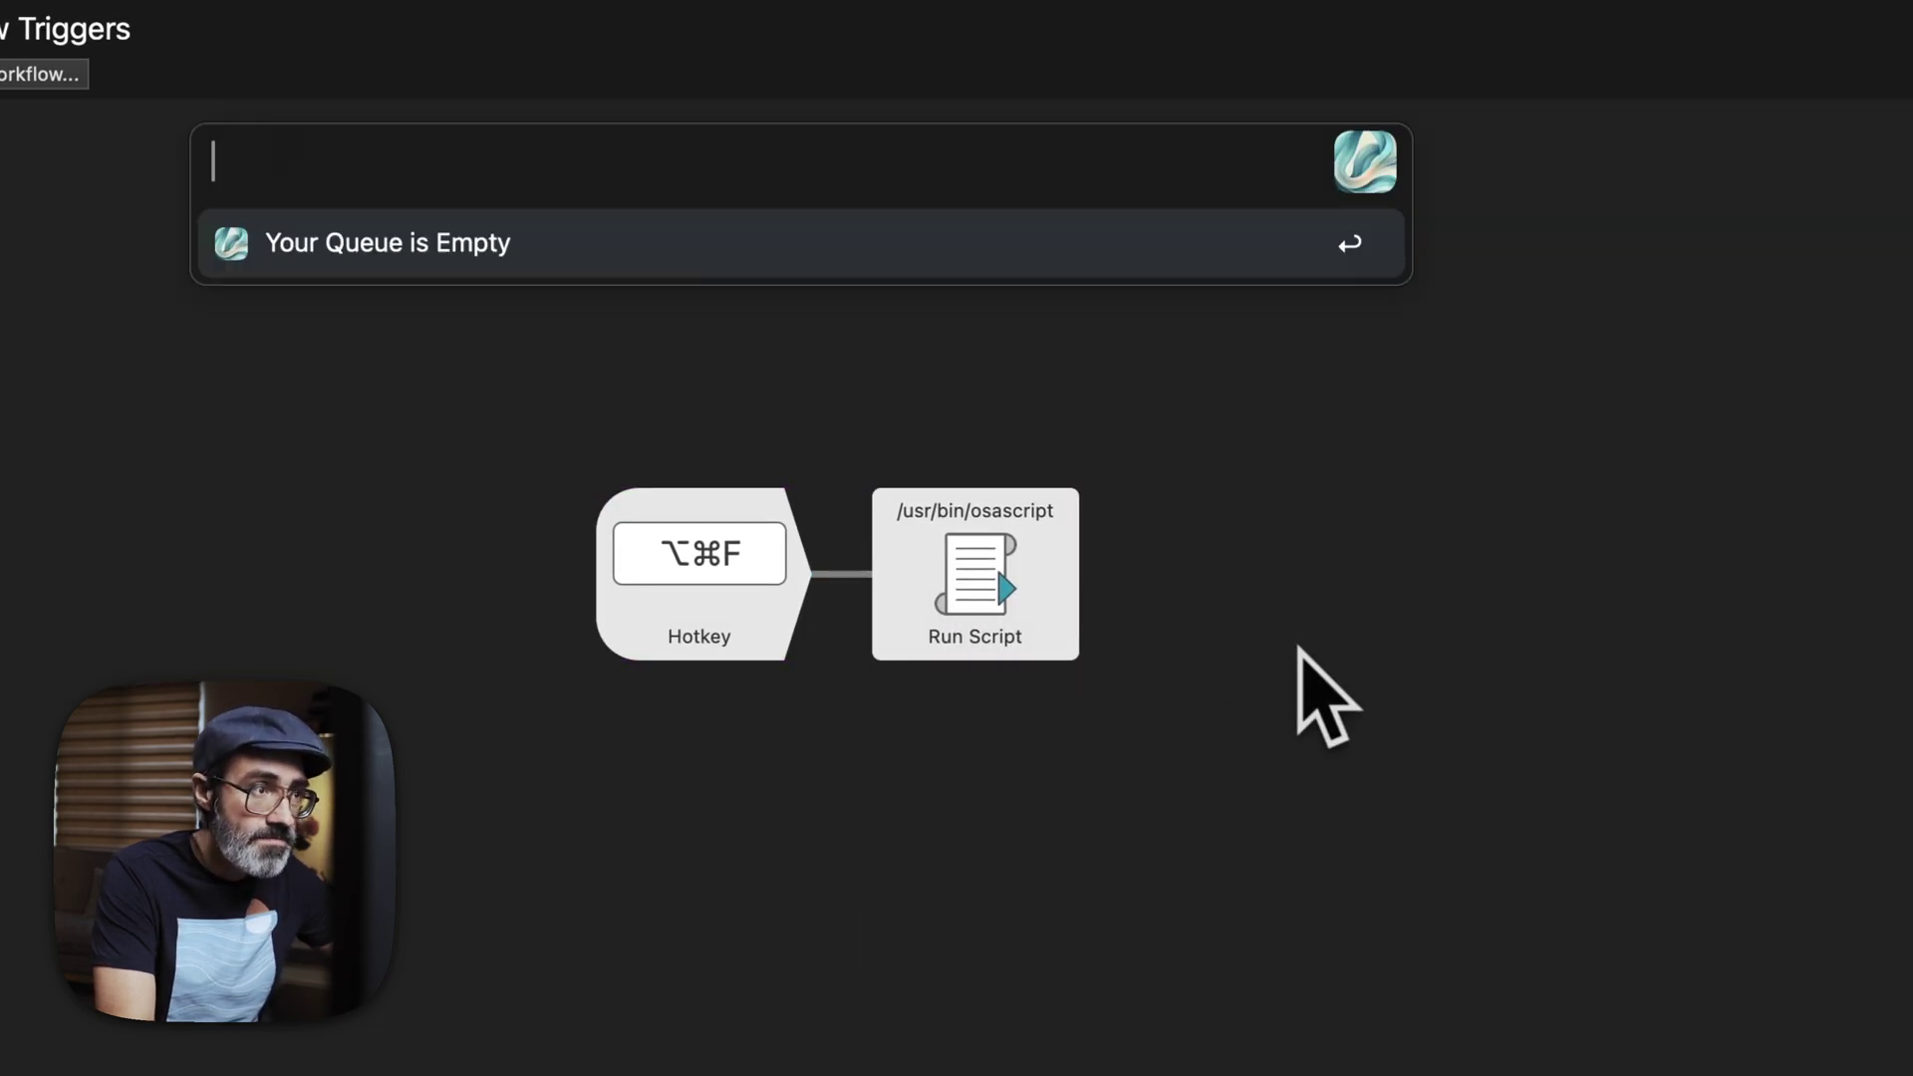
left_click(997, 543)
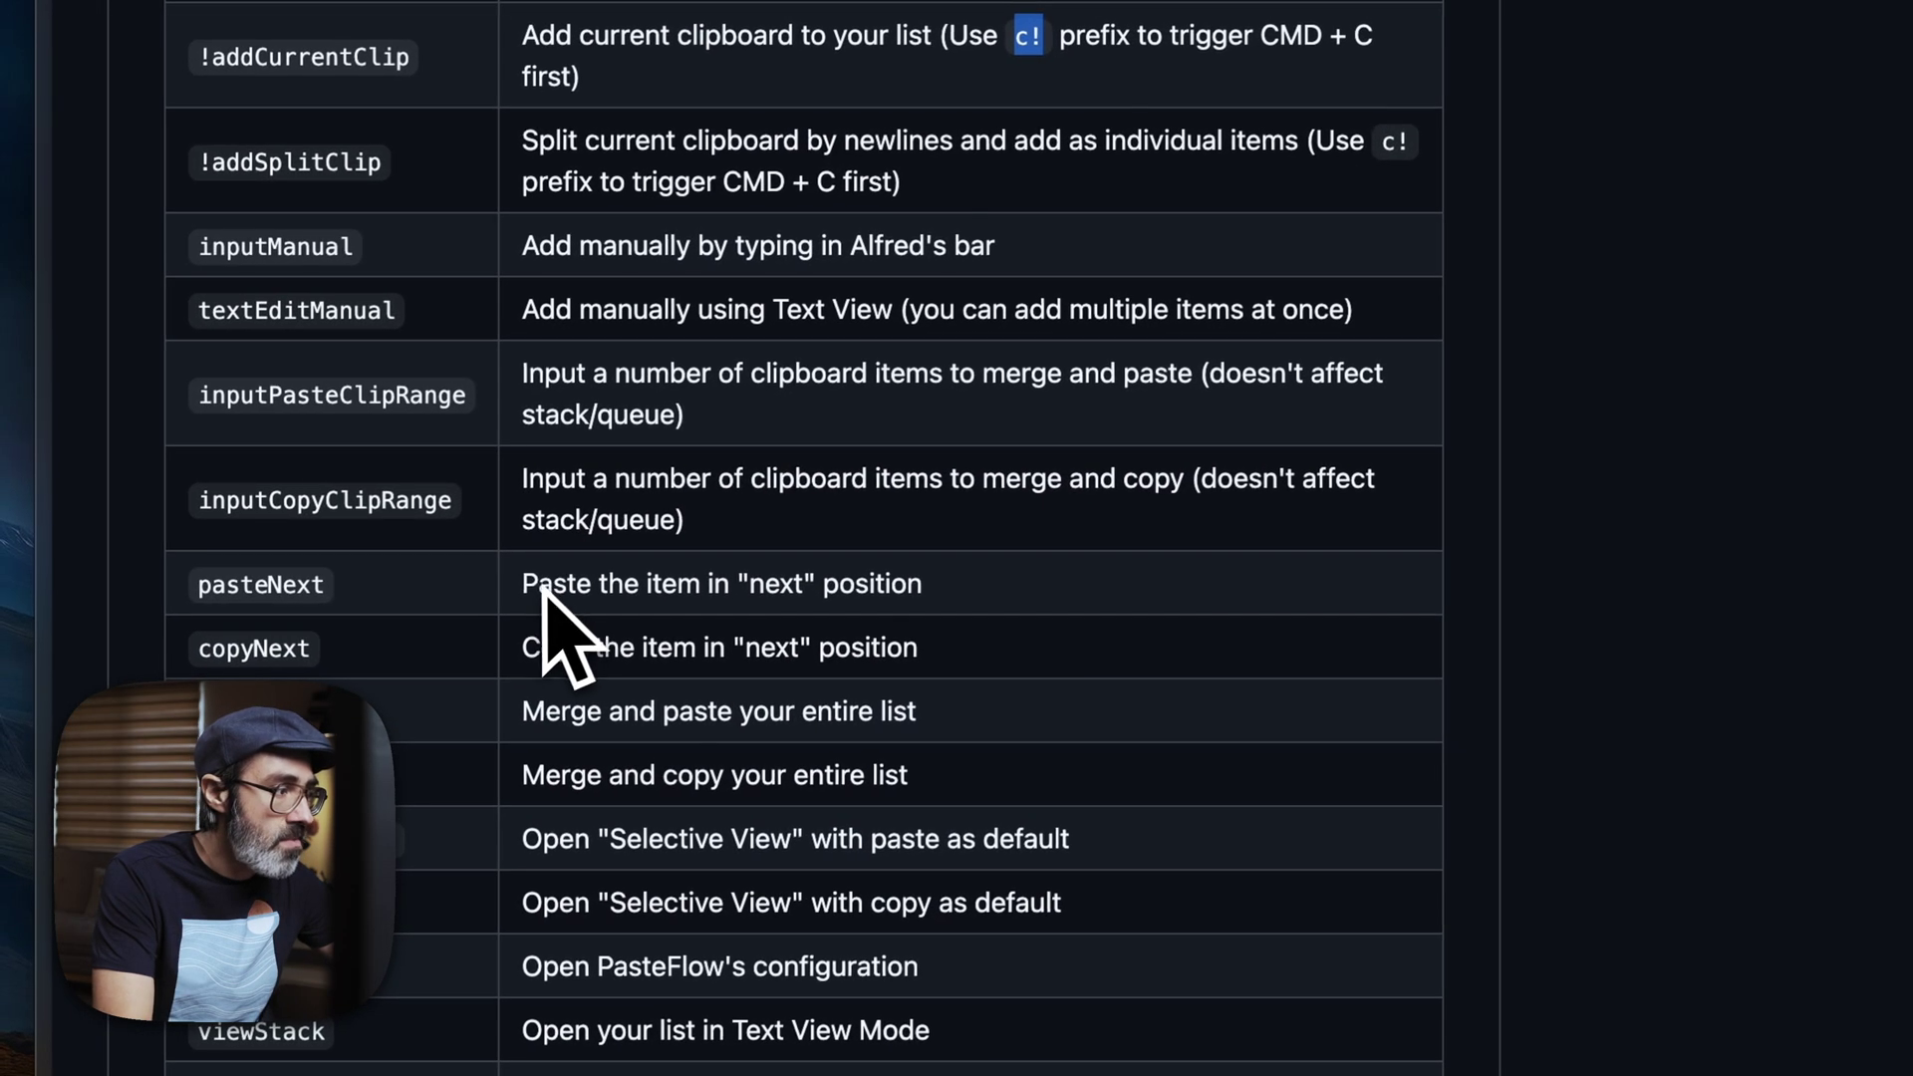
left_click_drag(524, 583, 937, 588)
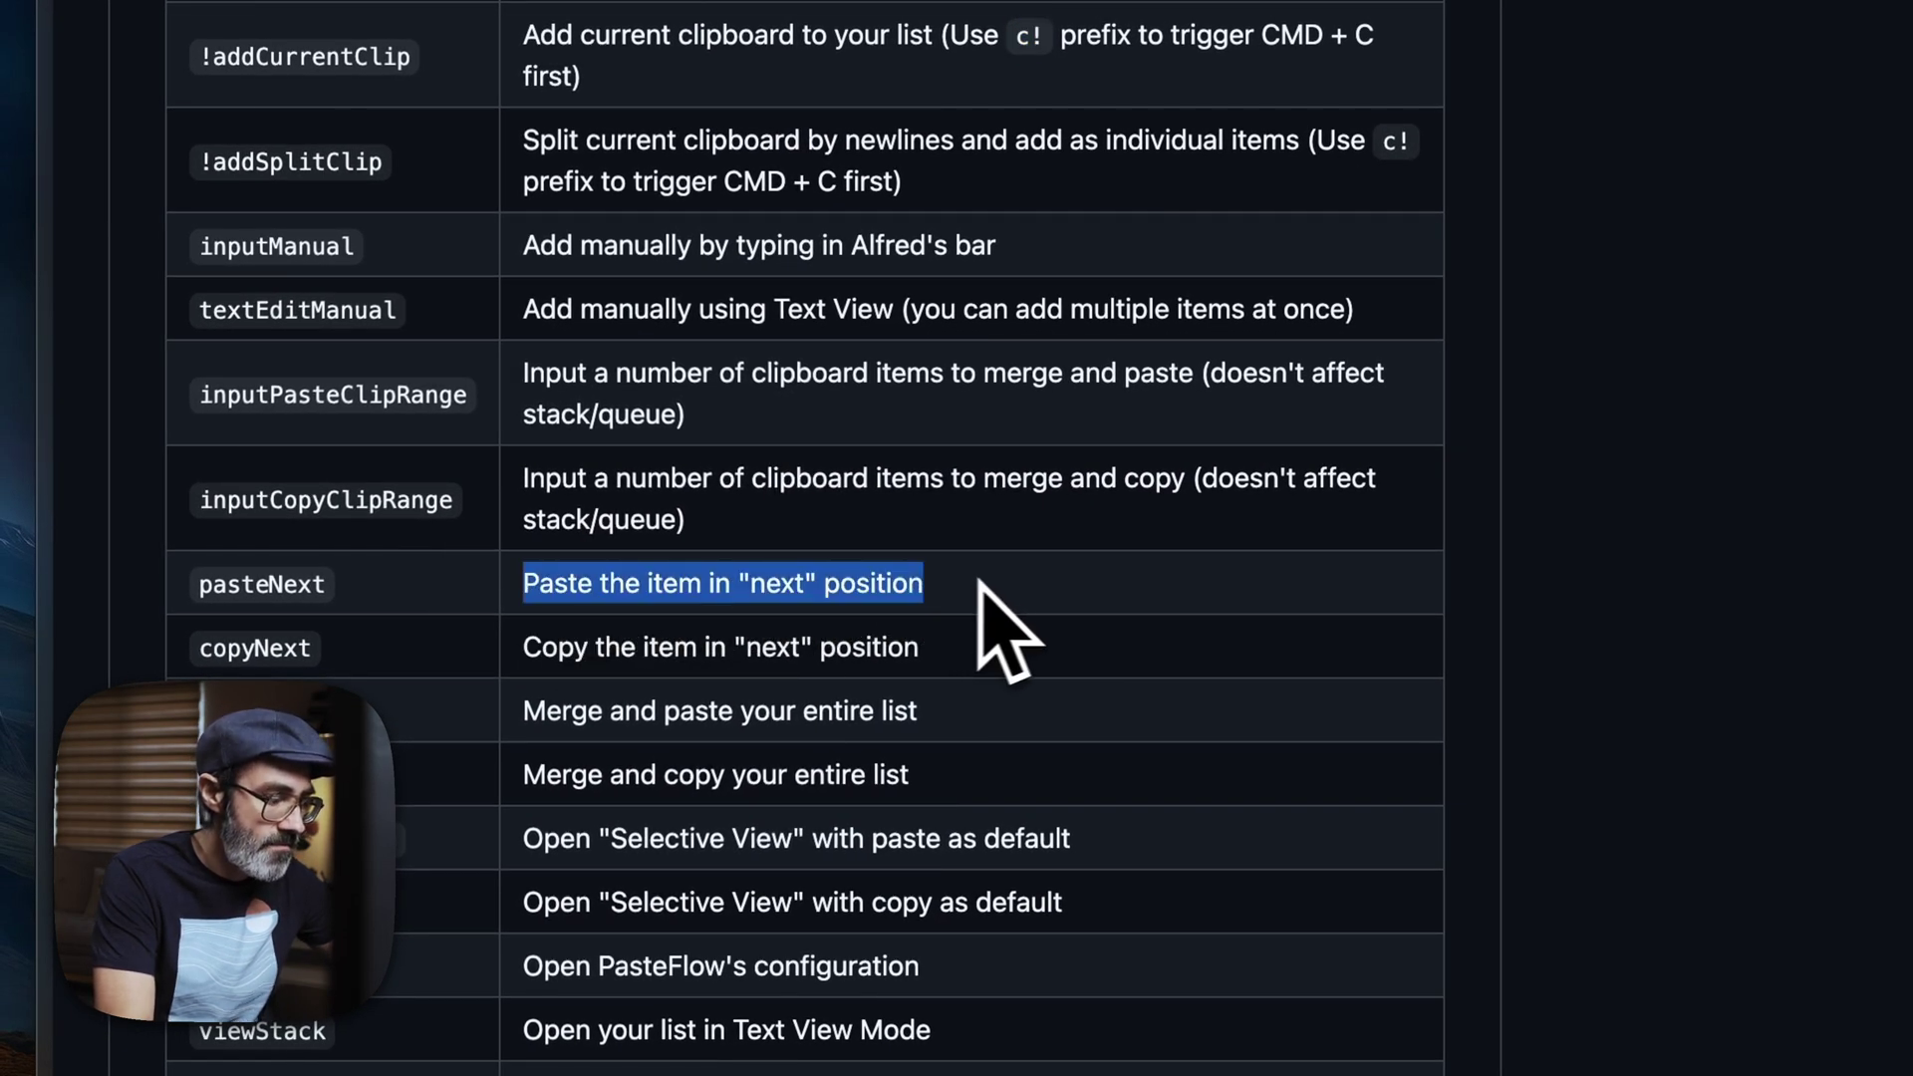
key("super+c")
key("alt+super+f")
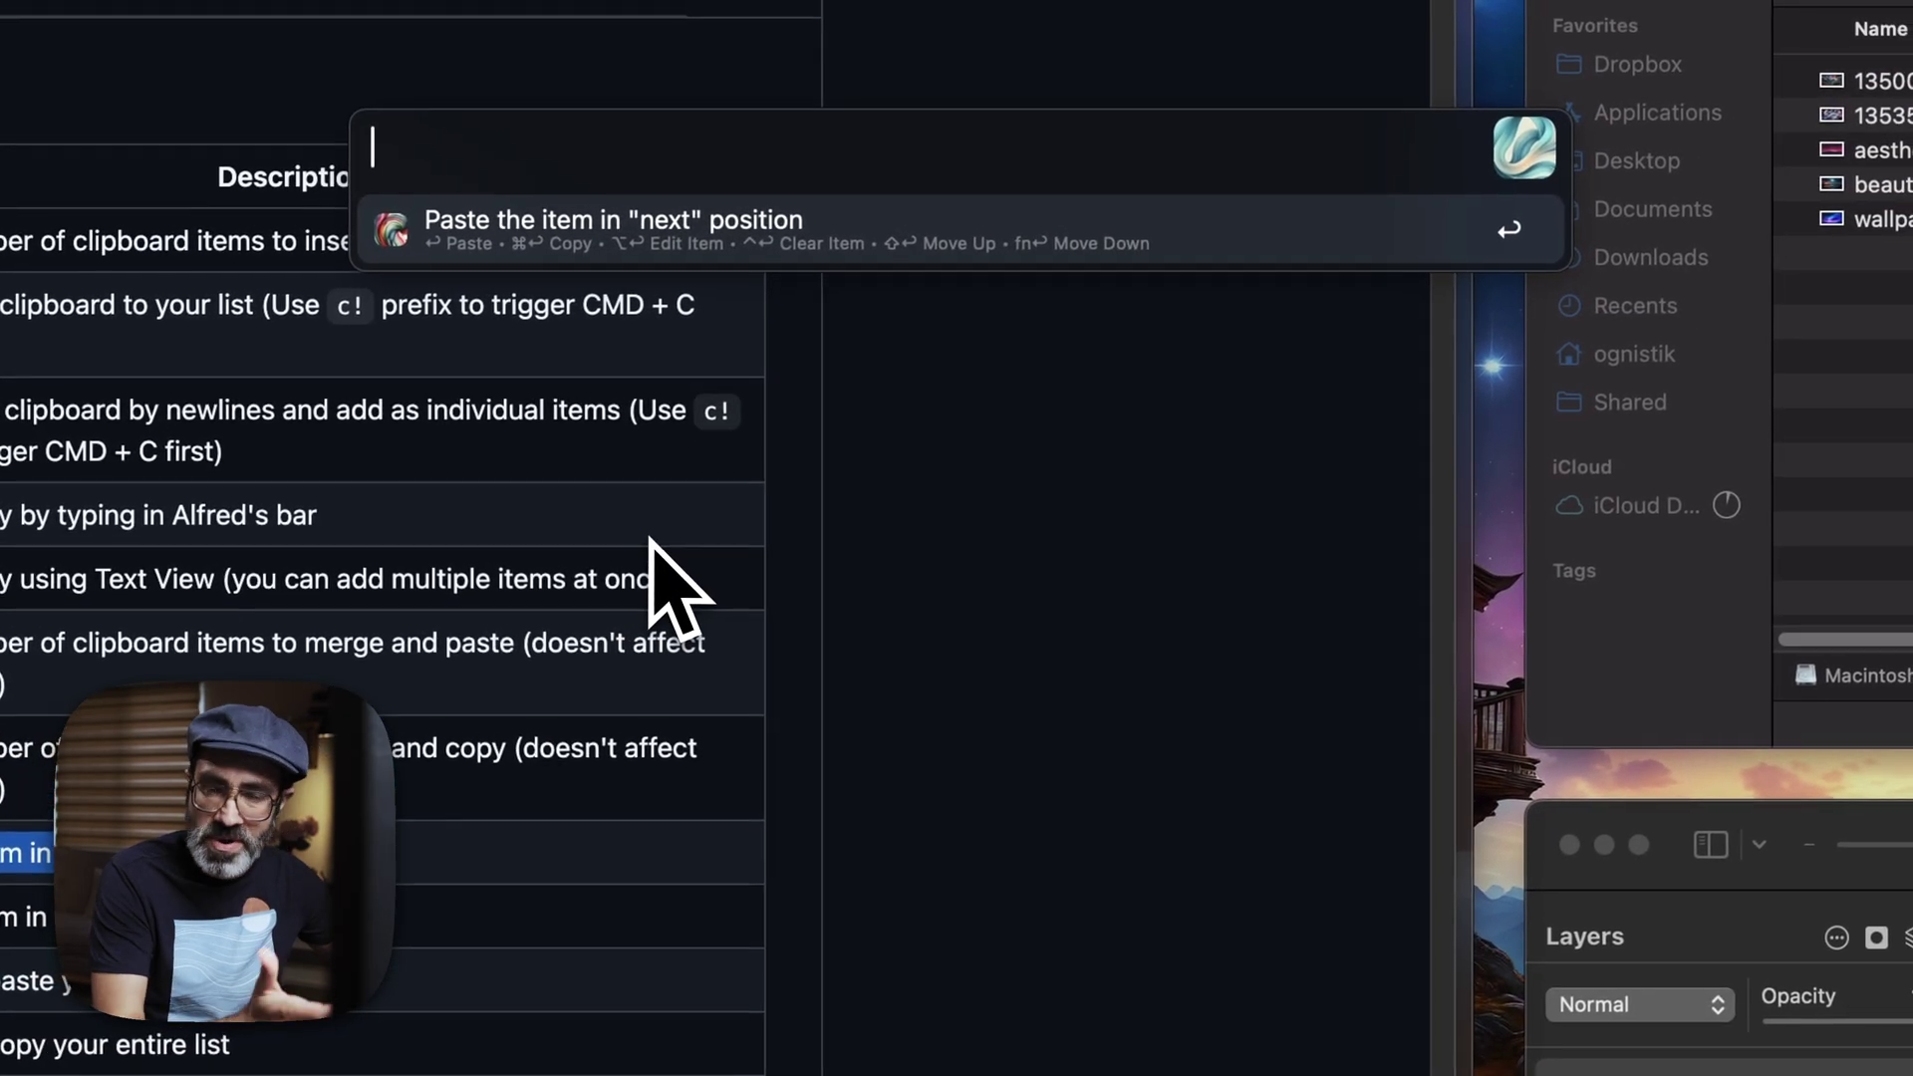
key("Escape")
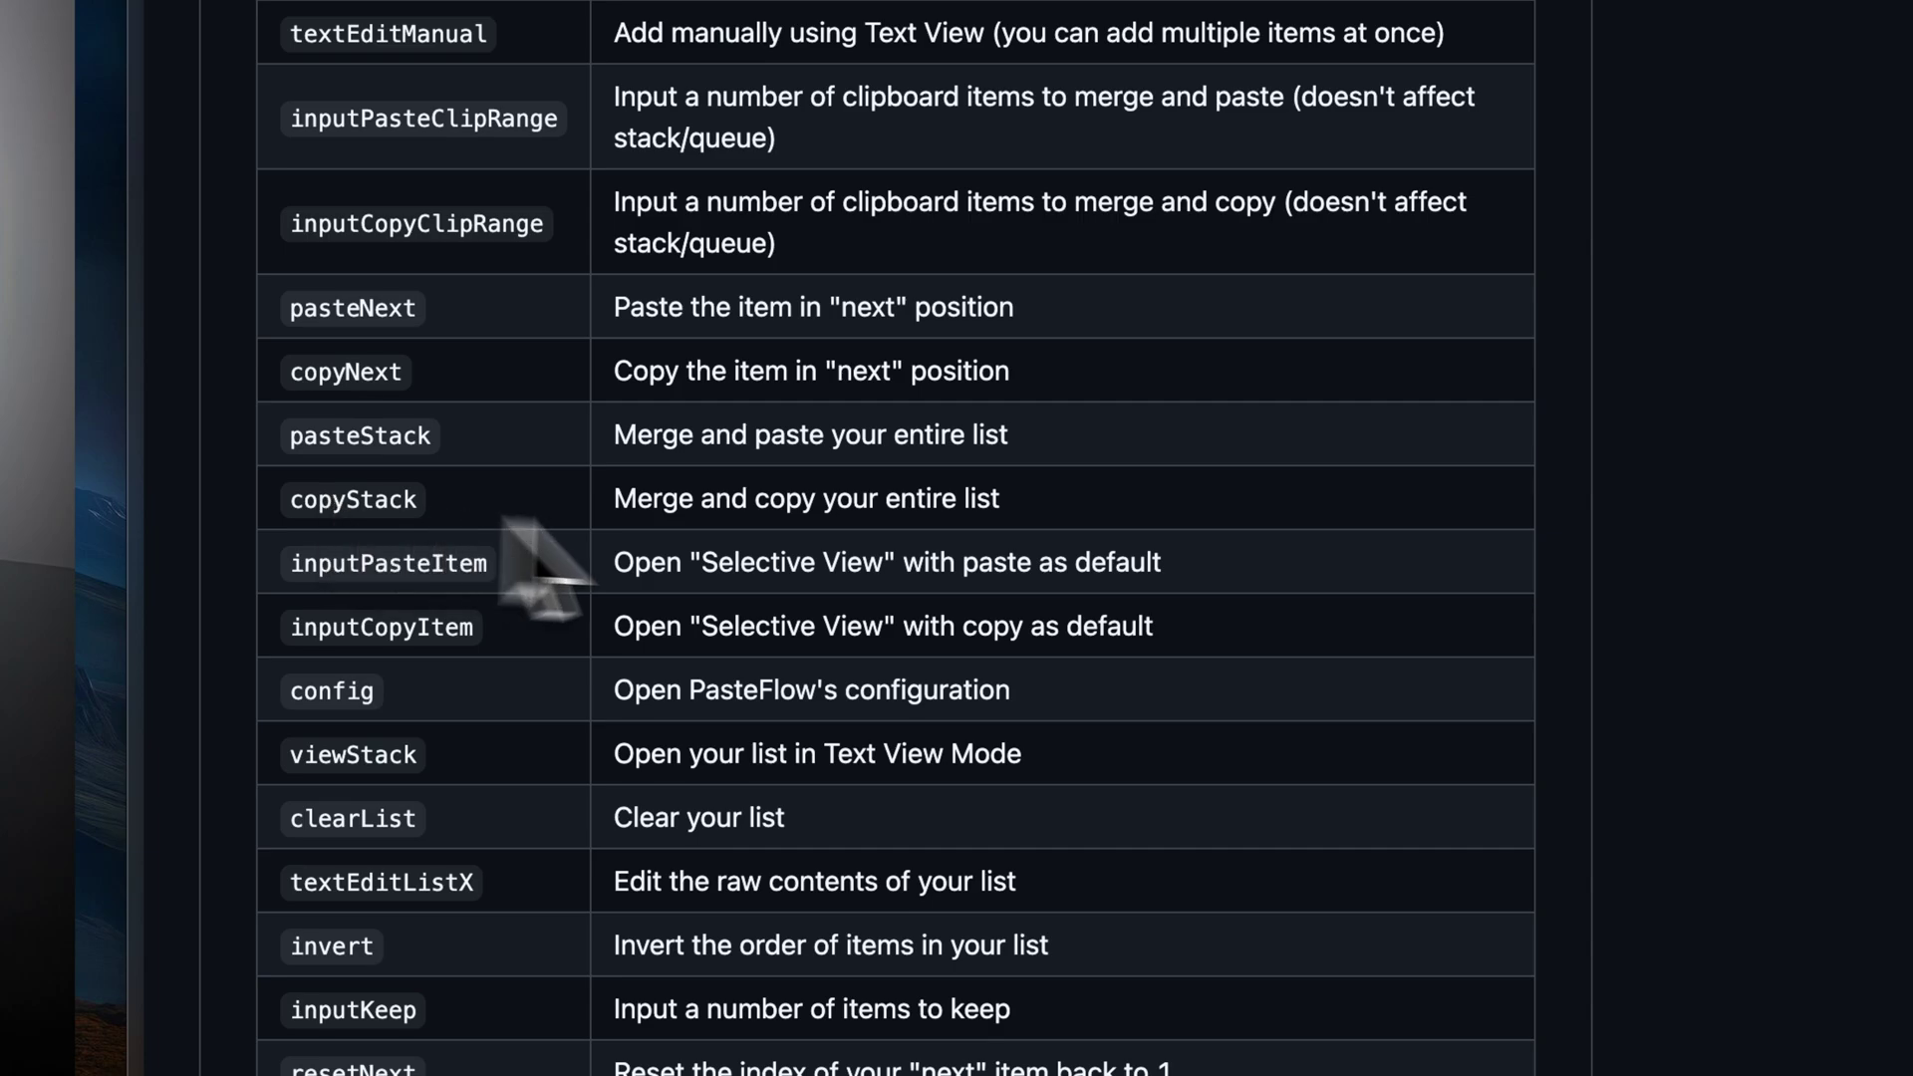
- Review the documentation's theAction options and the Additional Arguments table for PasteFlow's external trigger
scroll(829, 538, "down", 1)
scroll(927, 598, "down", 10)
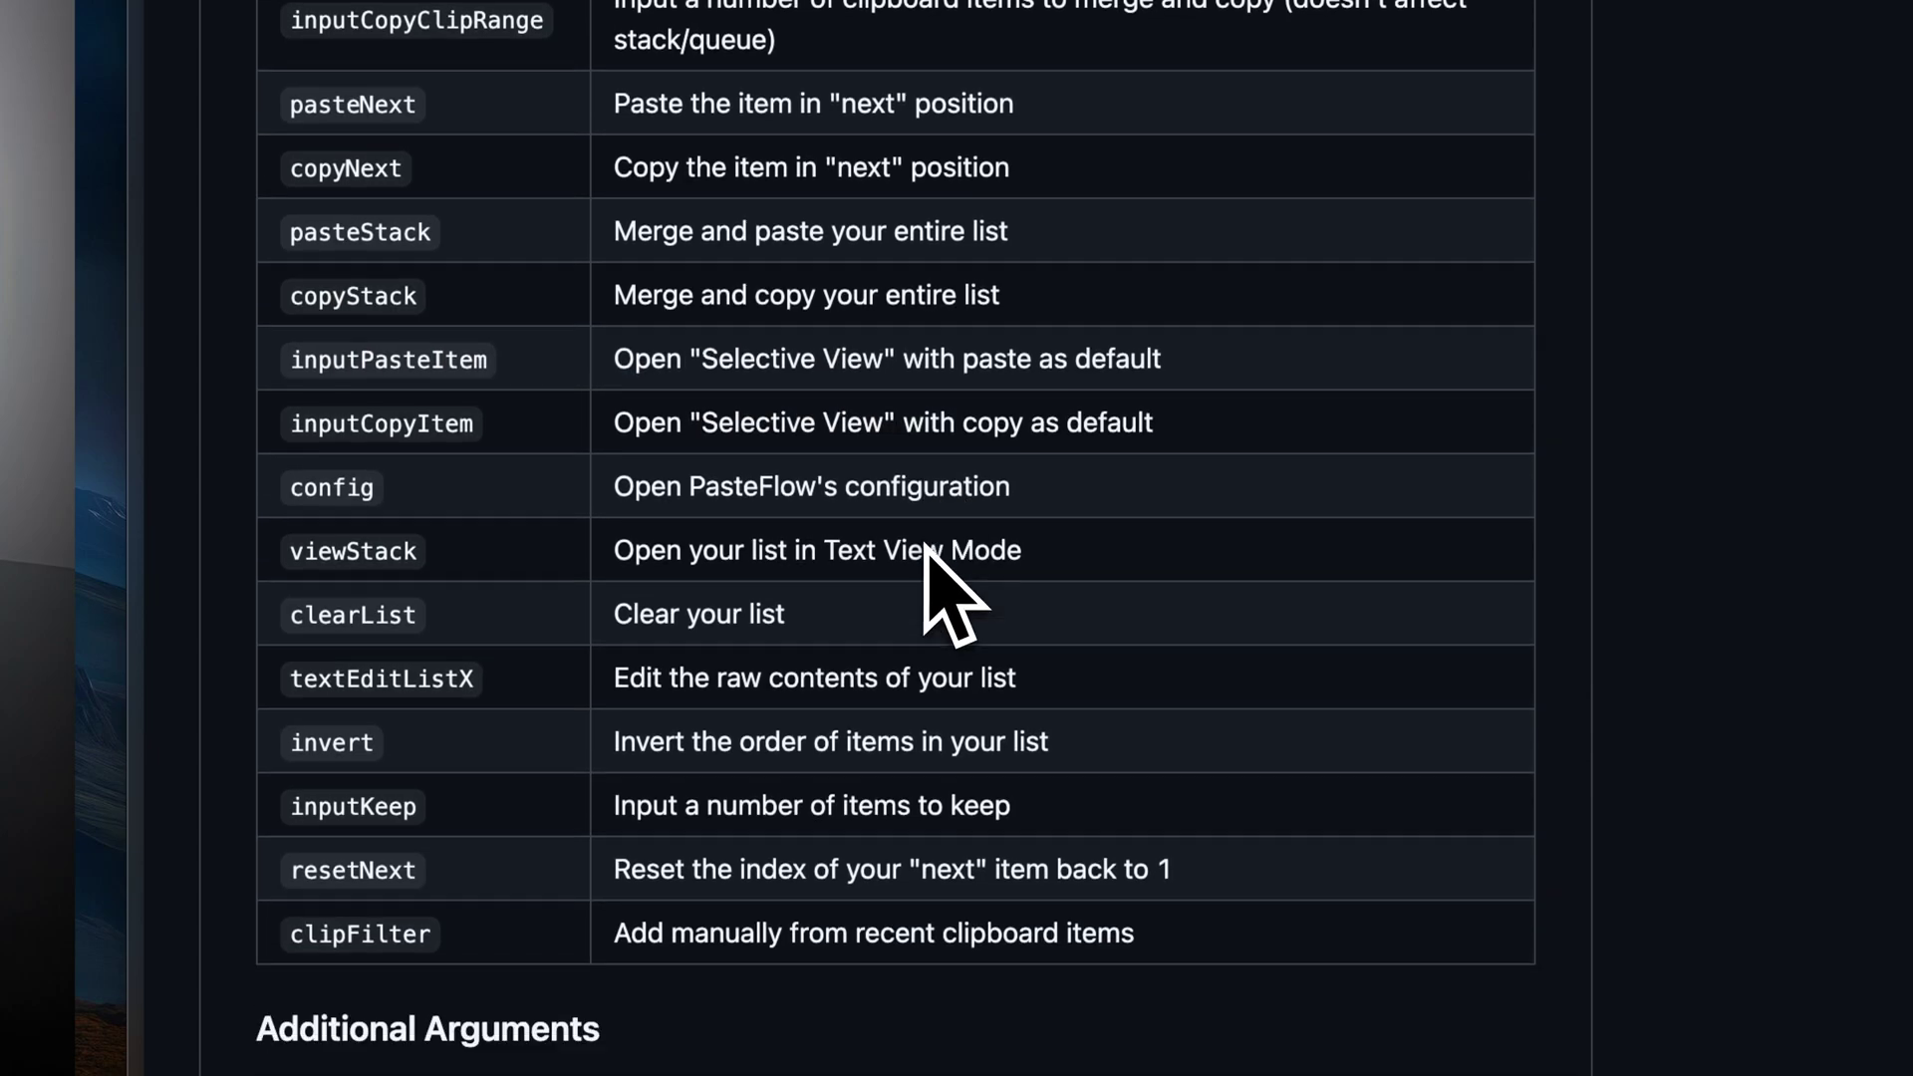
scroll(384, 598, "up", 1)
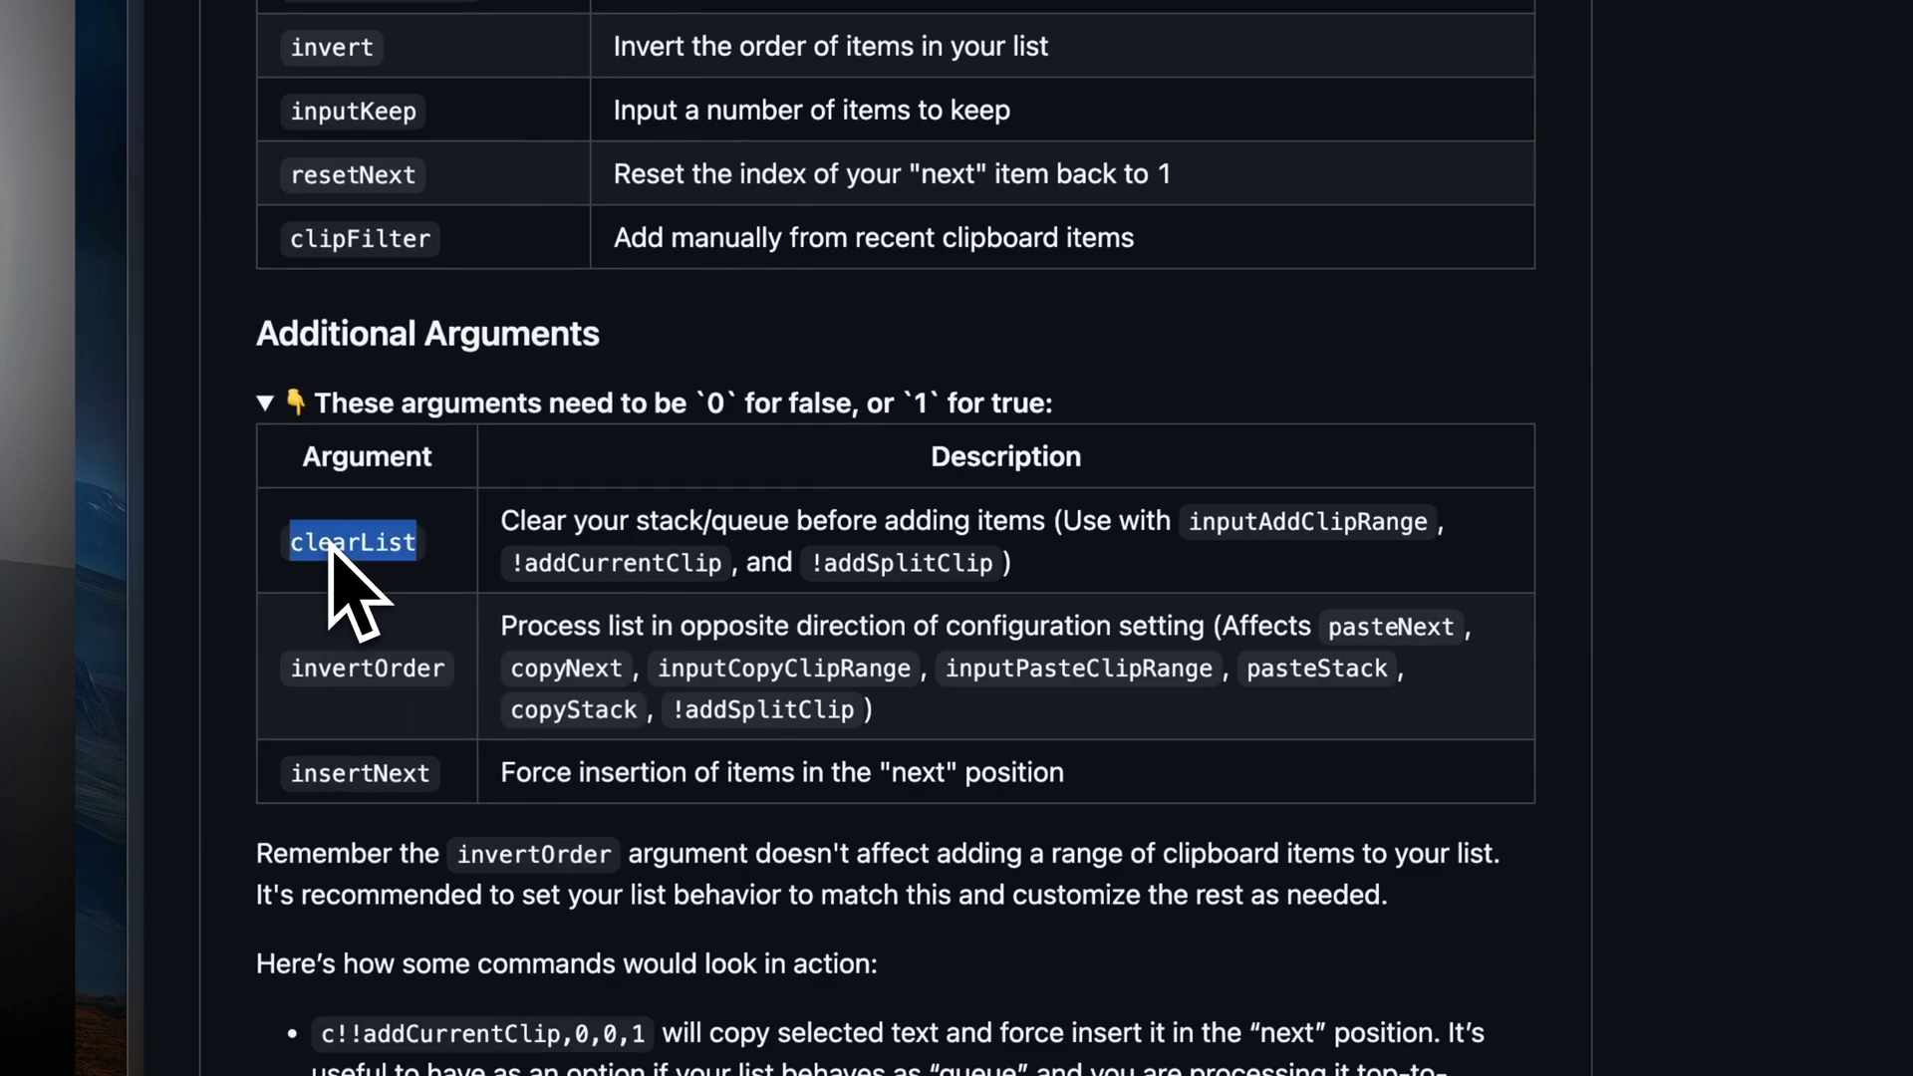
scroll(1261, 478, "up", 10)
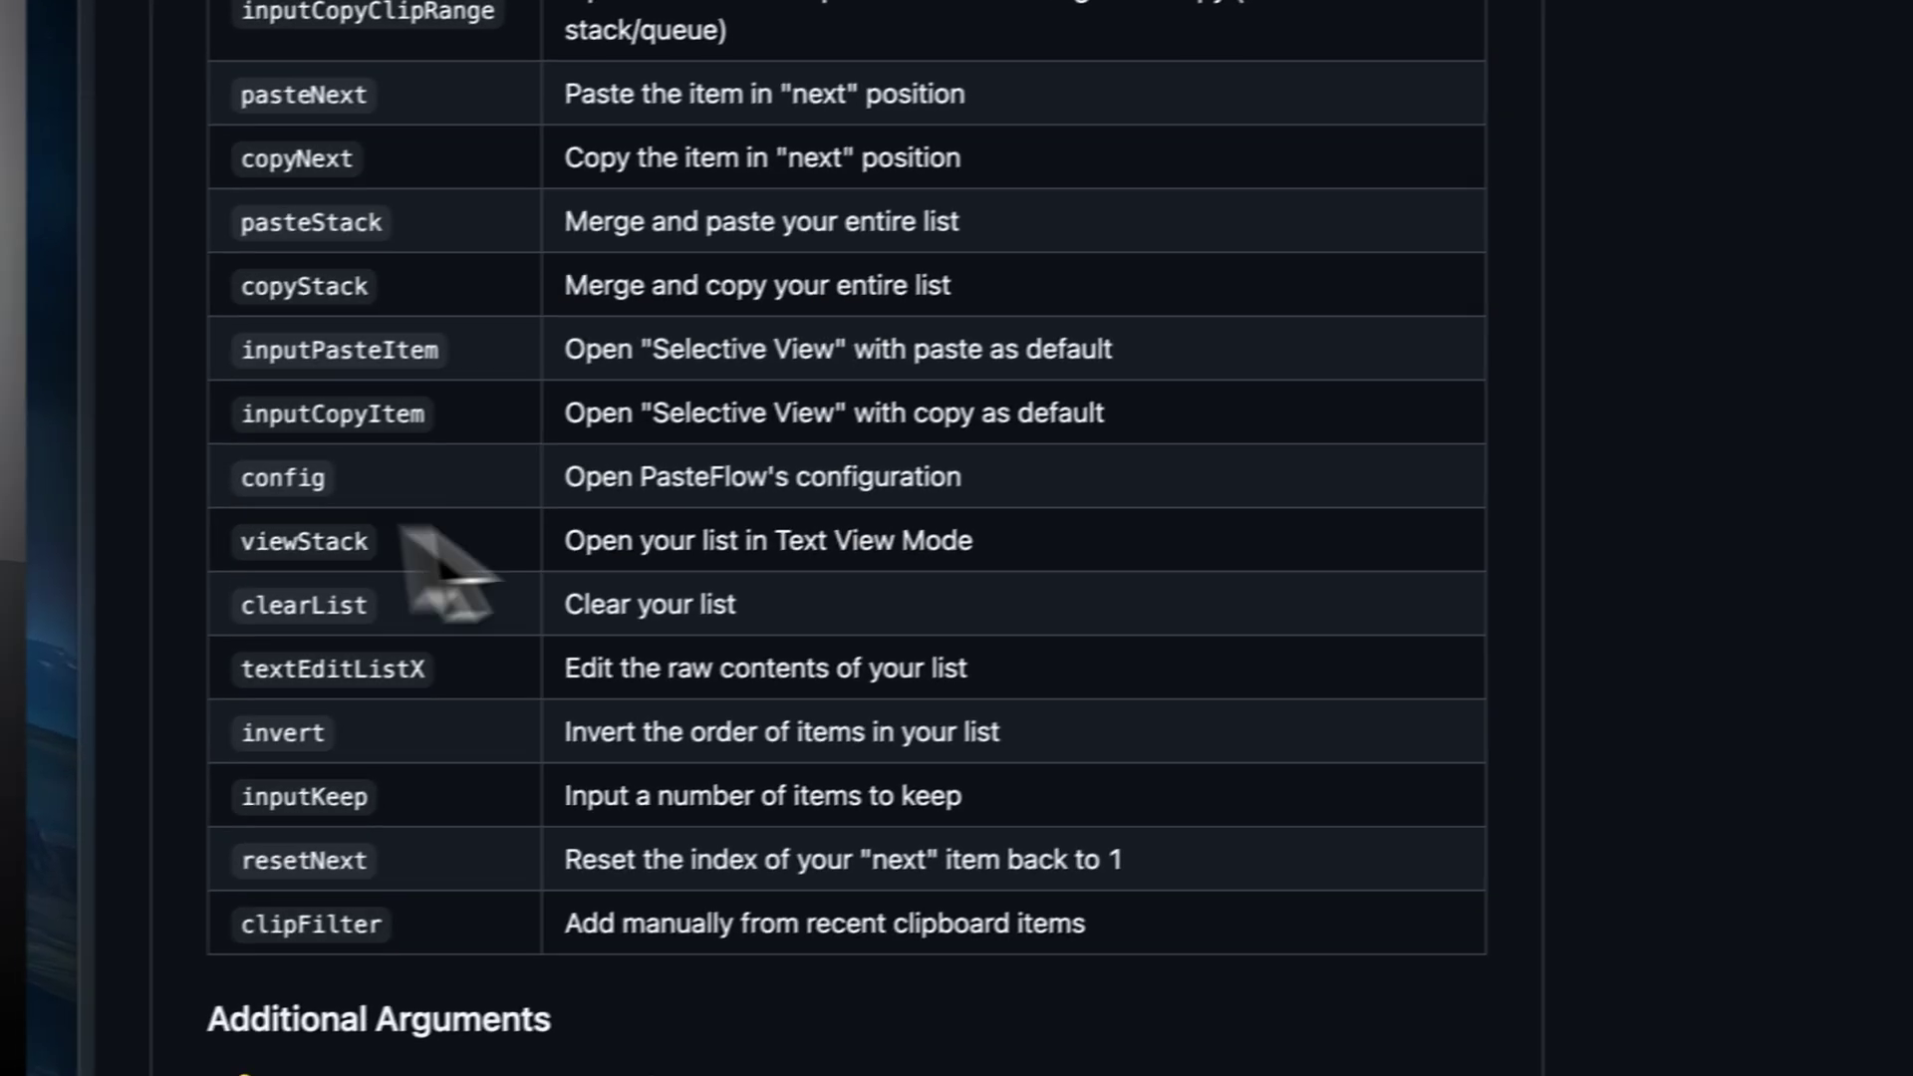
scroll(657, 610, "up", 2)
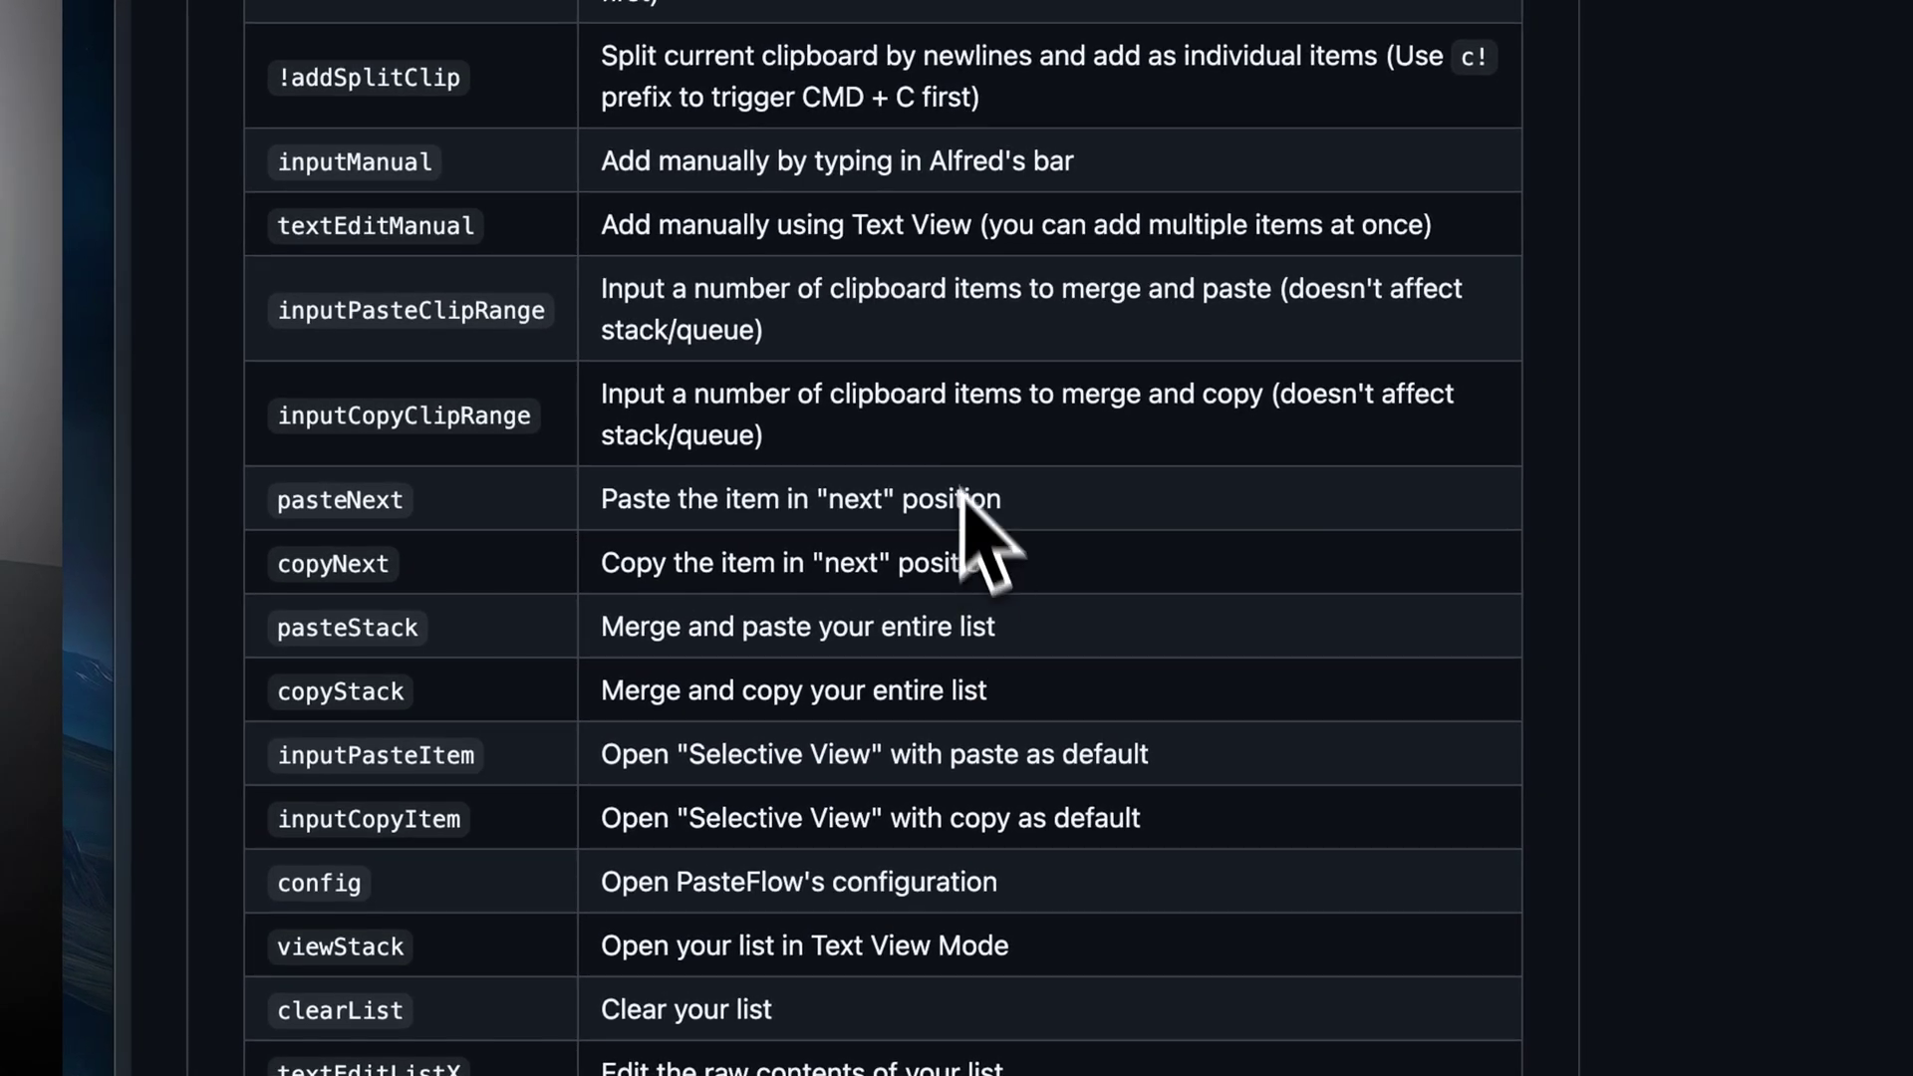
scroll(965, 498, "up", 3)
scroll(362, 542, "down", 3)
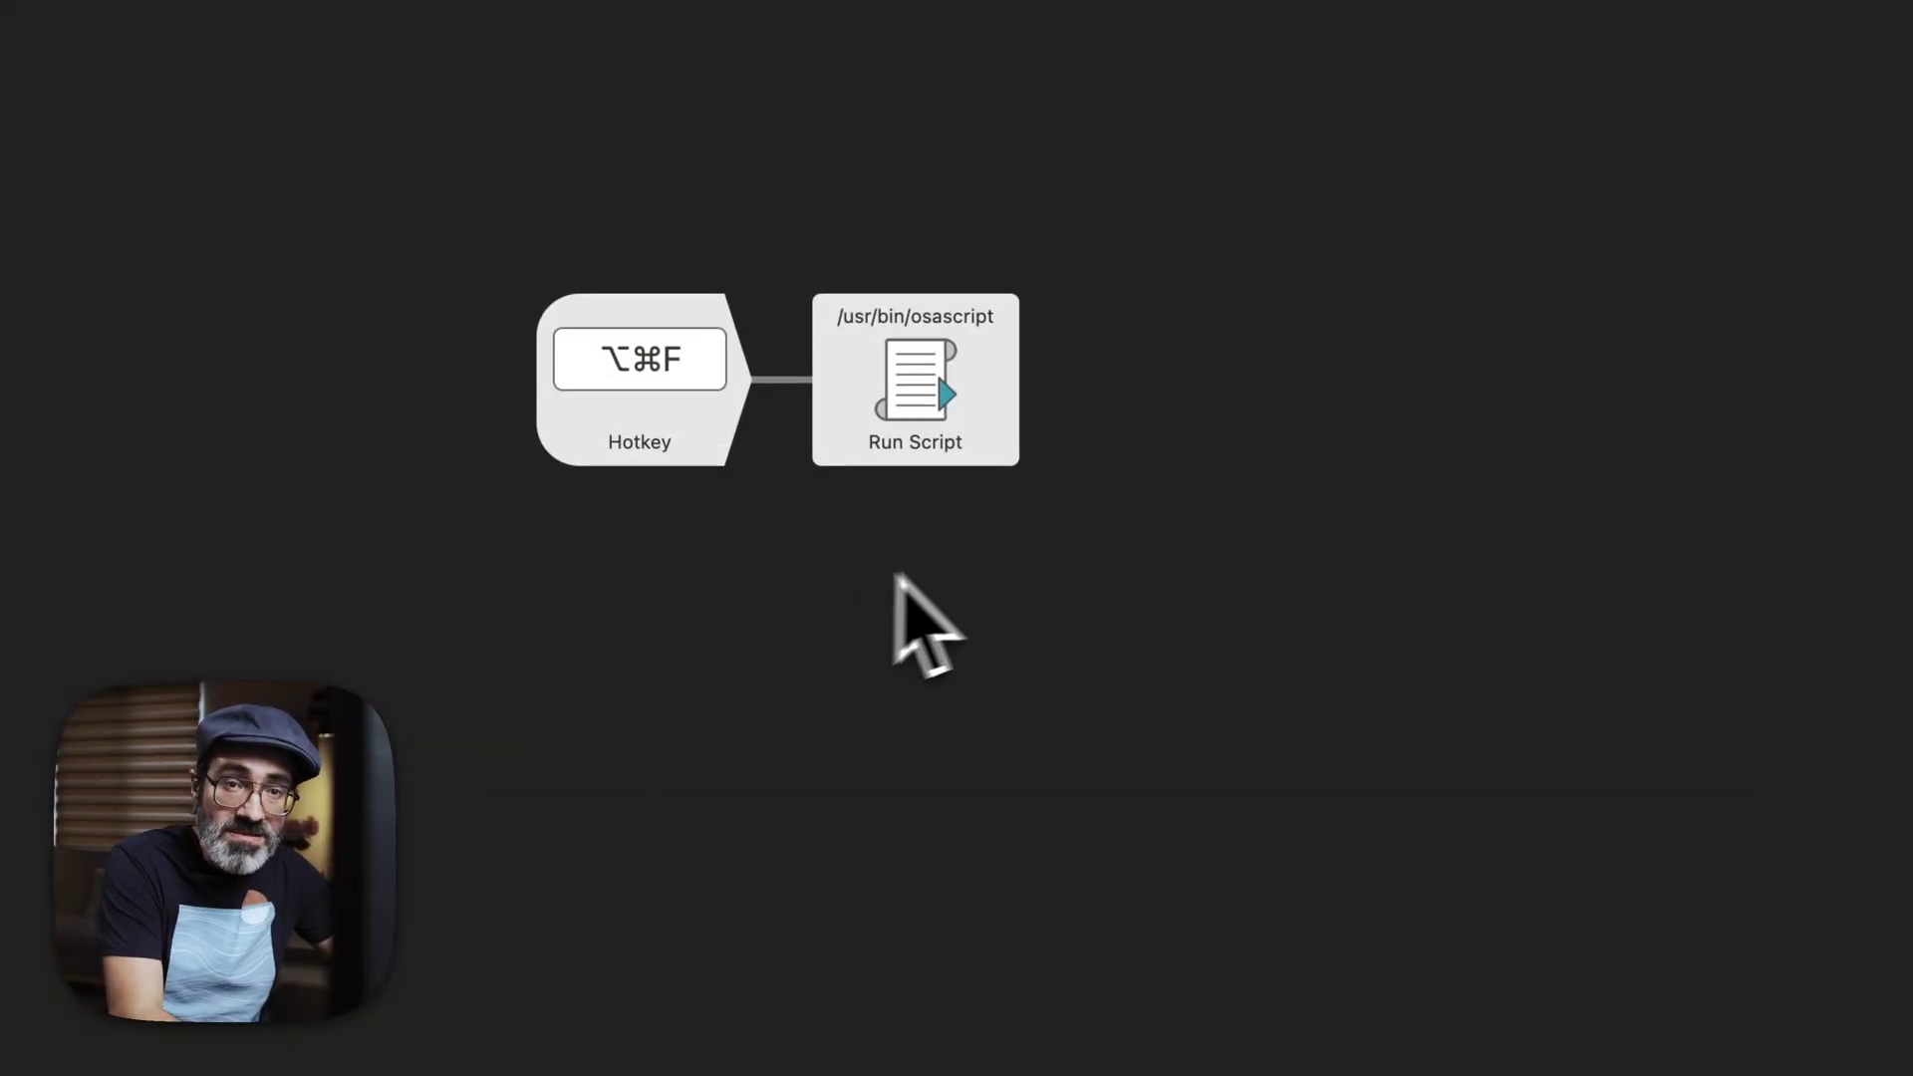
- Open the Run Script action for review and highlight the inputManual argument in the documentation table
left_click(931, 449)
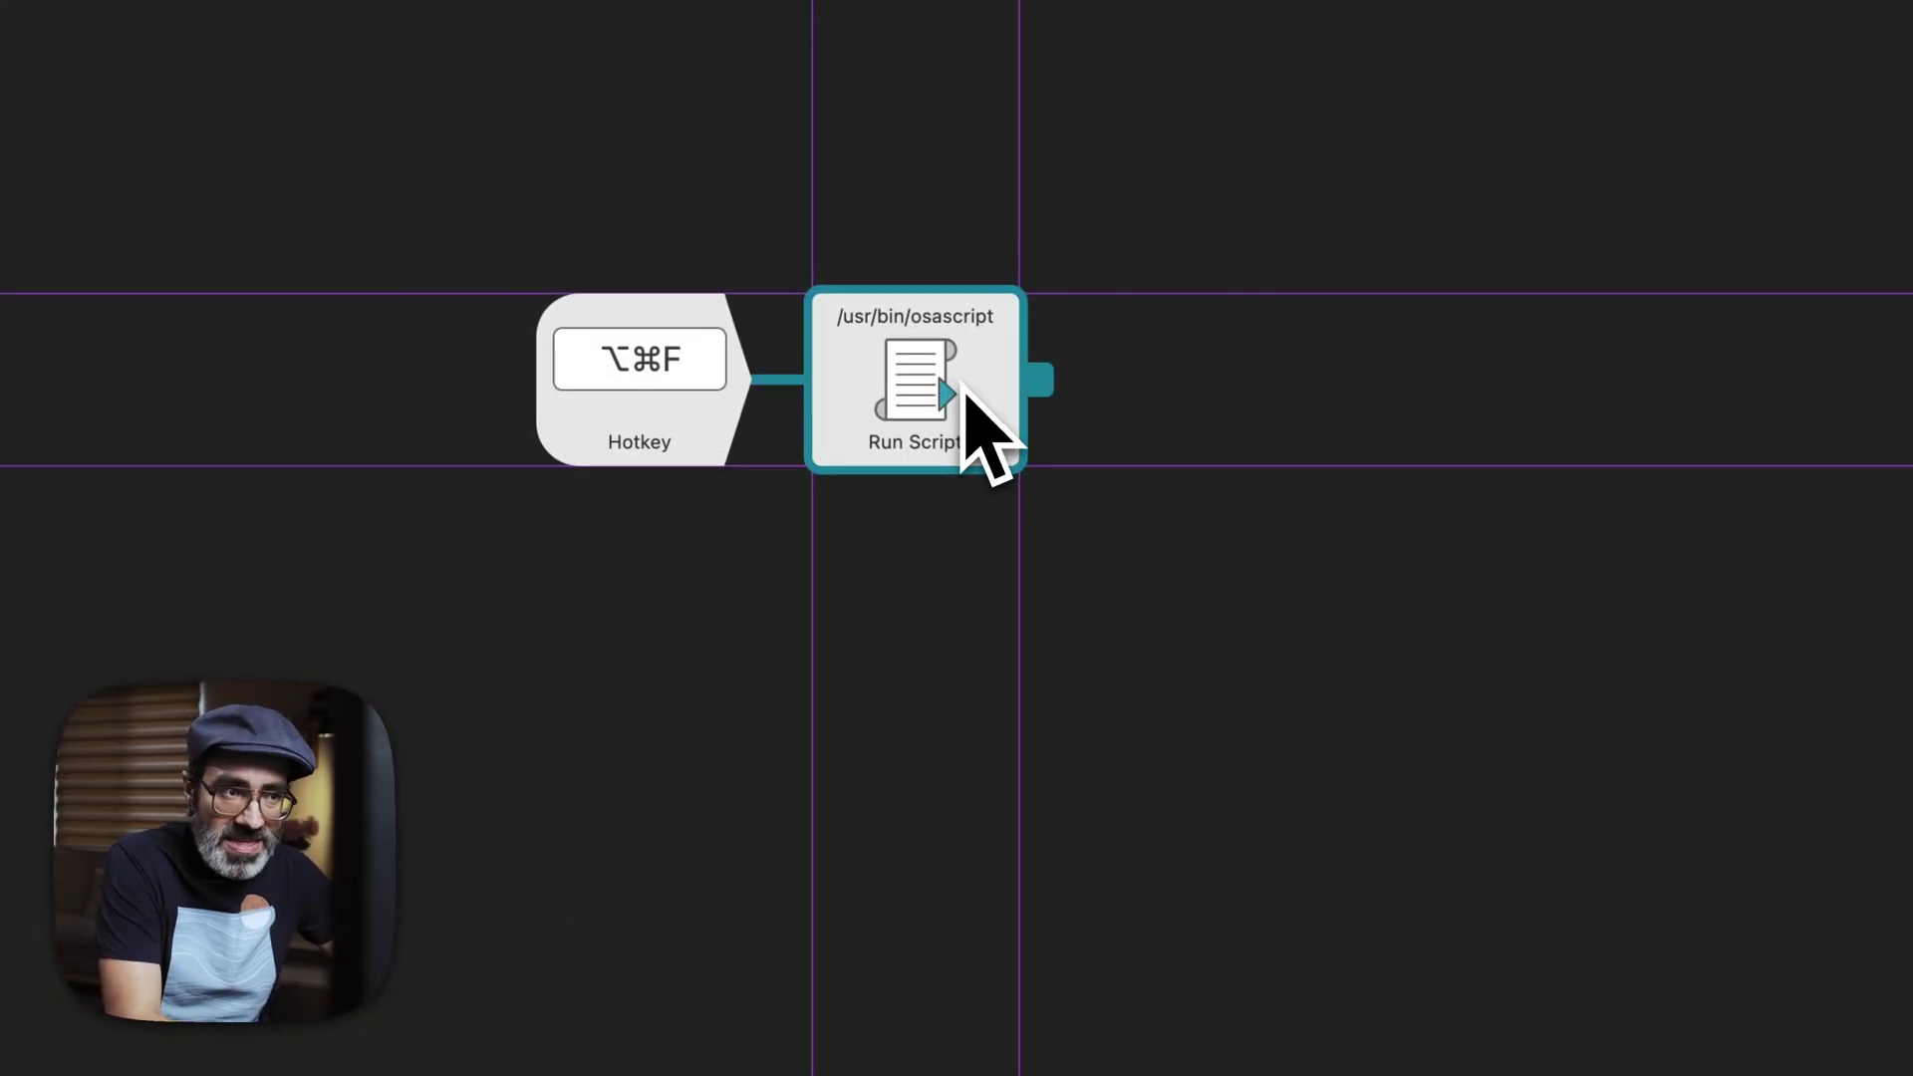
double_click(962, 387)
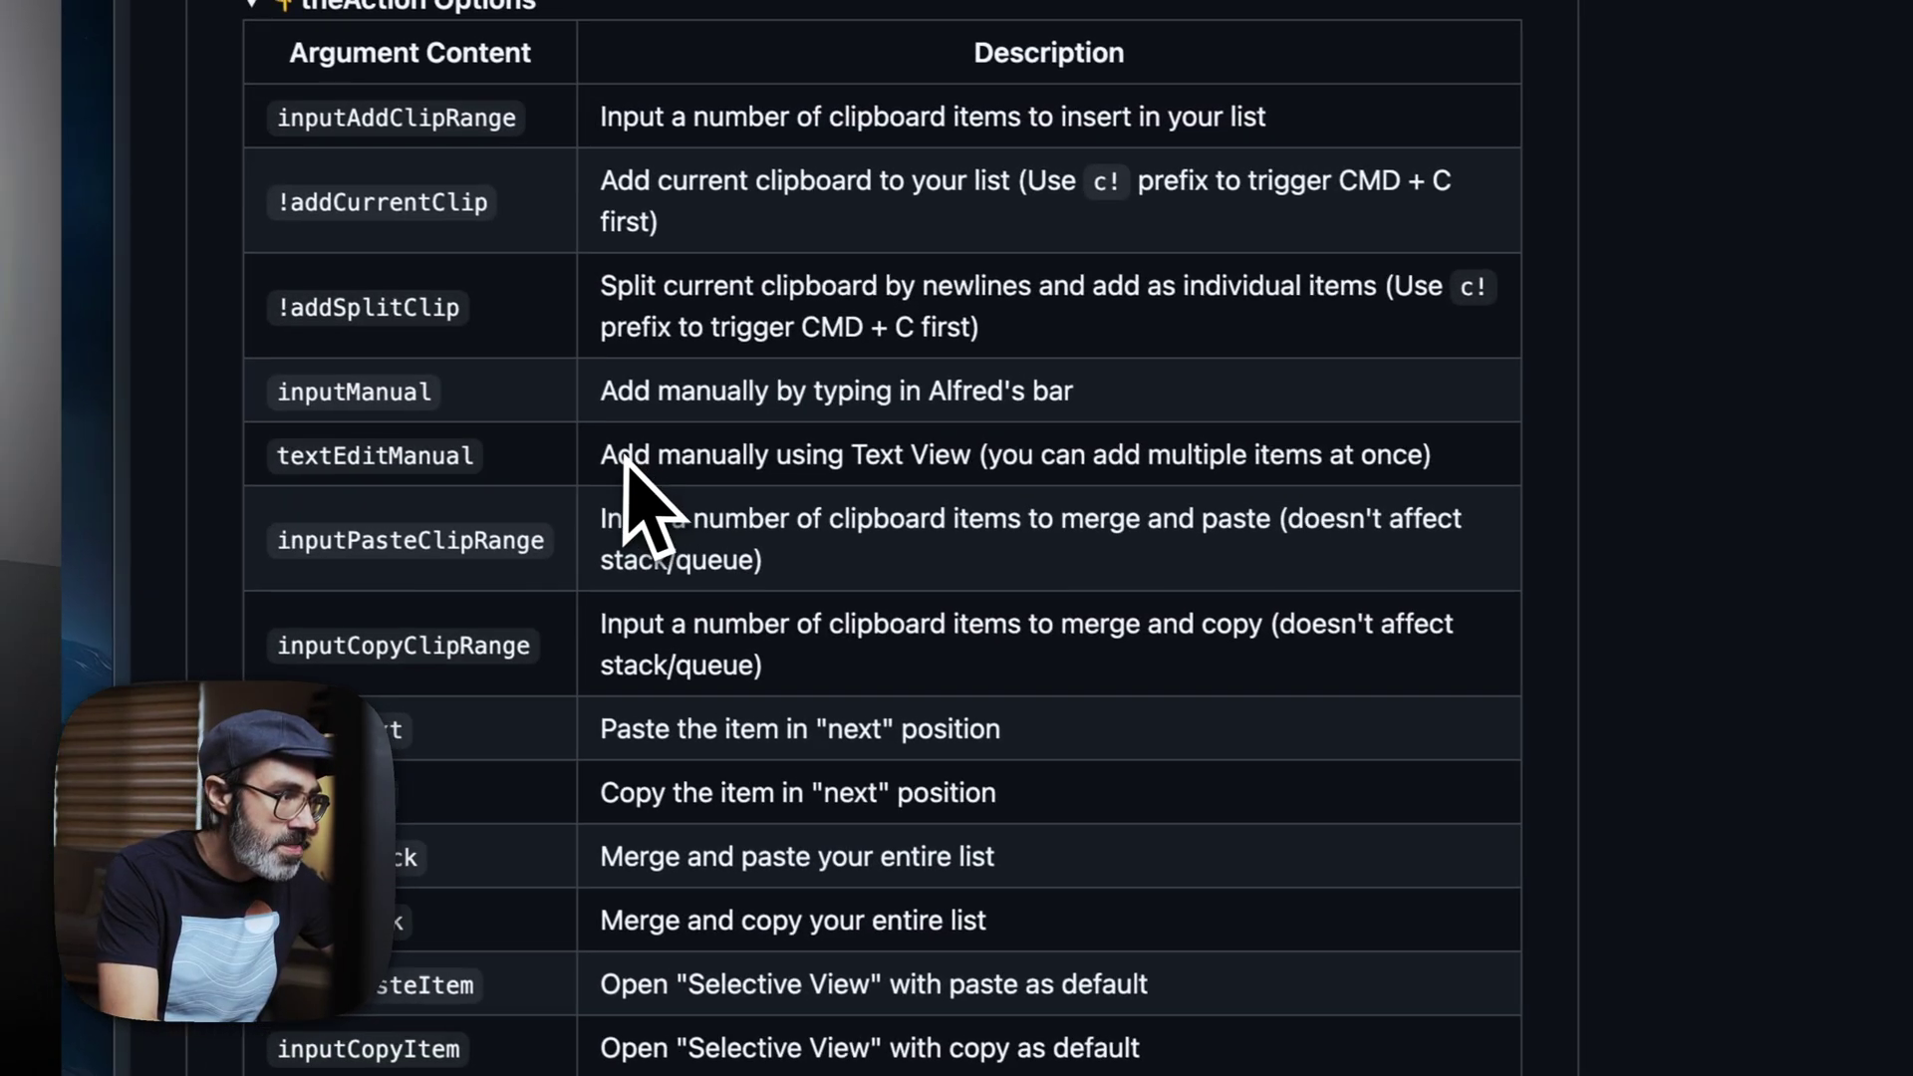
double_click(393, 391)
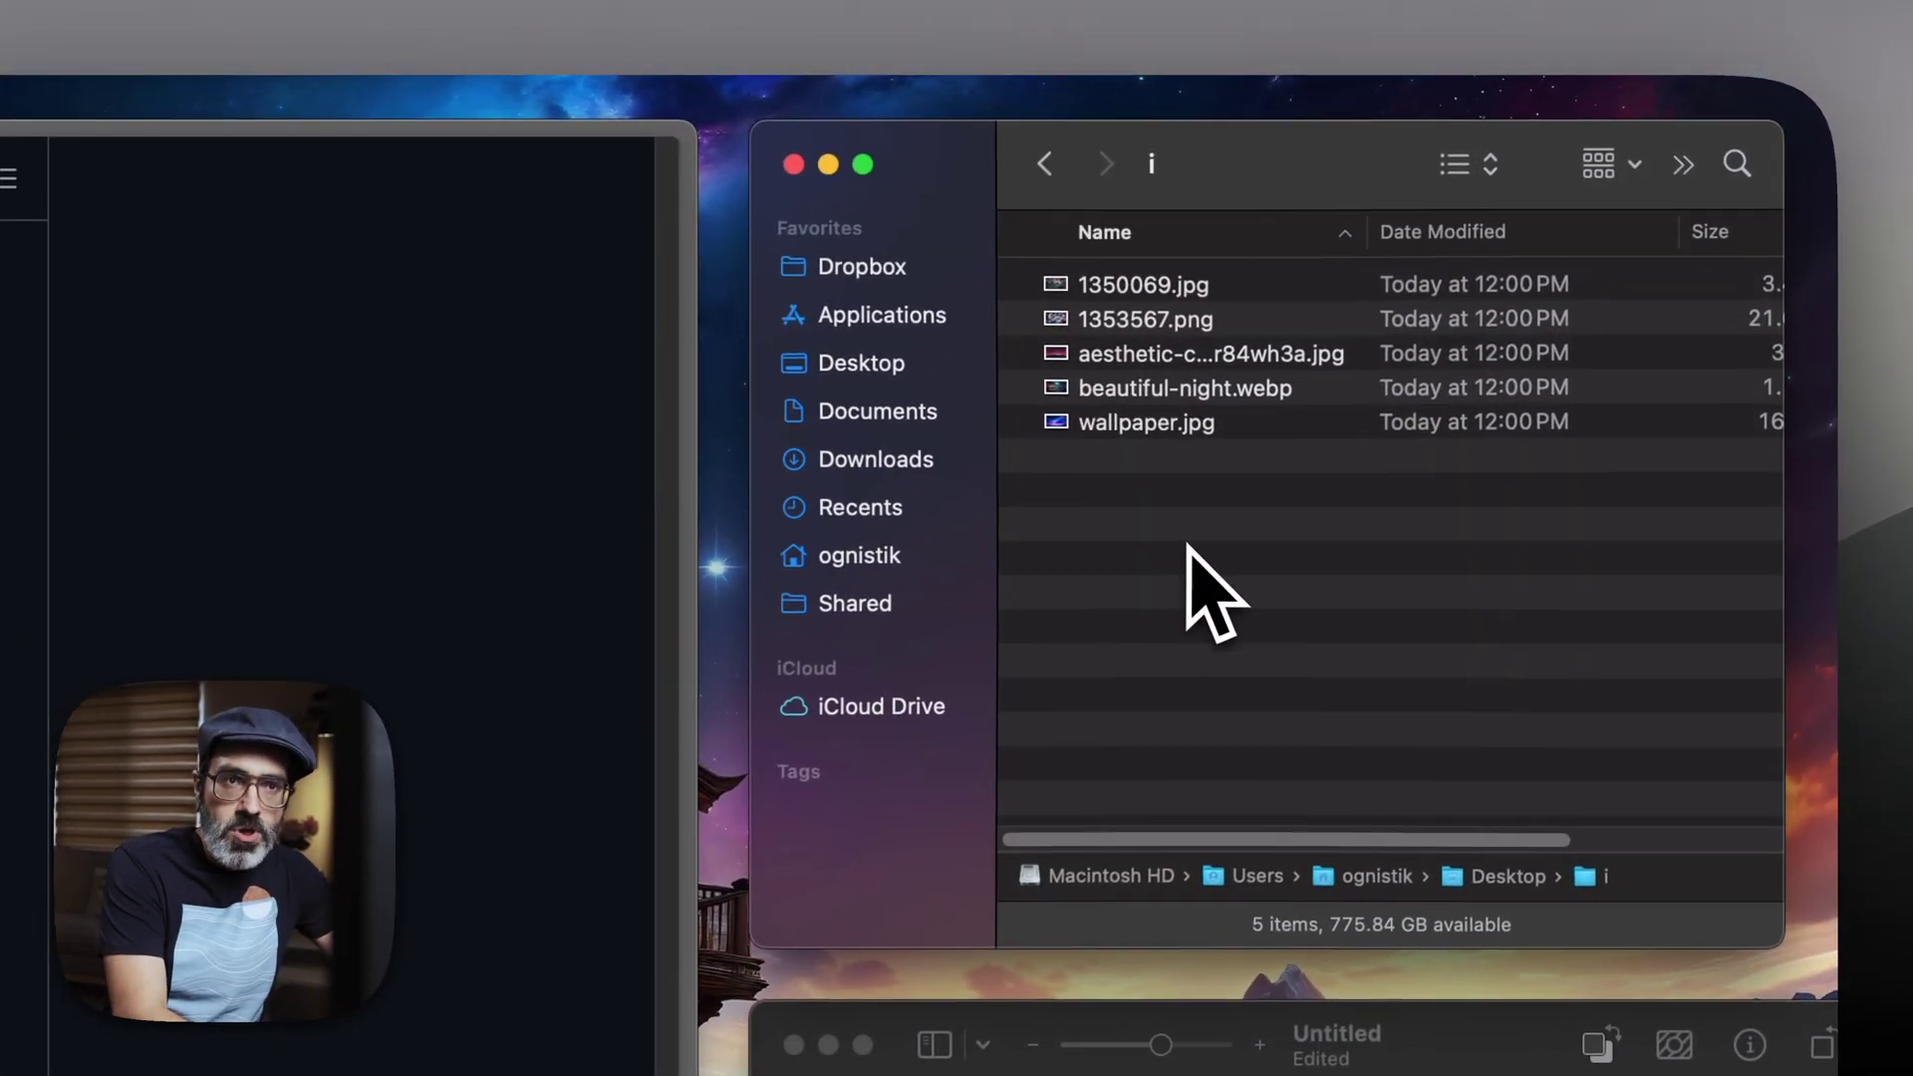
- Select all five image files in the Finder folder and add them to the PasteFlow list as a group
left_click_drag(1209, 585, 1106, 221)
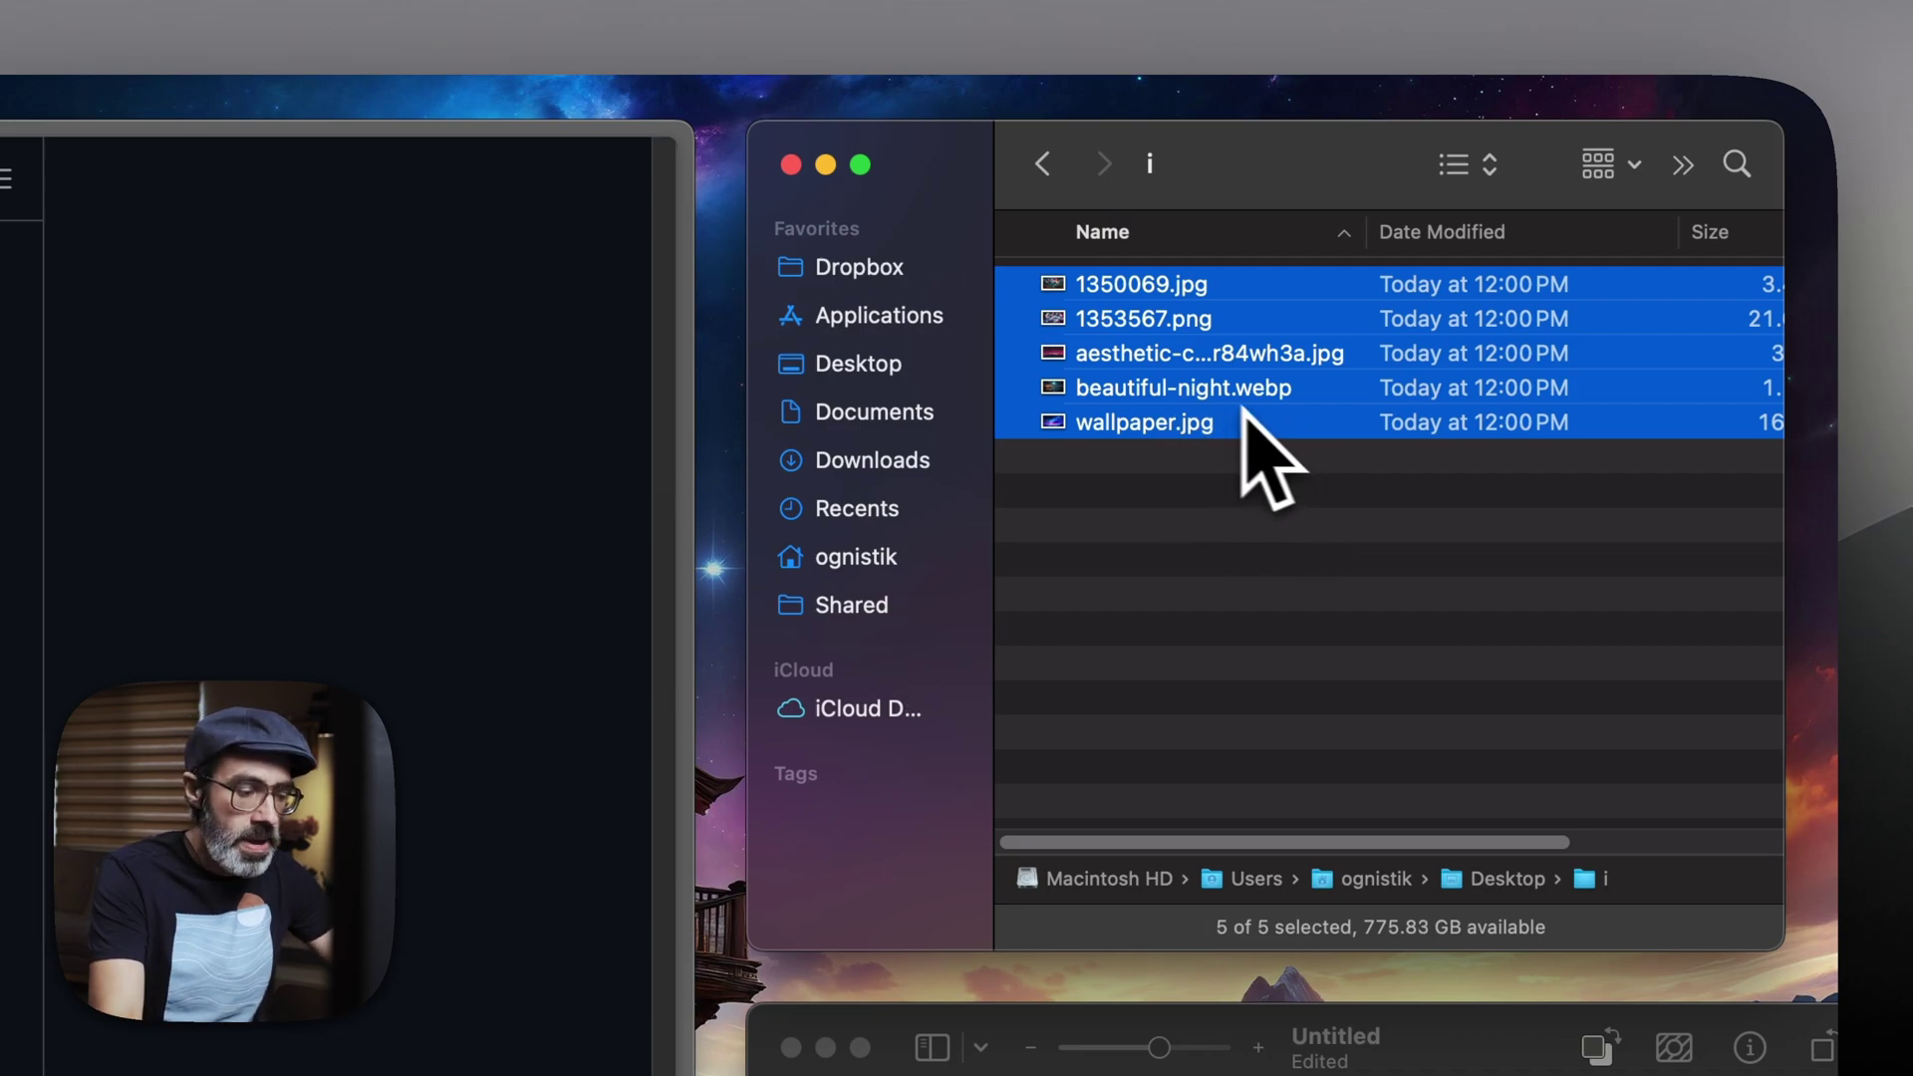
key("super+alt+backslash")
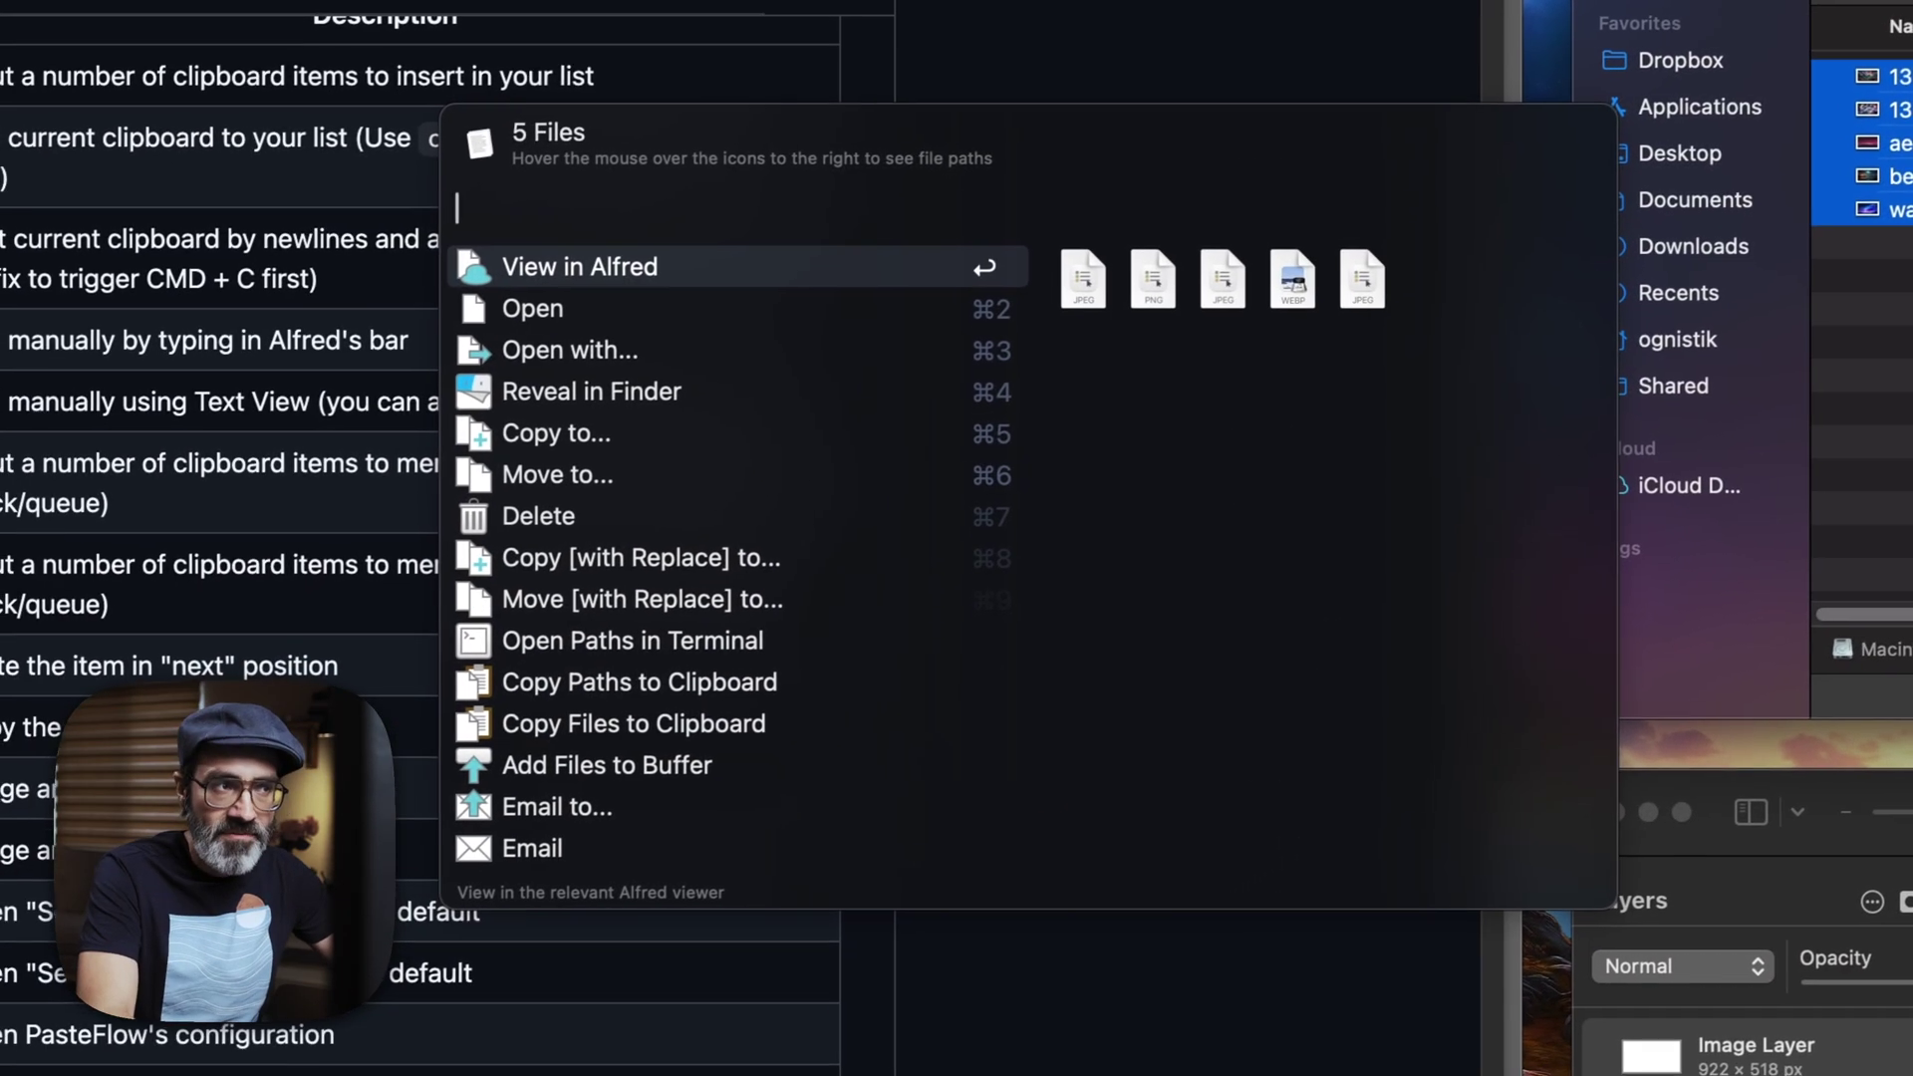
type("paste")
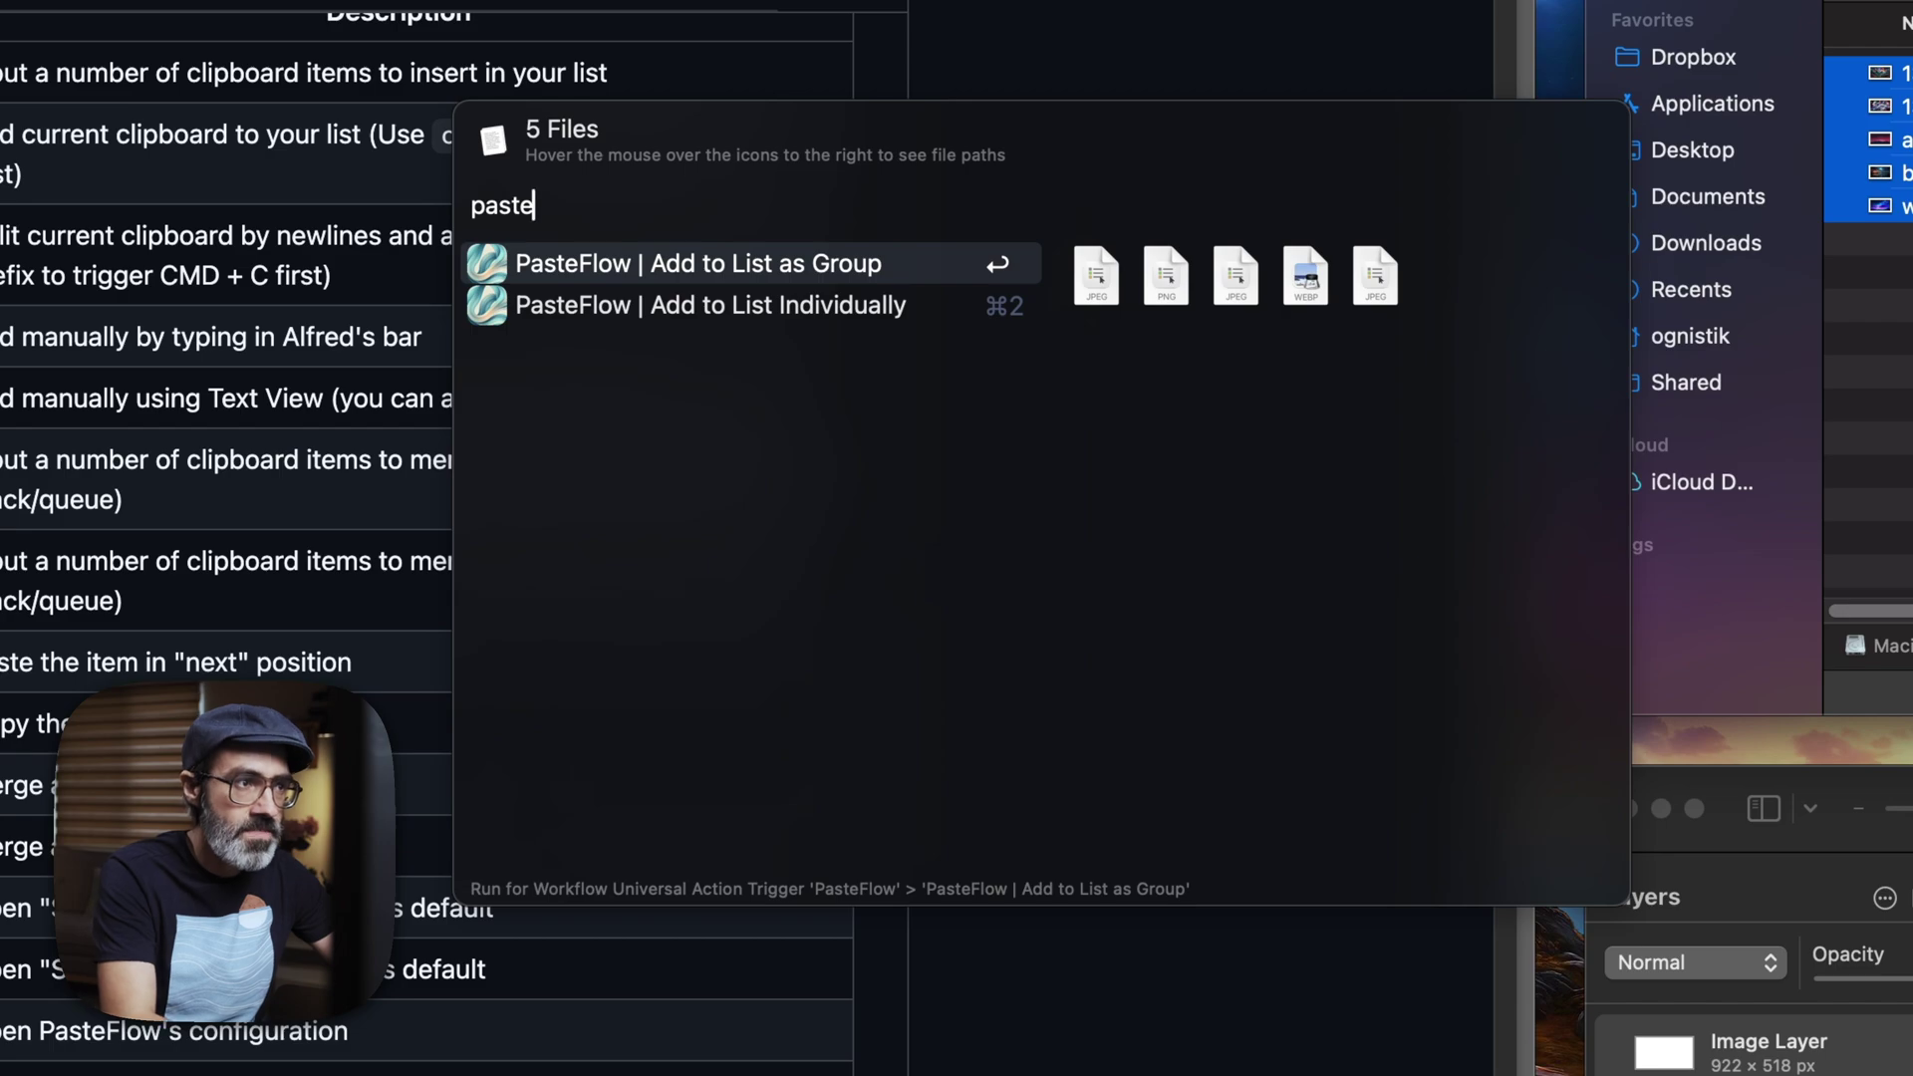
left_click(877, 282)
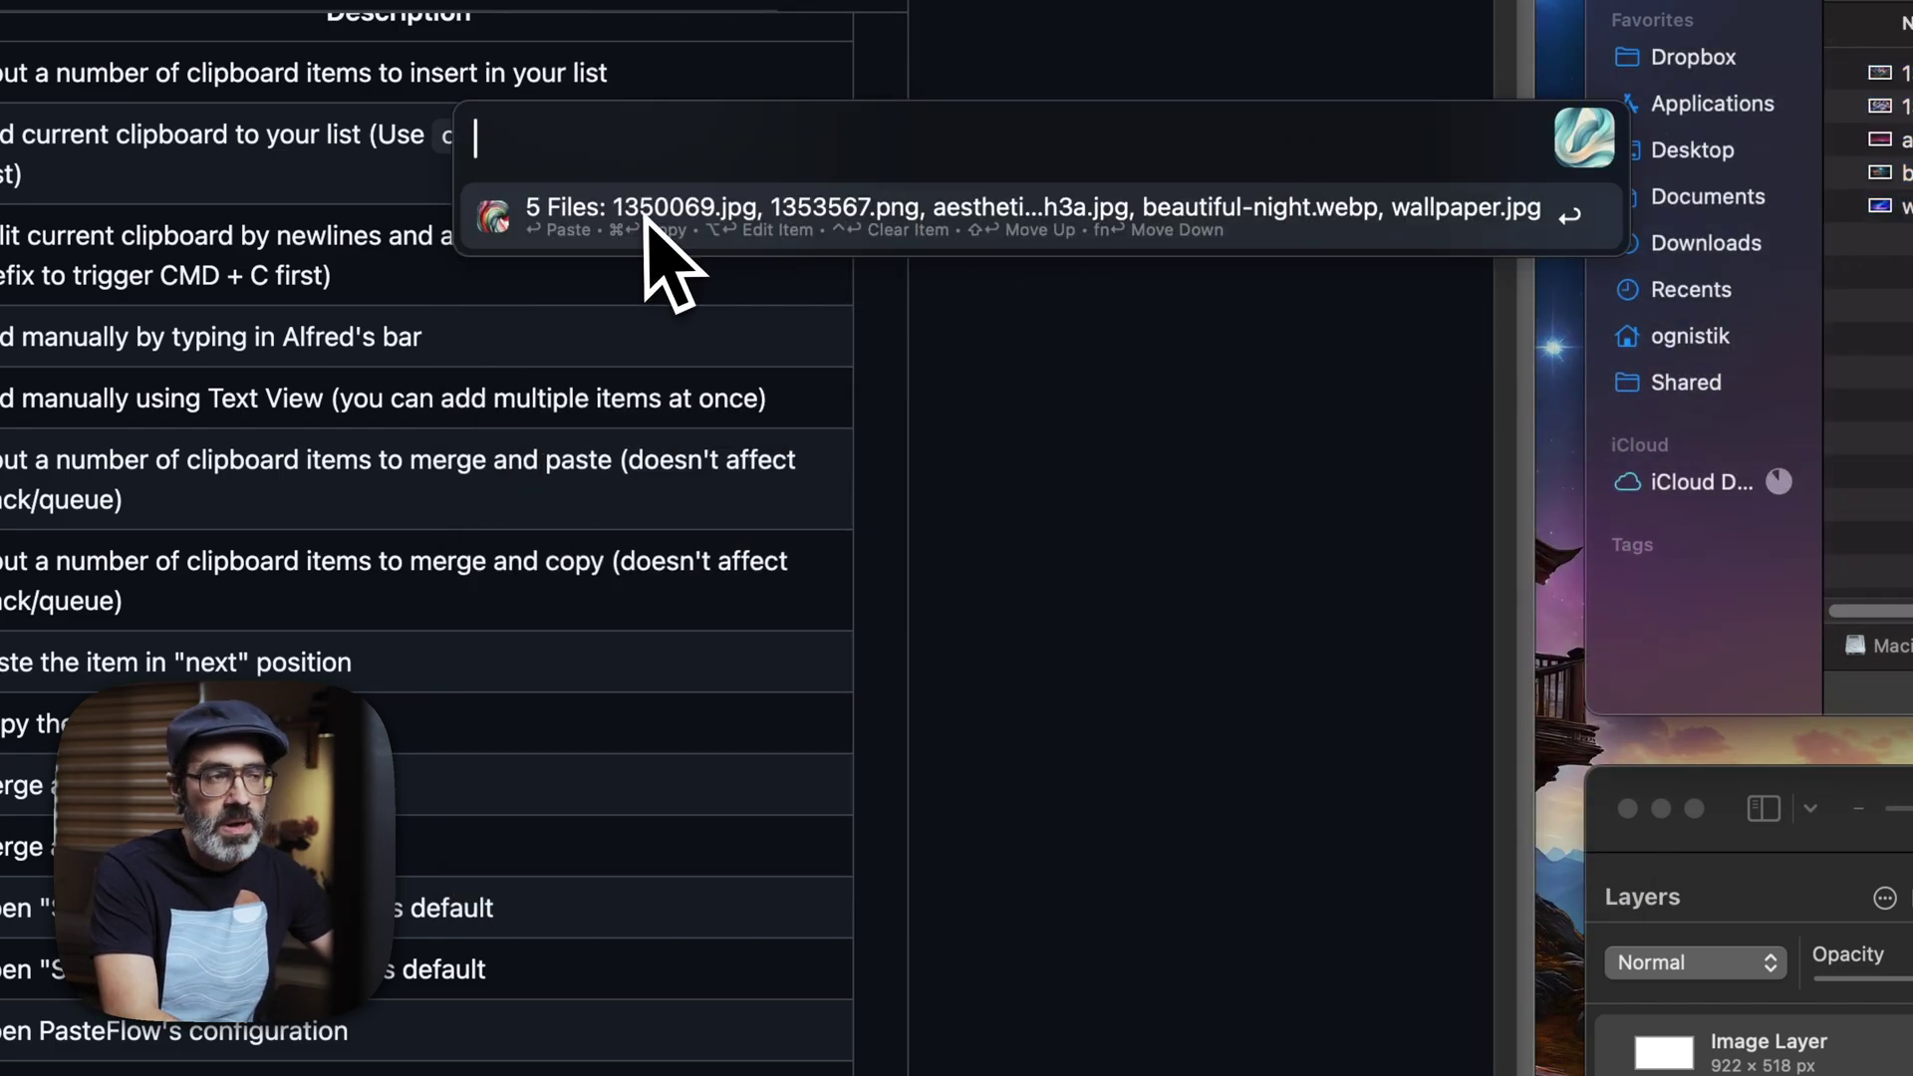
- Select all five image files in the Finder folder and add them to the PasteFlow list as separate items through Alfred's file actions
key("Escape")
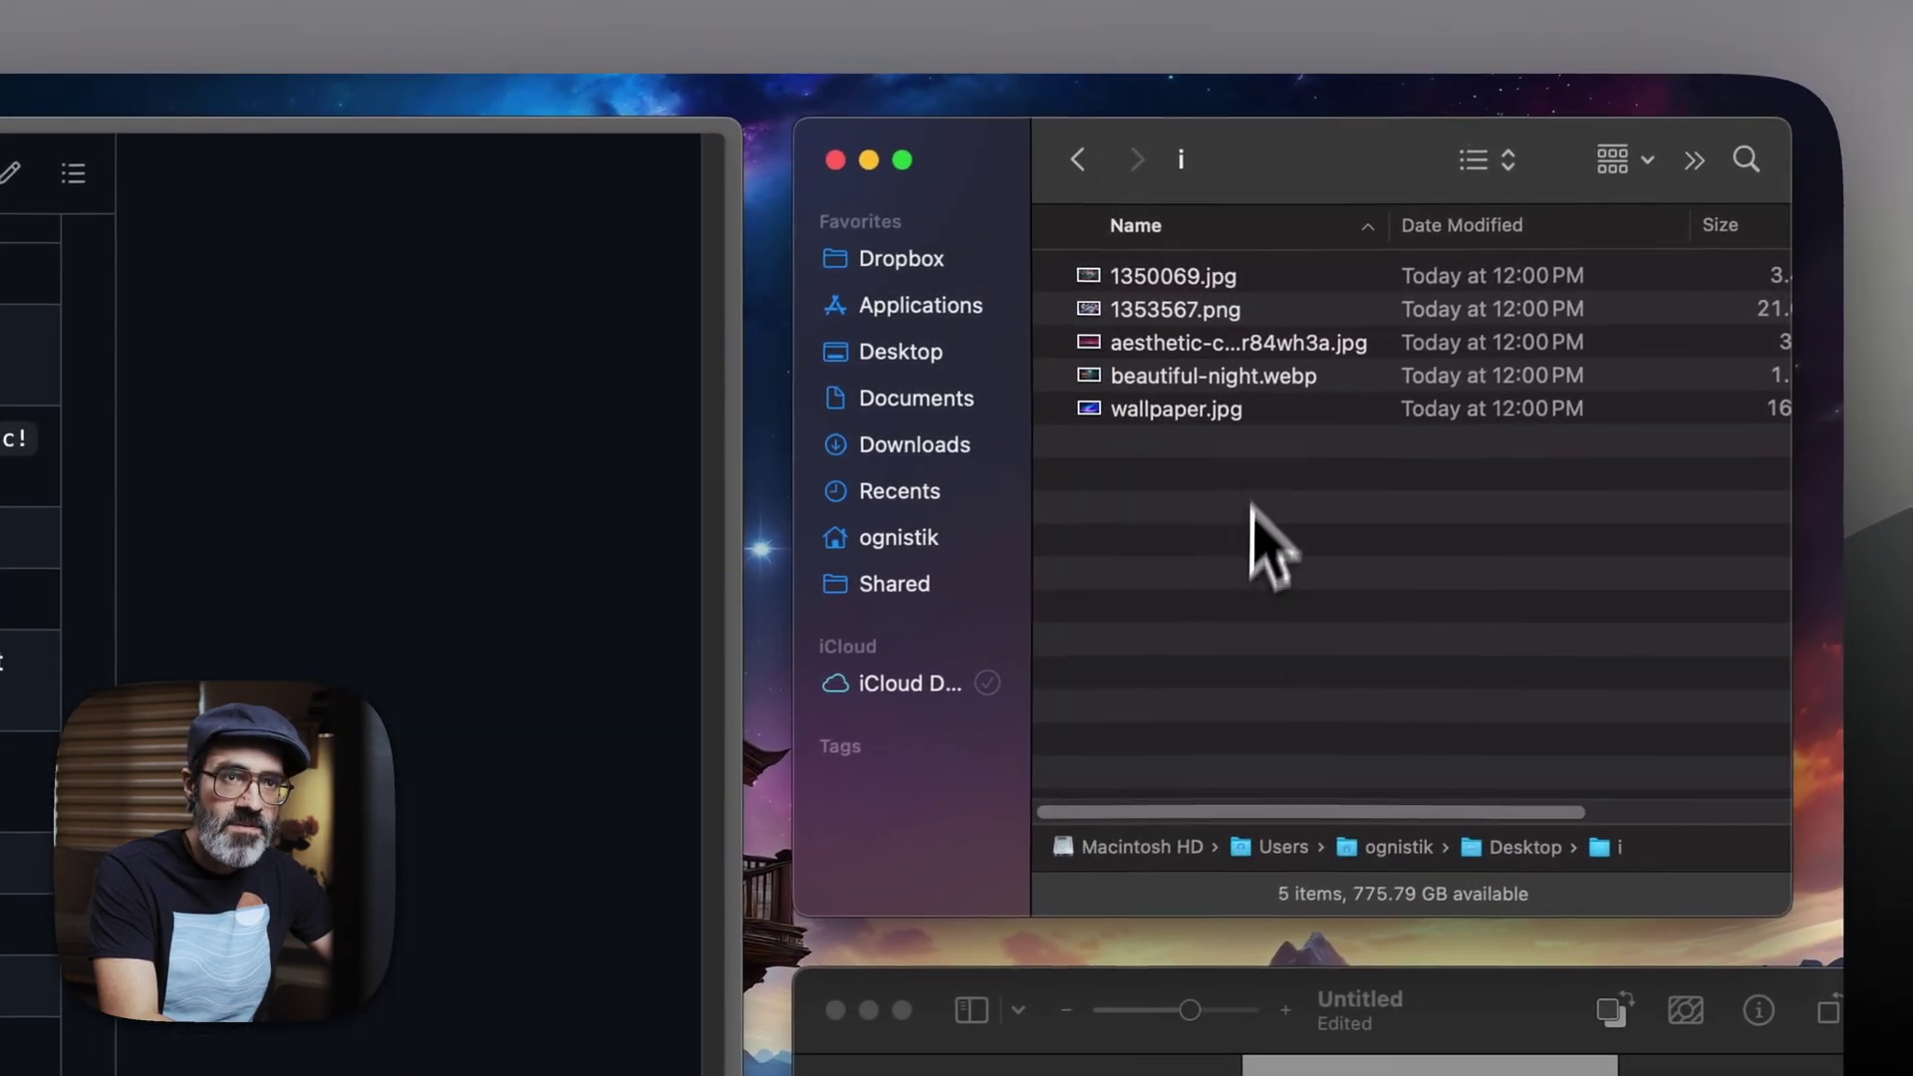
left_click_drag(1248, 543, 1146, 289)
key("super+alt+backslash")
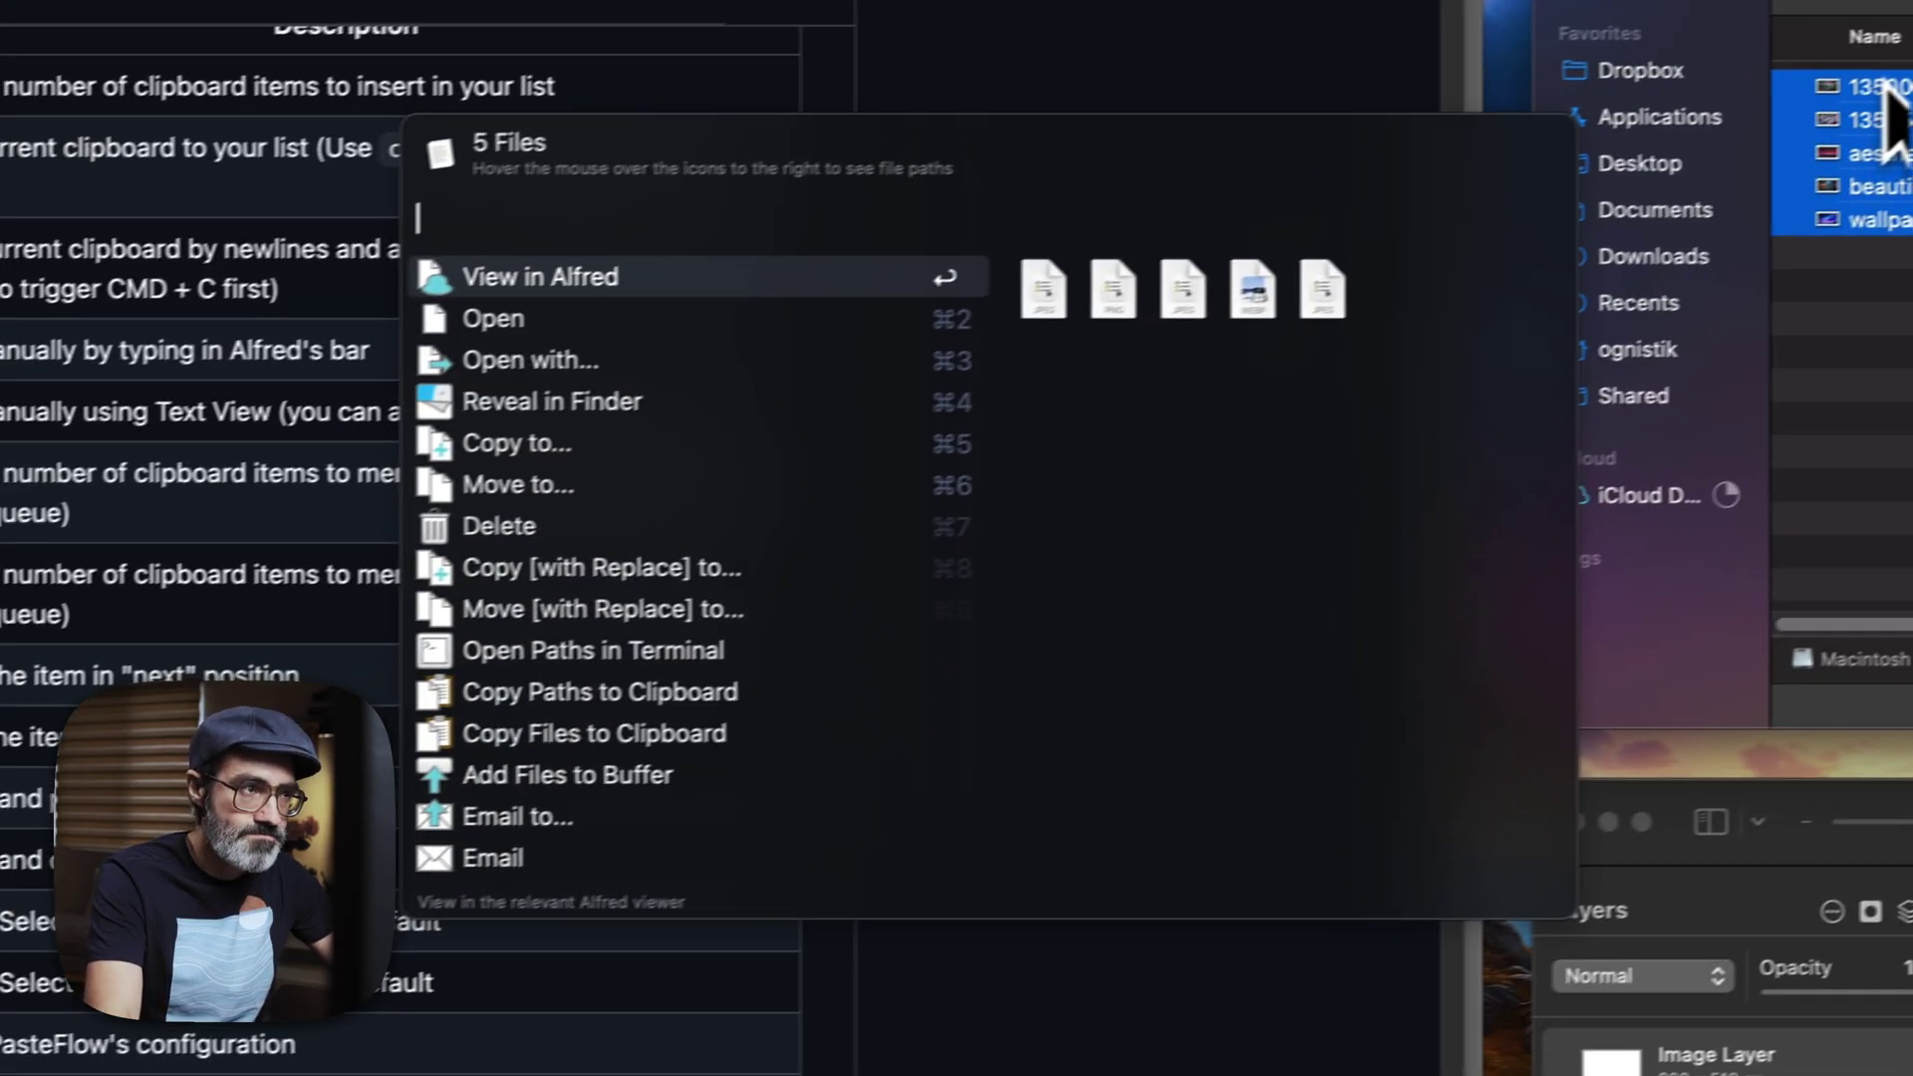
type("past")
key("Return")
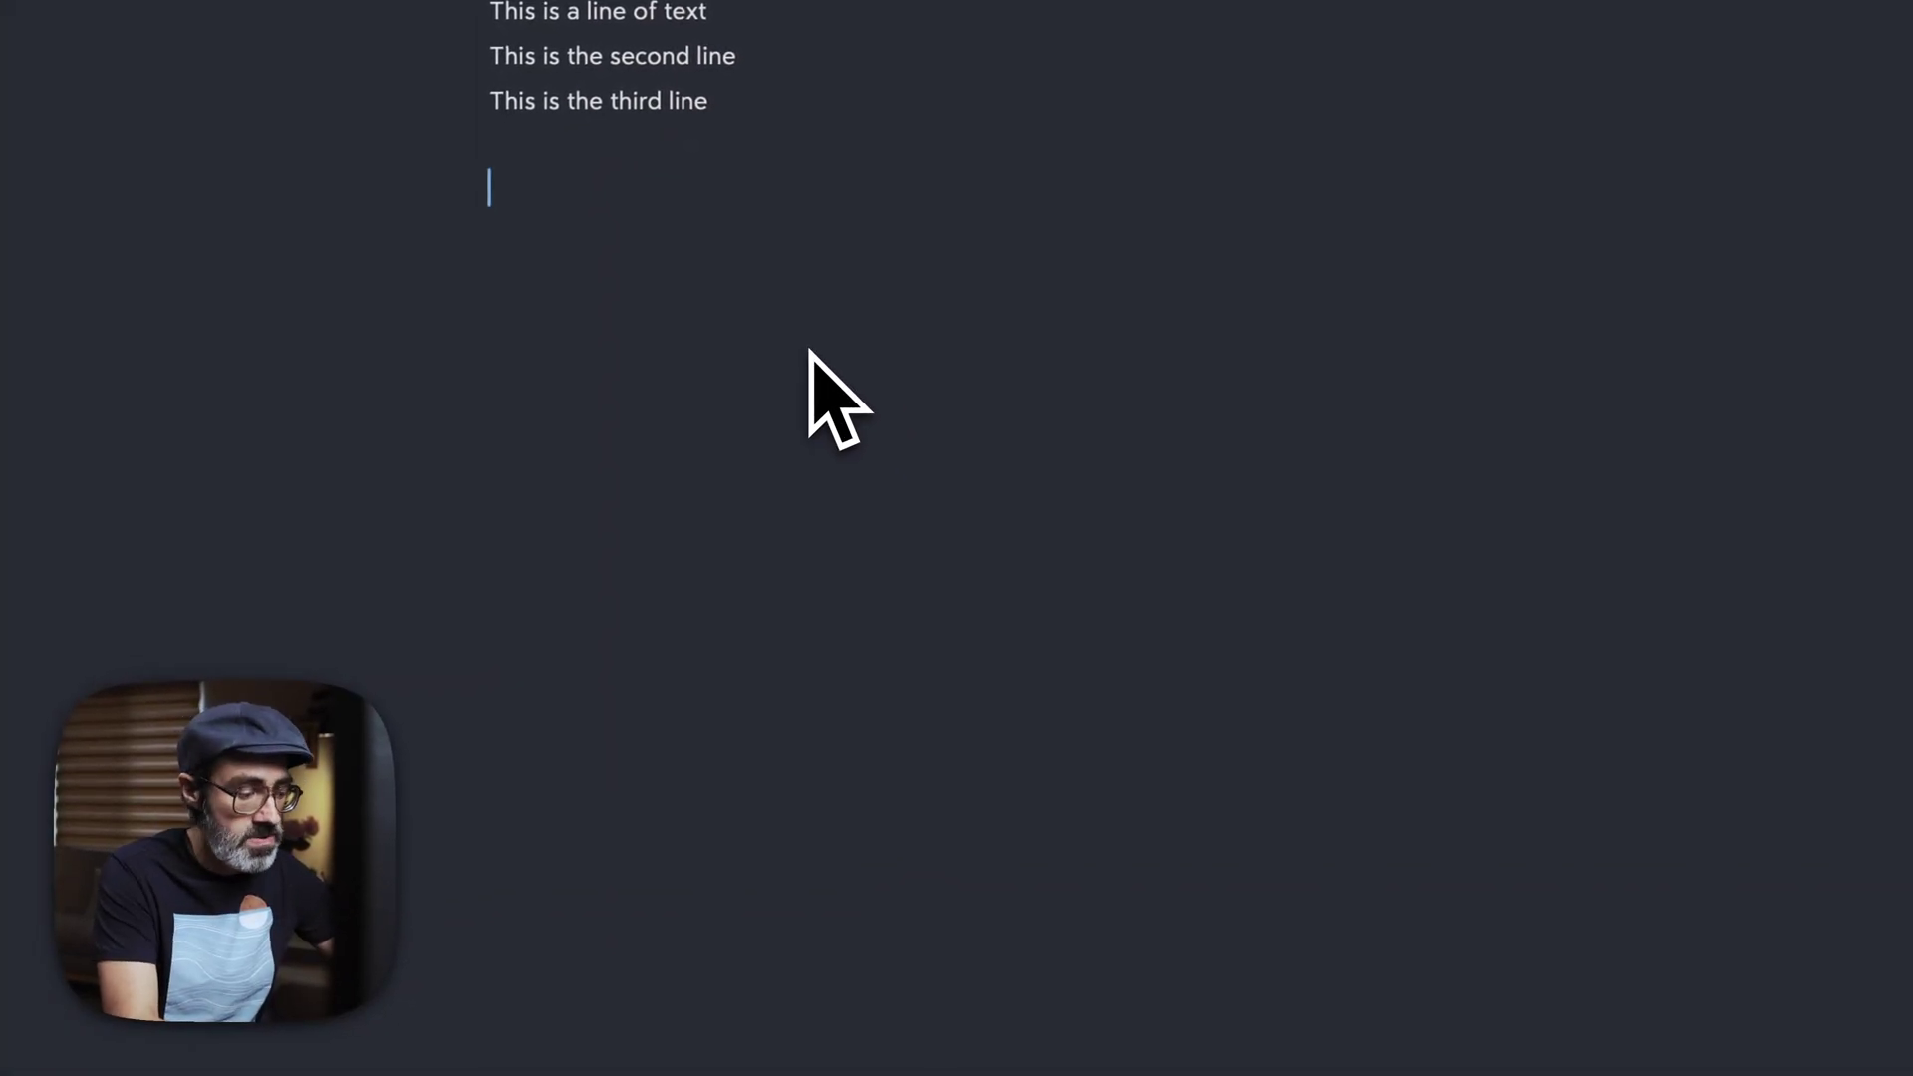
- Paste the first three queued images one after another into Sample Note, below the three lines of text
key("ctrl+v")
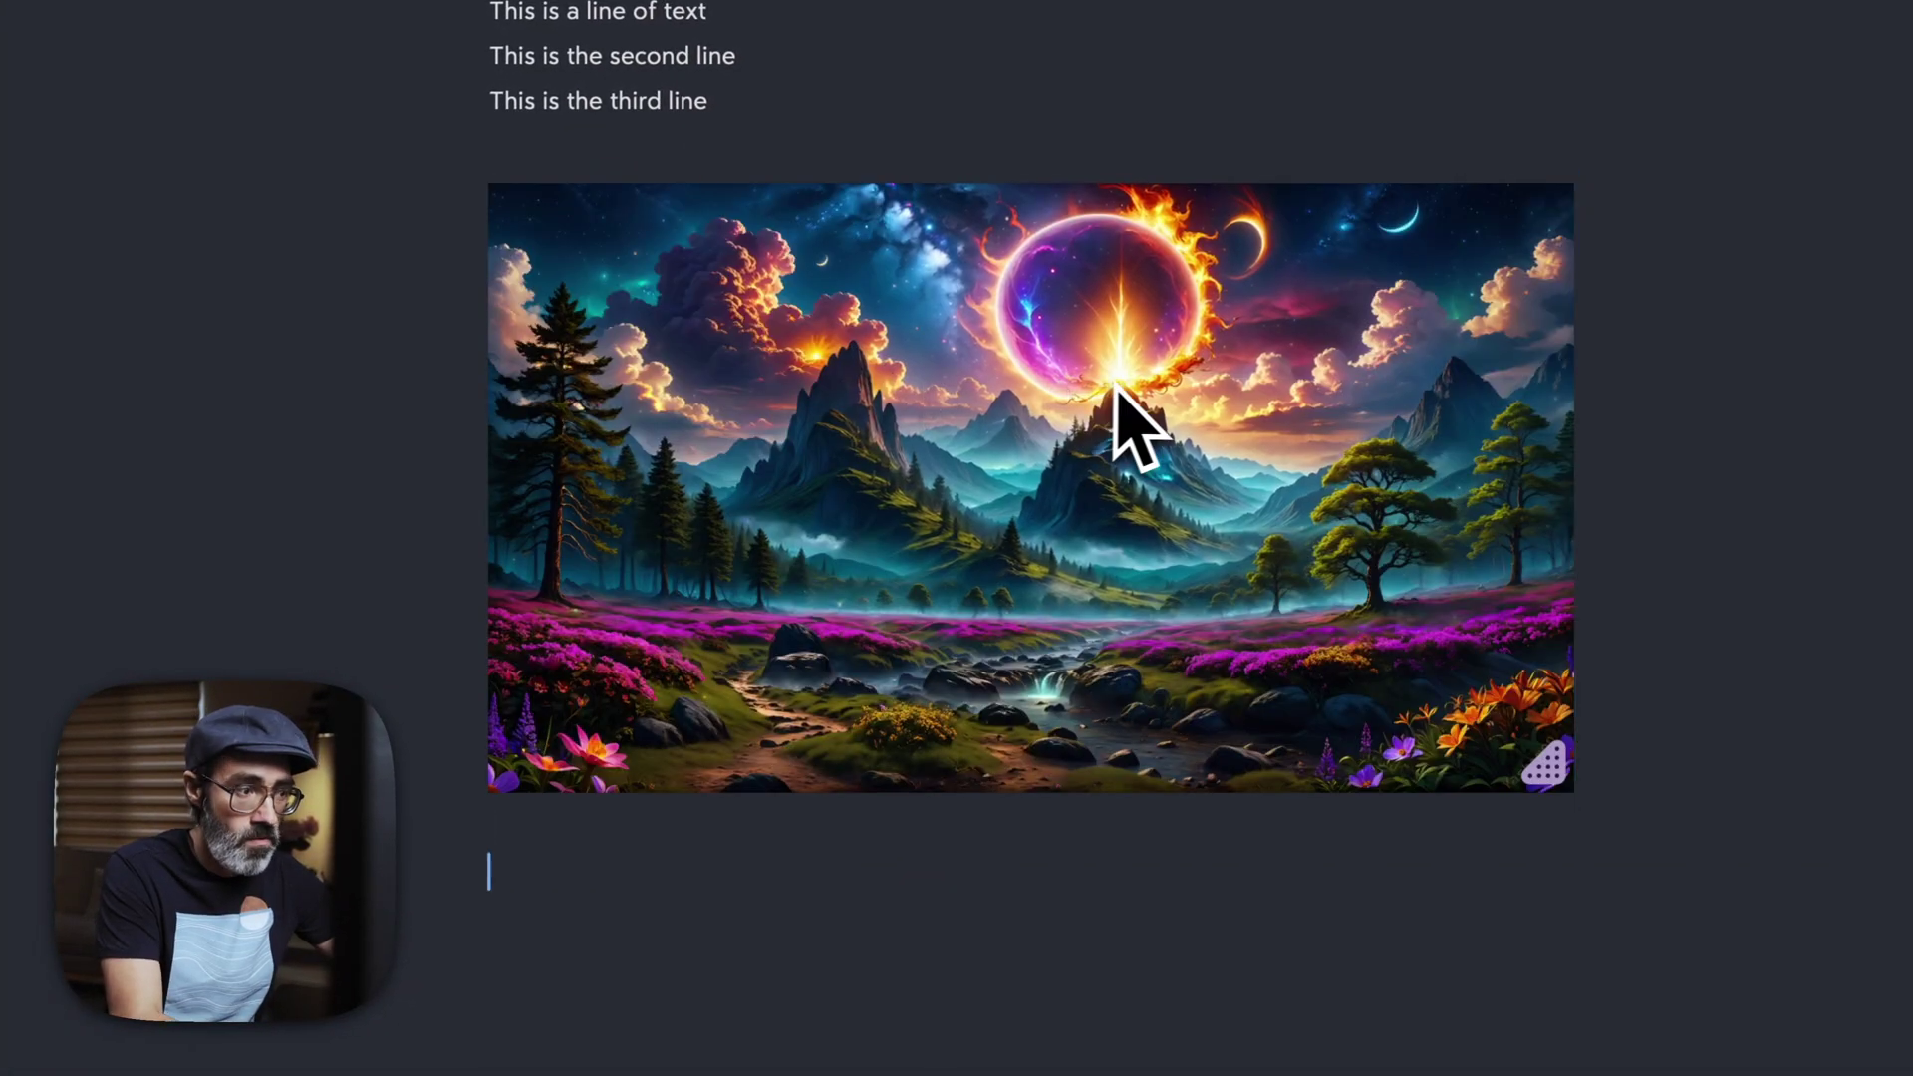
key("ctrl+v")
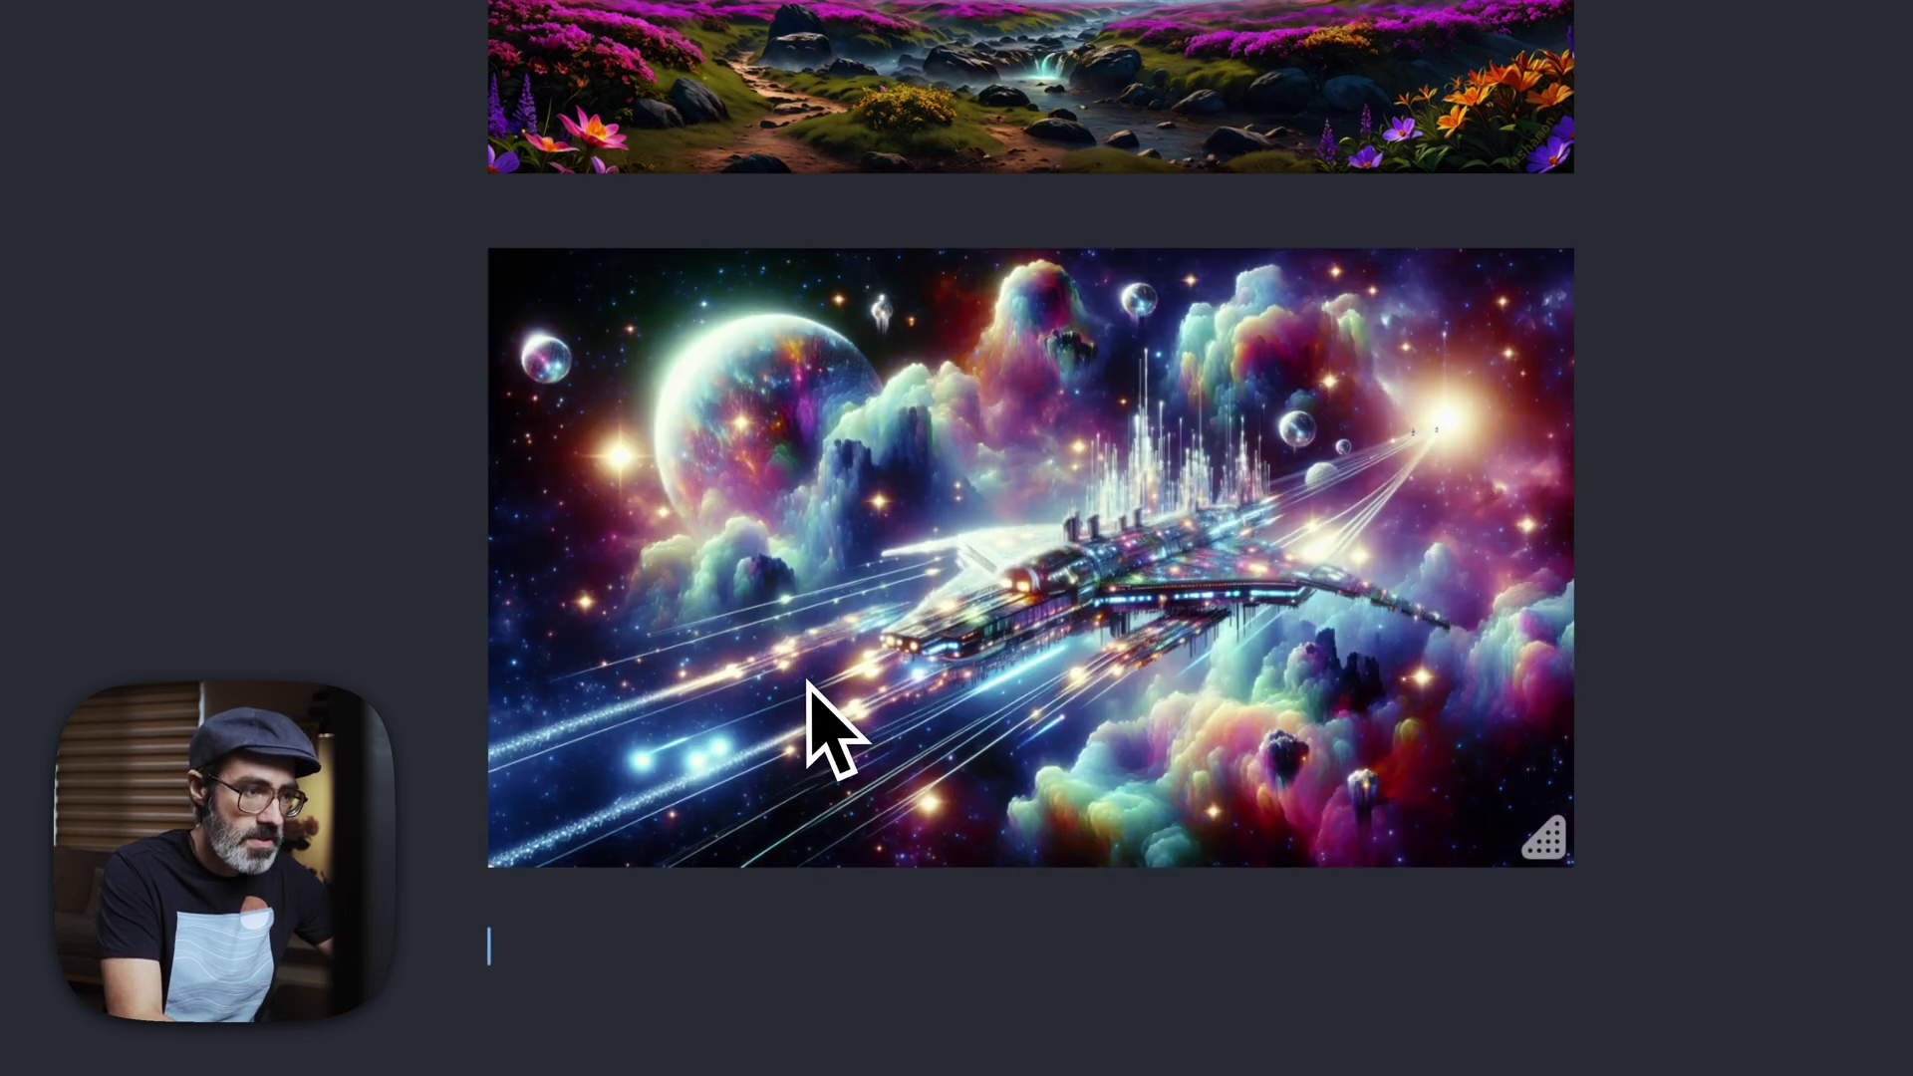
key("ctrl+v")
- Delete the pasted images from Sample Note
key("BackSpace")
key("BackSpace")
key("BackSpace")
key("BackSpace")
key("BackSpace")
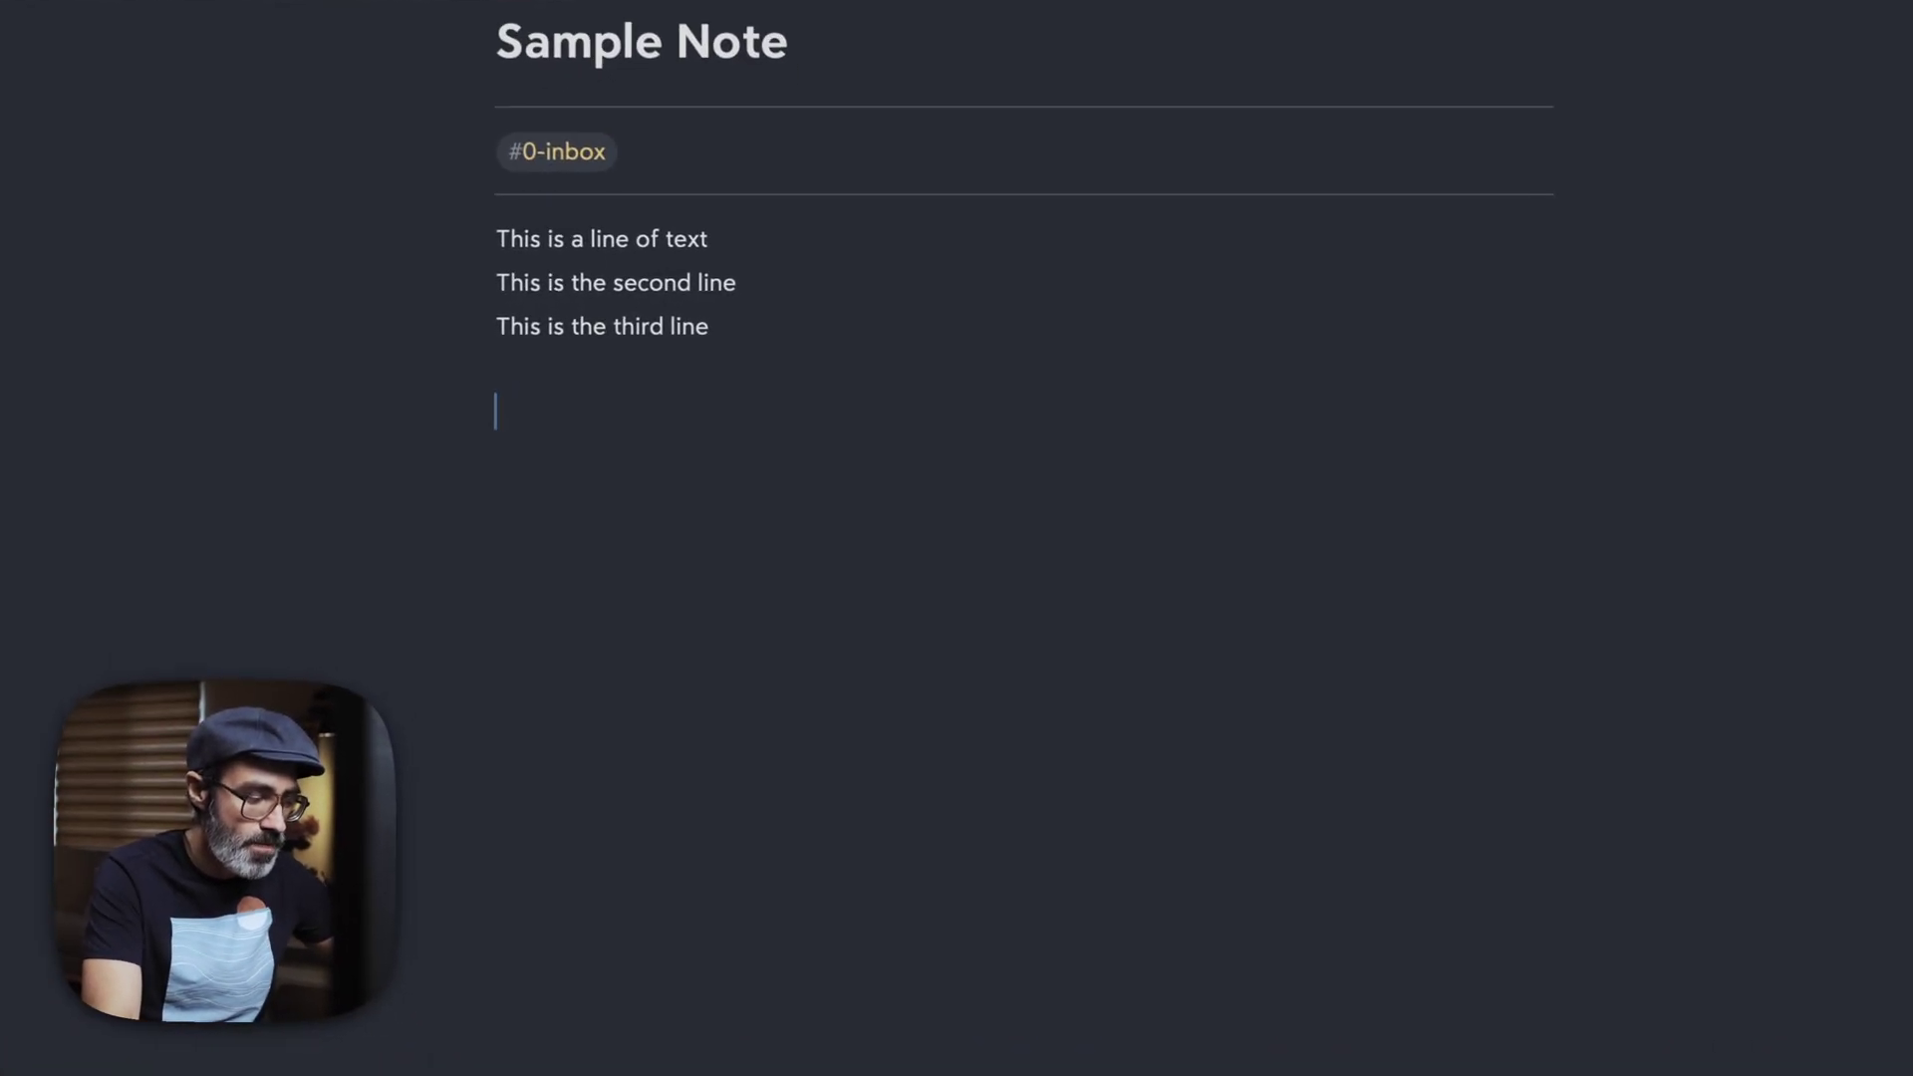
- Run PasteFlow's :vi command to view the queue, look through the image previews and file names, and close the view
key("super+shift+v")
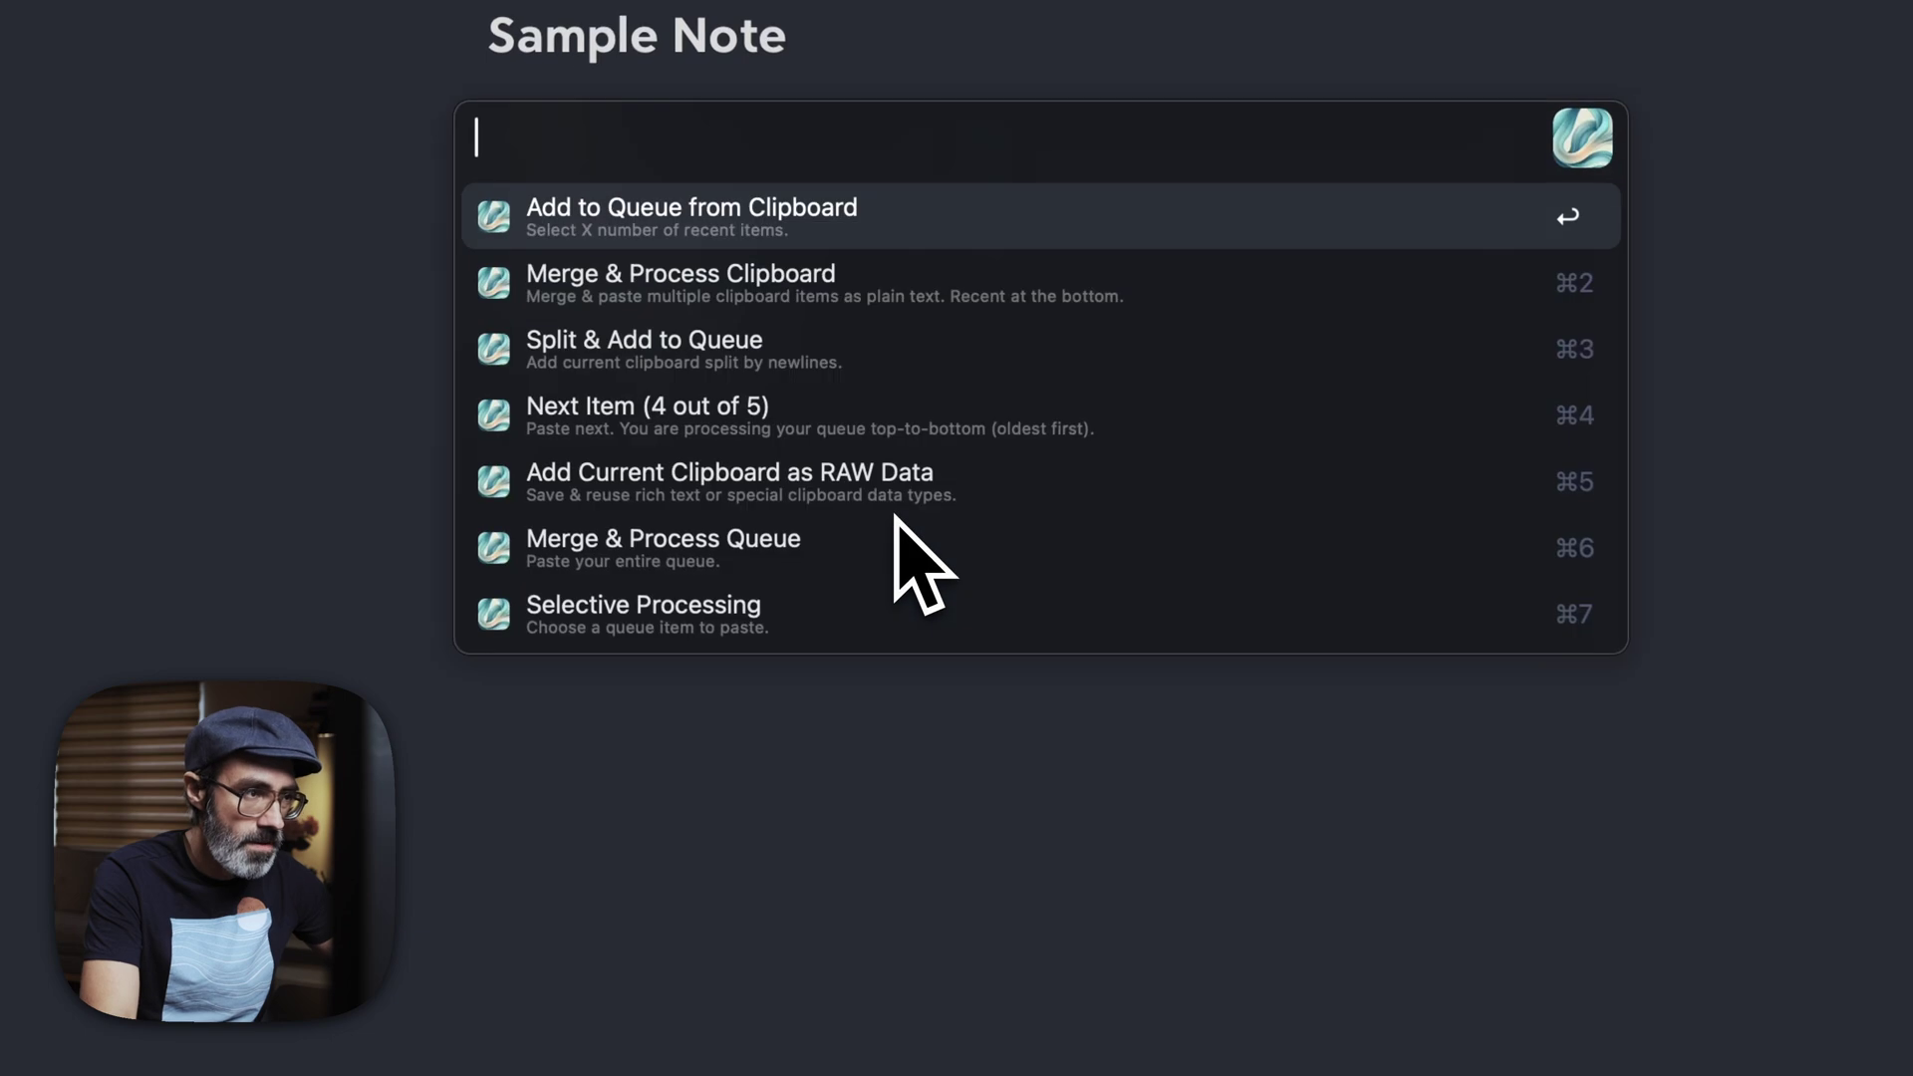
type(":vi")
key("Return")
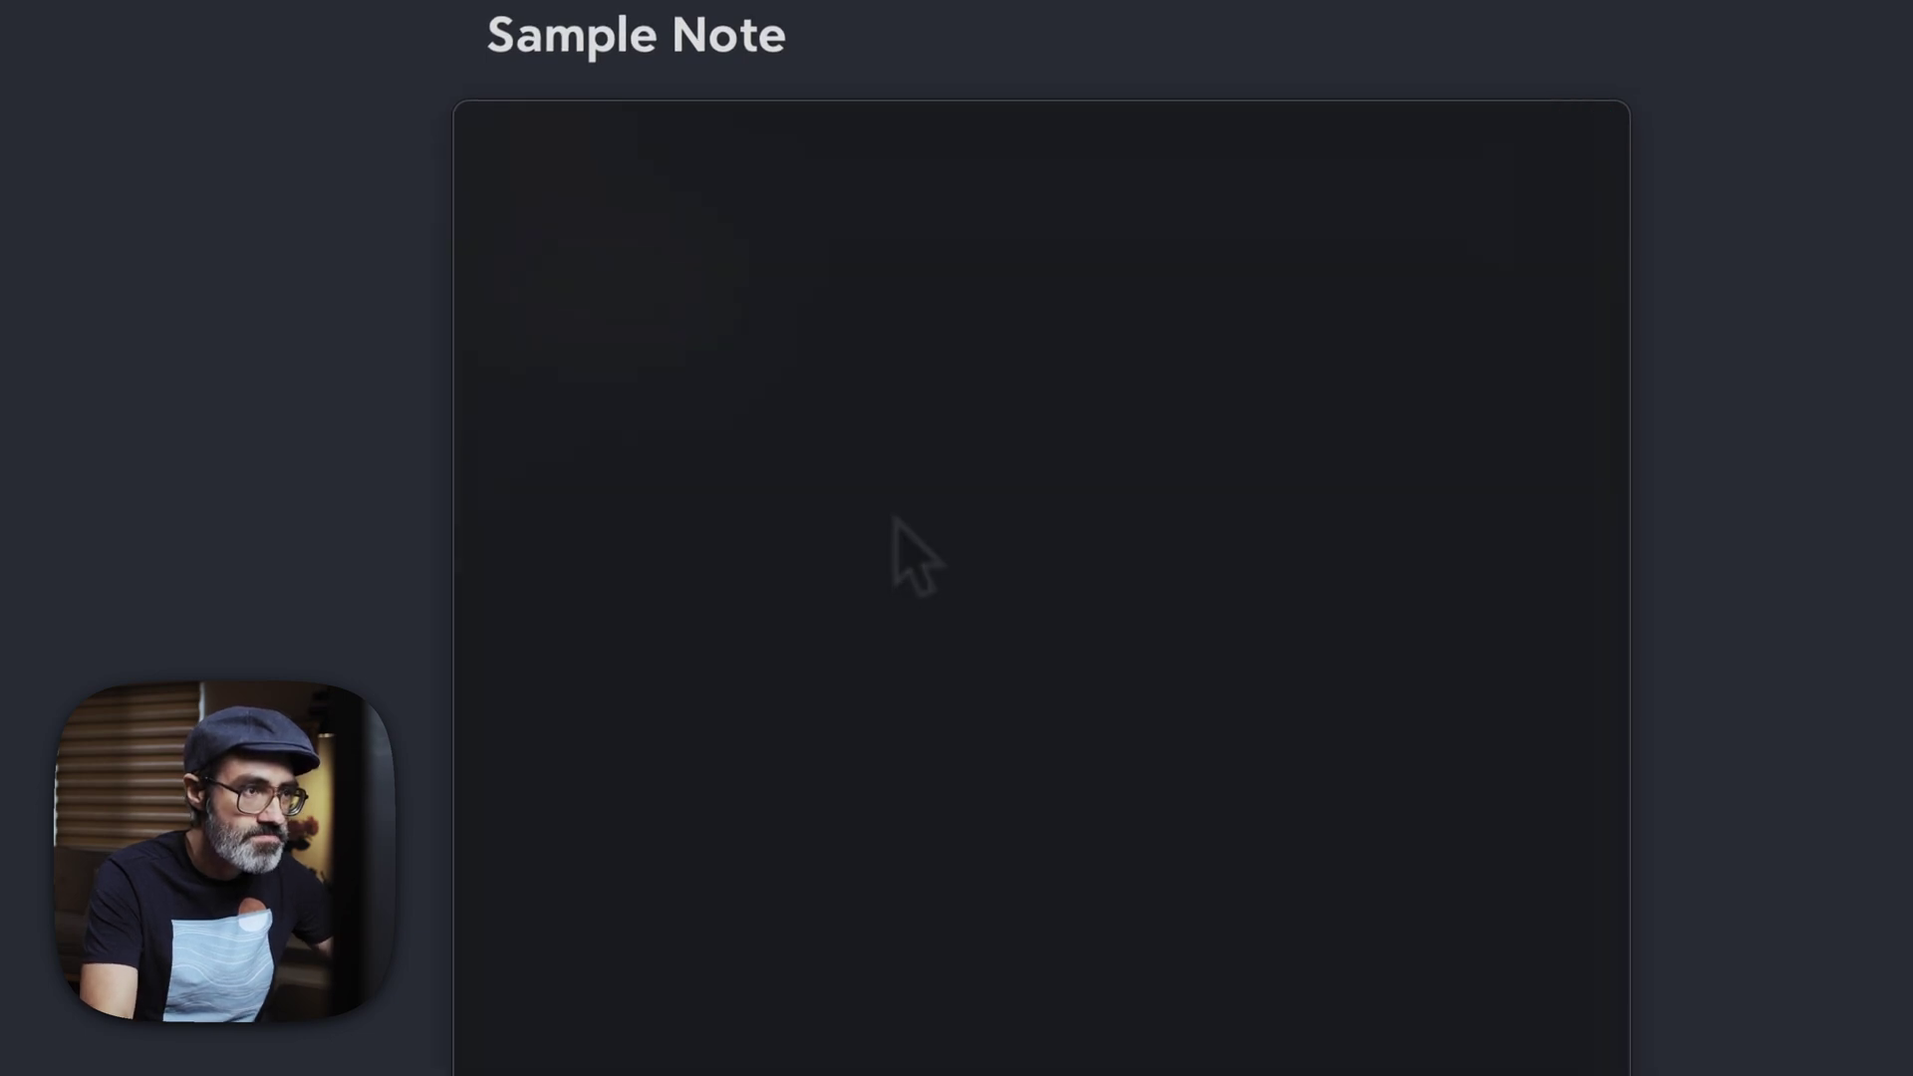
scroll(1046, 518, "down", 15)
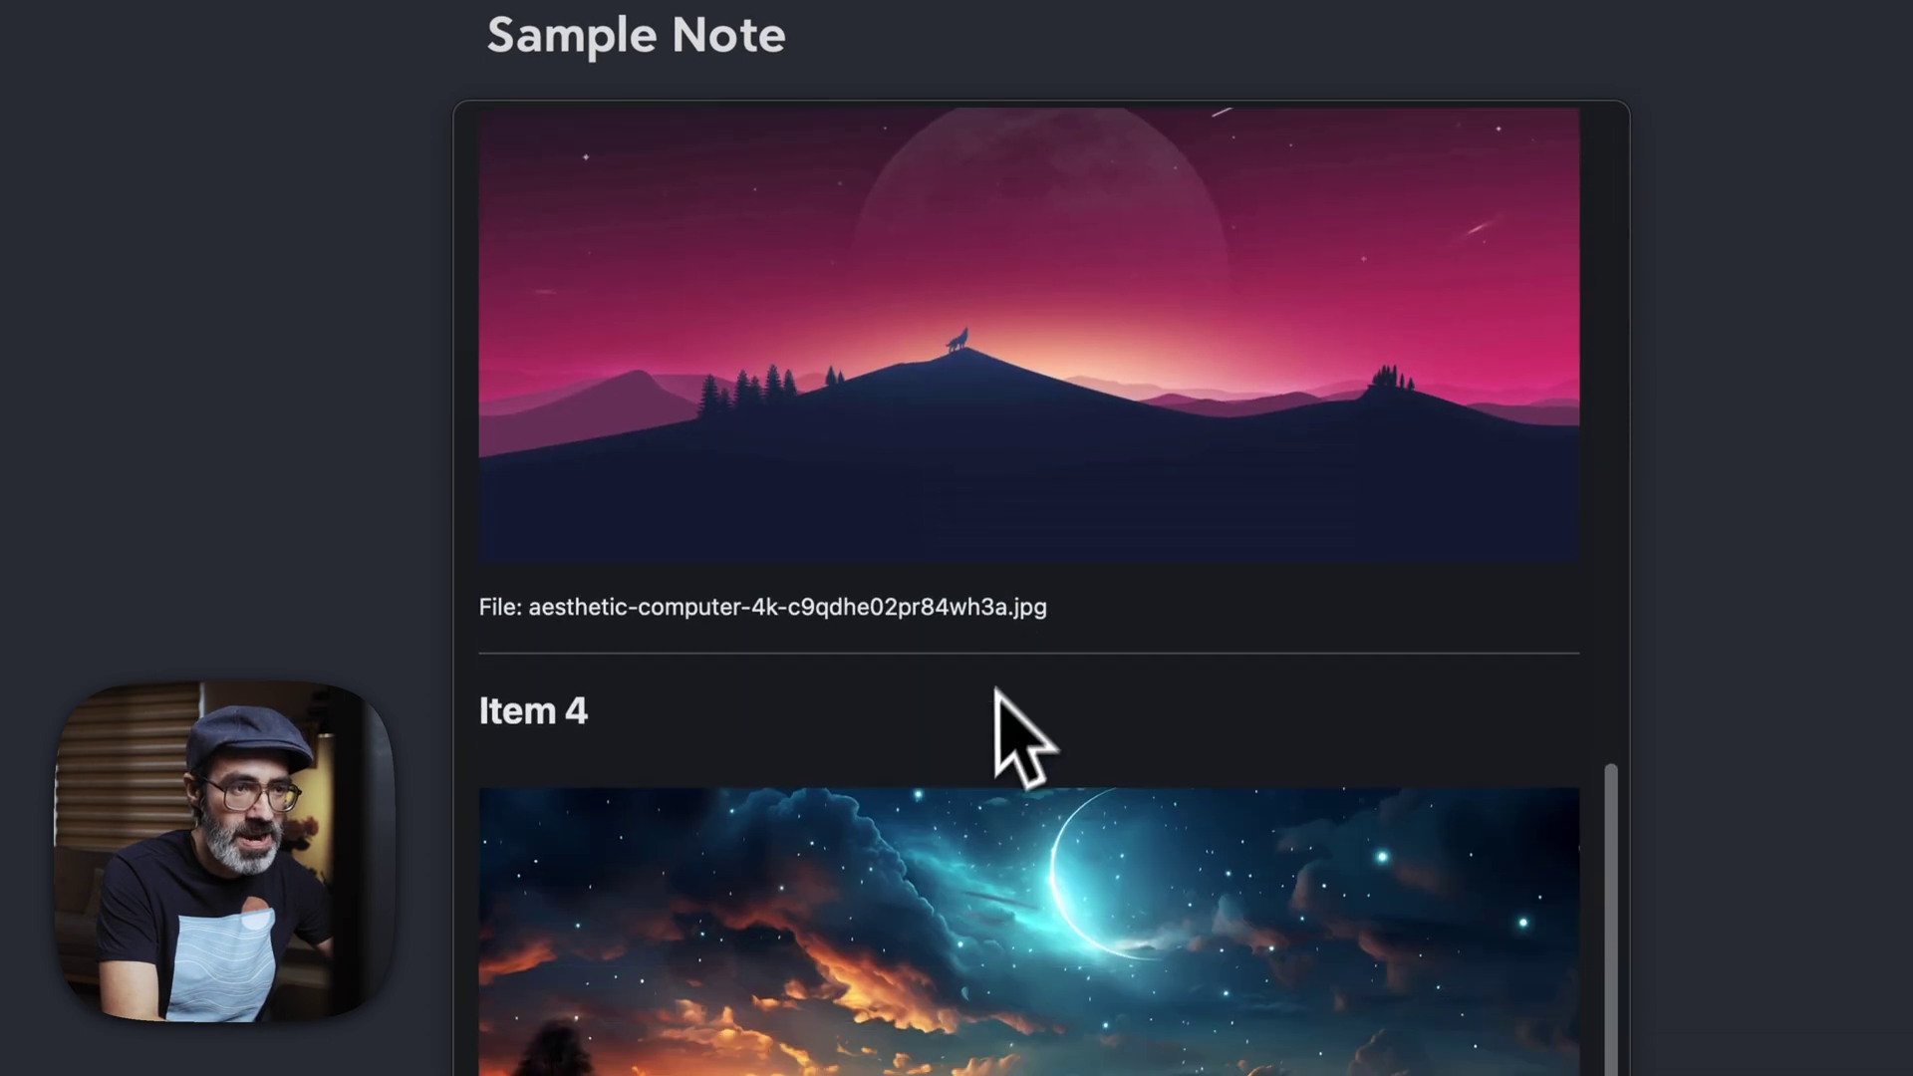
scroll(990, 798, "up", 15)
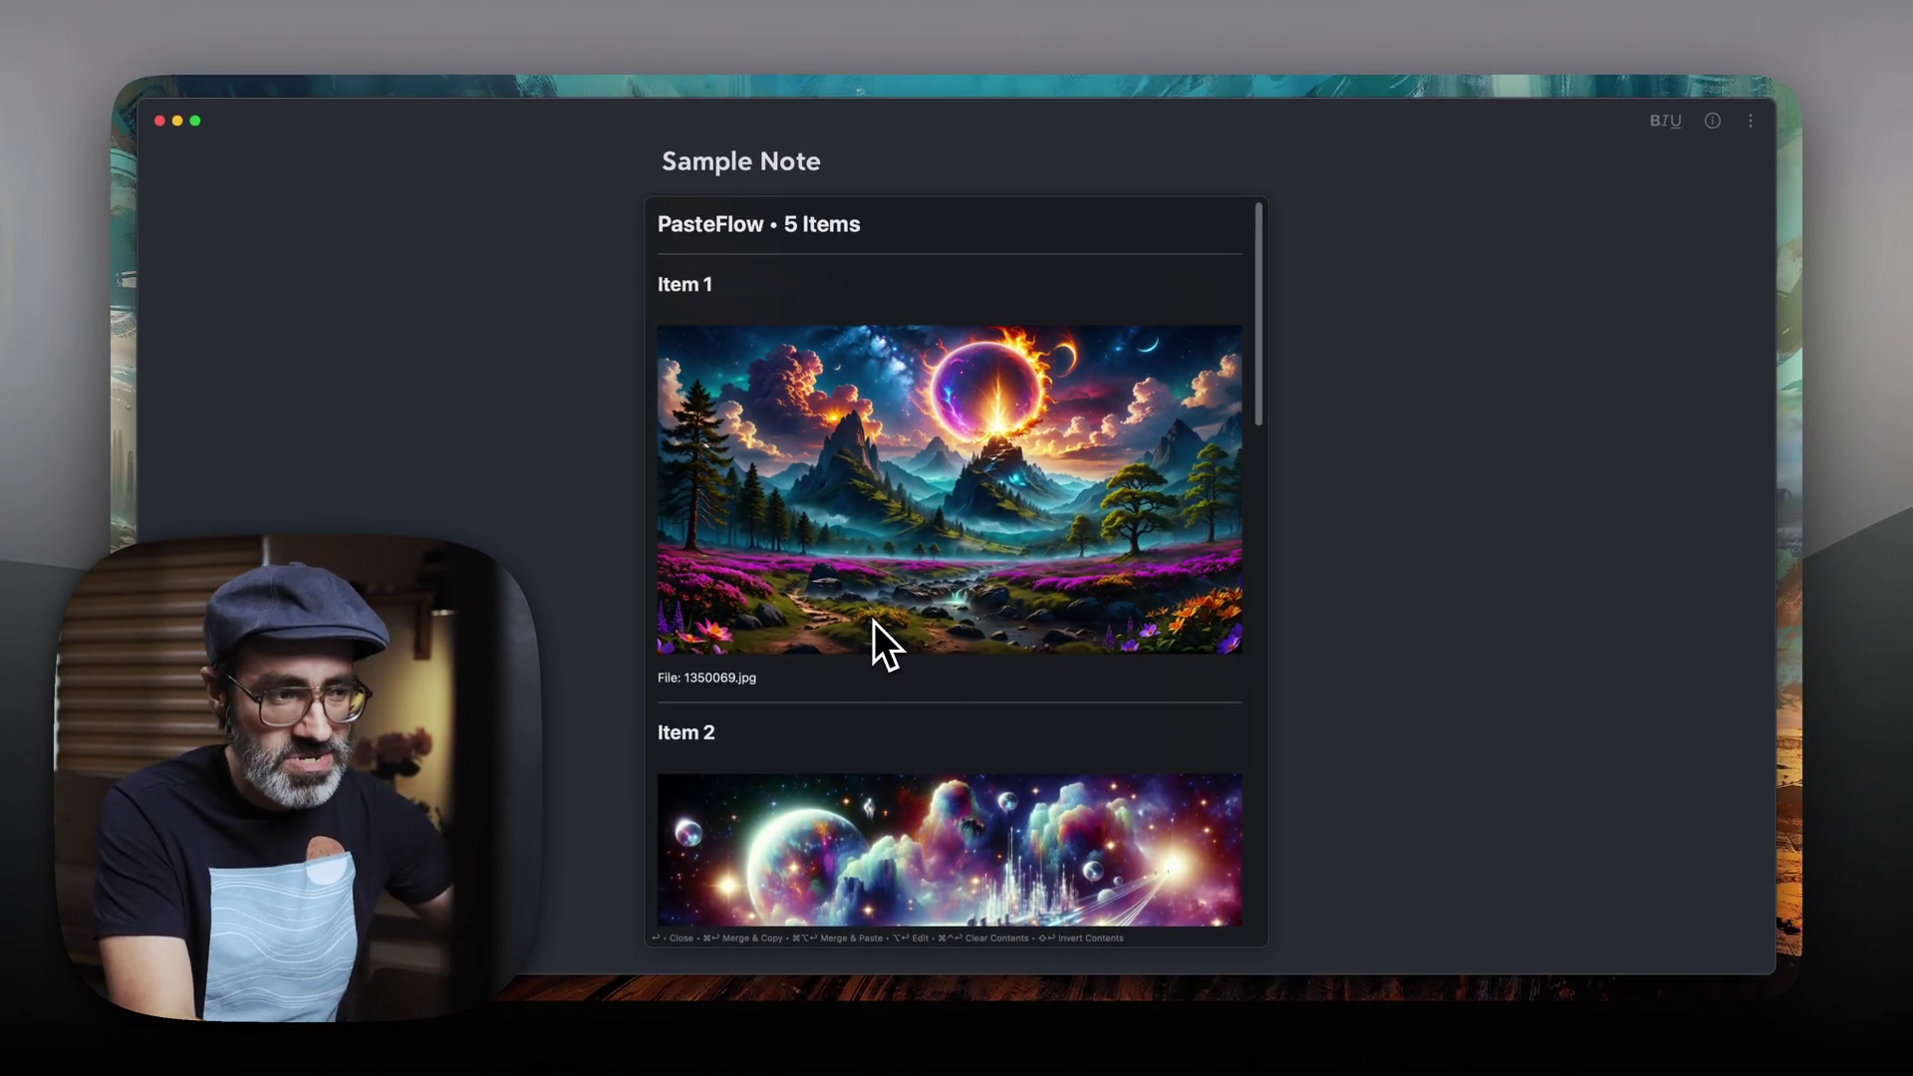
key("Return")
key("BackSpace")
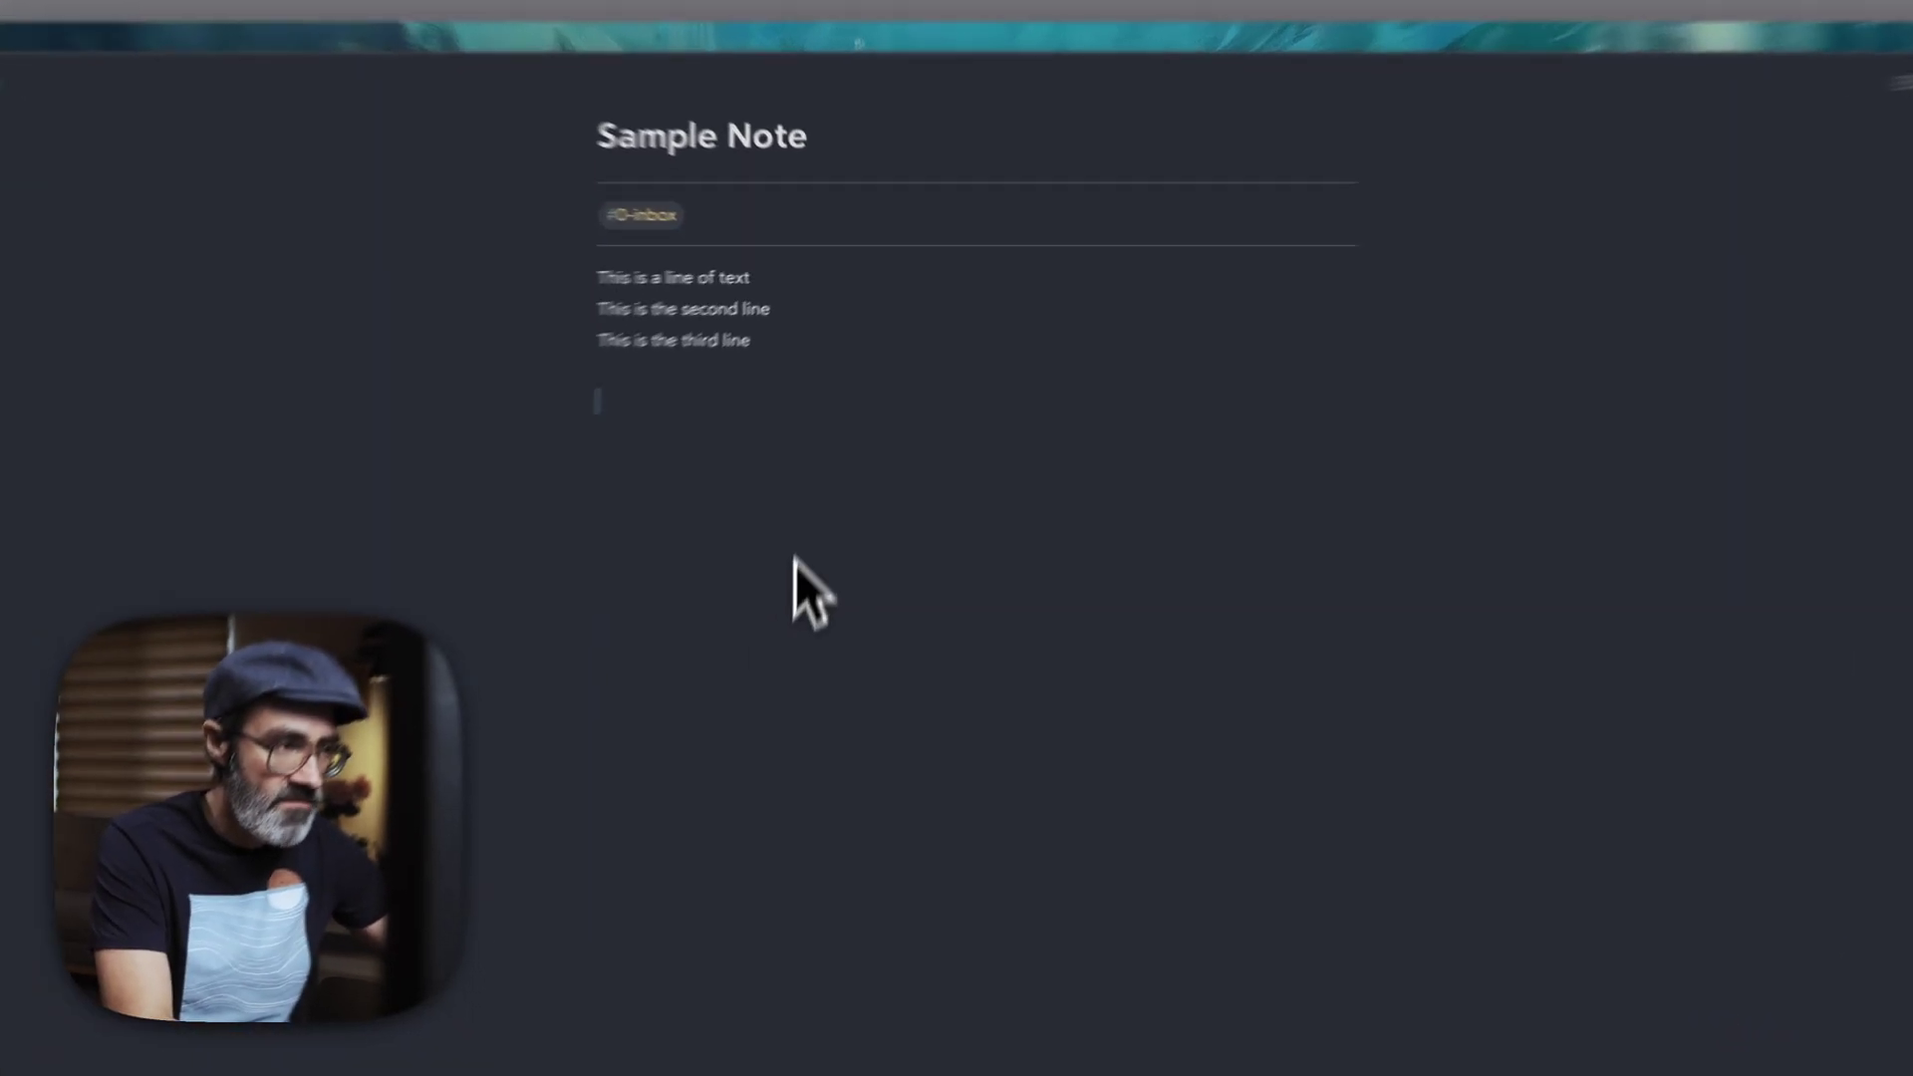
- Edit the queued item 1353567.png in the PasteFlow list and replace its title with "A Unique Name"
key("super+shift+v")
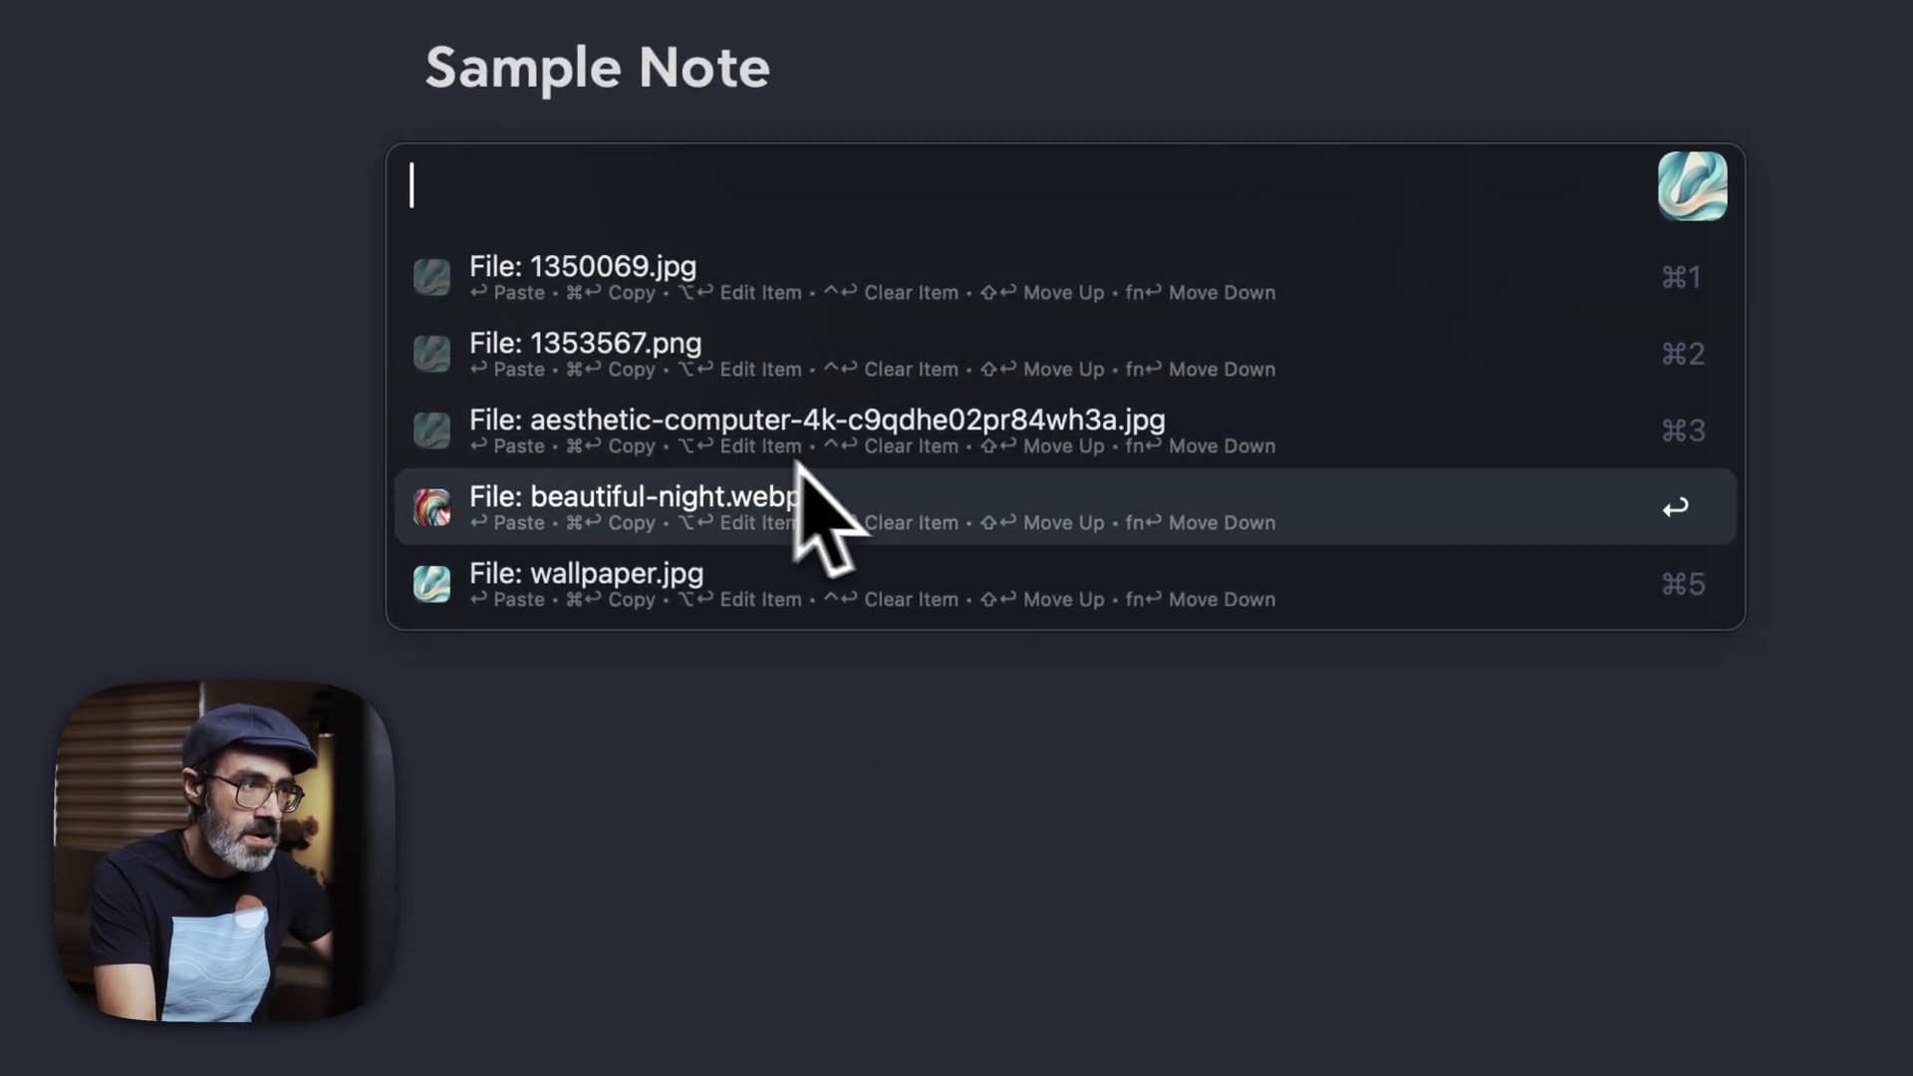
left_click(800, 355)
key("super+a")
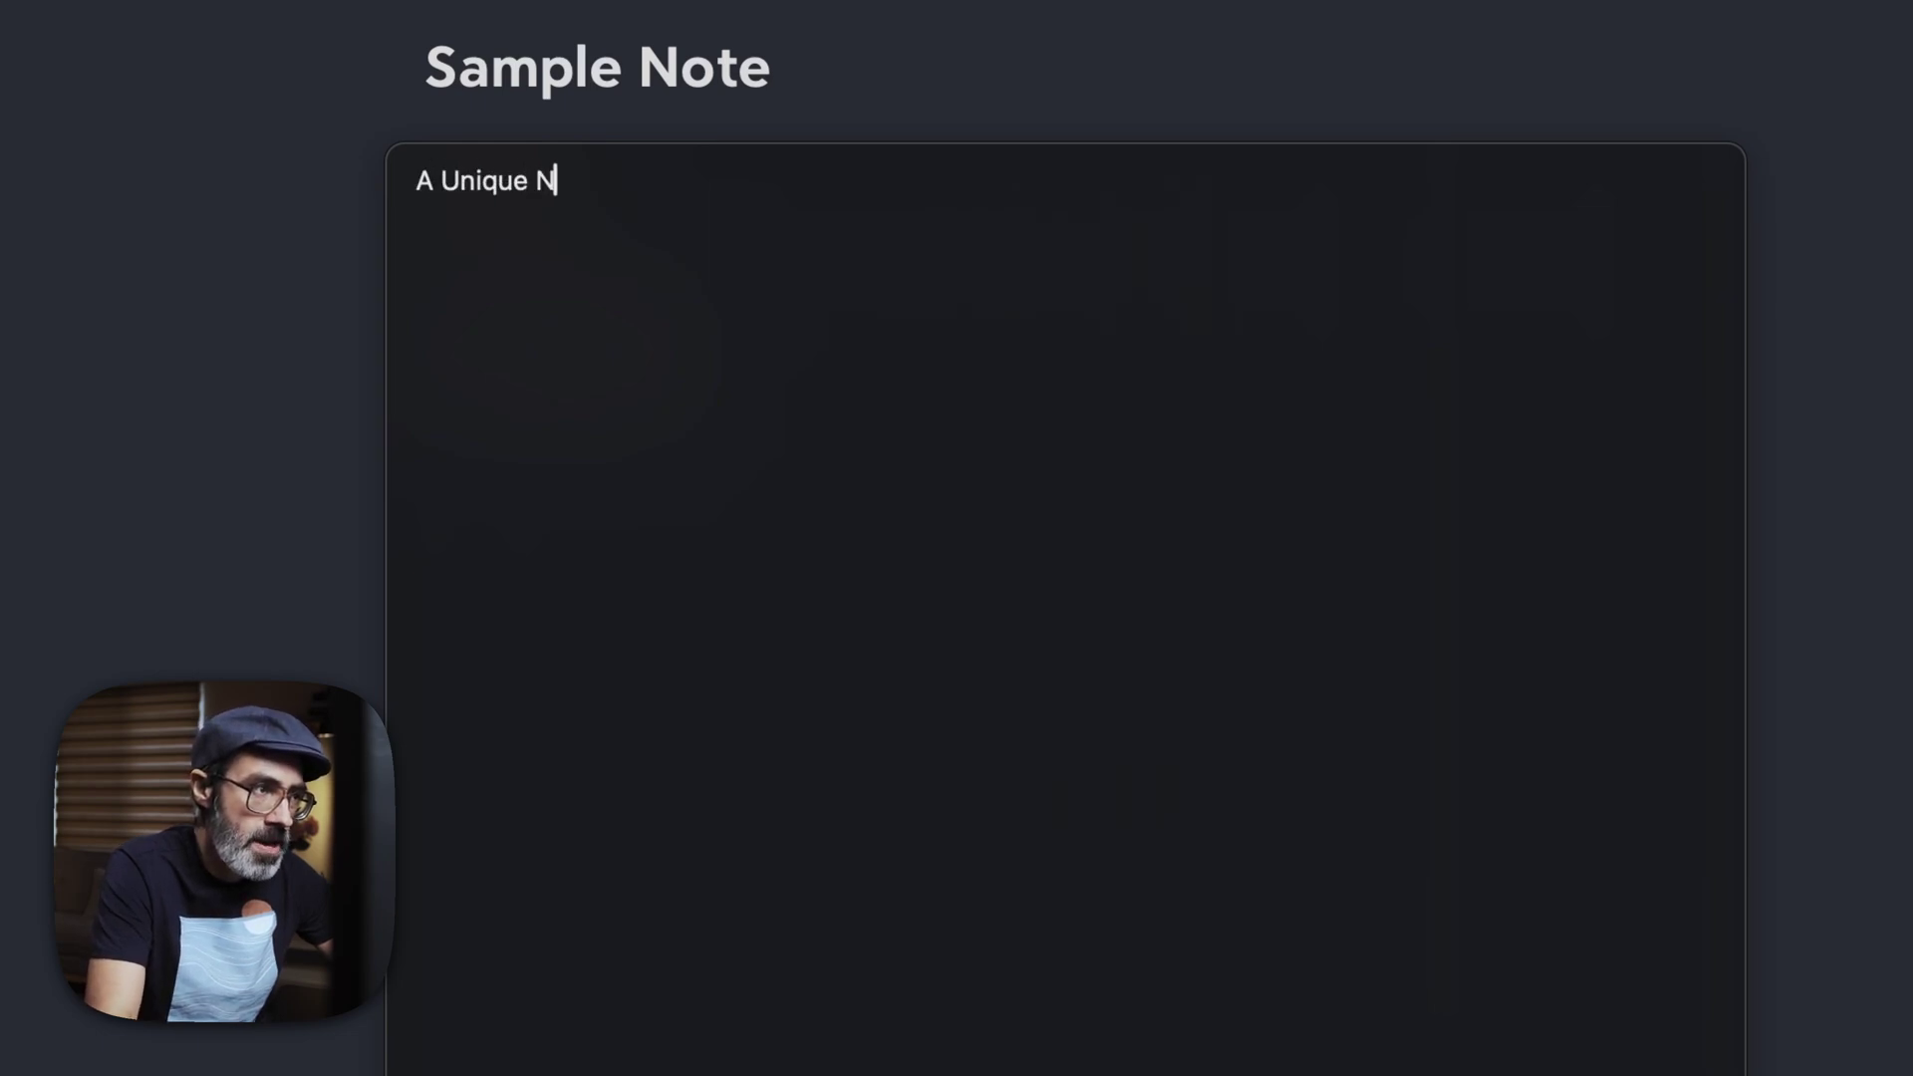
key("super+shift+v")
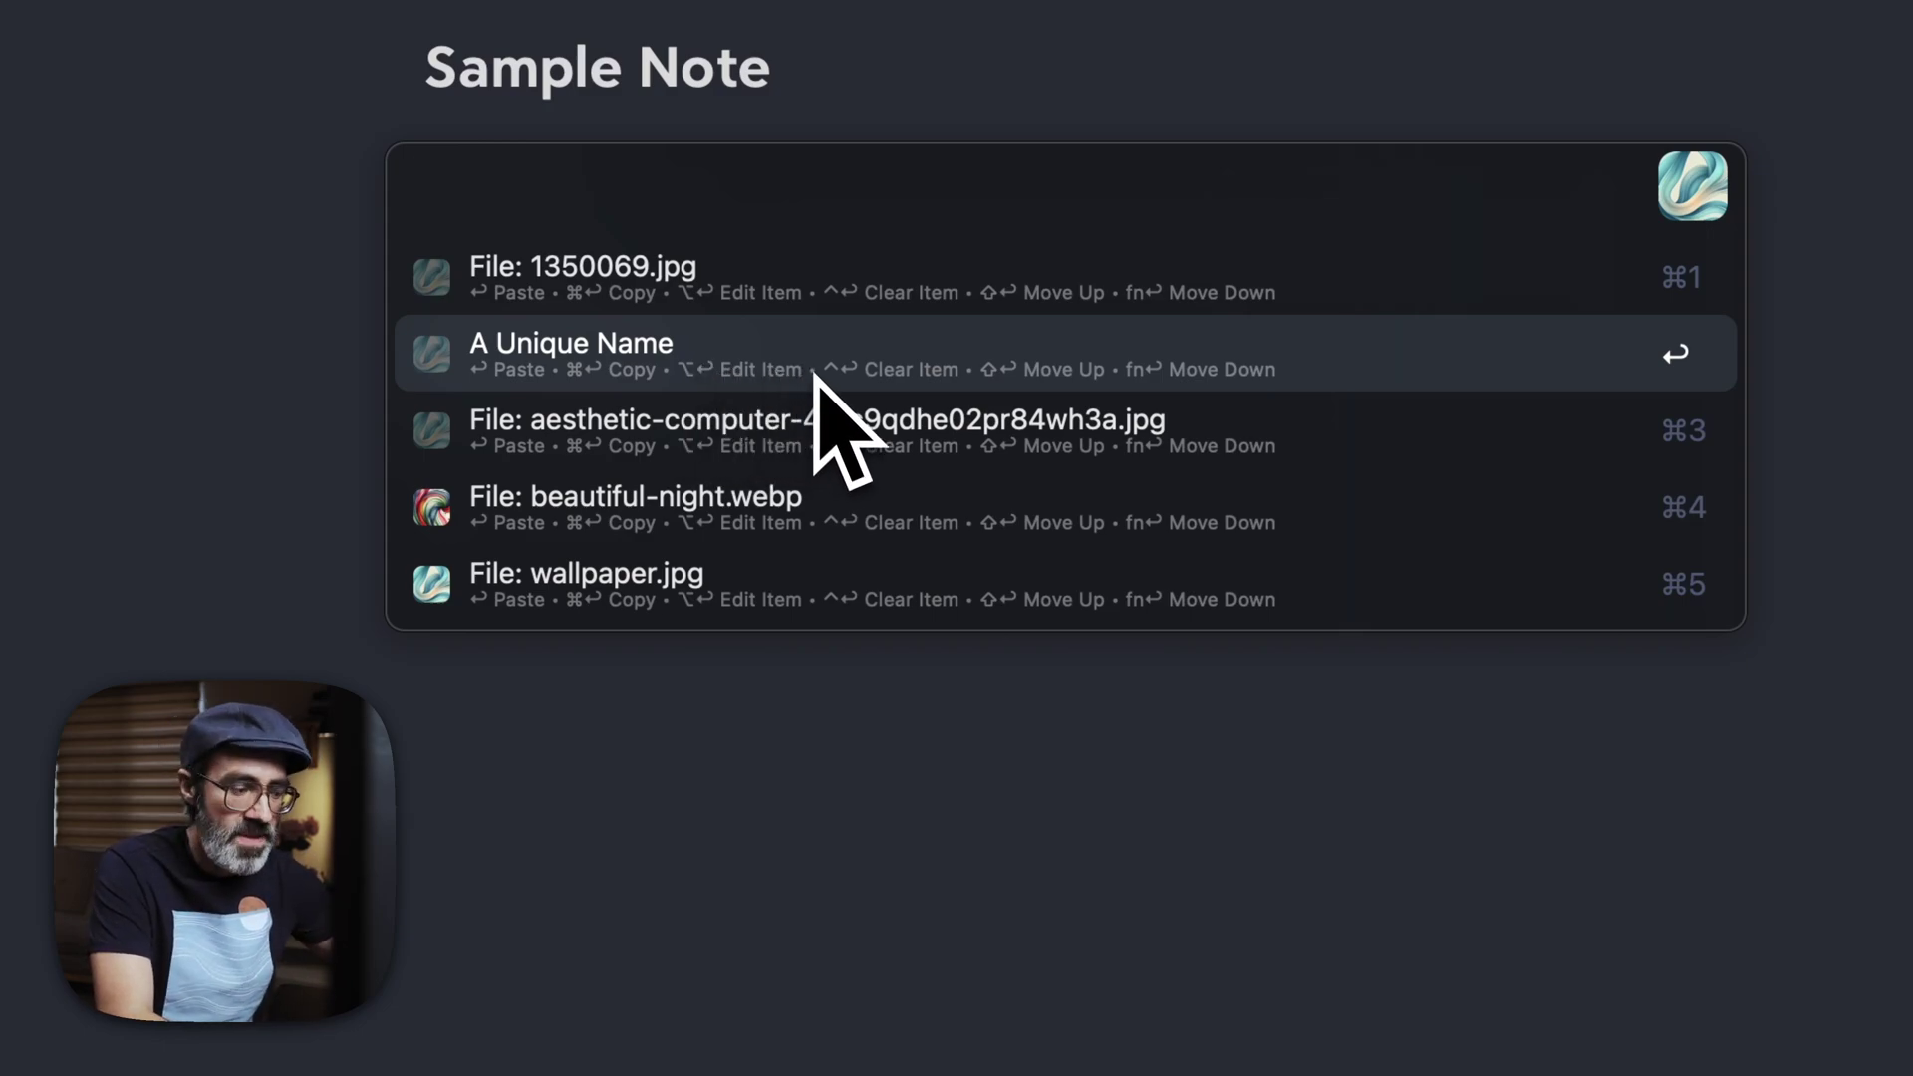
- Open the PasteFlow preview of all queued items and check the title under the second image
key("super+shift+Return")
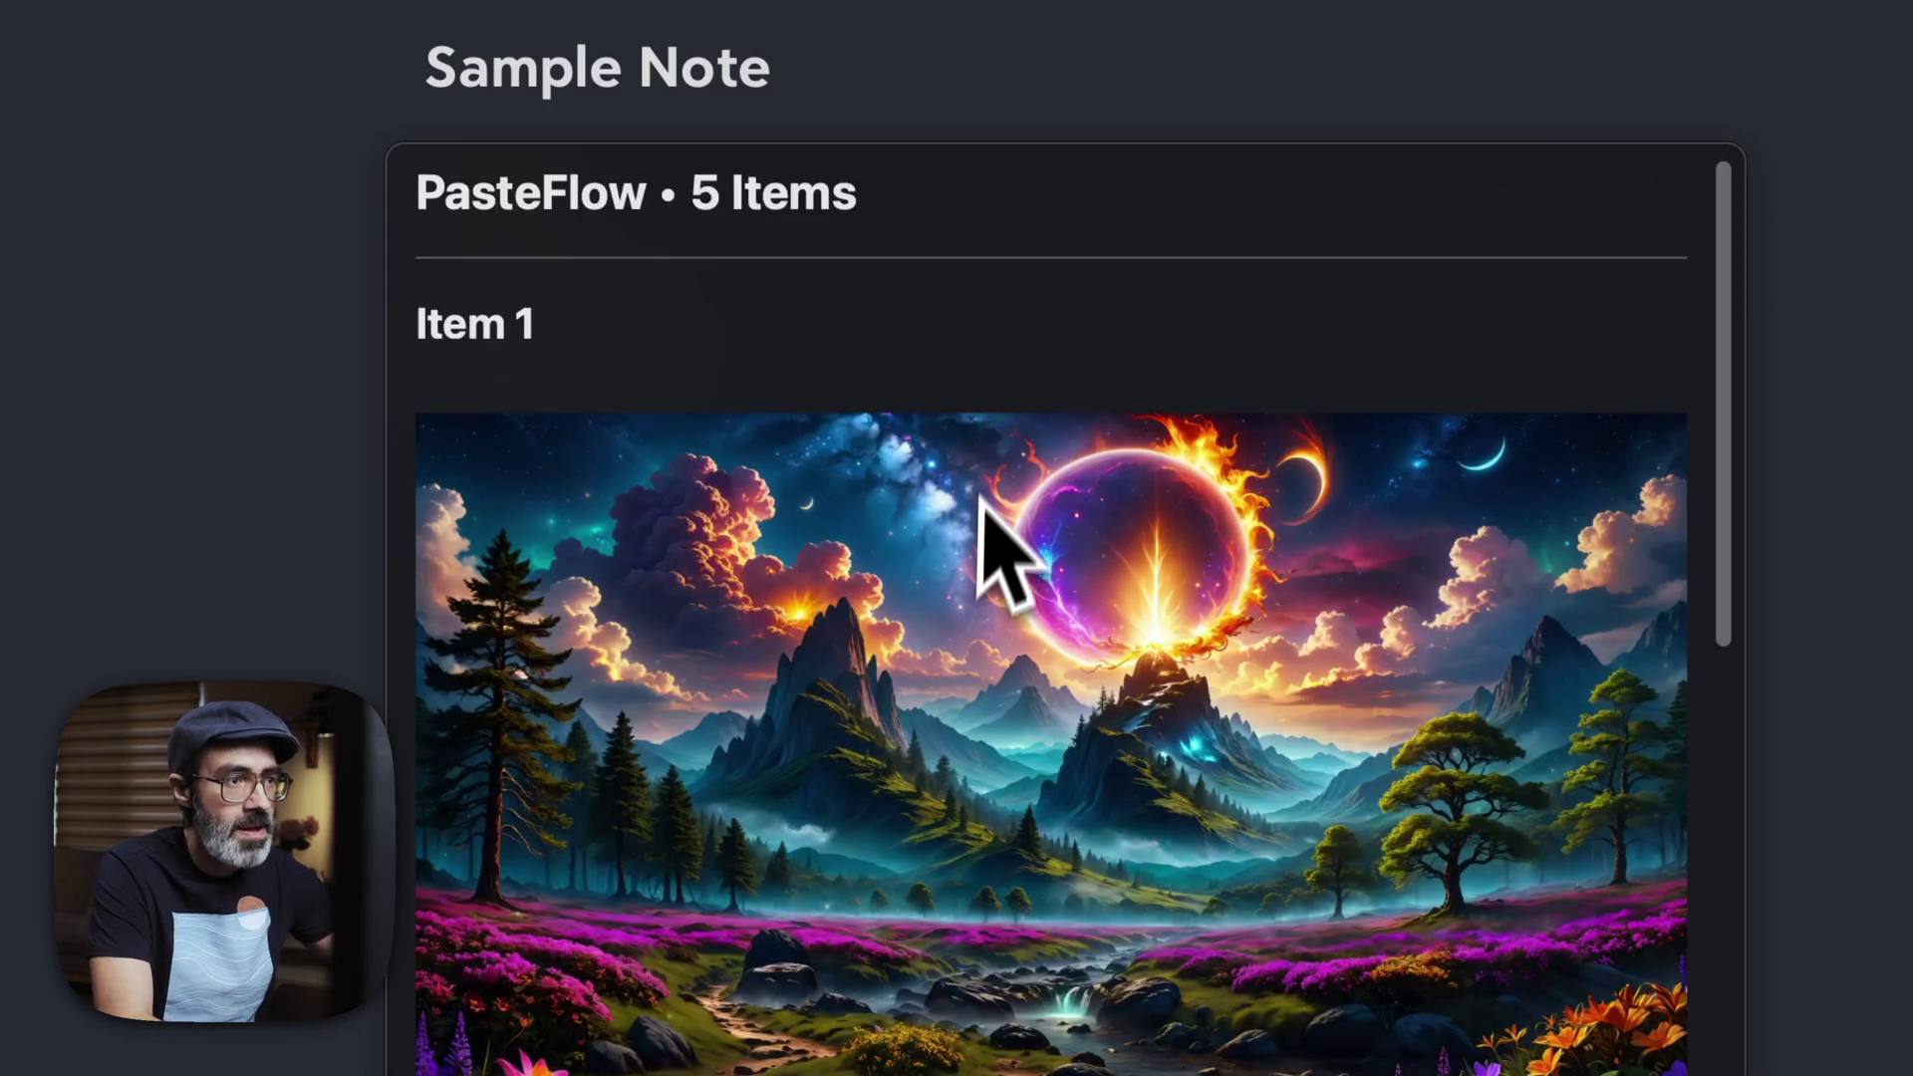
scroll(983, 555, "down", 10)
scroll(971, 788, "down", 5)
scroll(966, 415, "up", 4)
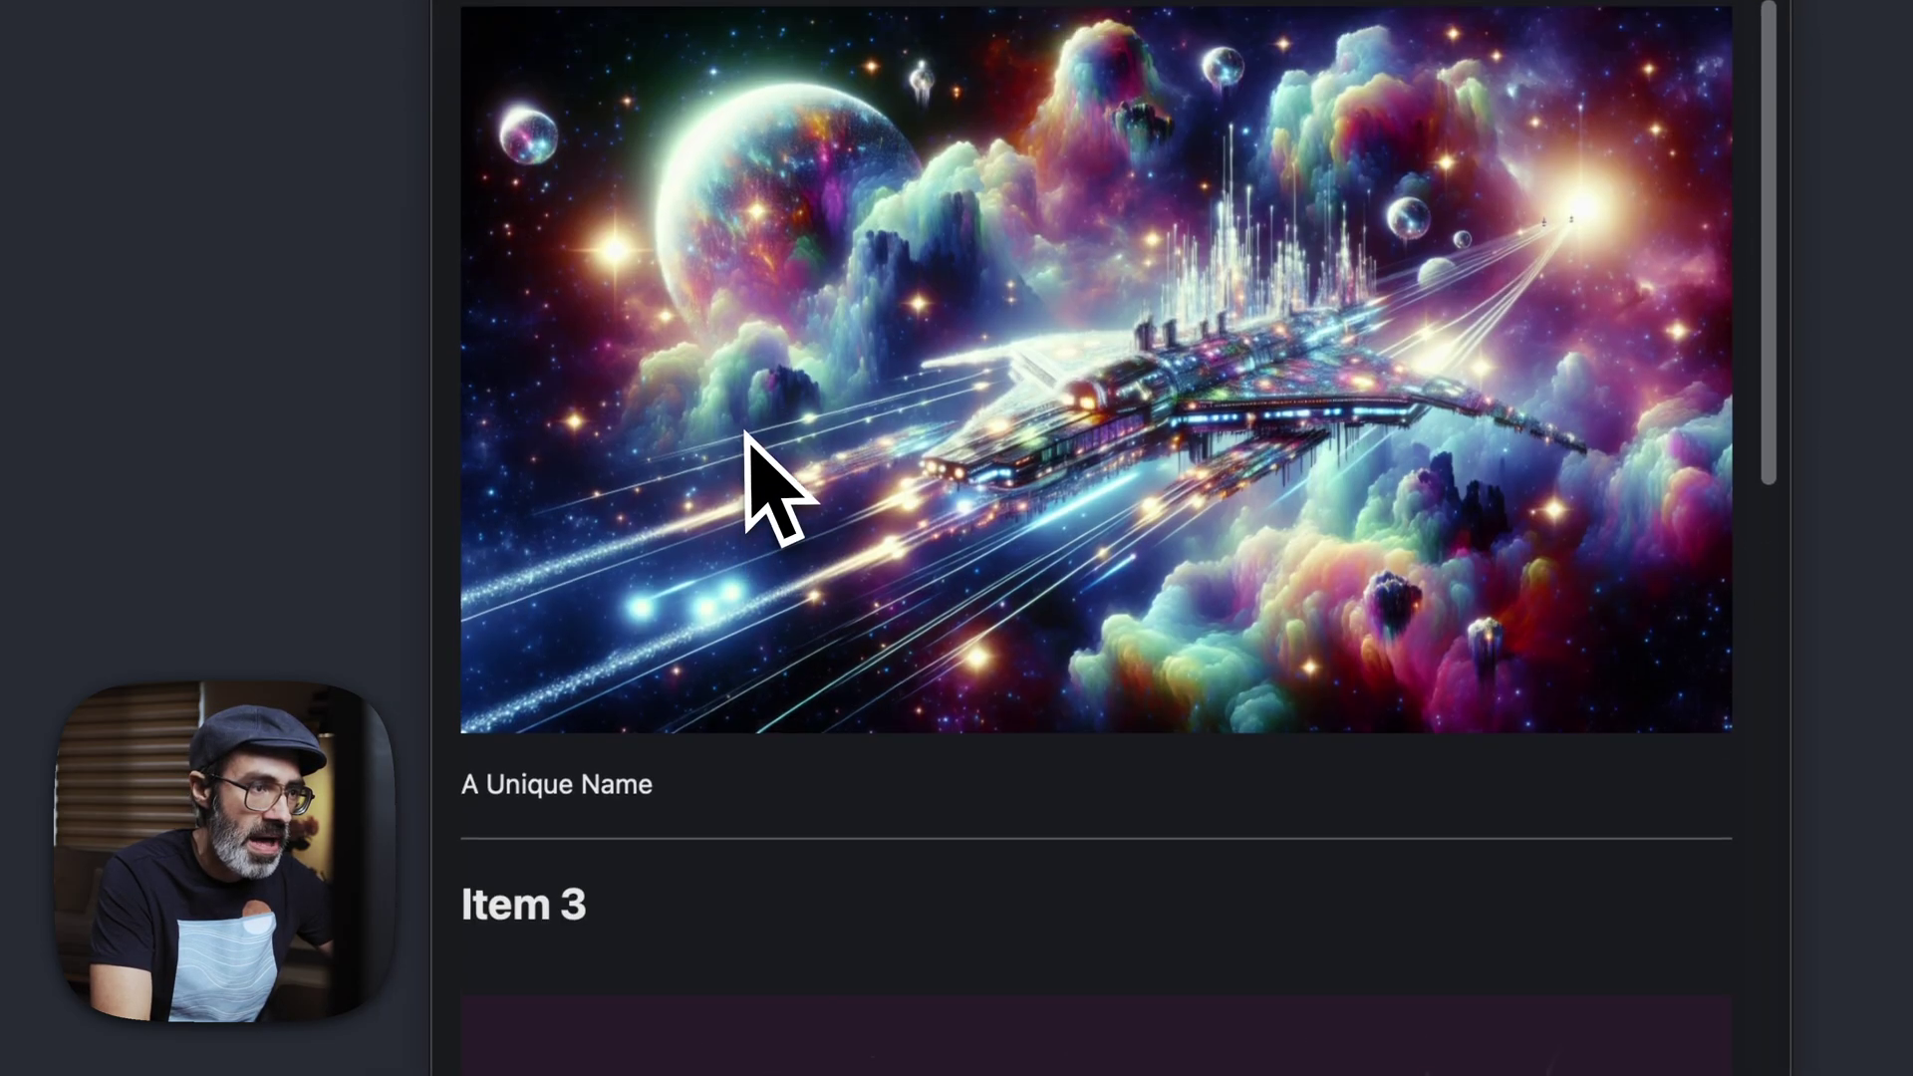
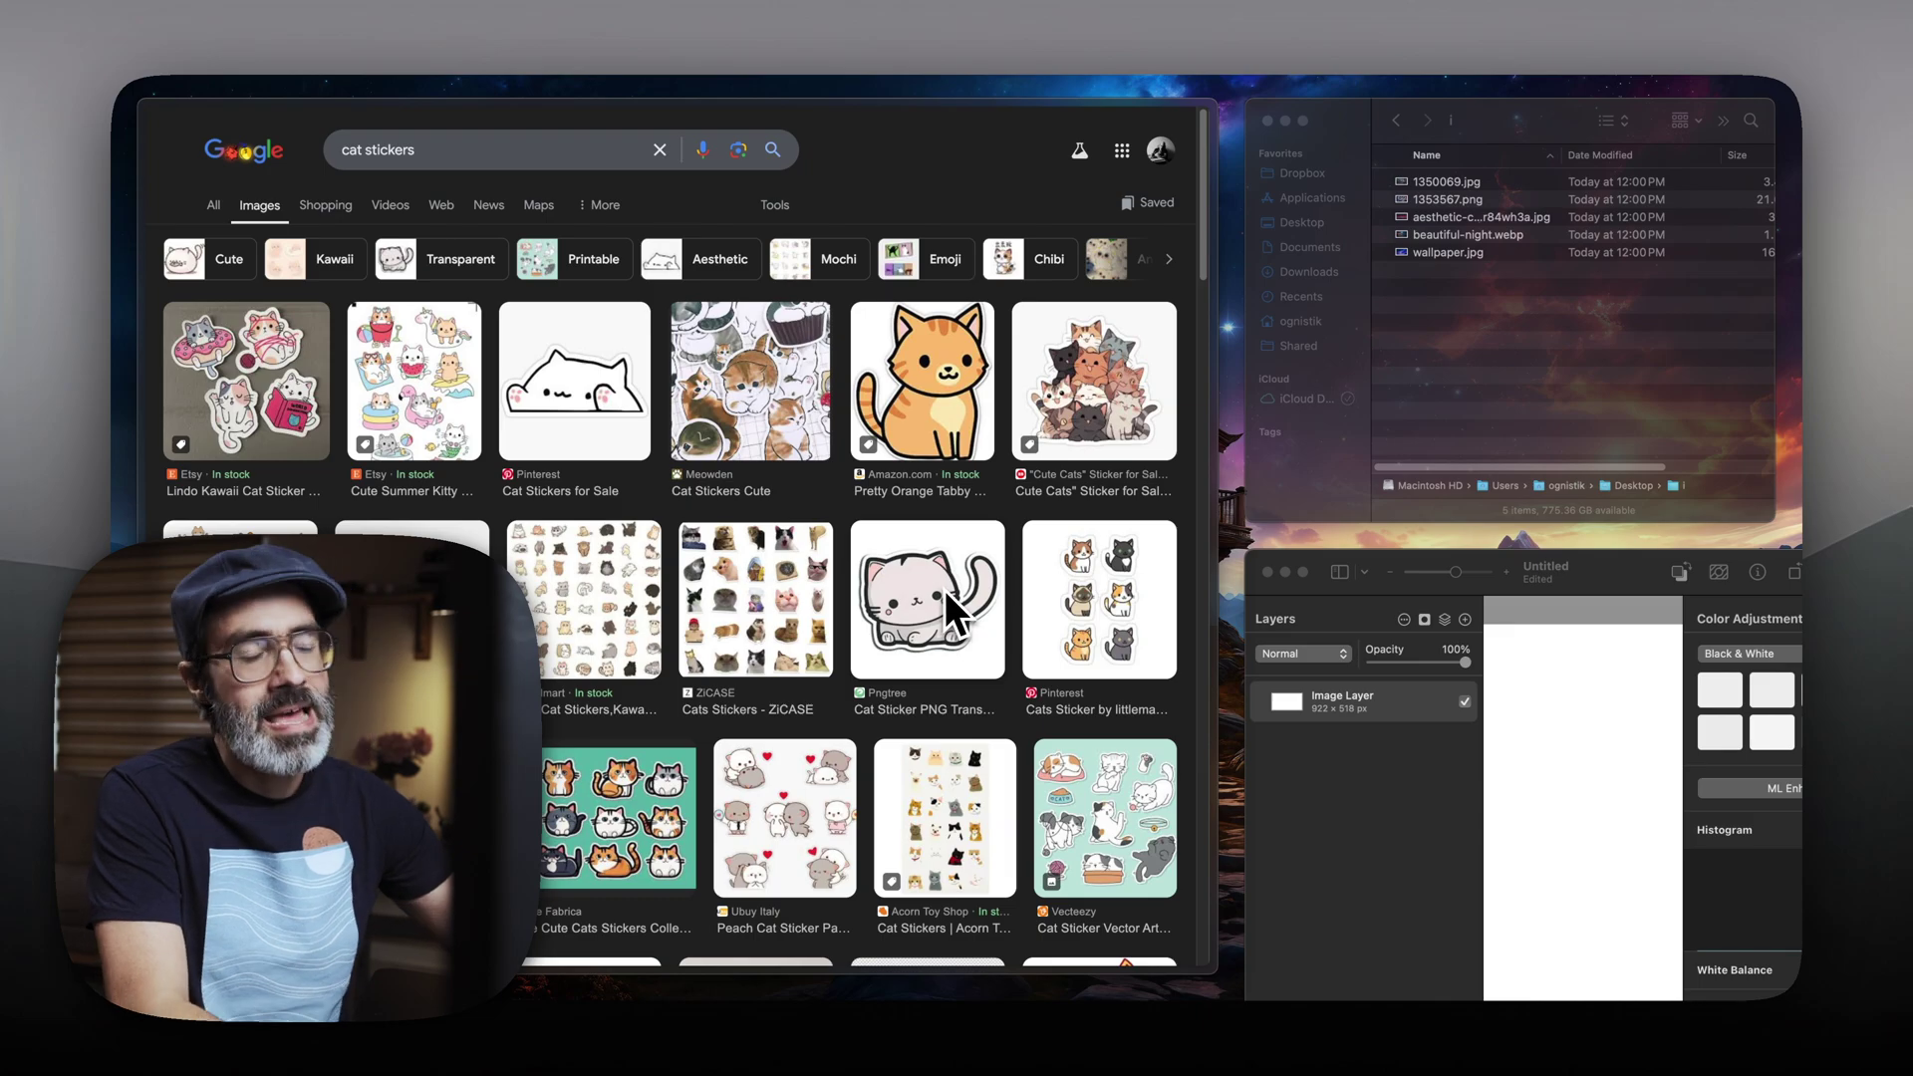
- Open the grey Pngtree cat sticker, place it on a floating file shelf, and copy its subject from the preview
left_click(946, 592)
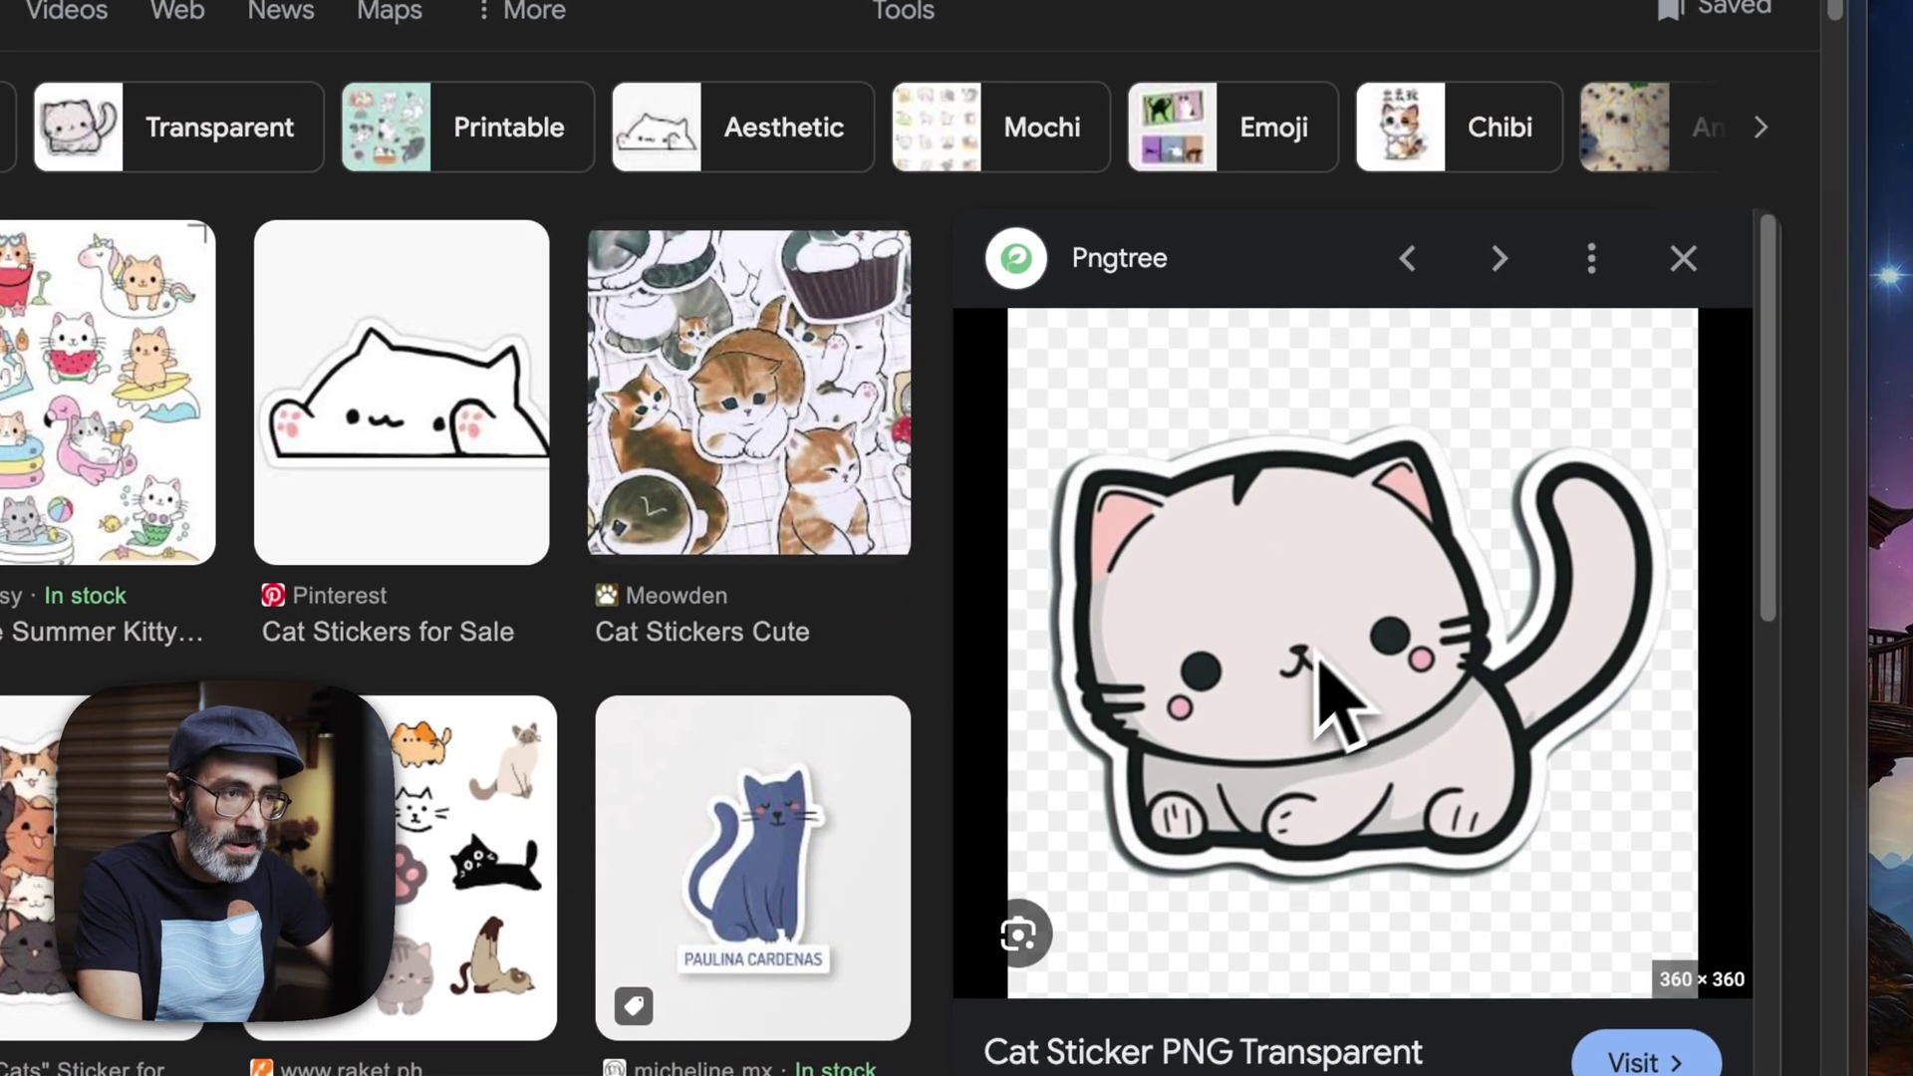
left_click_drag(1318, 656, 1347, 418)
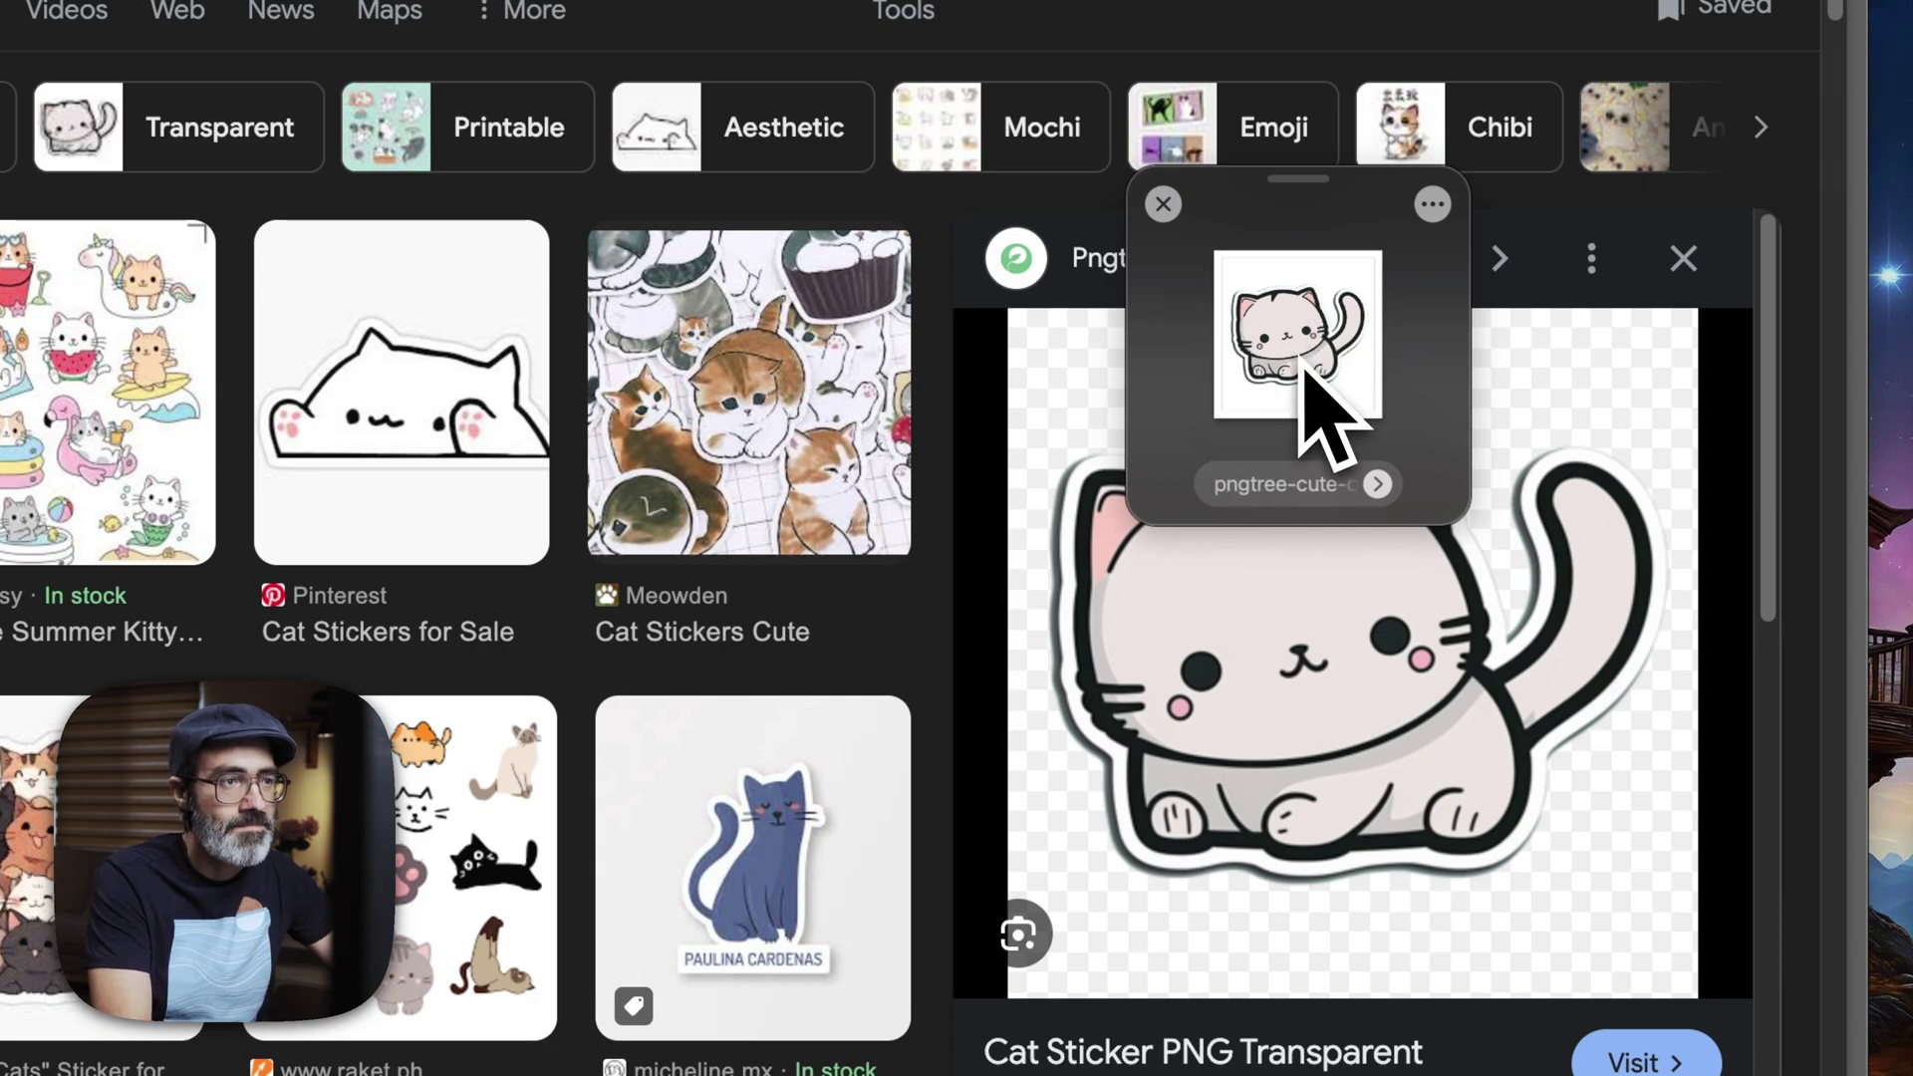
key("space")
right_click(1267, 710)
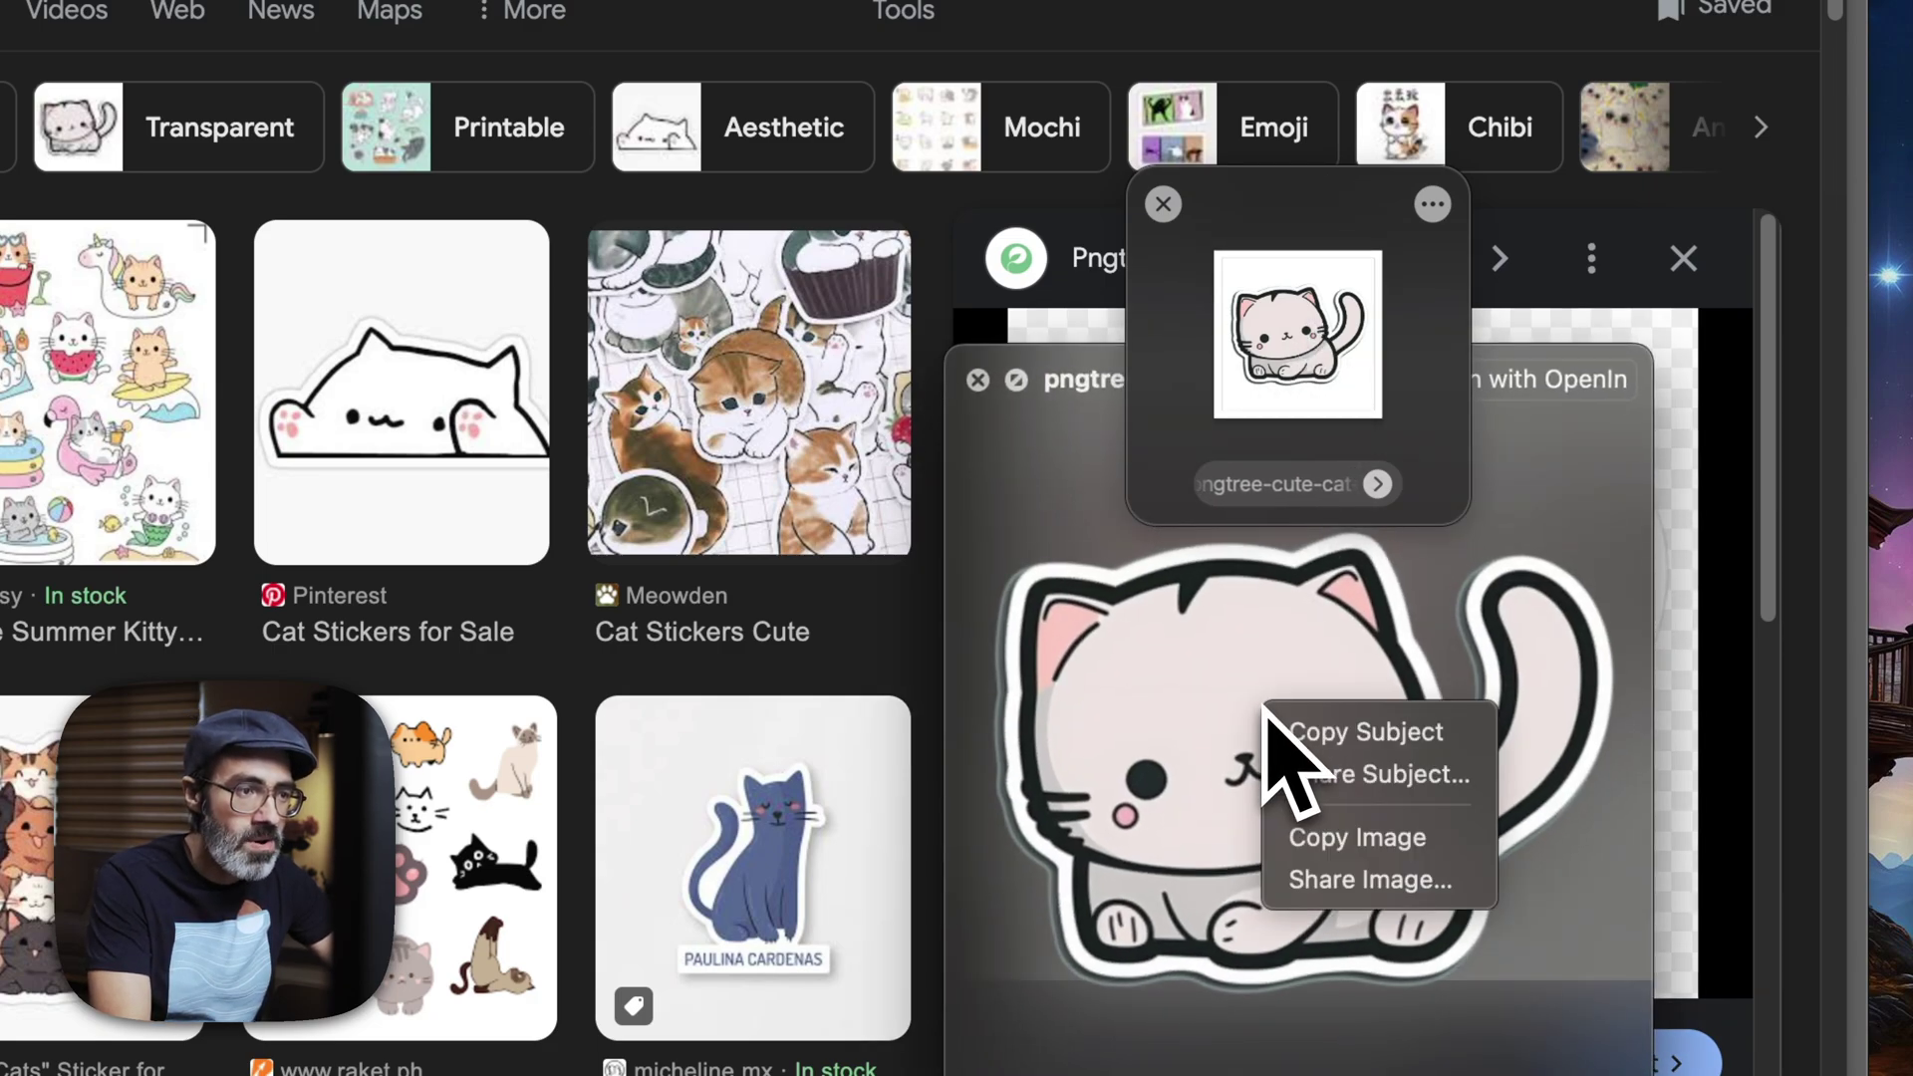
left_click(1371, 737)
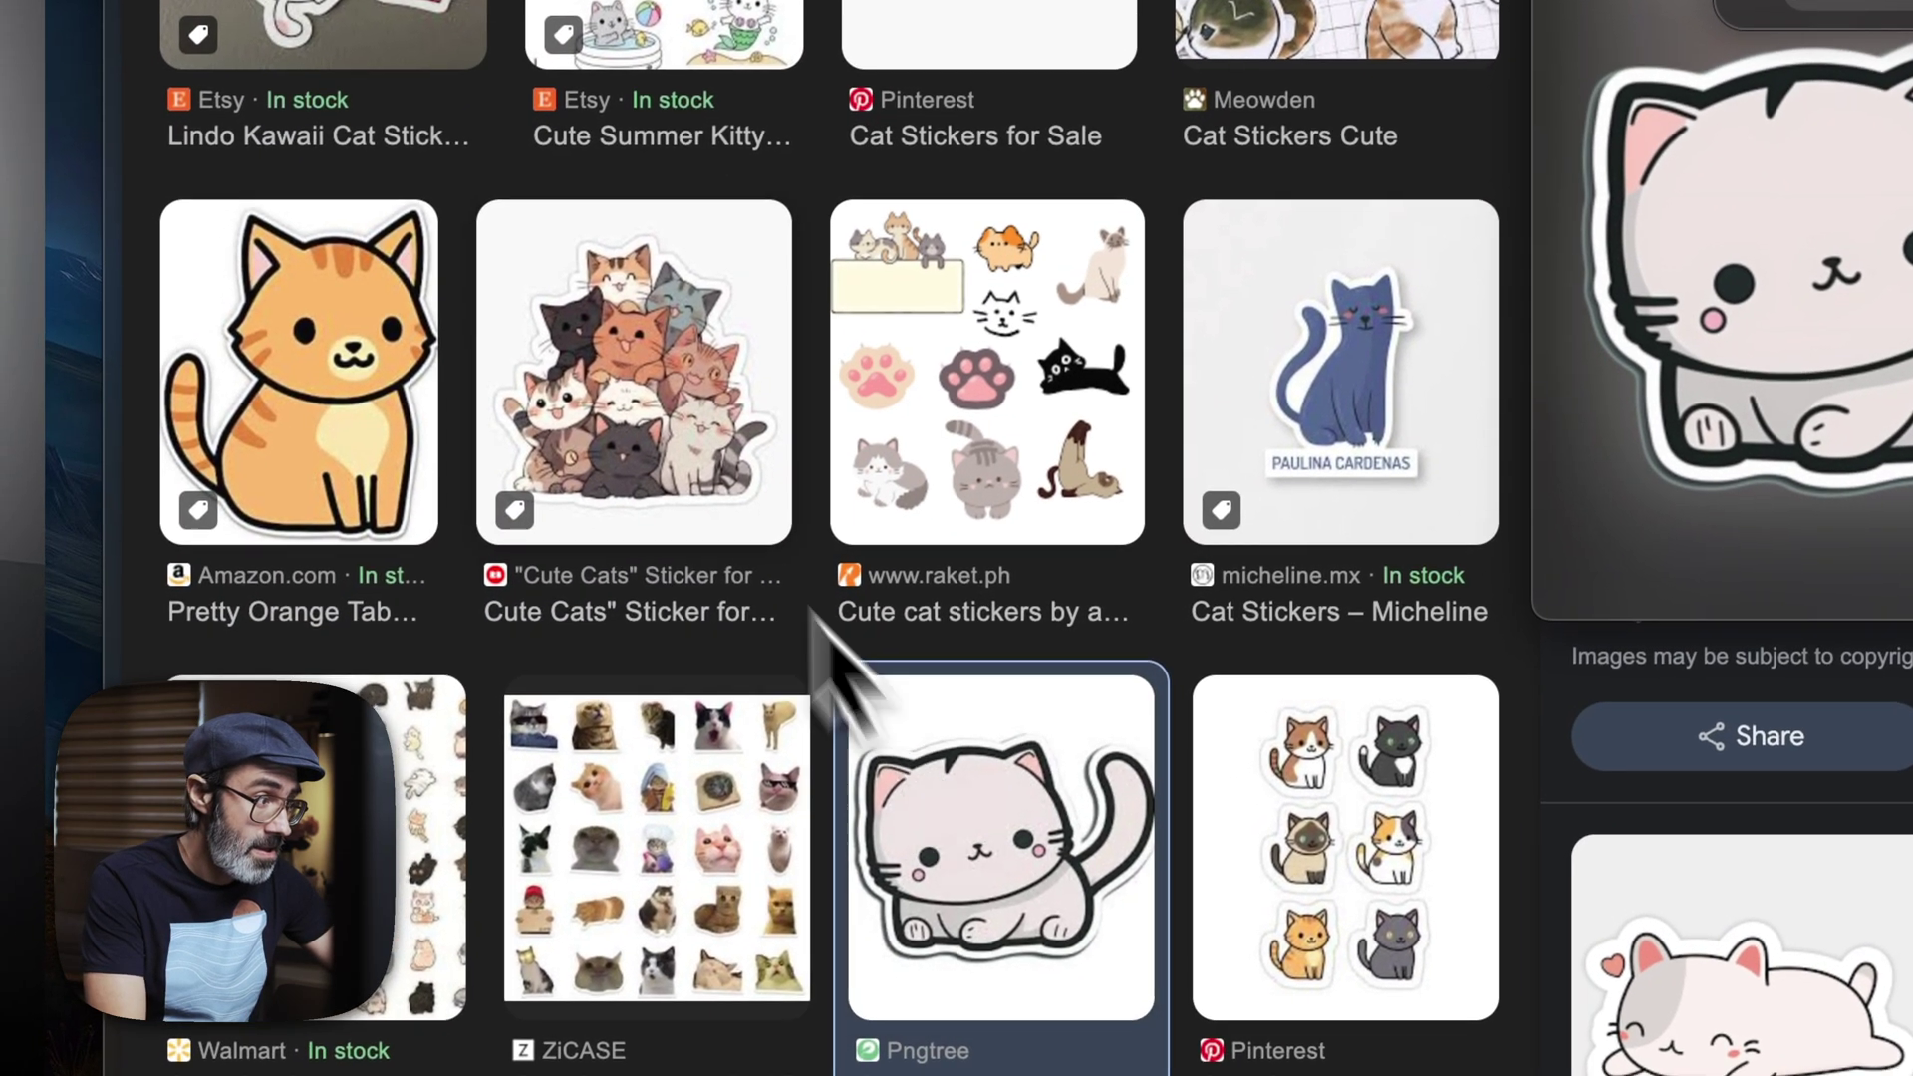
- Open the "Cute Cats" group sticker, place it on a floating file shelf, and copy its subject from the preview
left_click(628, 329)
left_click_drag(1614, 429, 1772, 0)
left_click_drag(1089, 418, 1241, 498)
key("space")
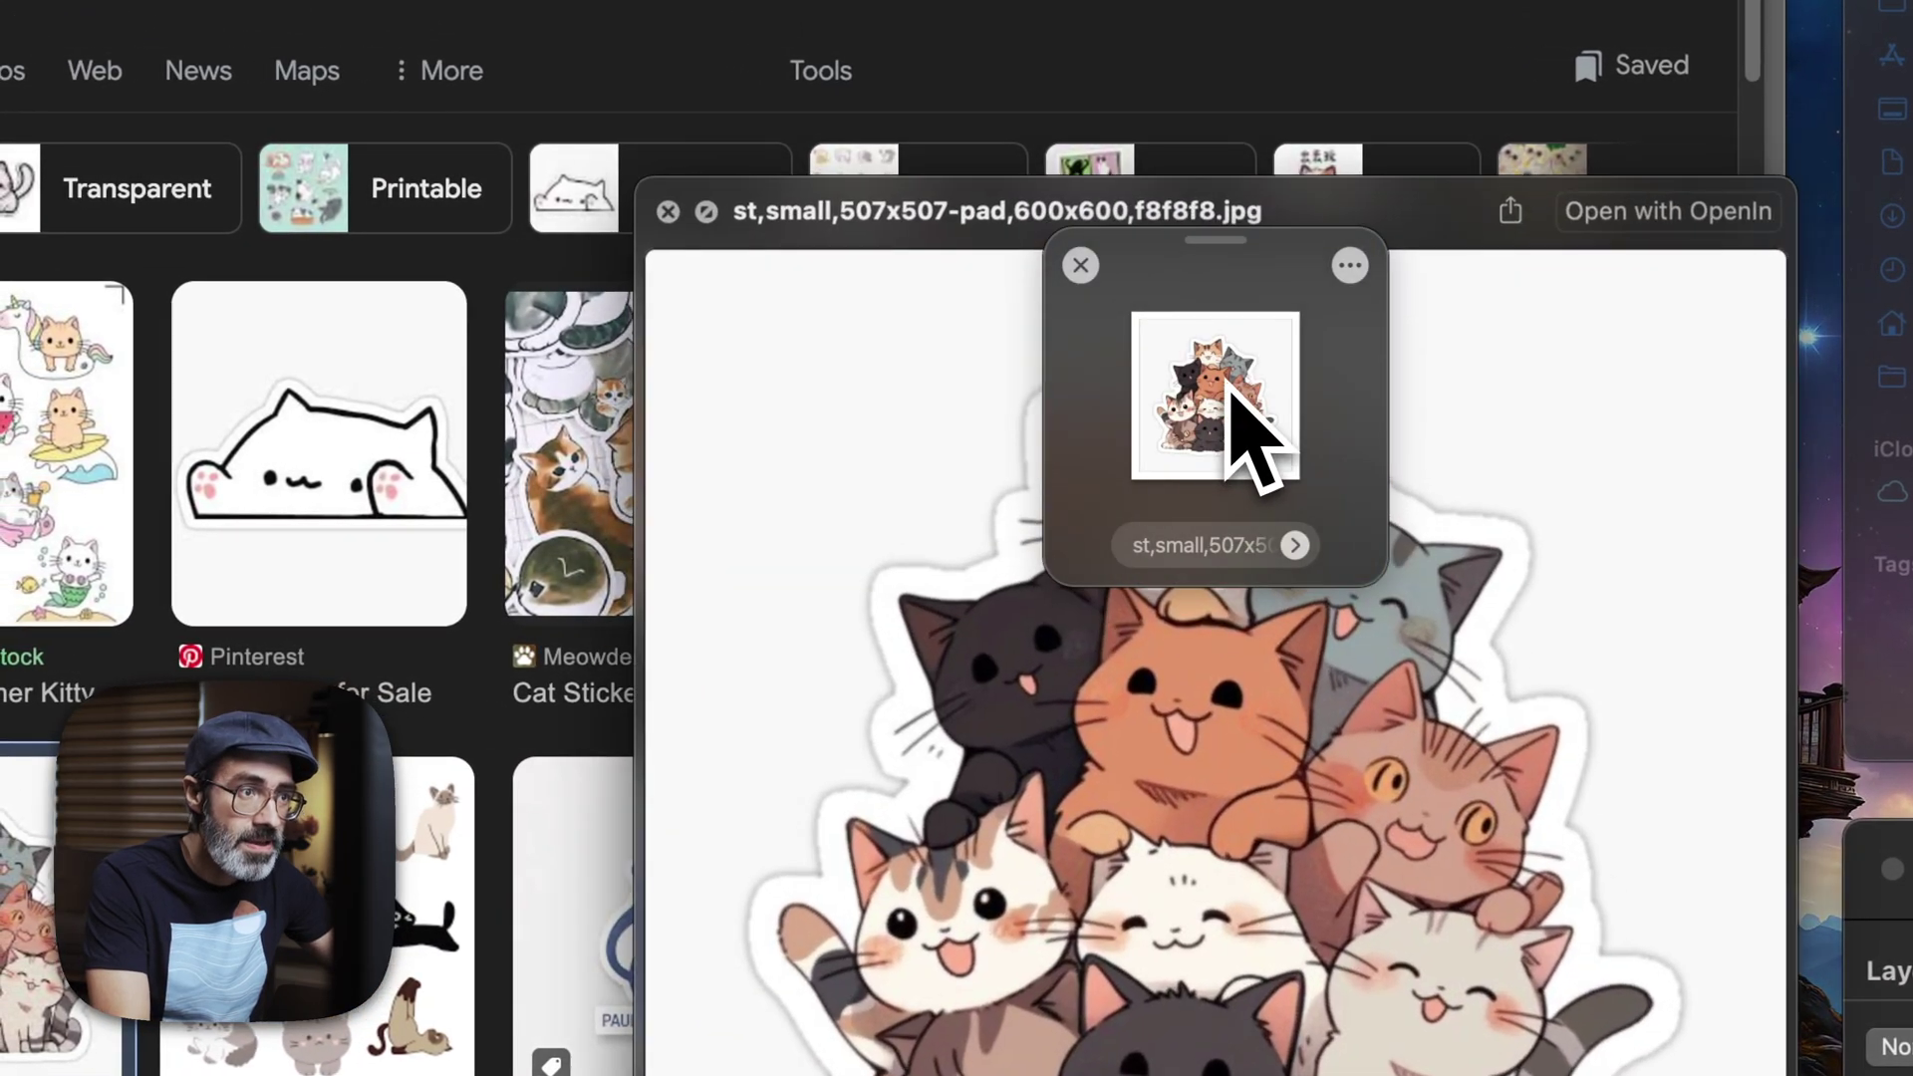
right_click(1214, 847)
left_click(1265, 897)
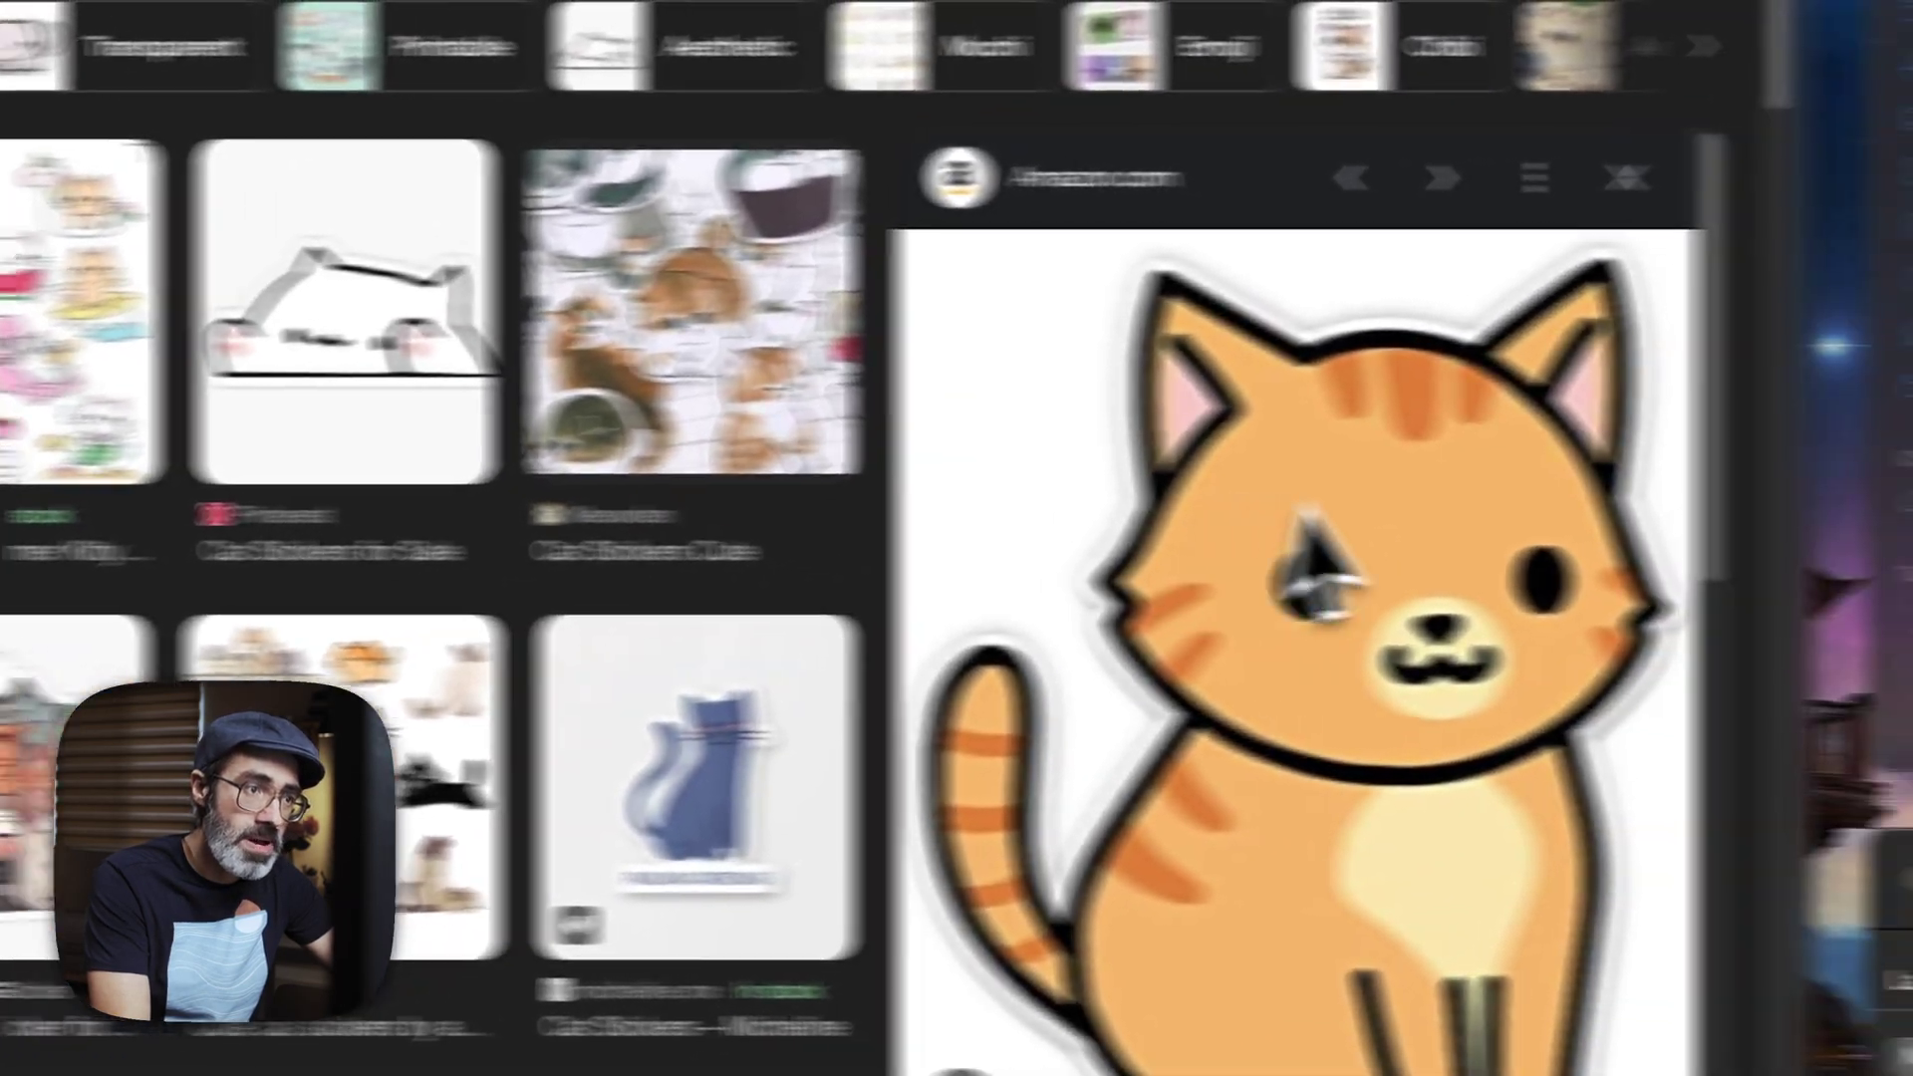
- Place the orange Amazon.com cat sticker on a floating file shelf and copy its subject from the preview
left_click_drag(1704, 514, 1321, 634)
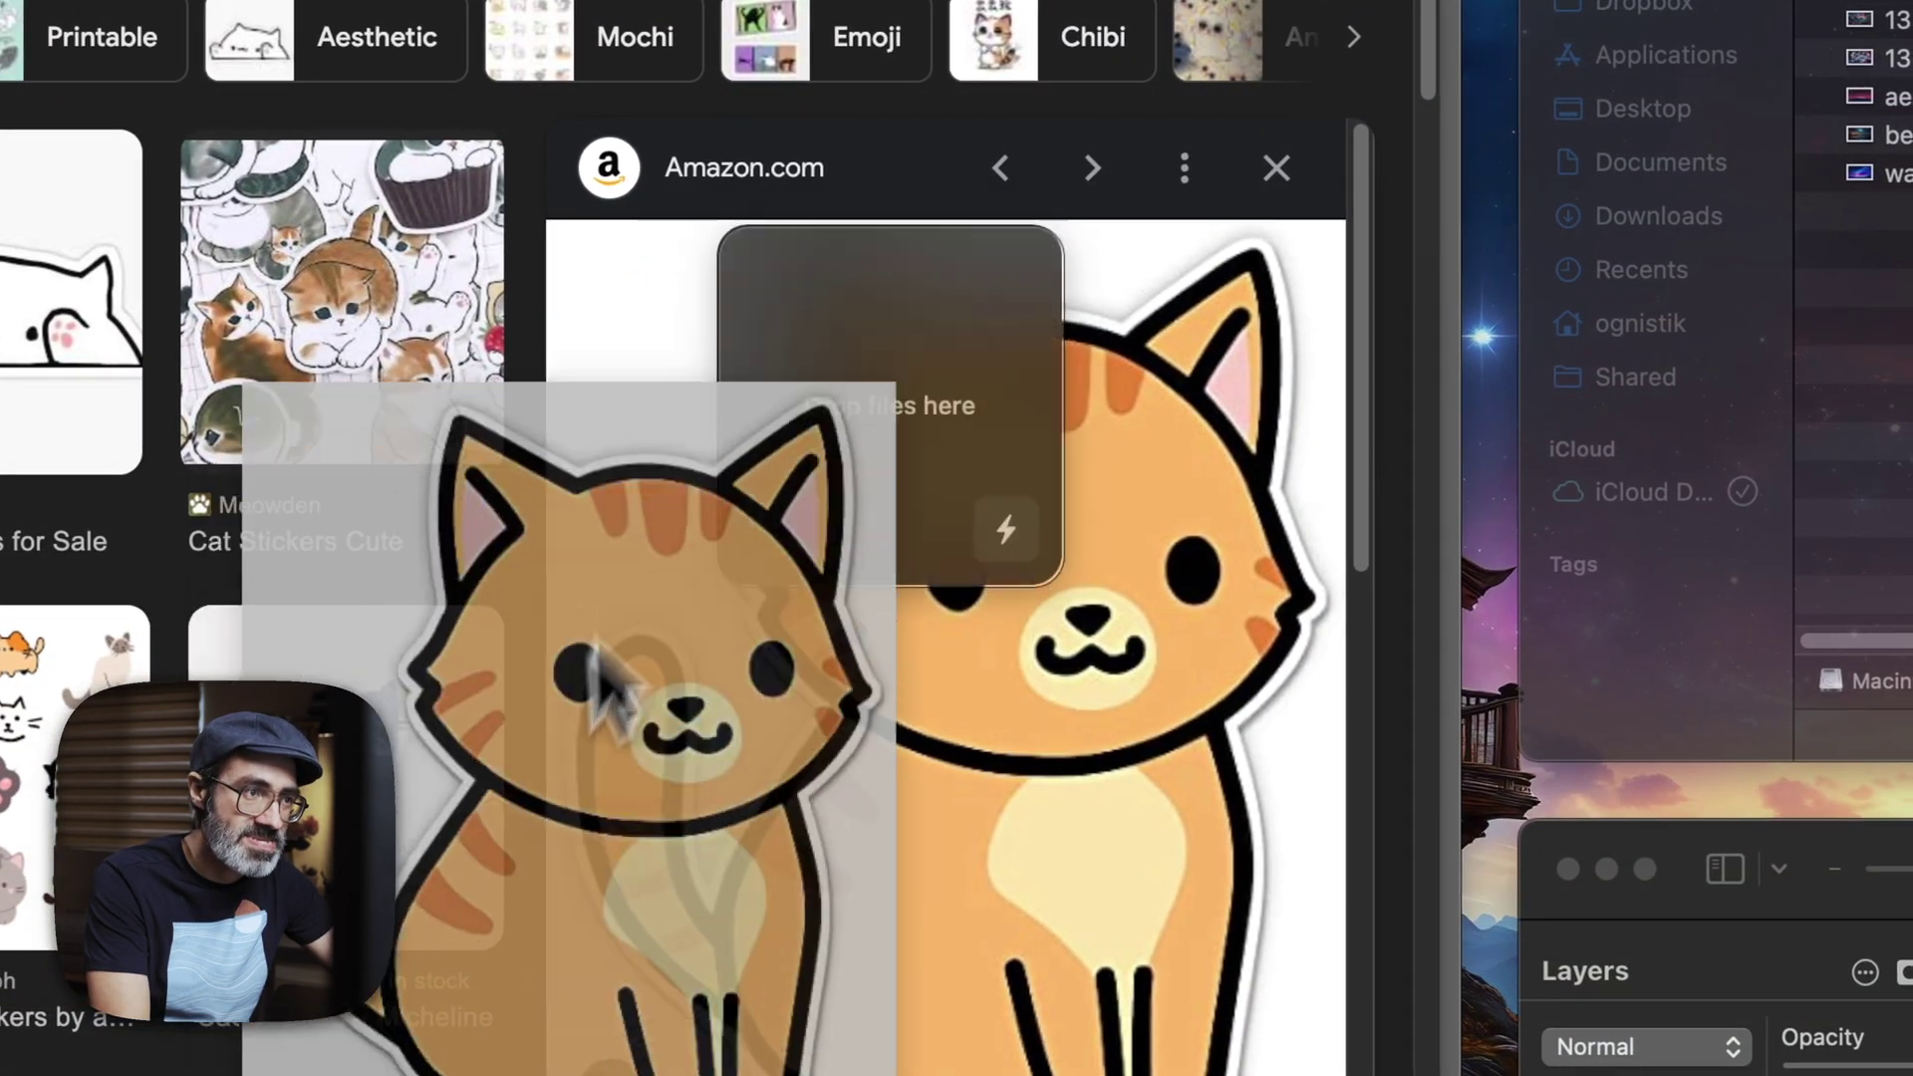
left_click_drag(598, 678, 888, 453)
key("space")
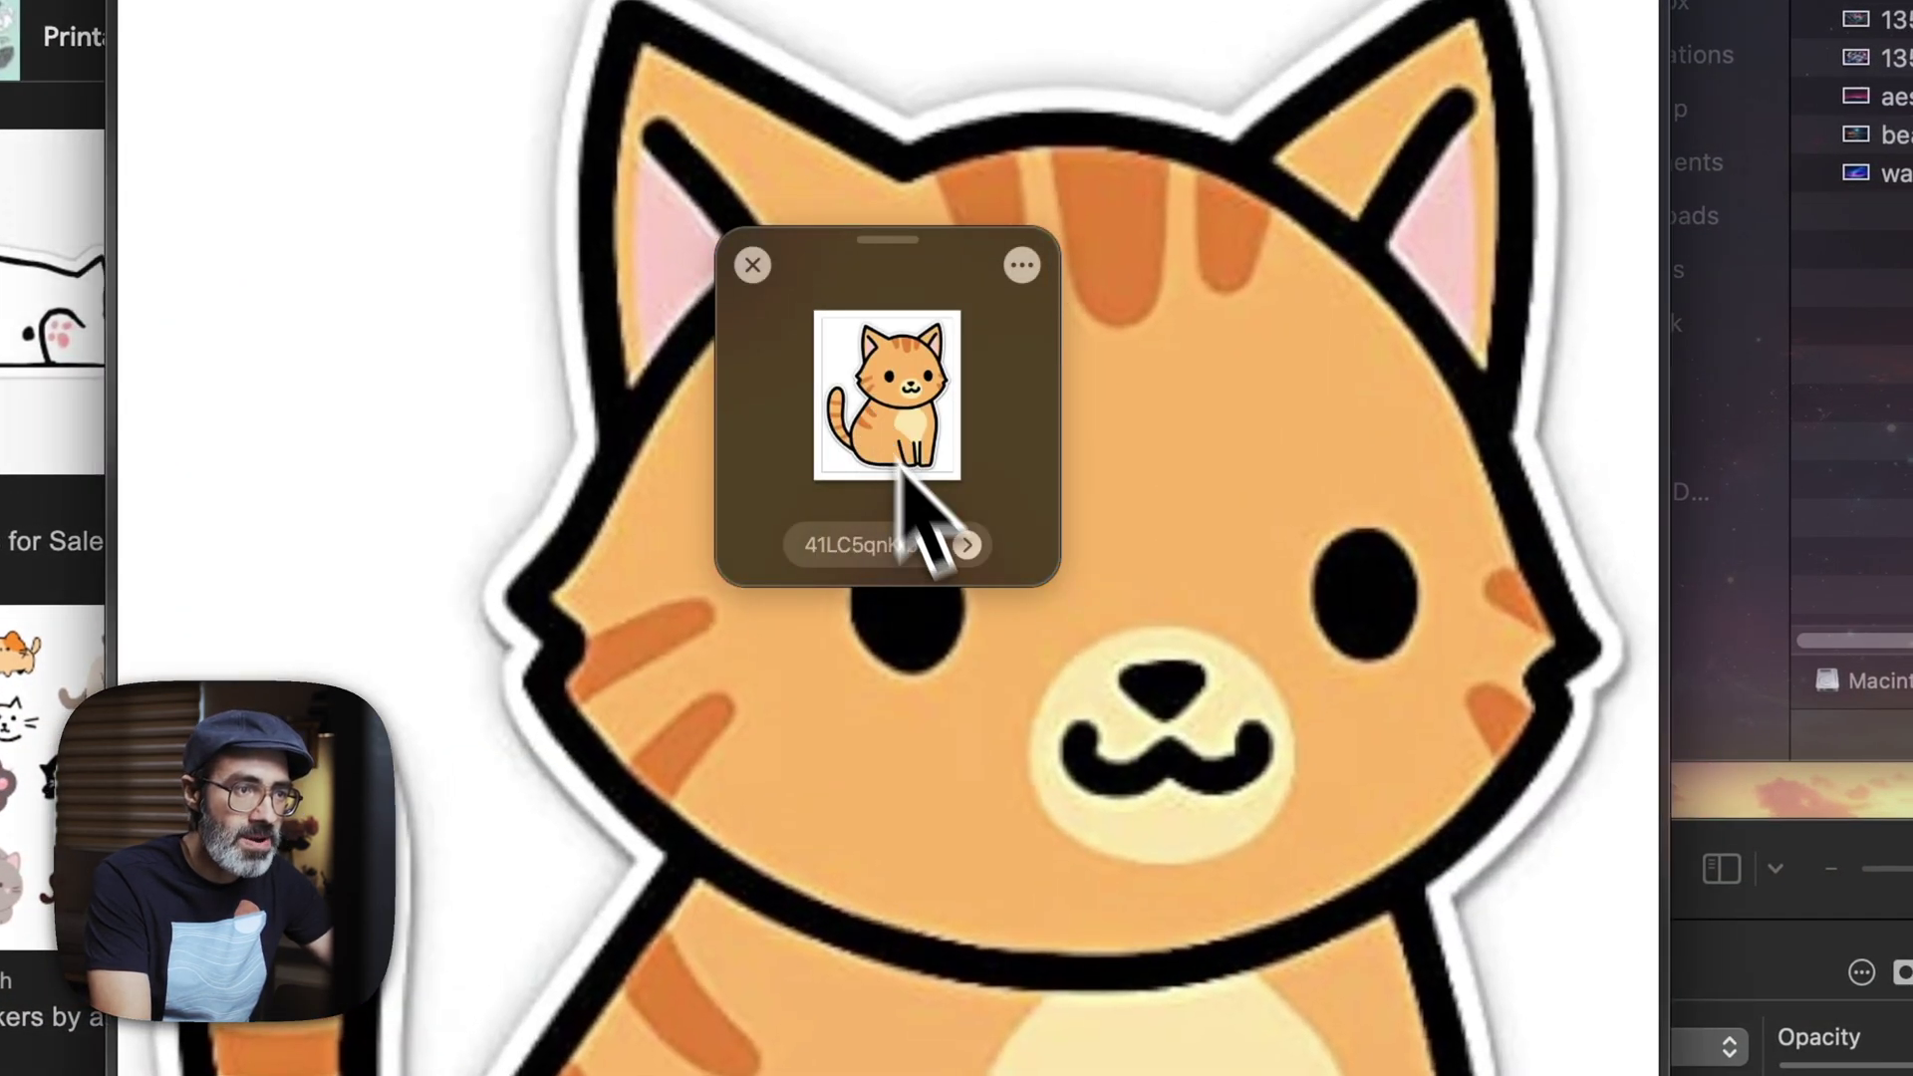
right_click(1124, 706)
left_click(1201, 729)
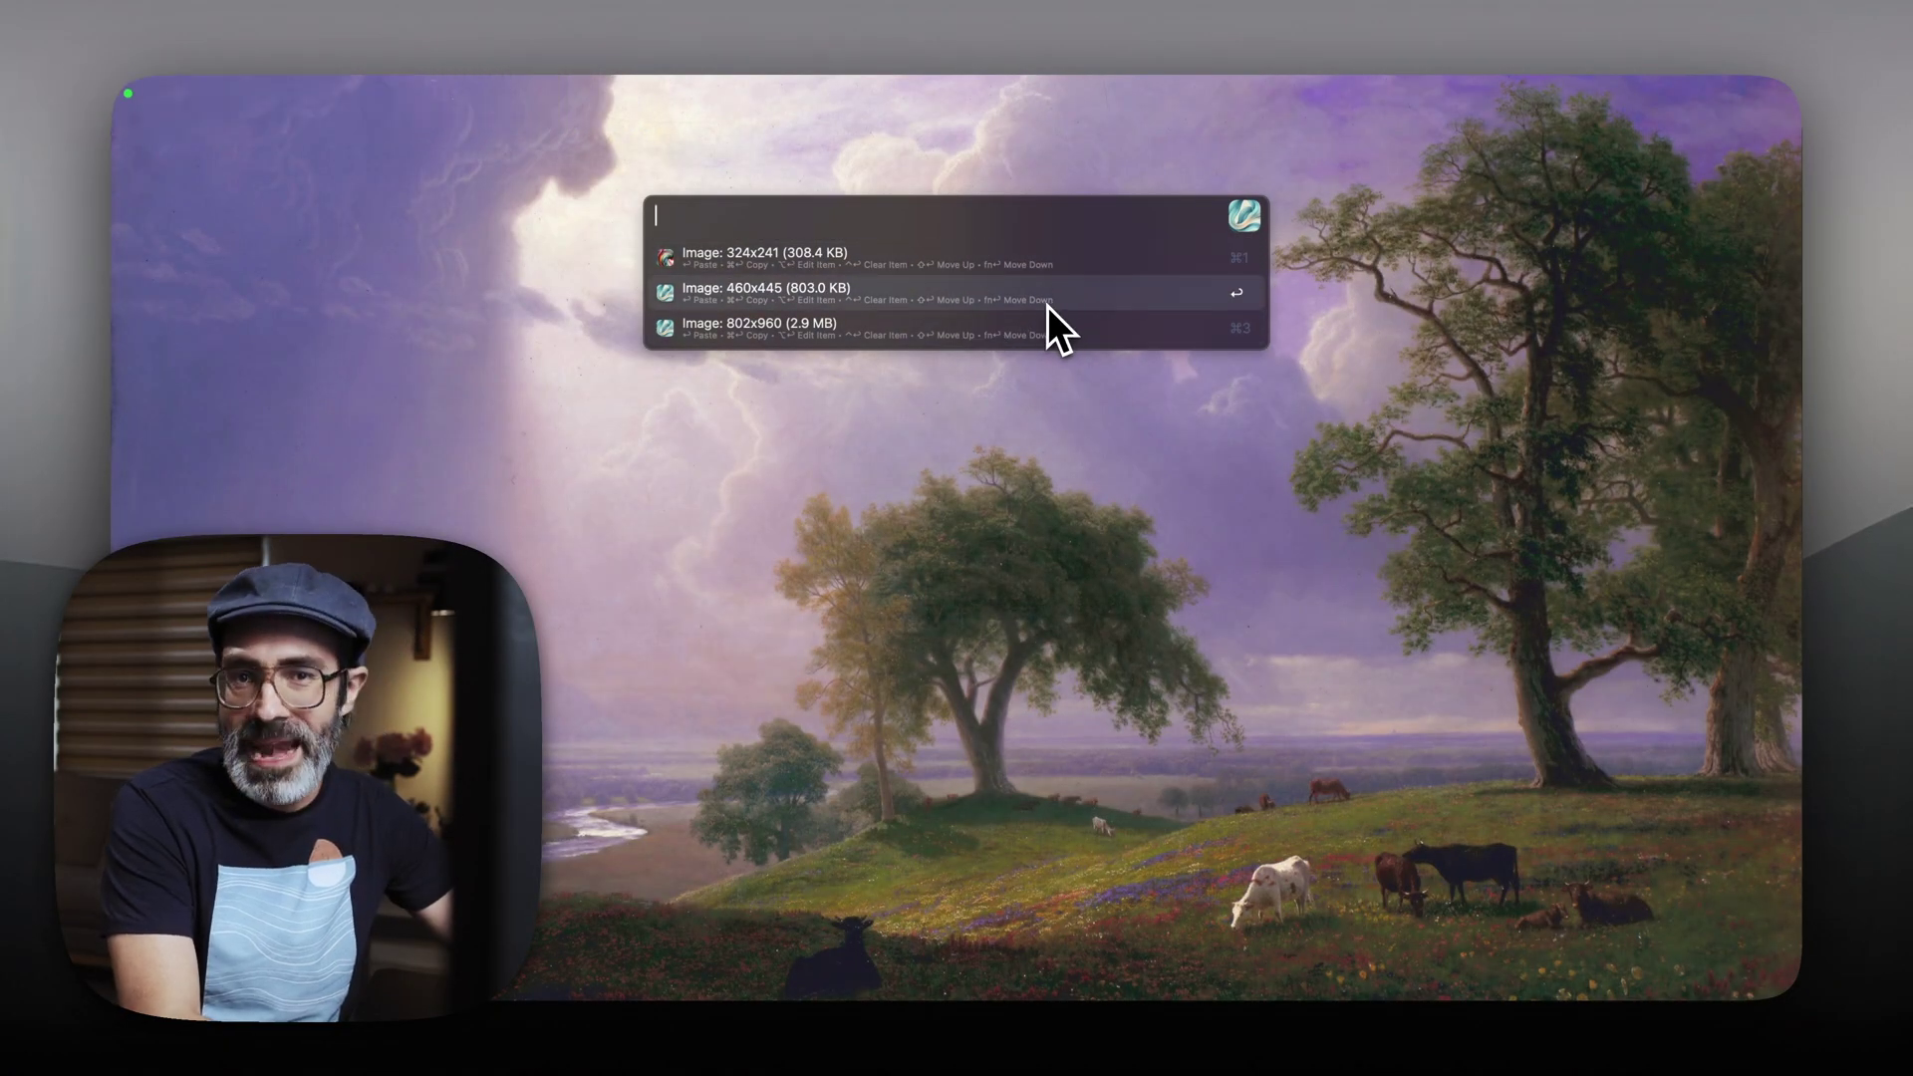
- Paste the three queued cat cutouts one by one across the landscape drawing screen, and annotate them with arrows and a circle
left_click(1037, 296)
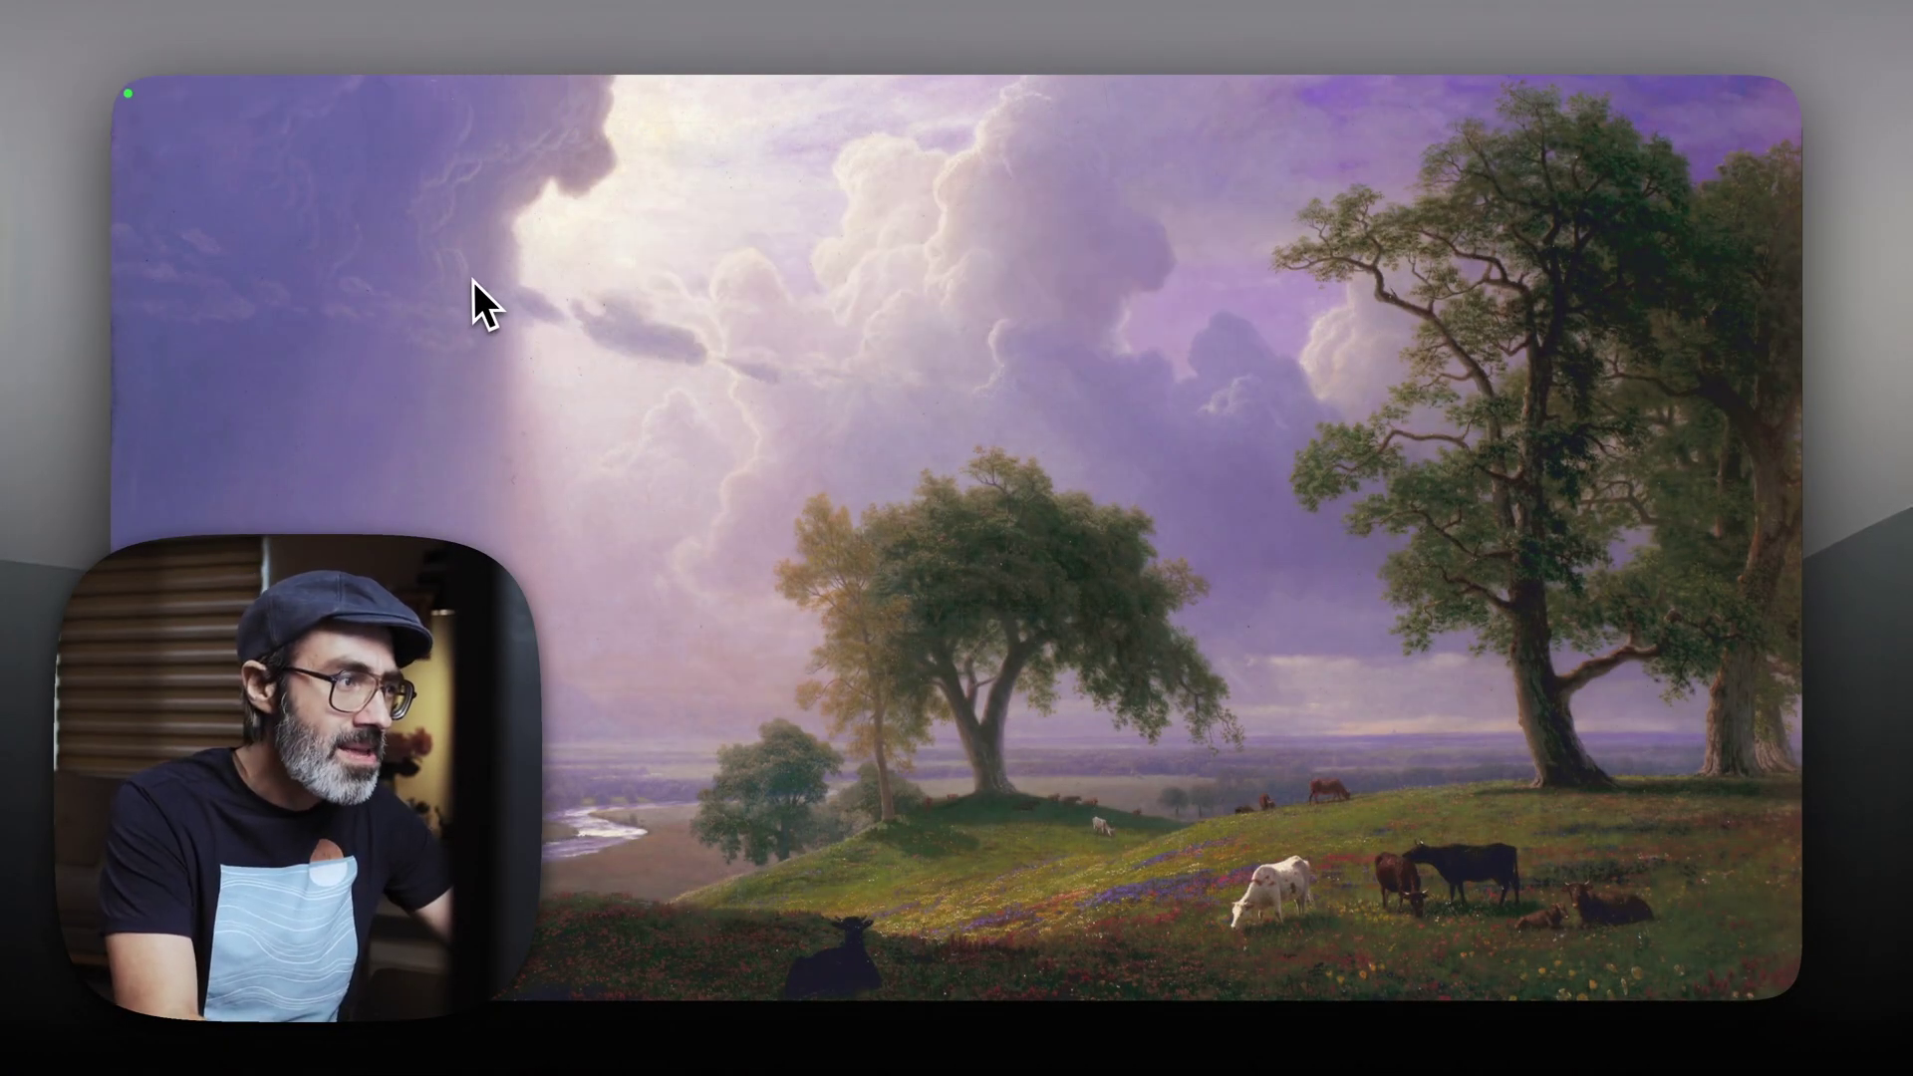
key("ctrl+v")
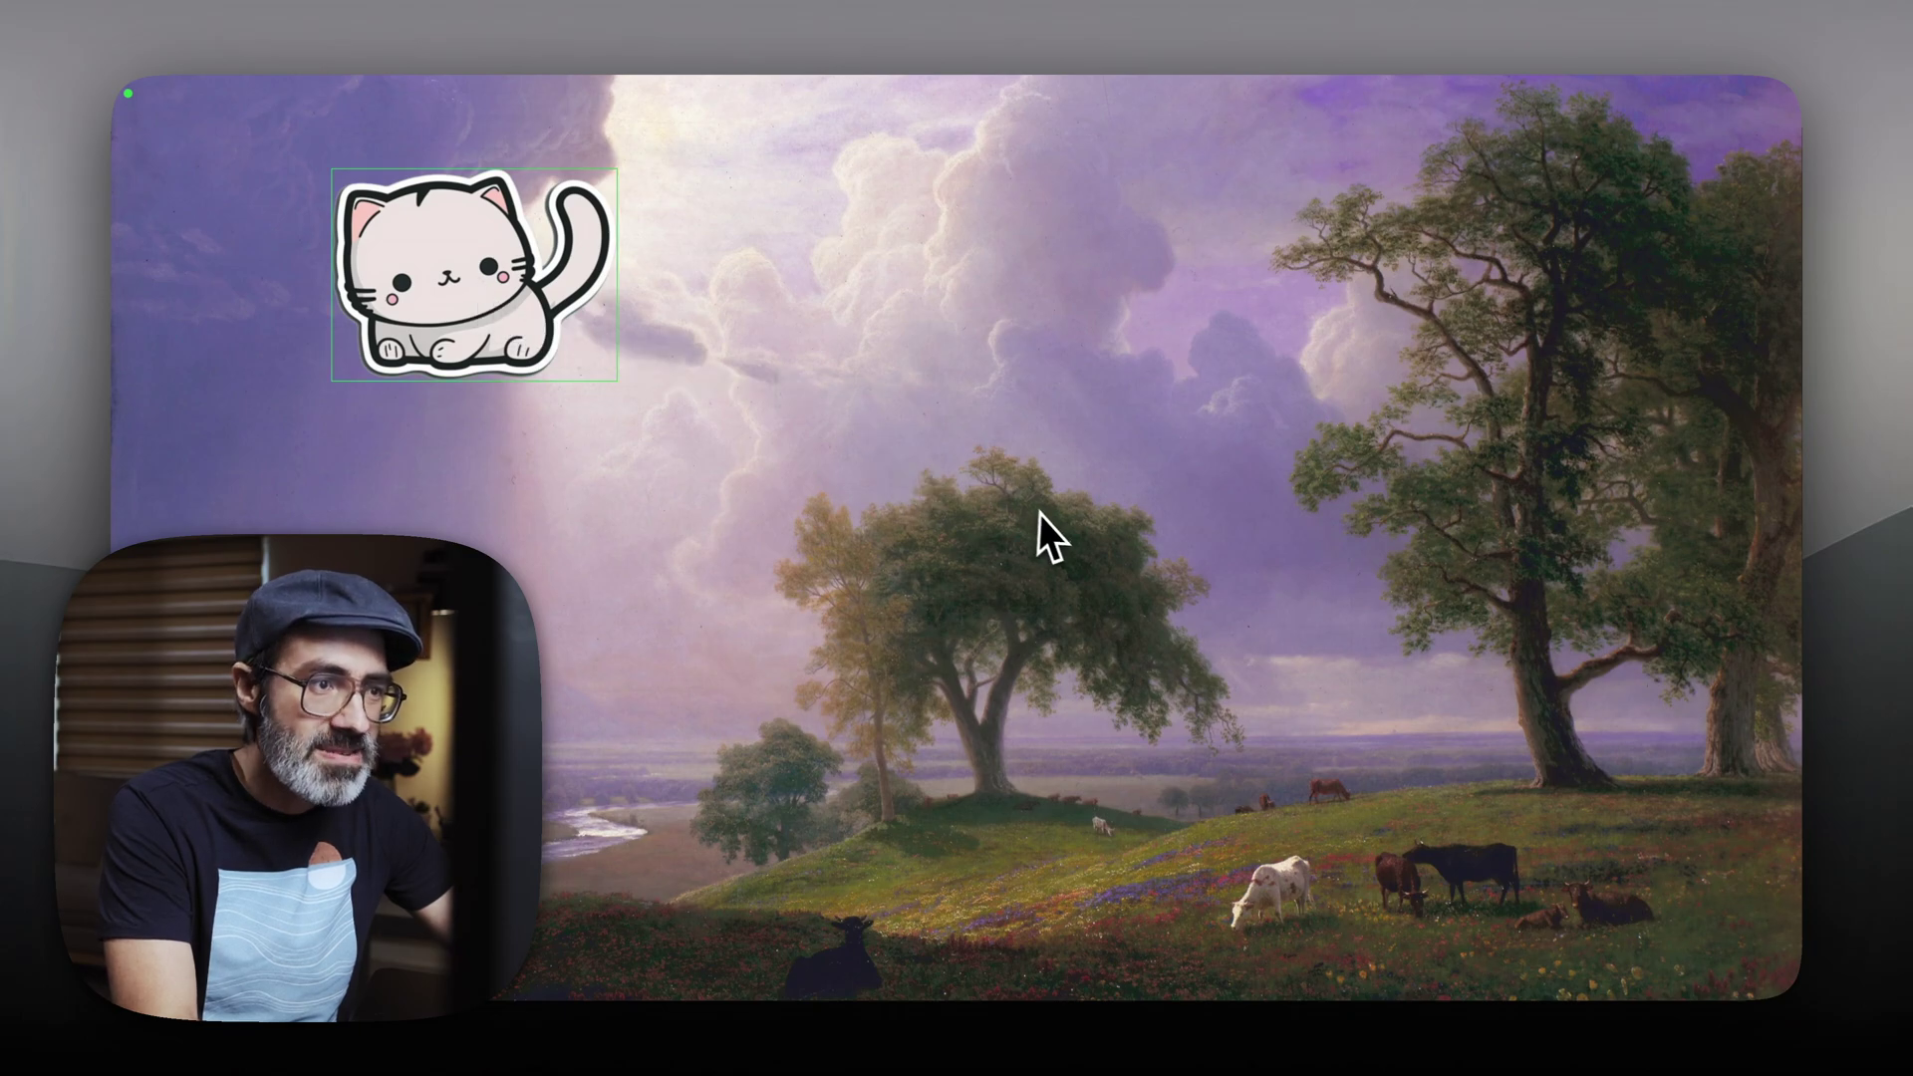
key("ctrl+v")
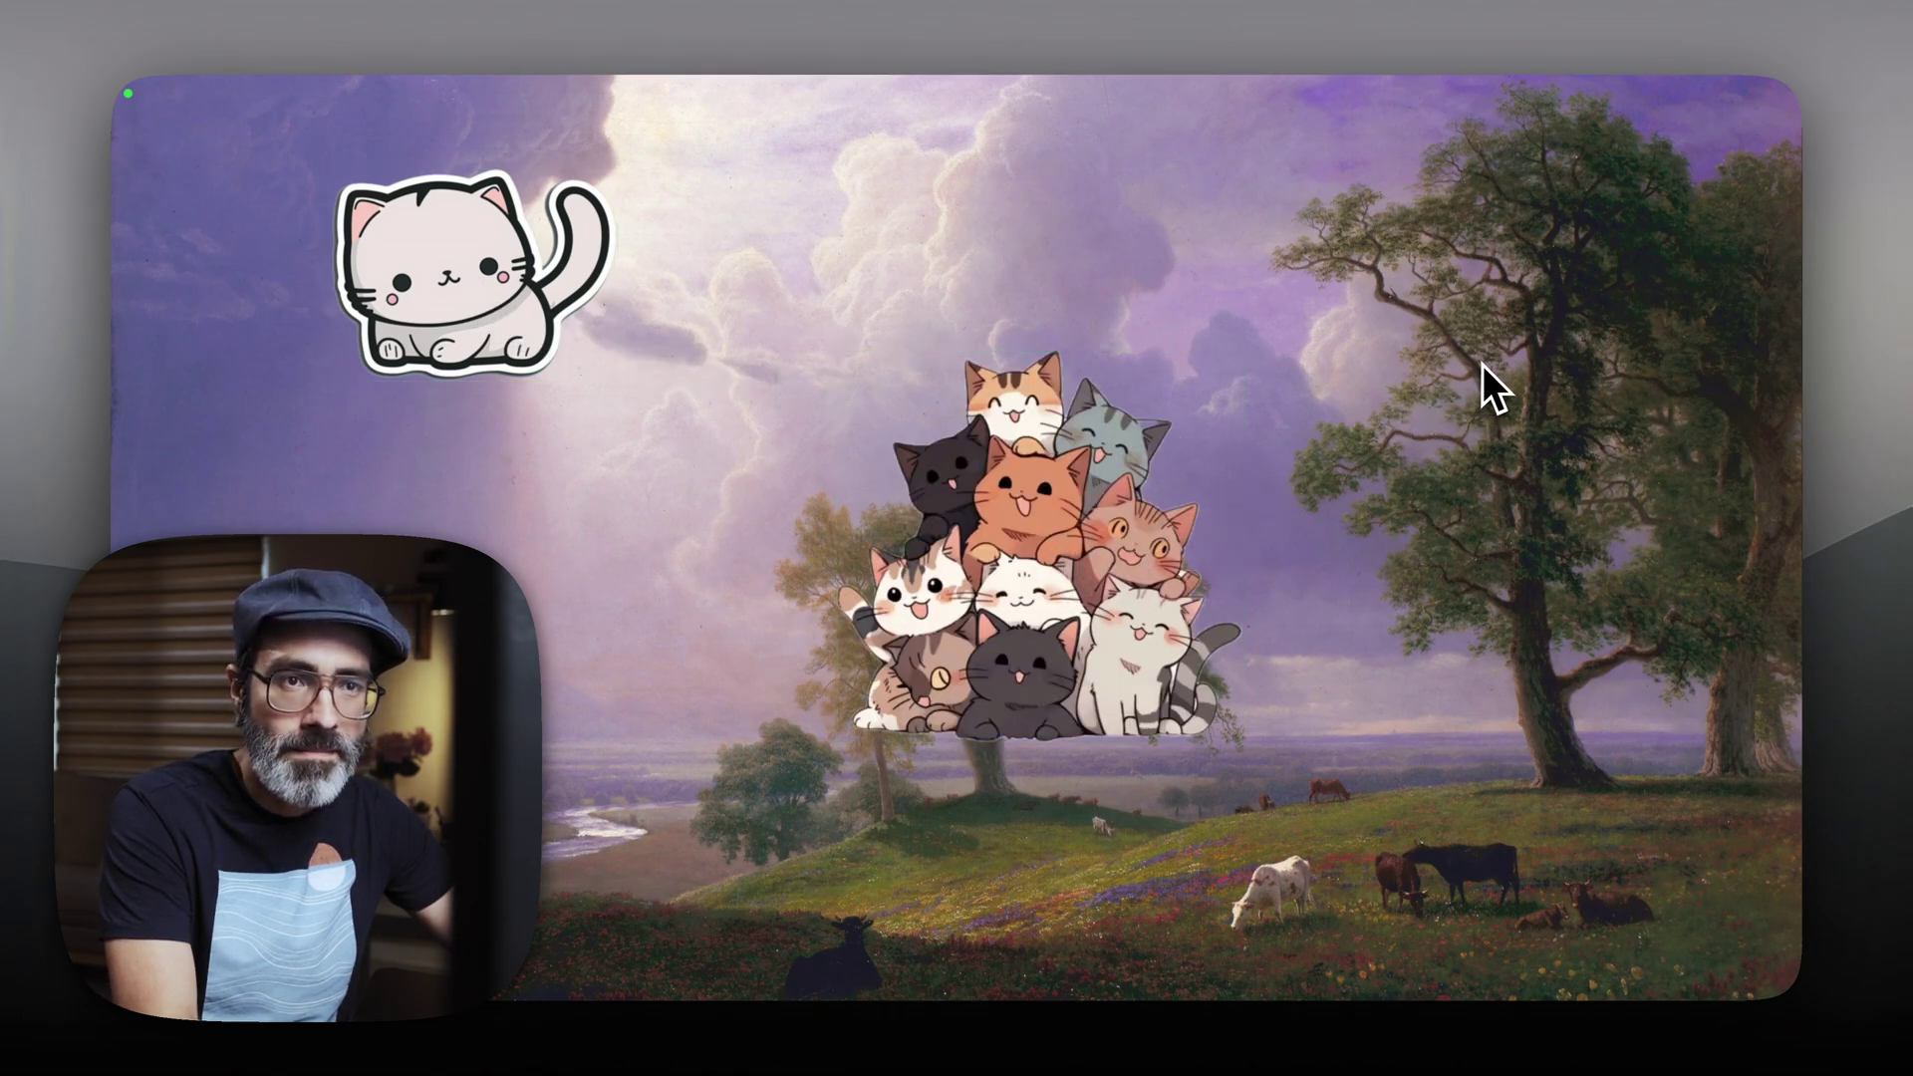
key("ctrl+v")
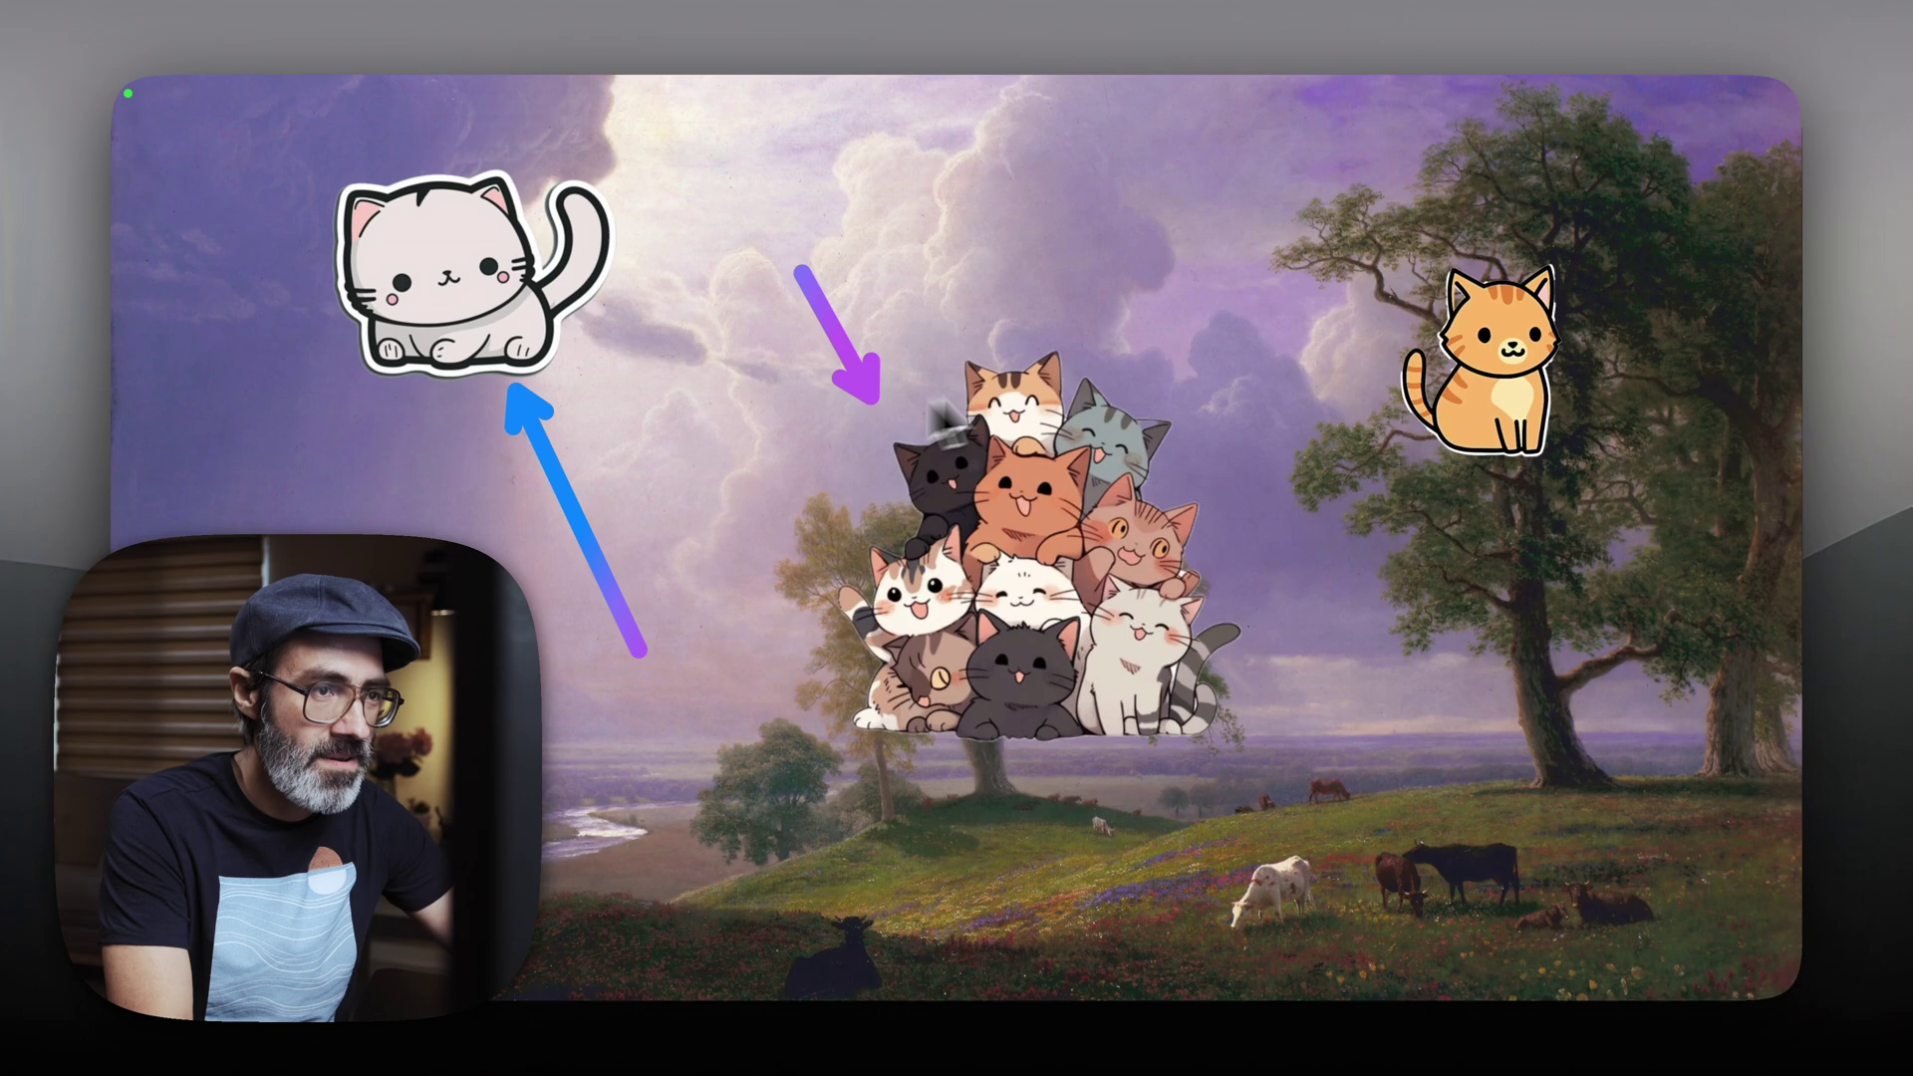
mouse_move(1535, 174)
left_mouse_down()
mouse_move(1524, 478)
mouse_move(1671, 588)
left_mouse_up()
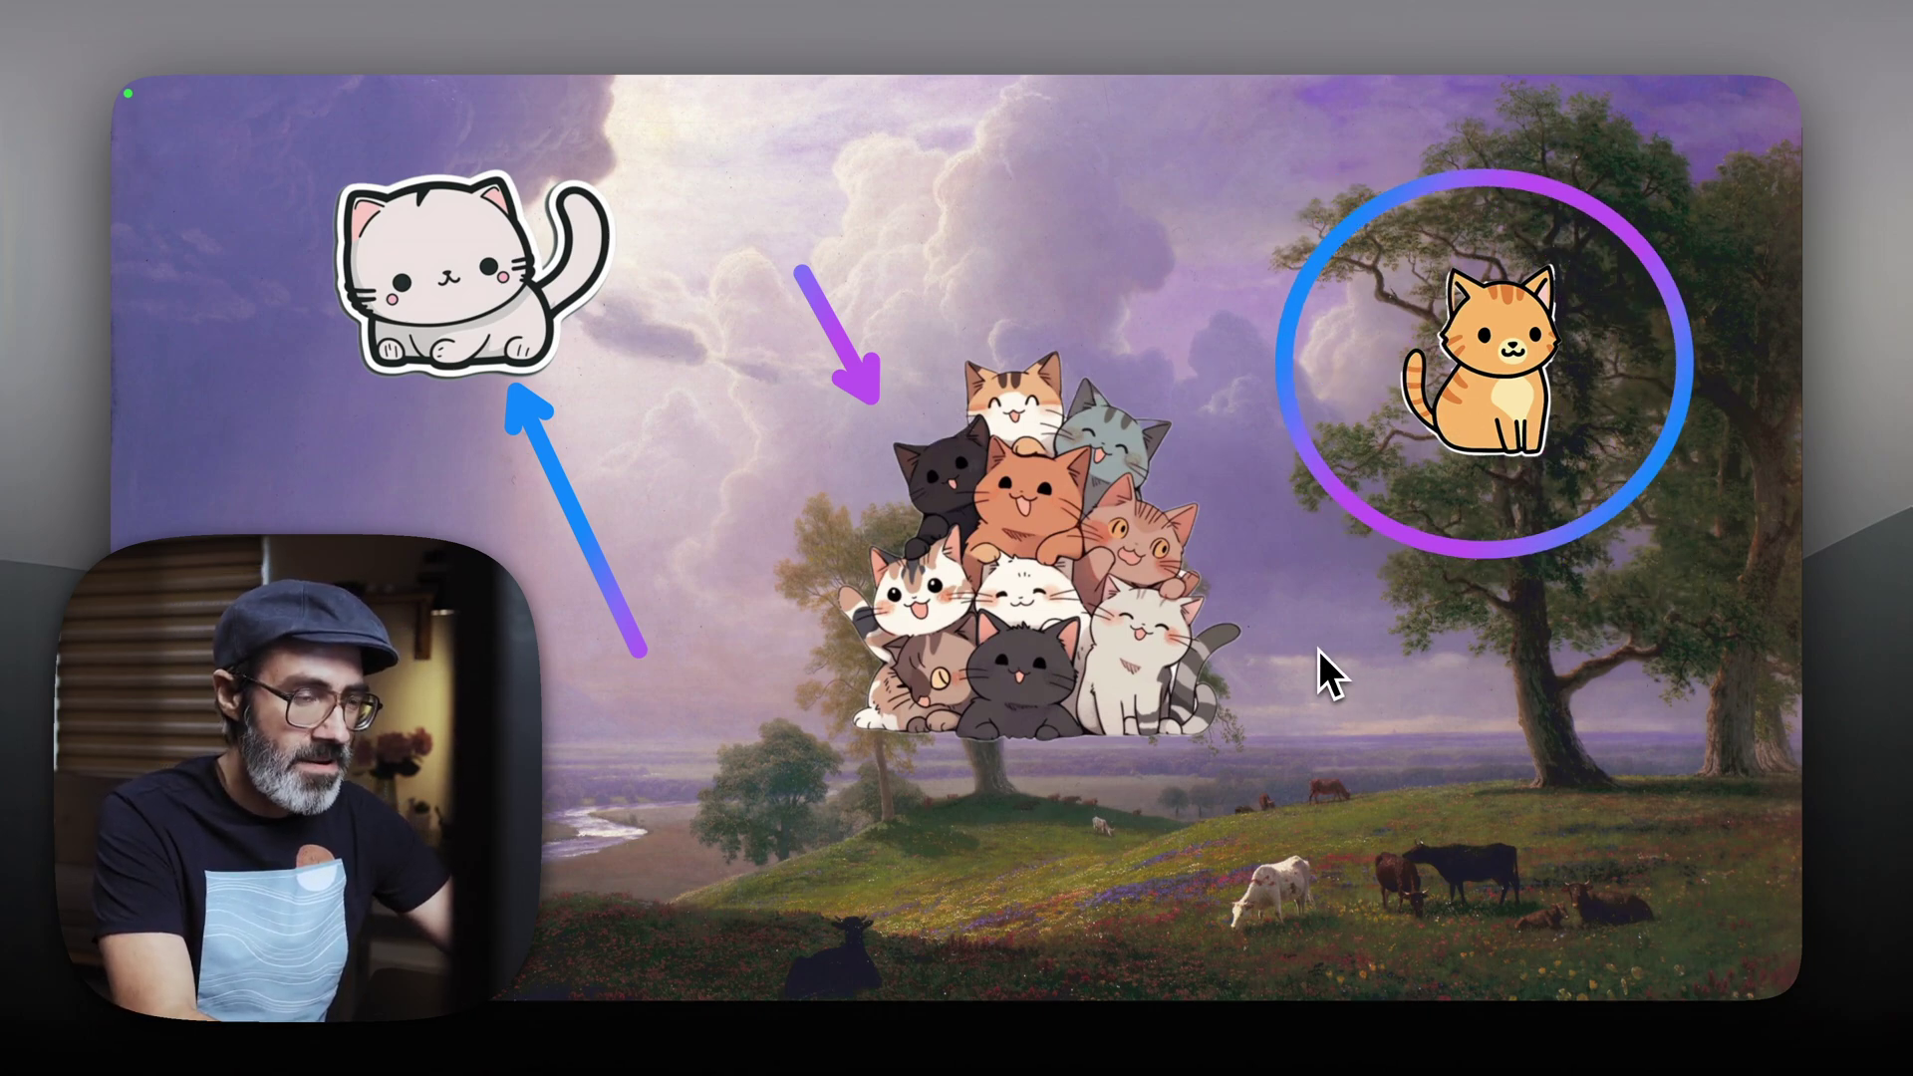
key("Escape")
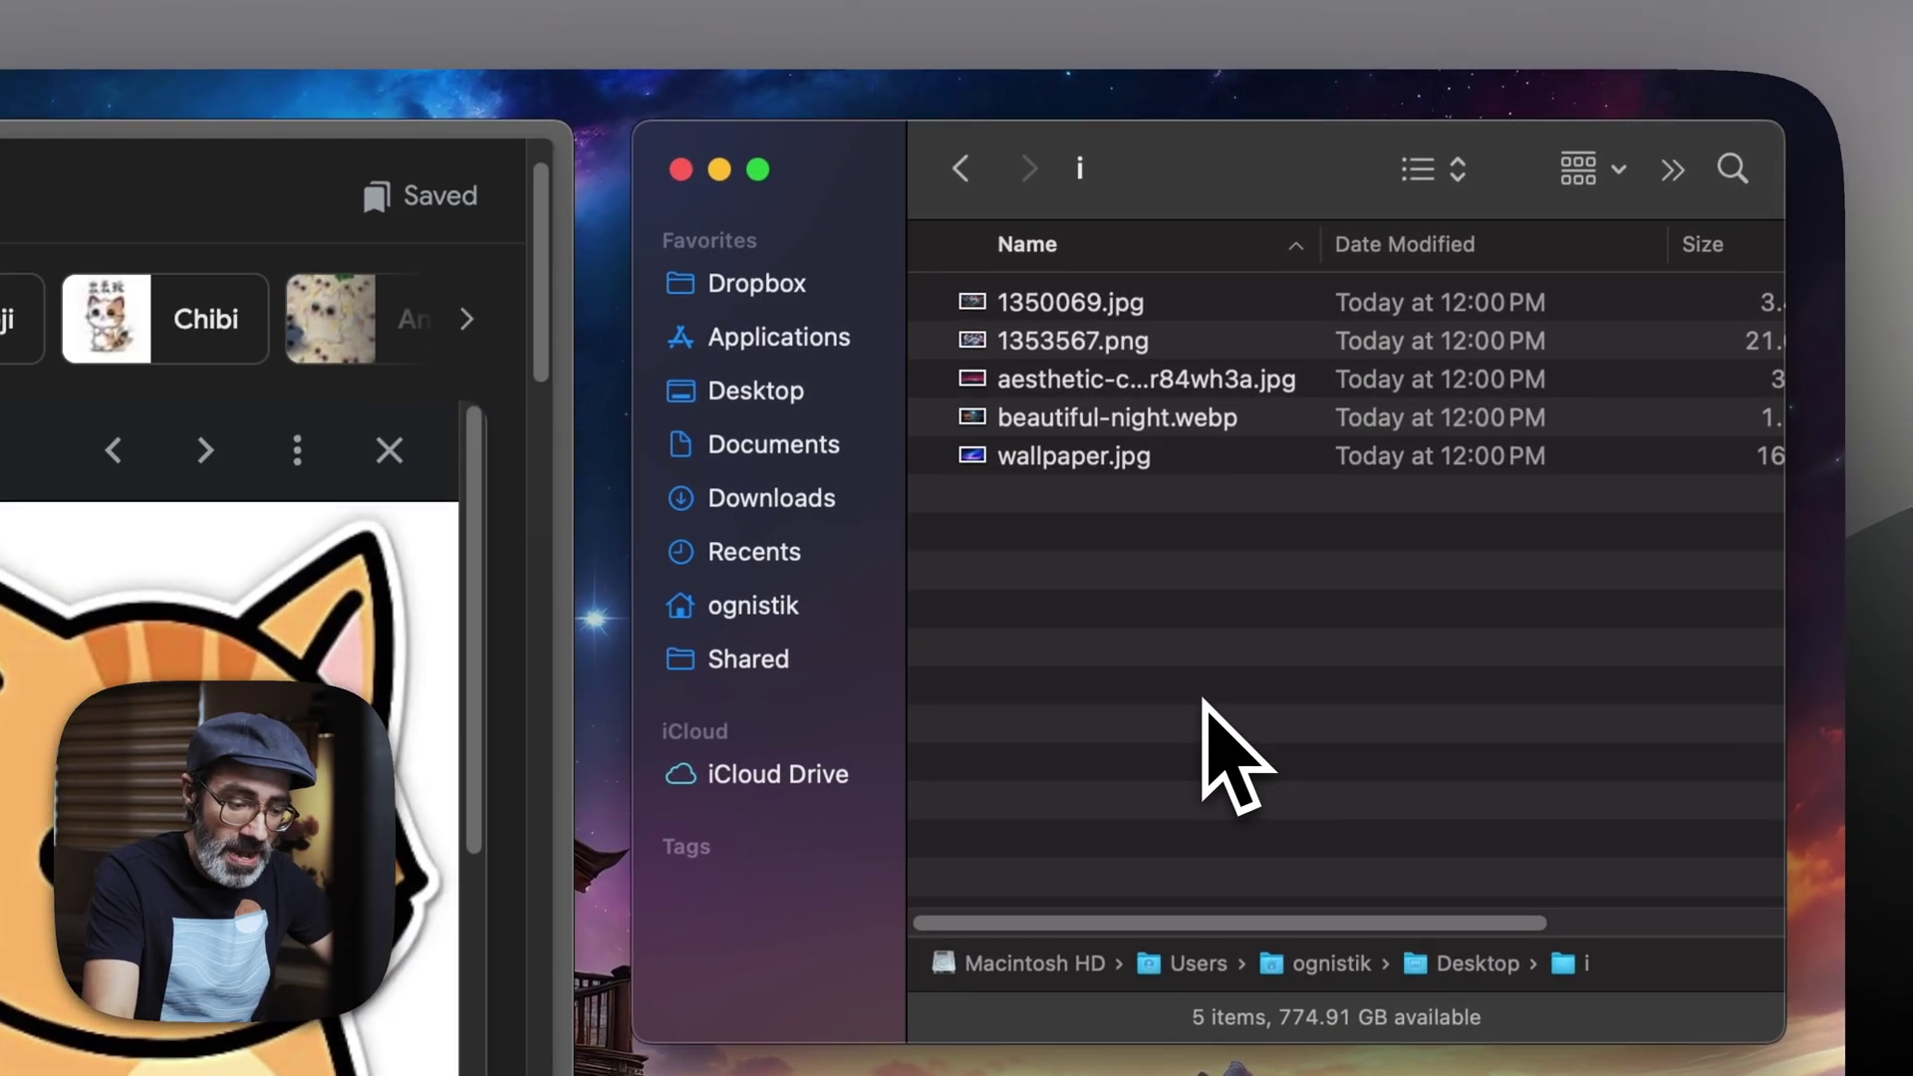
- Create a folder named "New Folder" inside the Finder folder i and open it
key("super+shift+n")
type("New Folder")
key("Return")
key("super+Down")
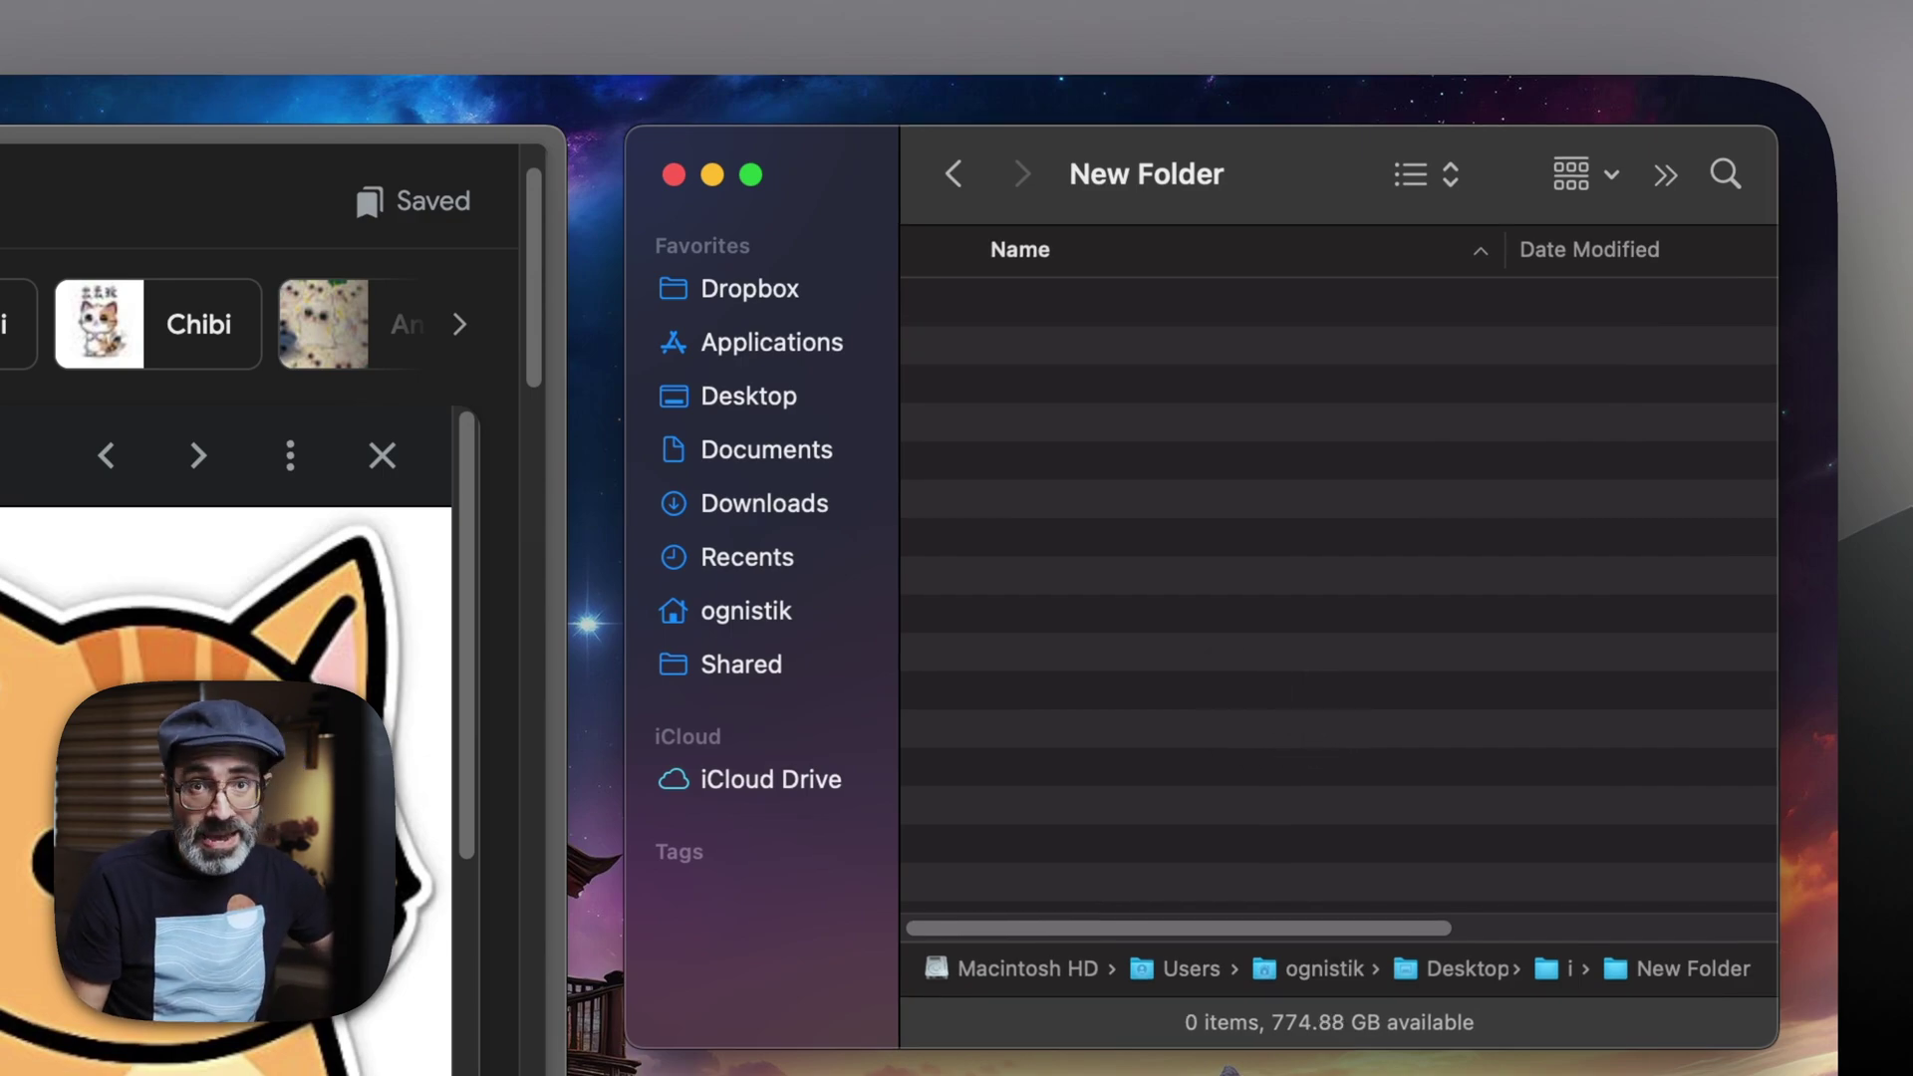
- Paste the three cat images from PasteFlow into New Folder as files and select them all
key("super+v")
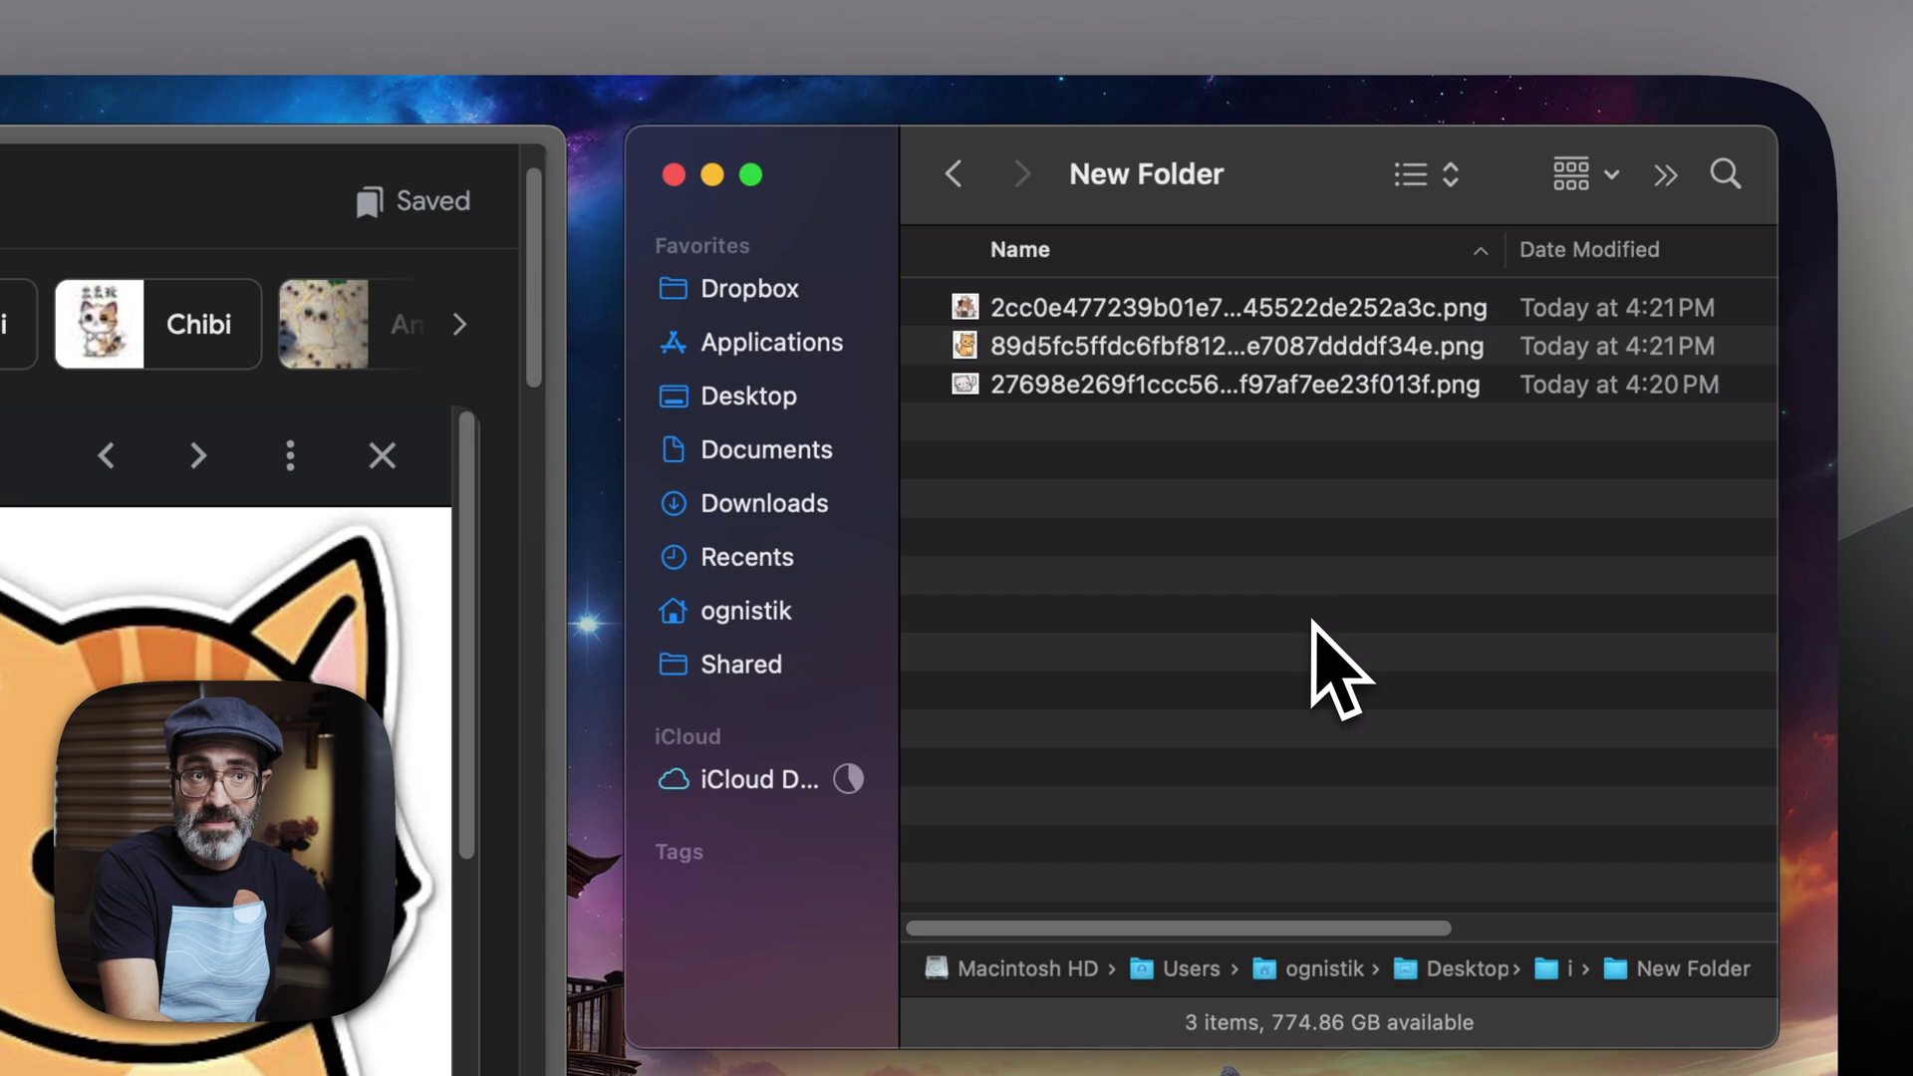
left_click_drag(1332, 674, 1148, 278)
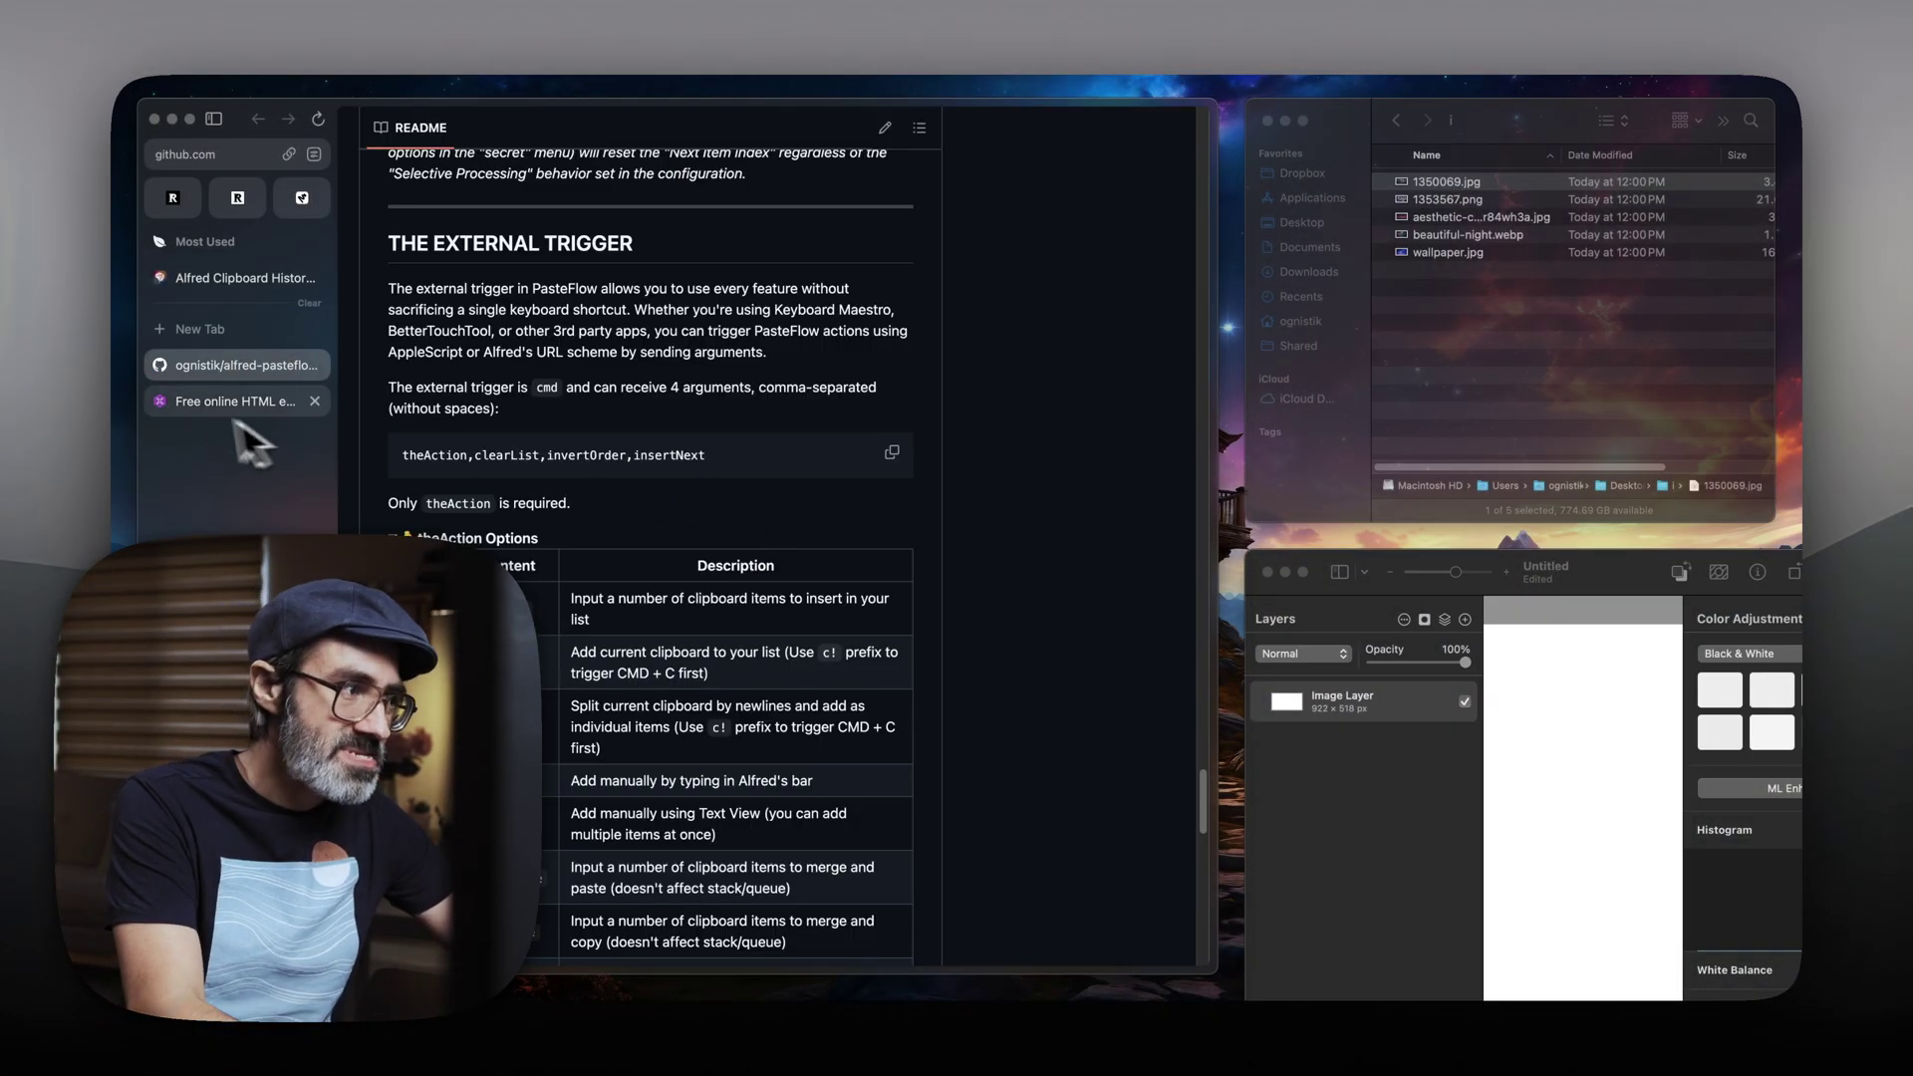
- Open the online HTML editor and add its line "This is some text in bold" to PasteFlow as rich text
left_click(239, 402)
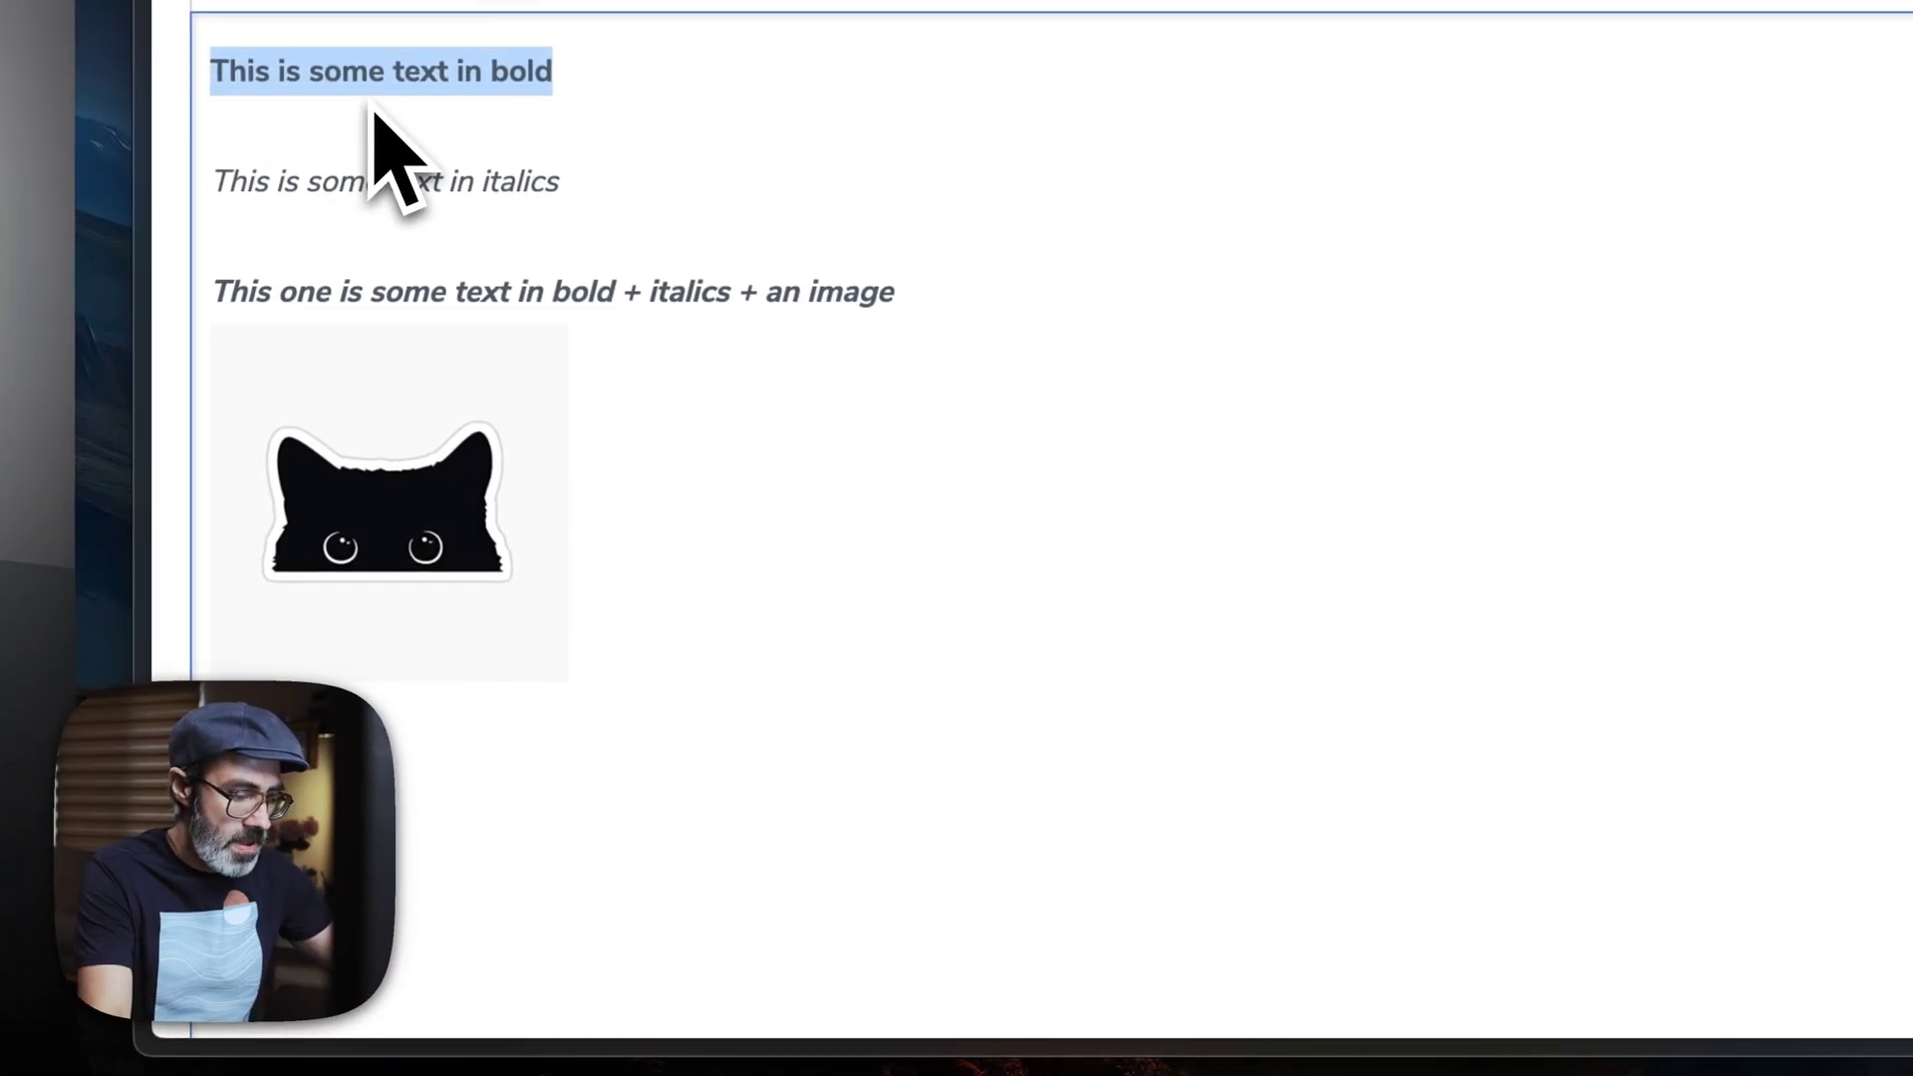
key("super+alt+backslash")
type("paste")
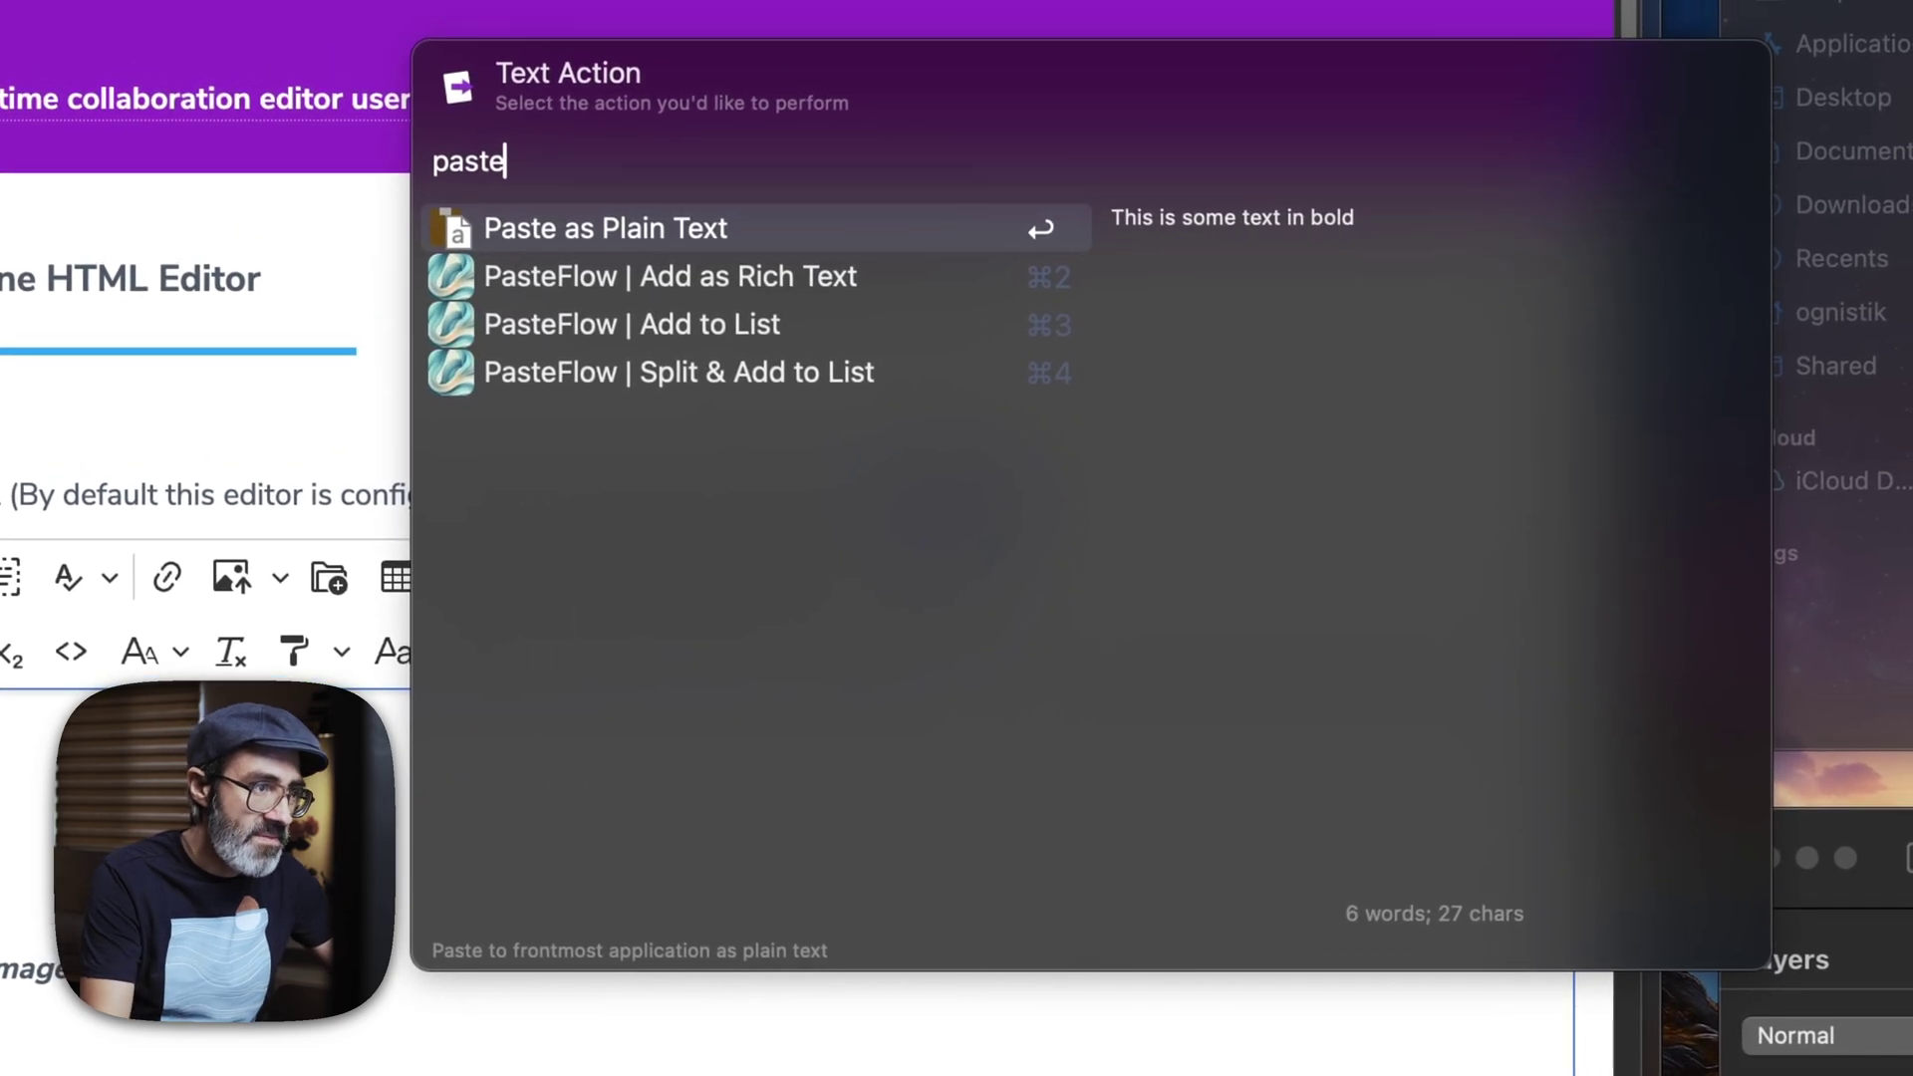
key("Down")
key("Down")
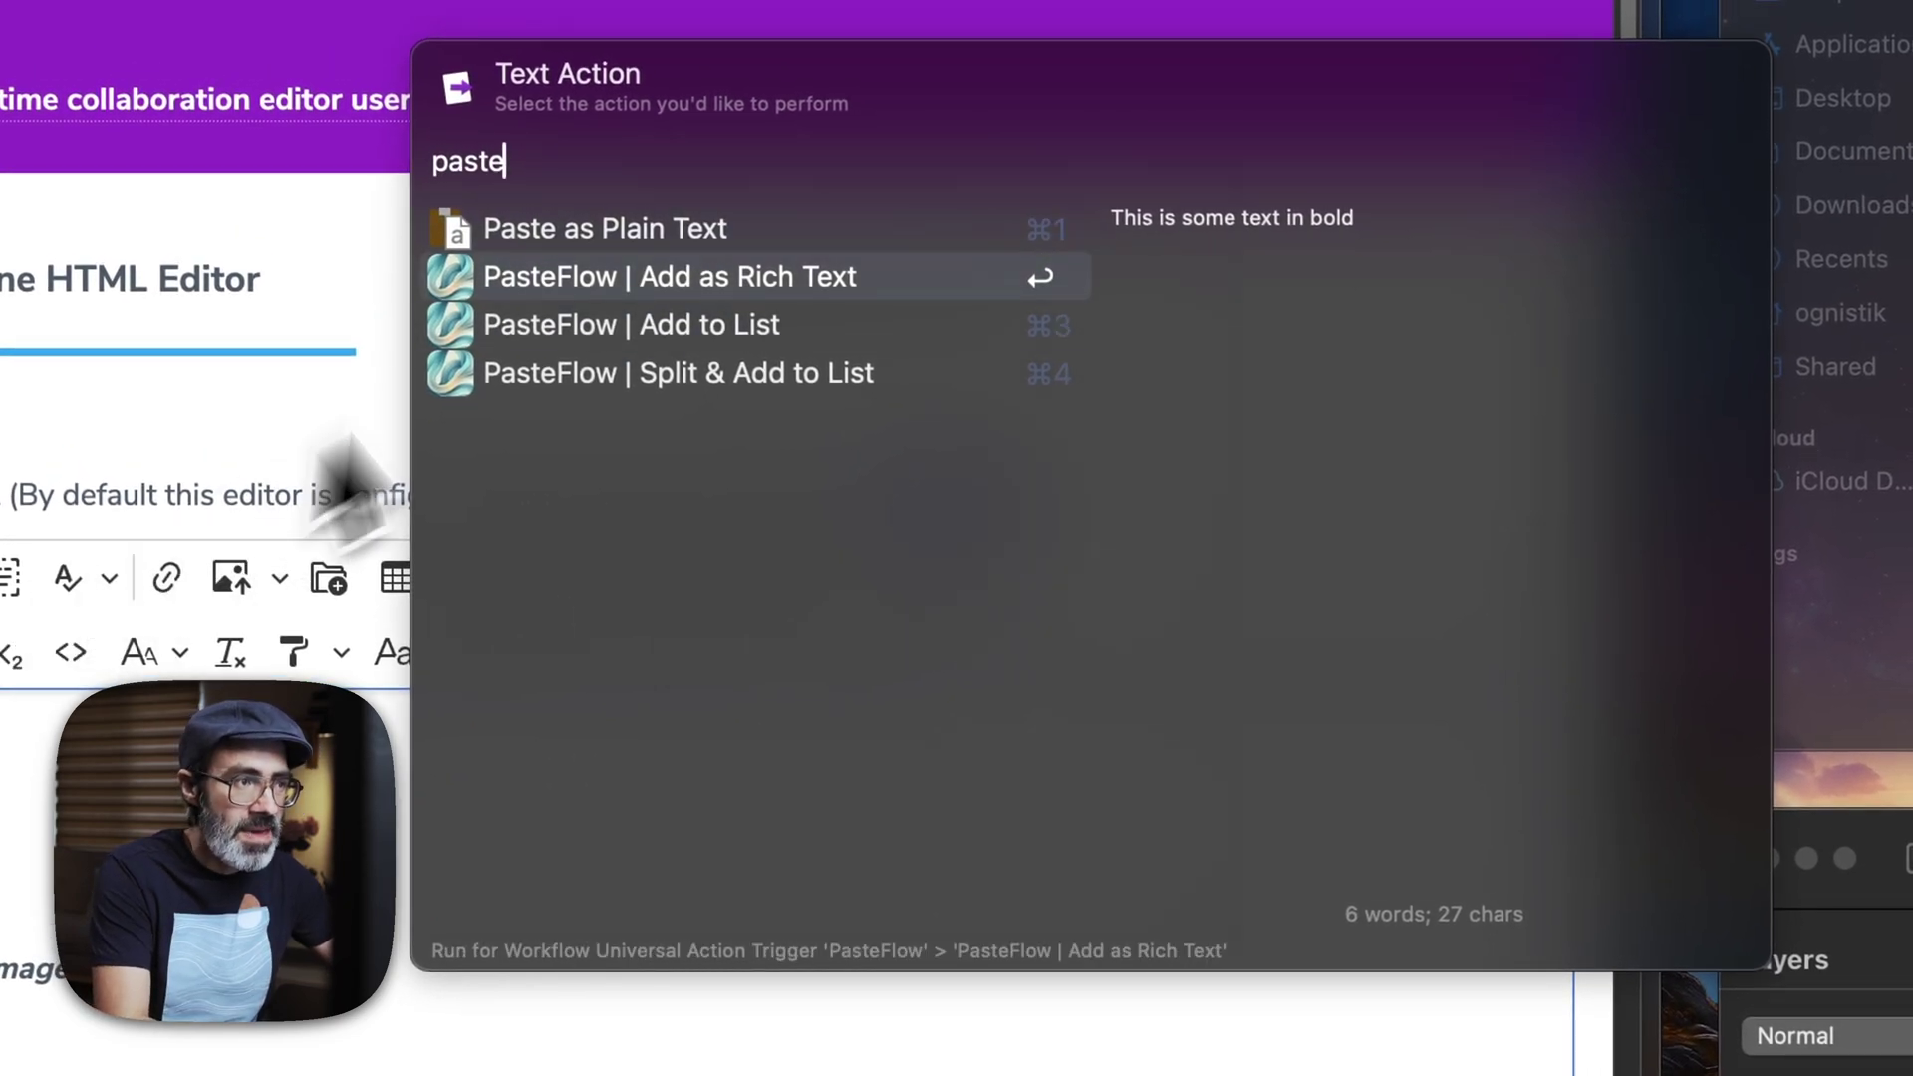
left_click(776, 285)
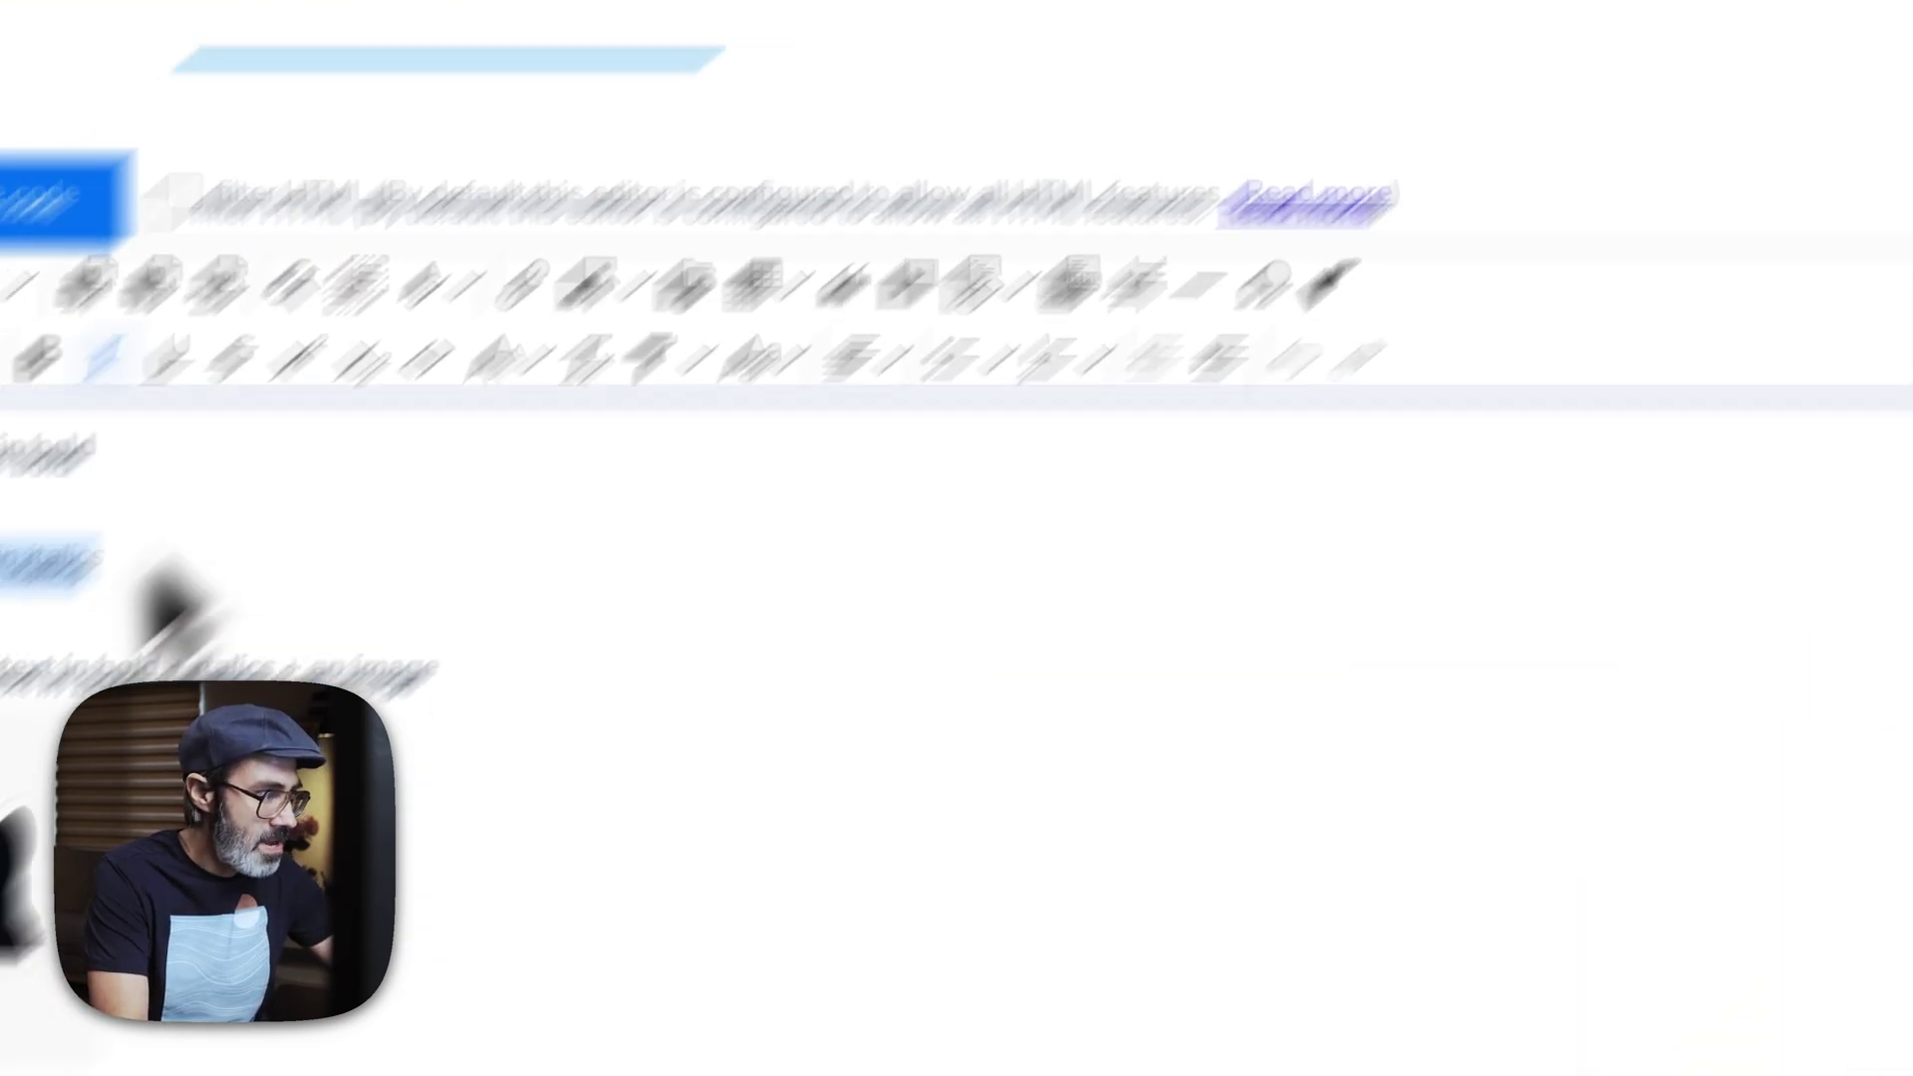
- Add the line "This is some text in italics" to PasteFlow as rich text, and select the bold-italic line with the cat image
key("super+slash")
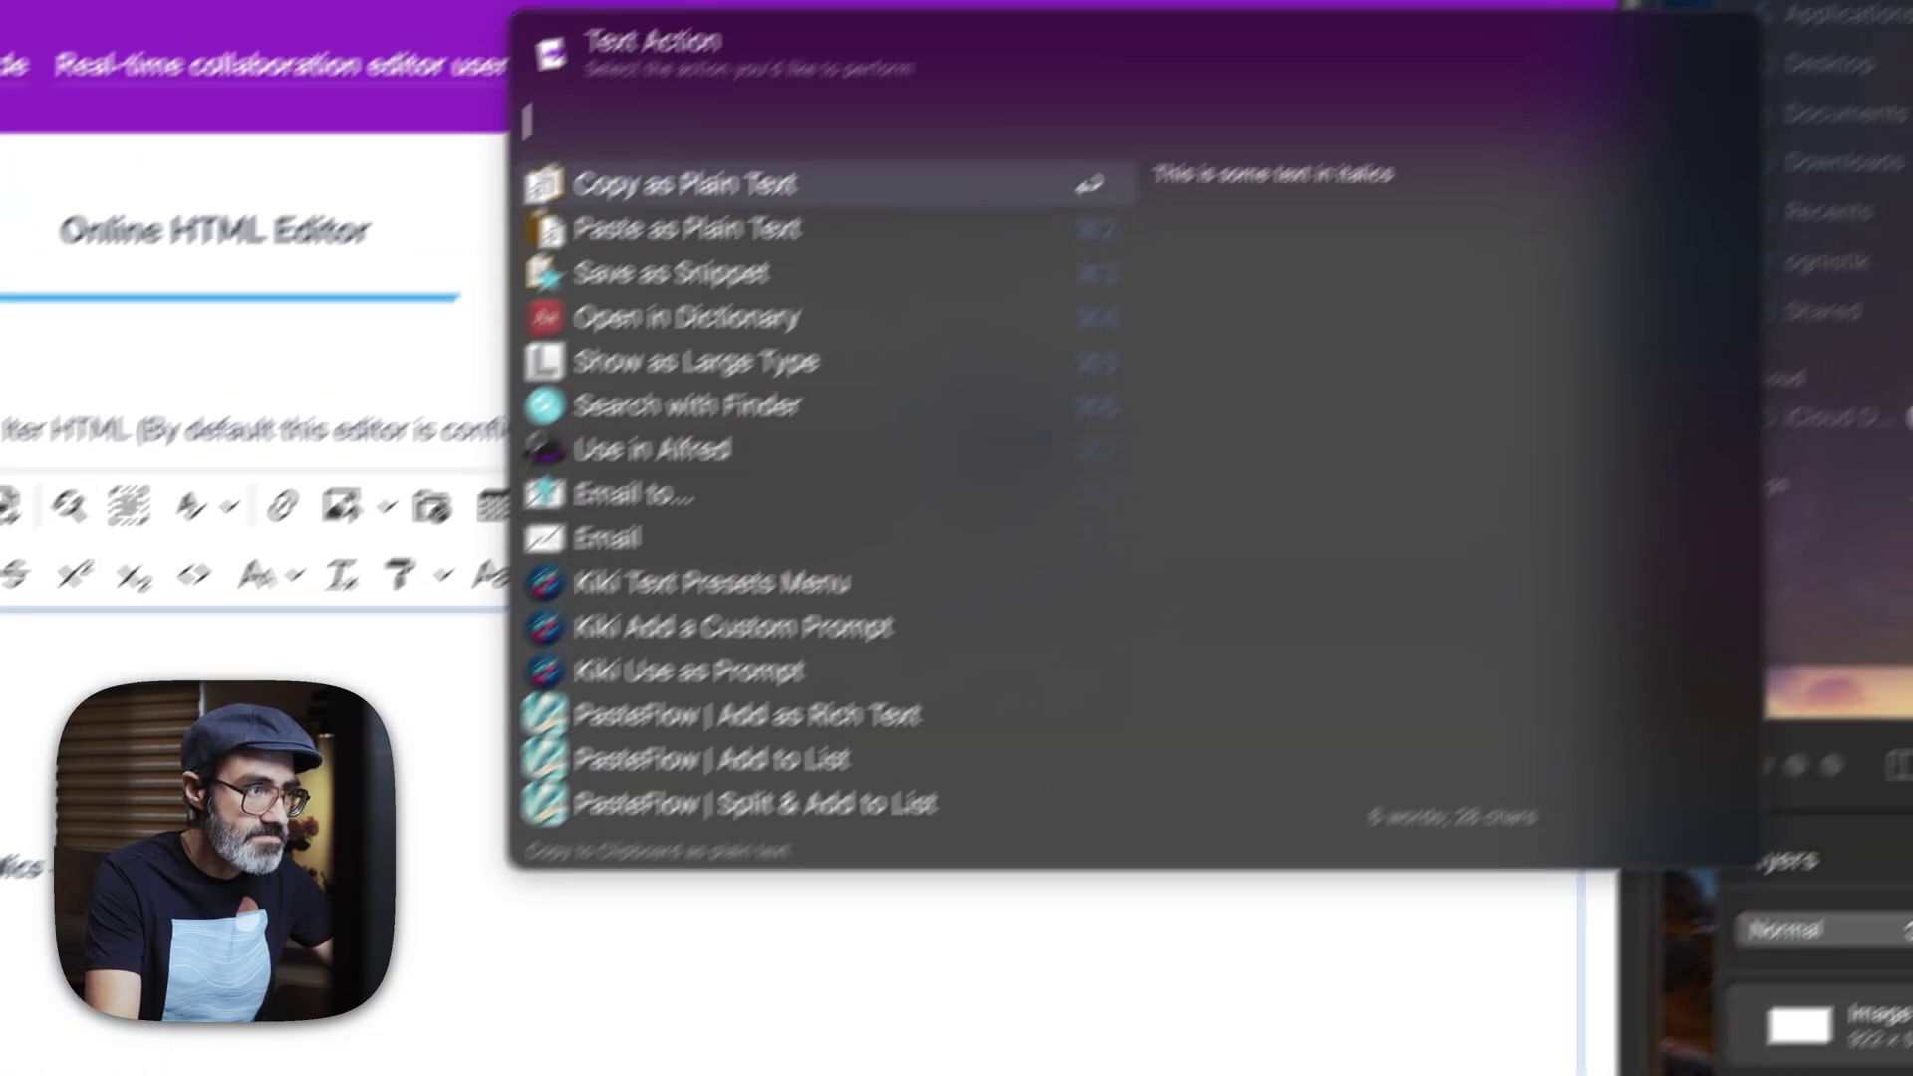
type("paste")
key("Down")
key("Return")
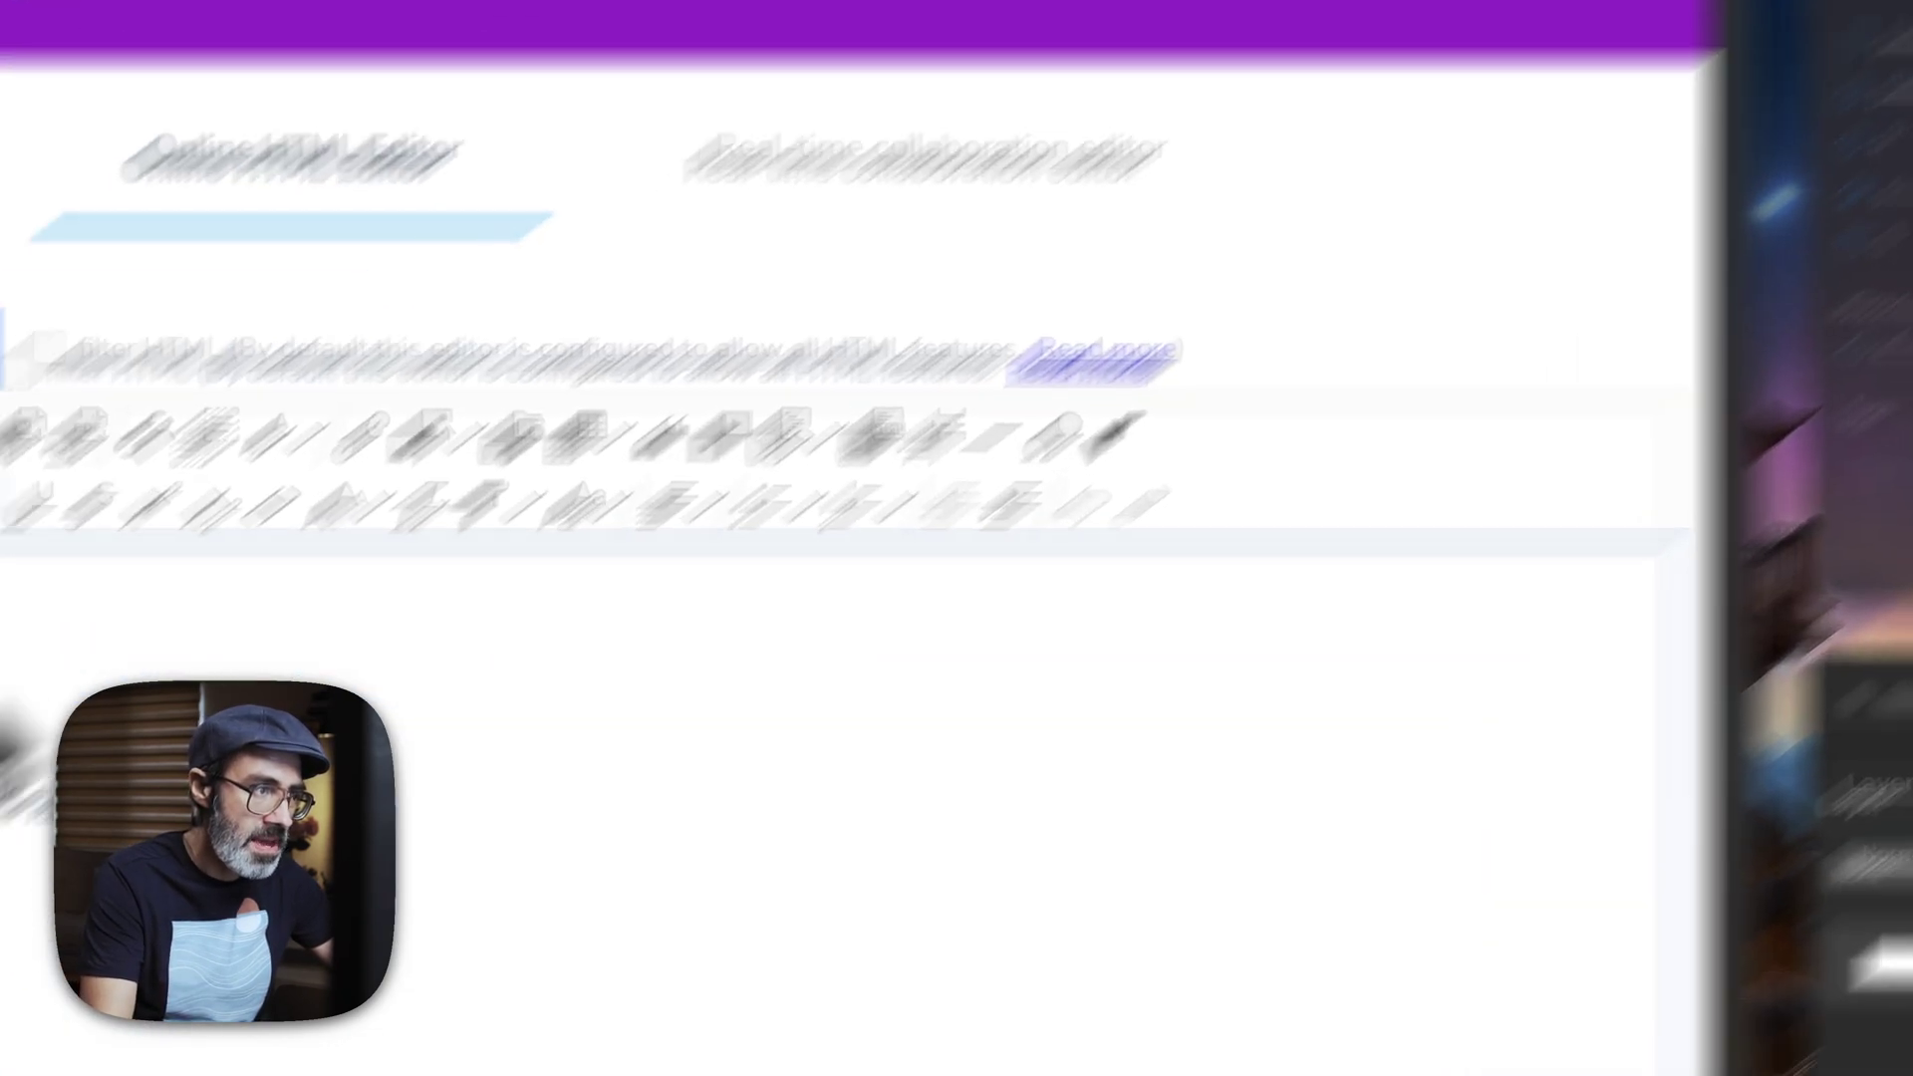
left_click_drag(289, 518, 194, 329)
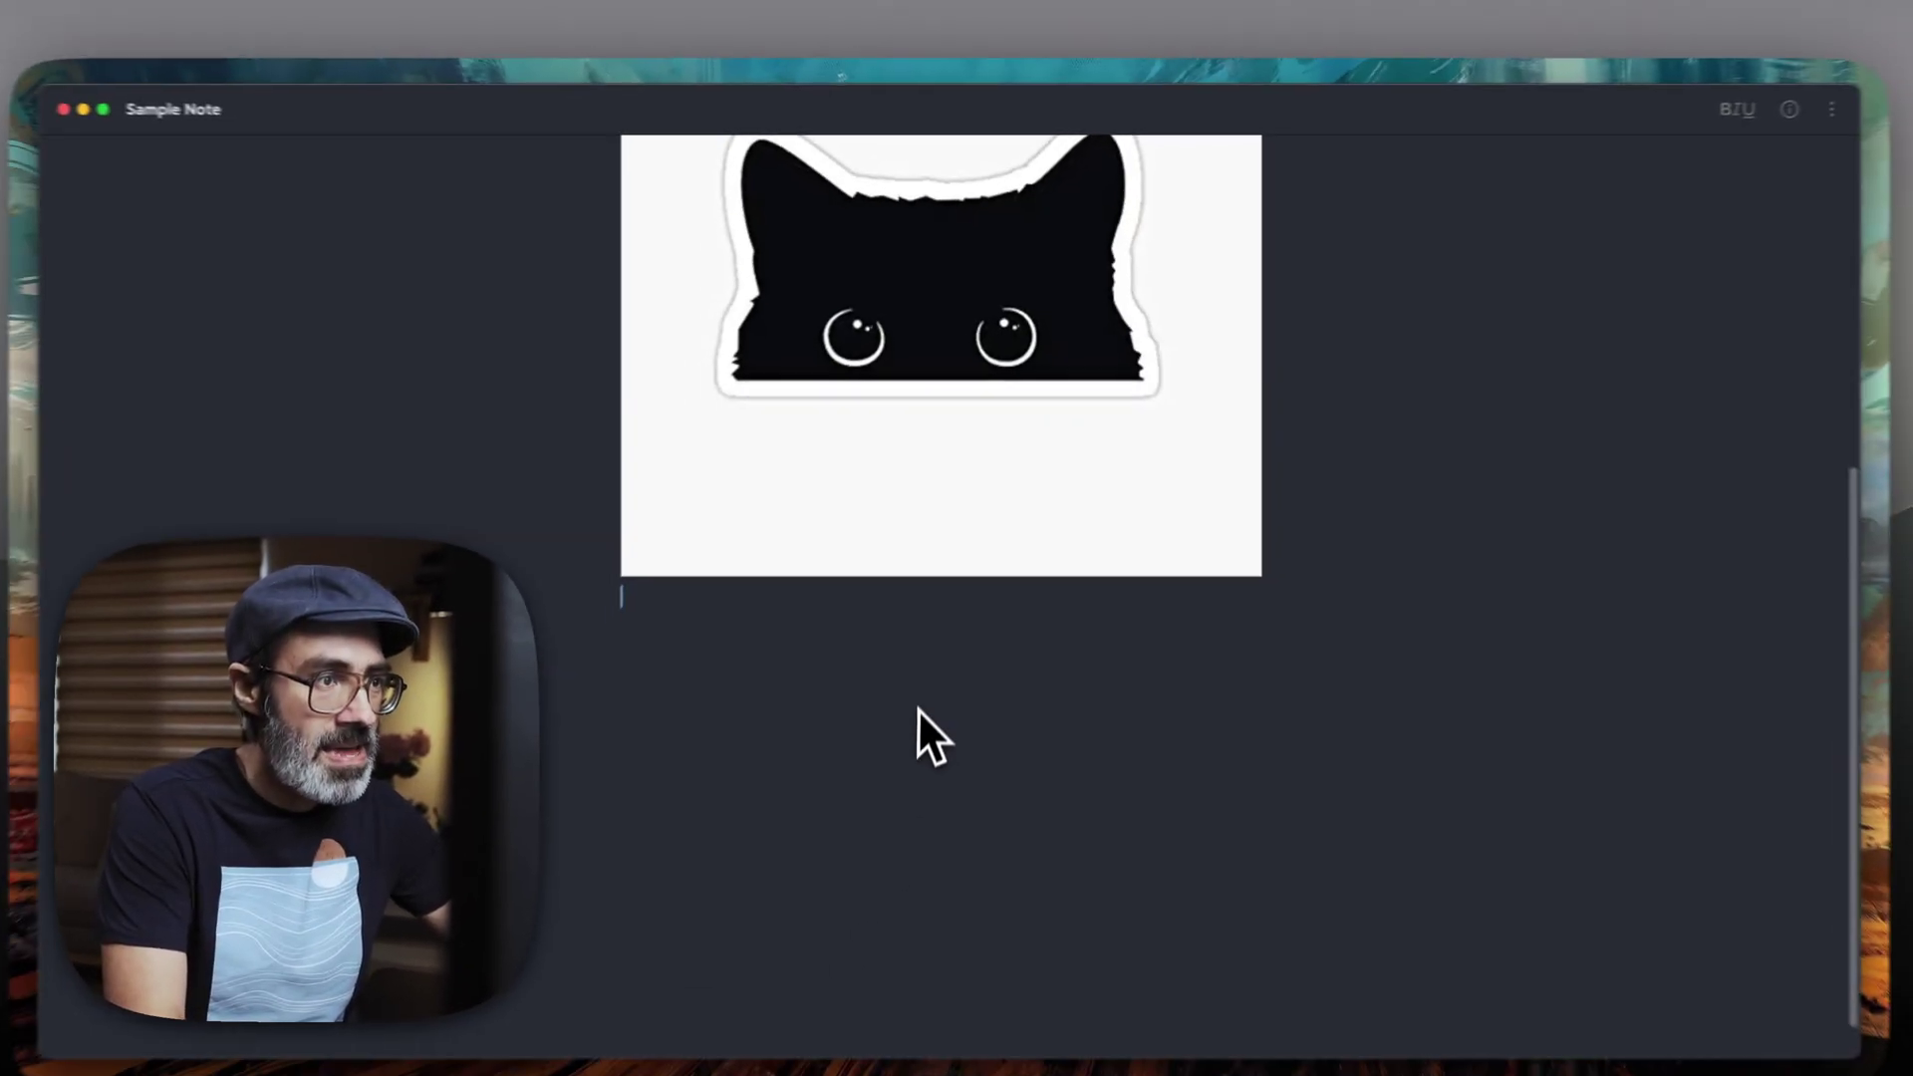
- Review the formatted lines and cat image pasted into Sample Note, and delete the selected content
scroll(918, 709, "up", 3)
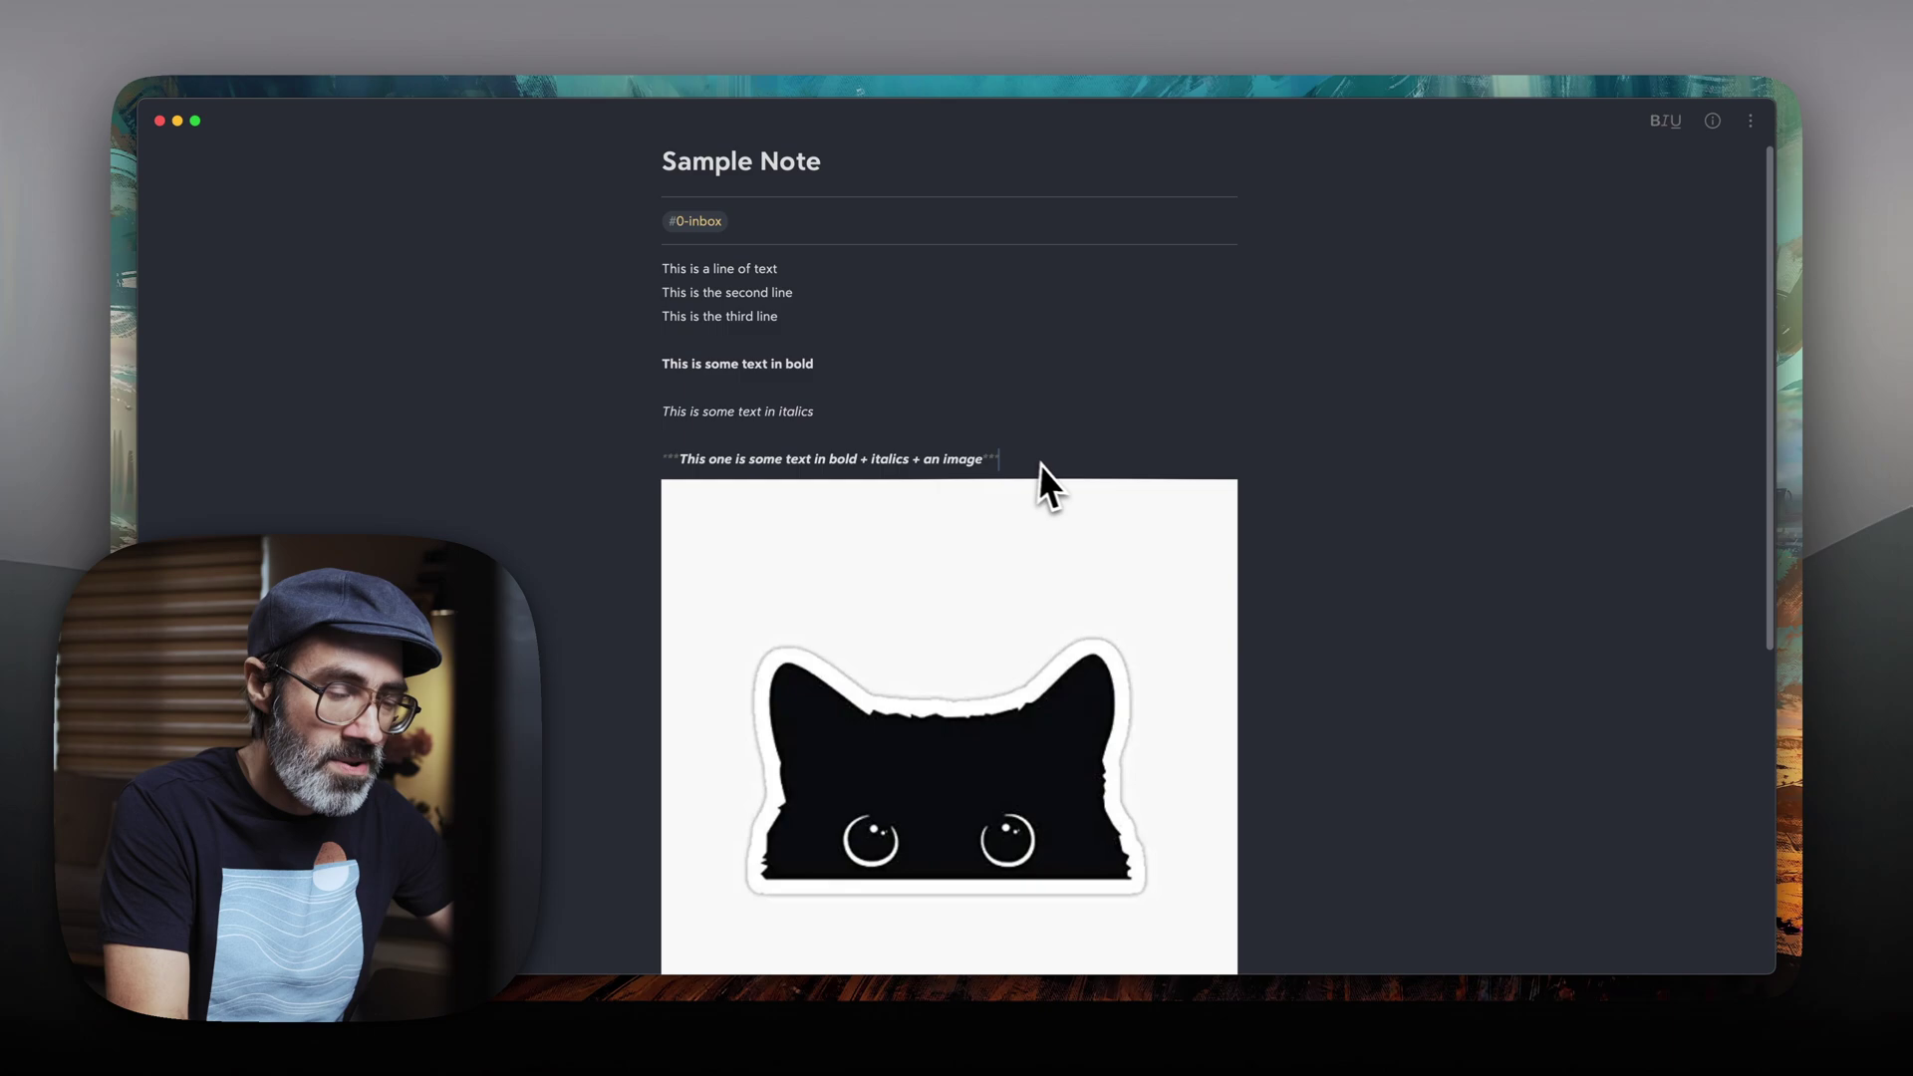
scroll(1312, 755, "down", 3)
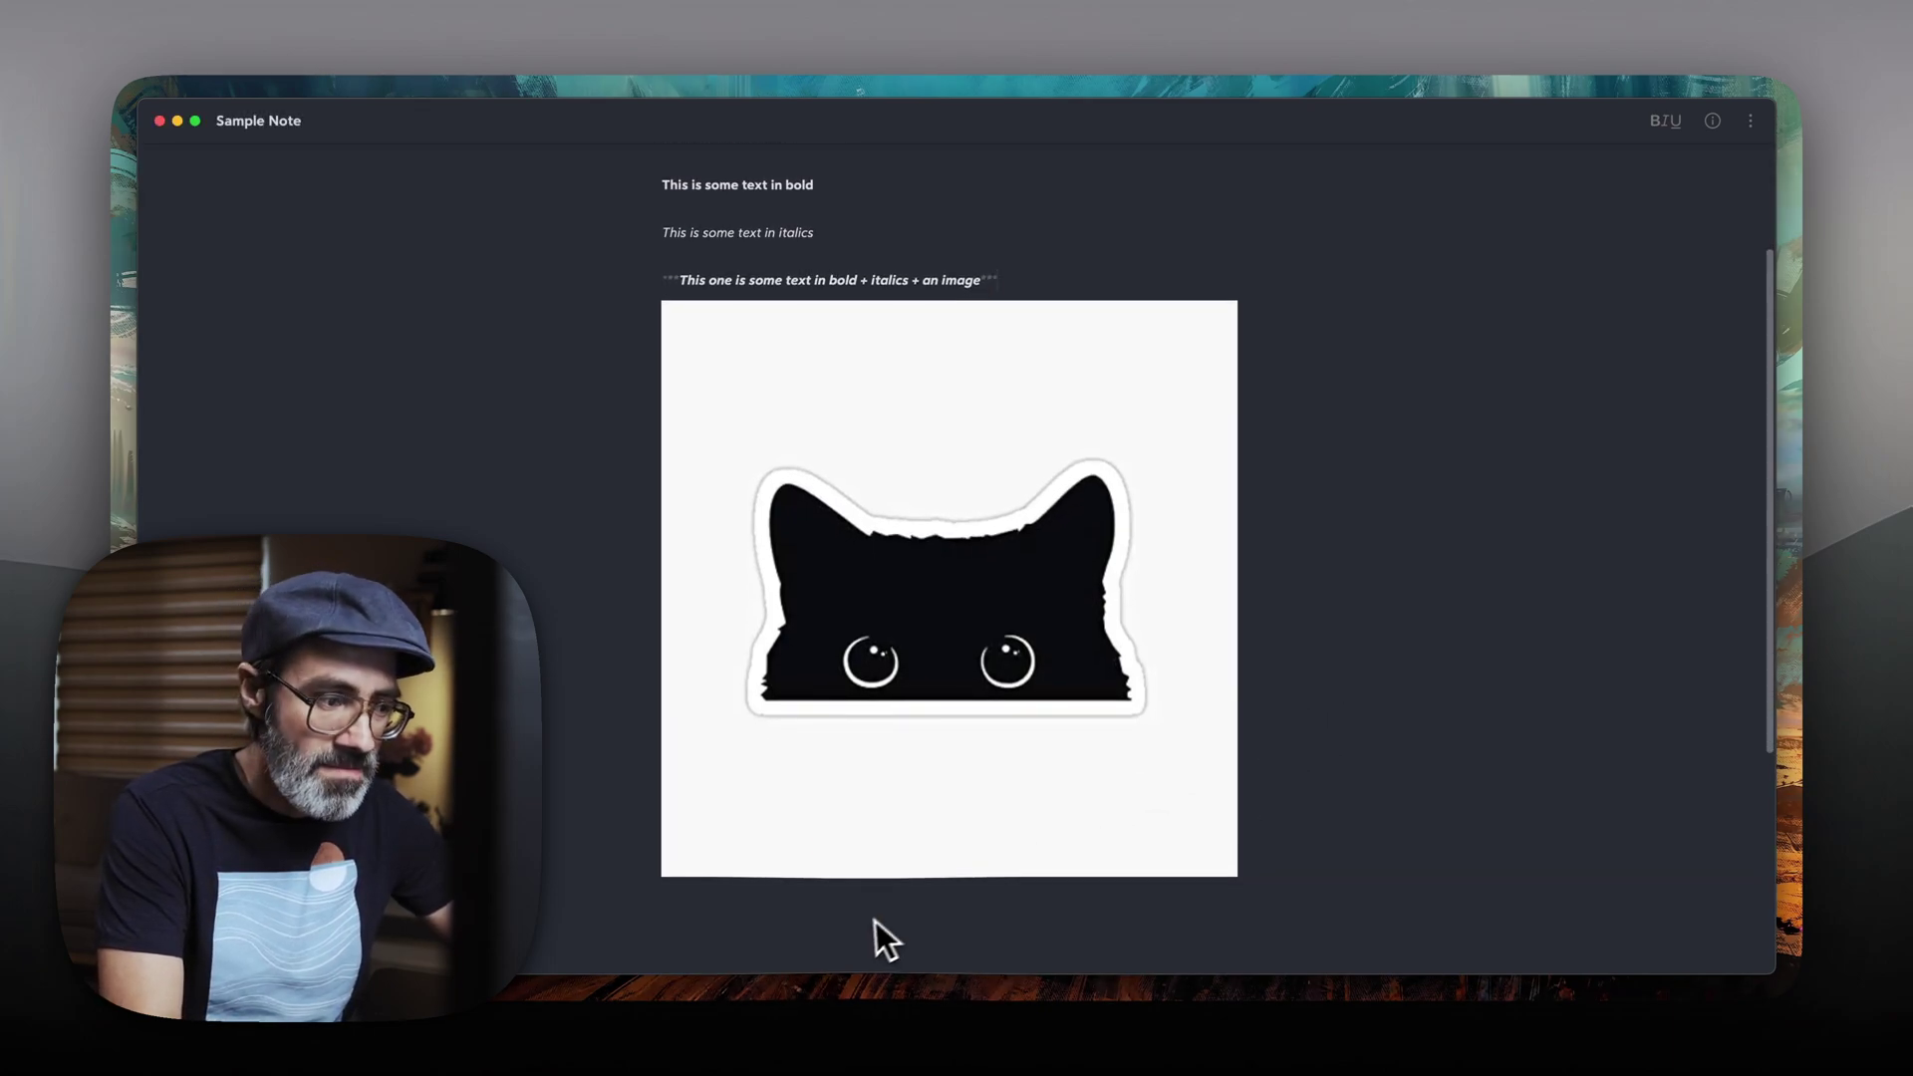
scroll(698, 905, "up", 3)
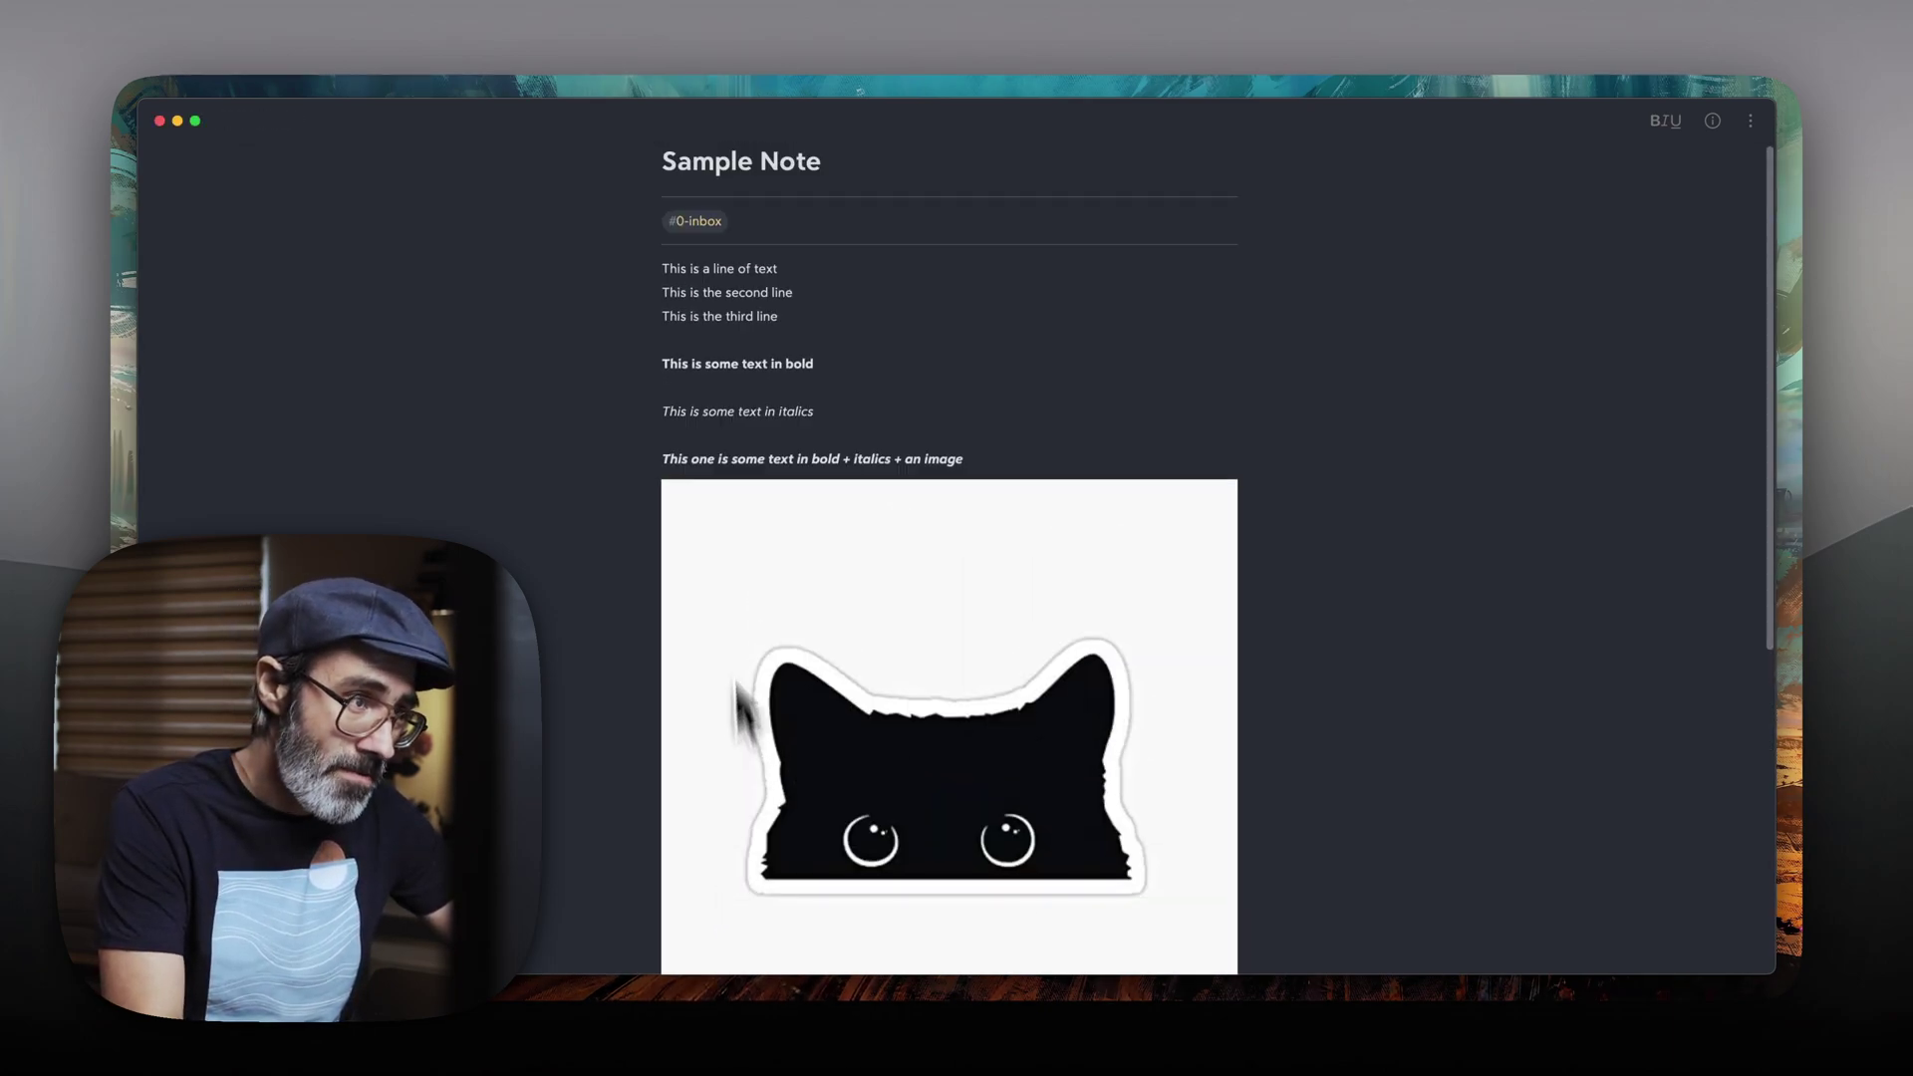
left_click_drag(631, 342, 655, 356)
key("BackSpace")
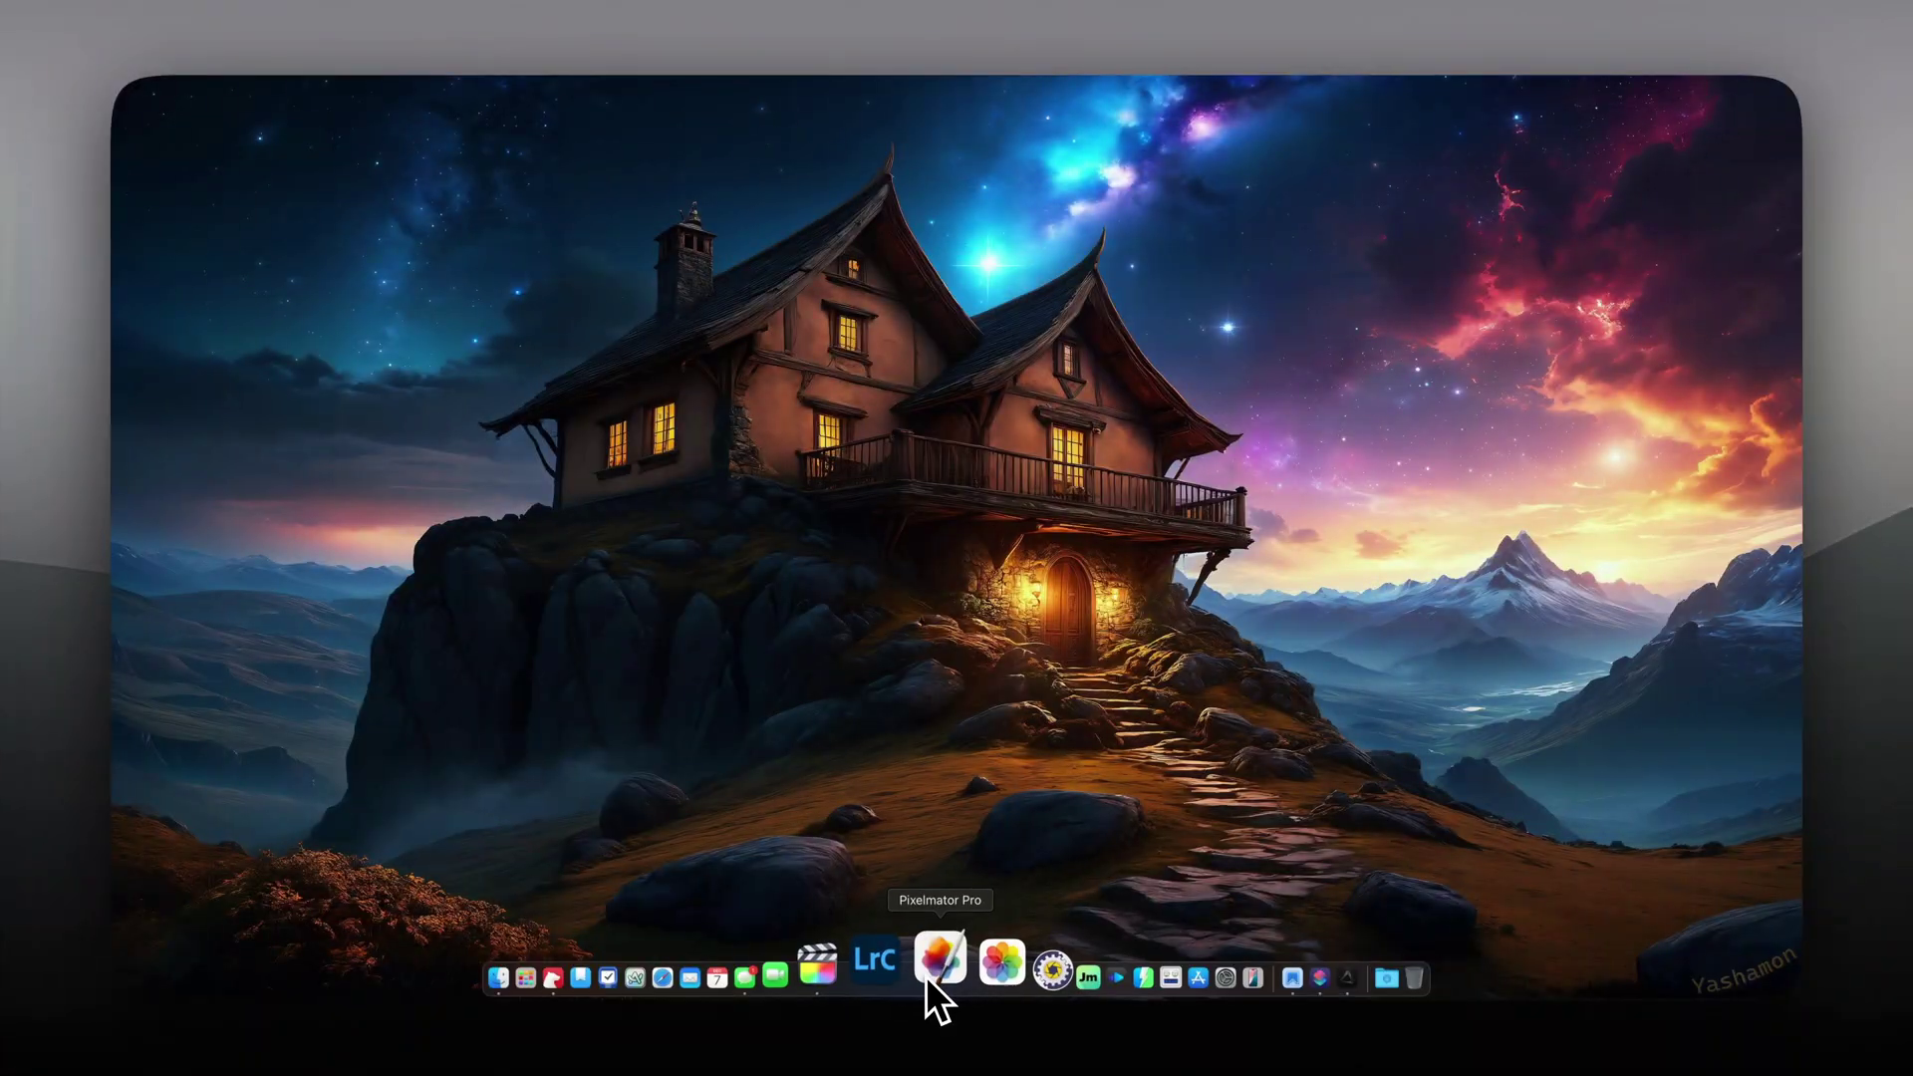
- Create a Pixelmator Pro document from the Last Used 325.12 × 182.88 mm preset and paste the blue galaxy image into it
left_click(934, 964)
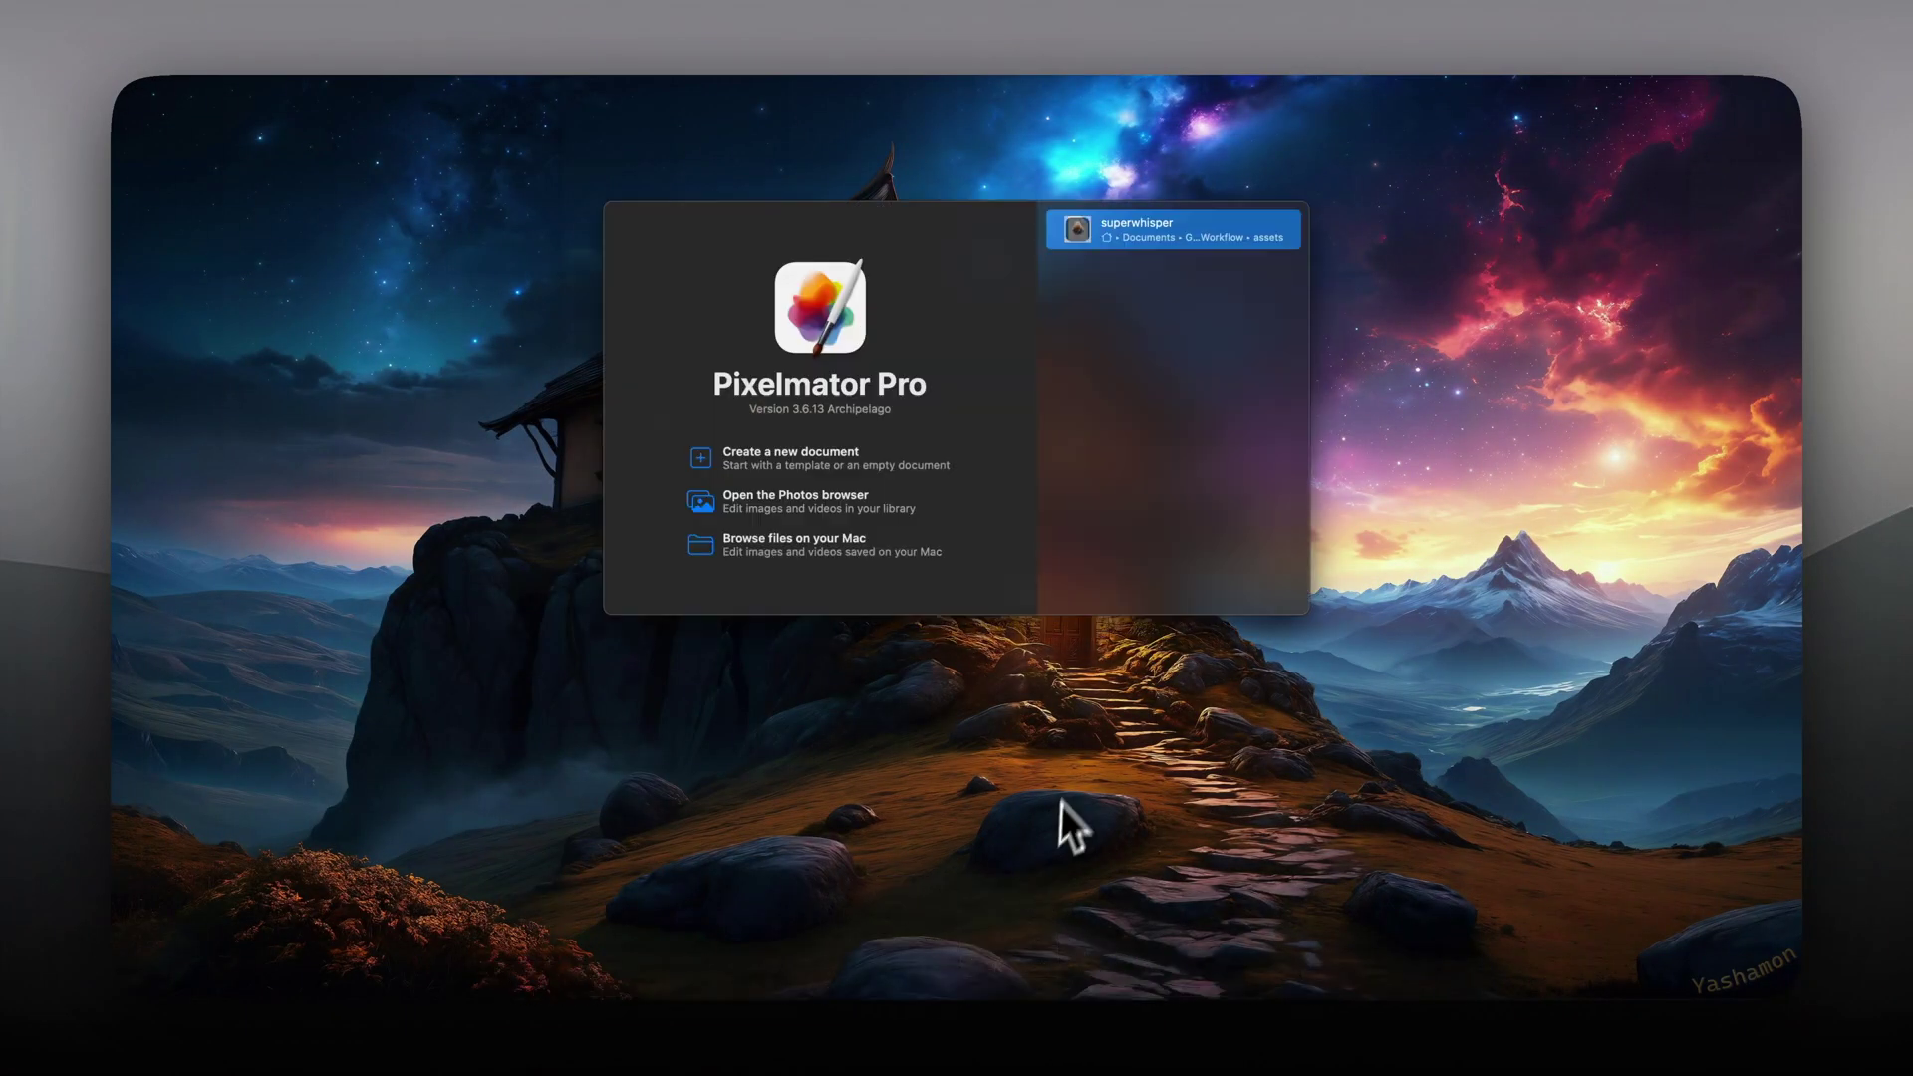
left_click(703, 464)
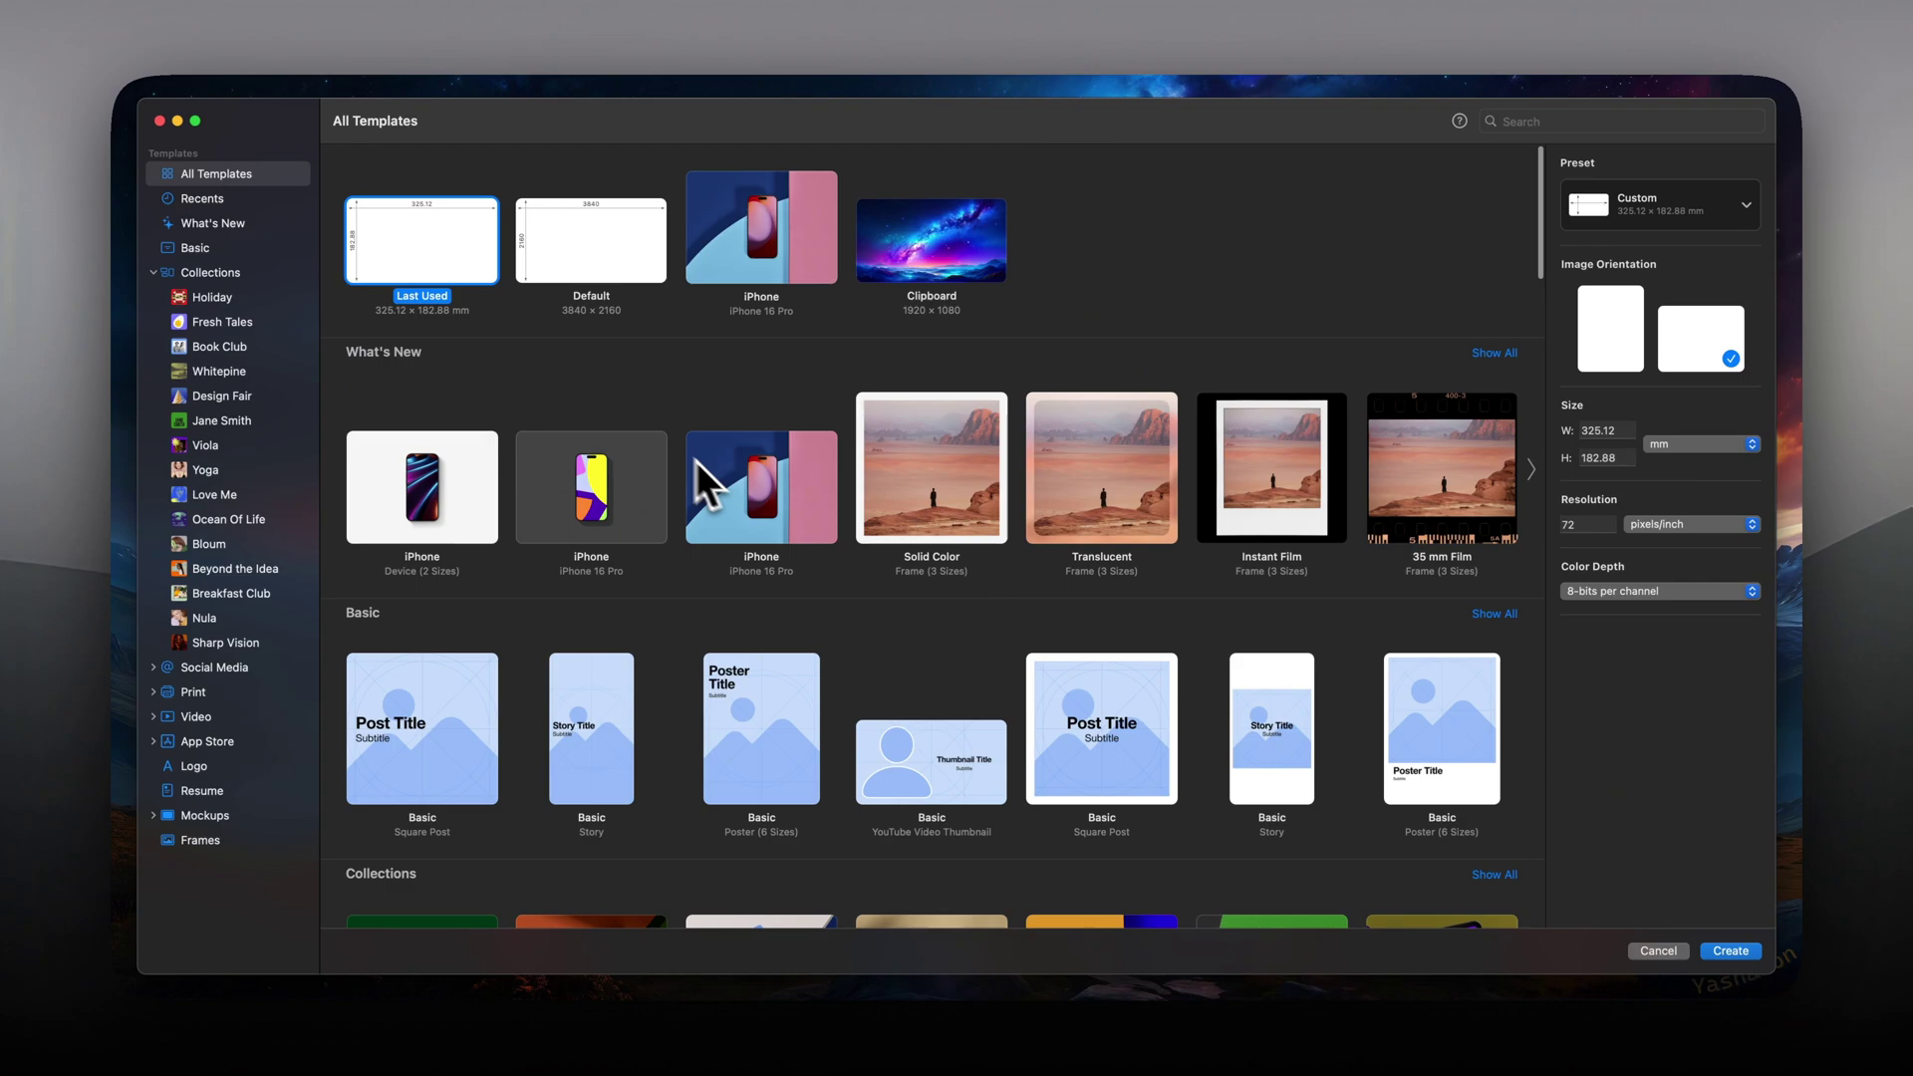
double_click(448, 275)
key("super+plus")
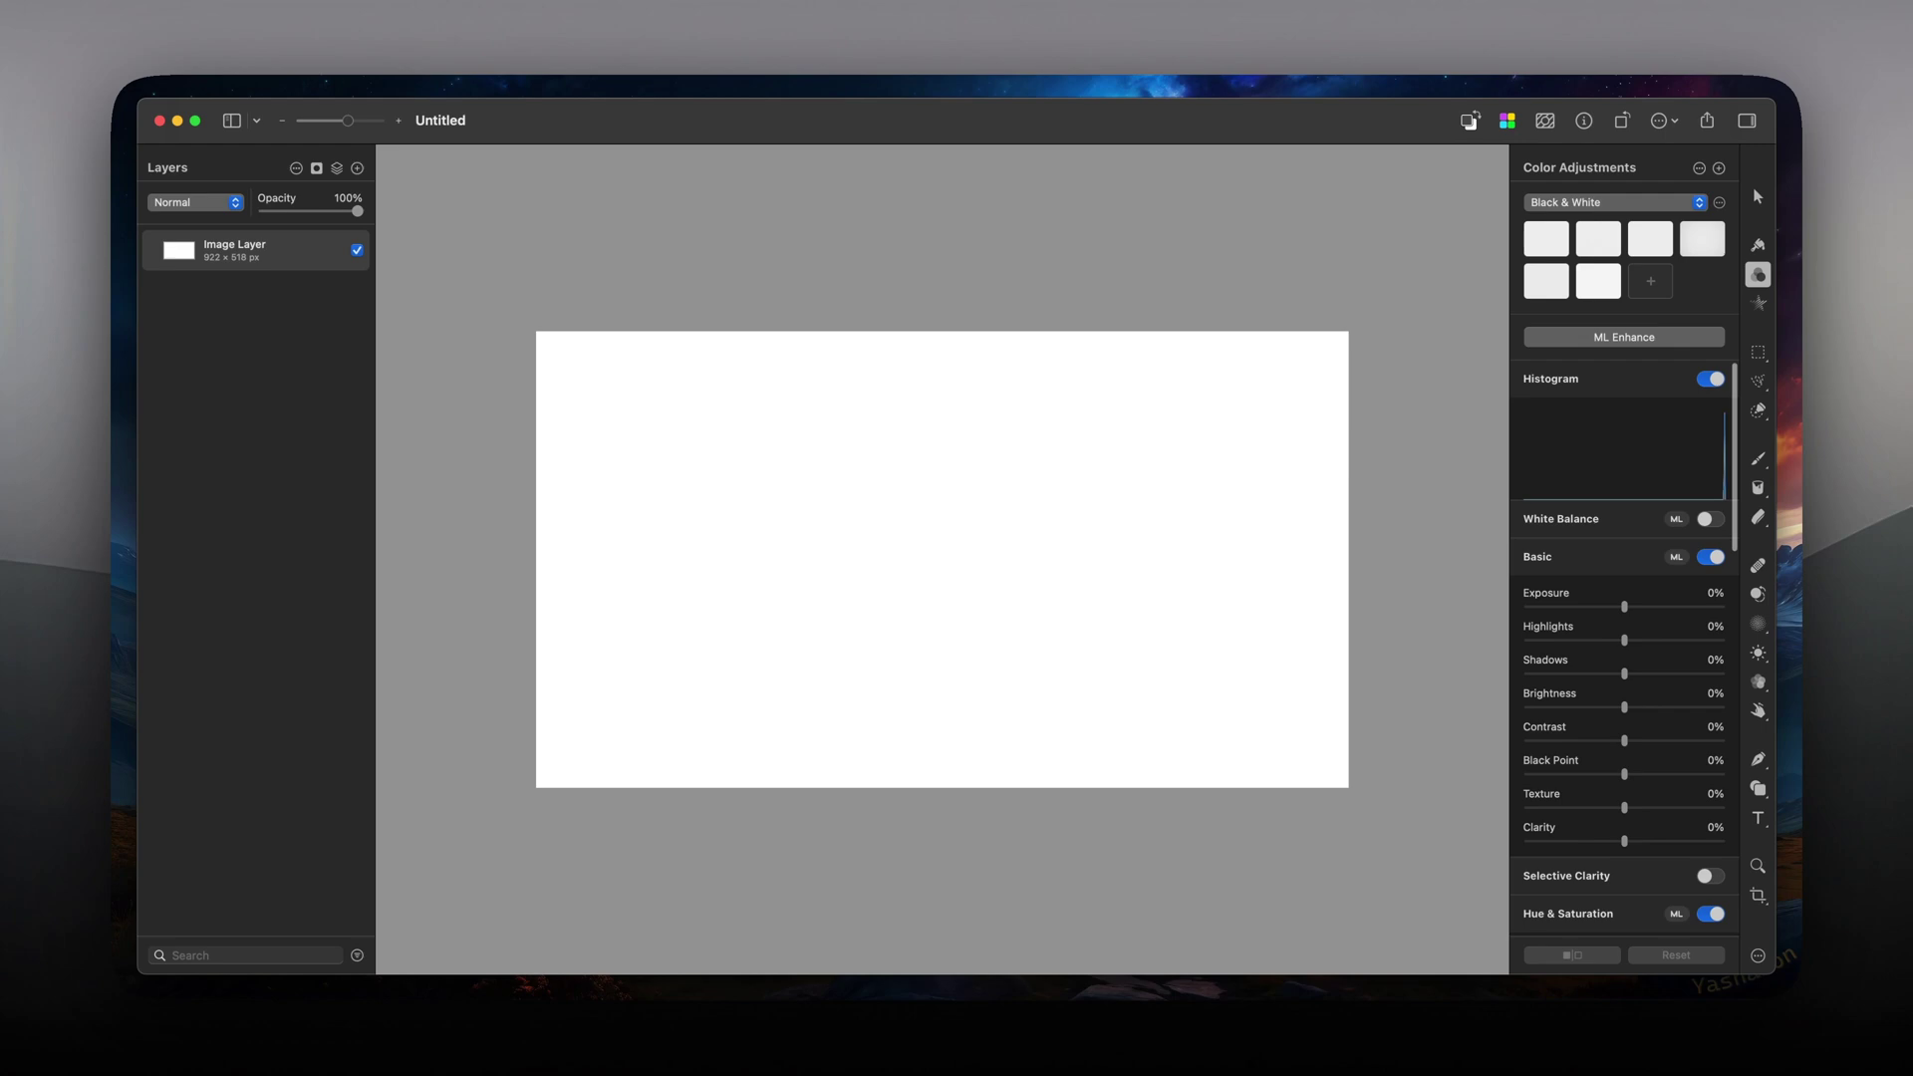
key("super+v")
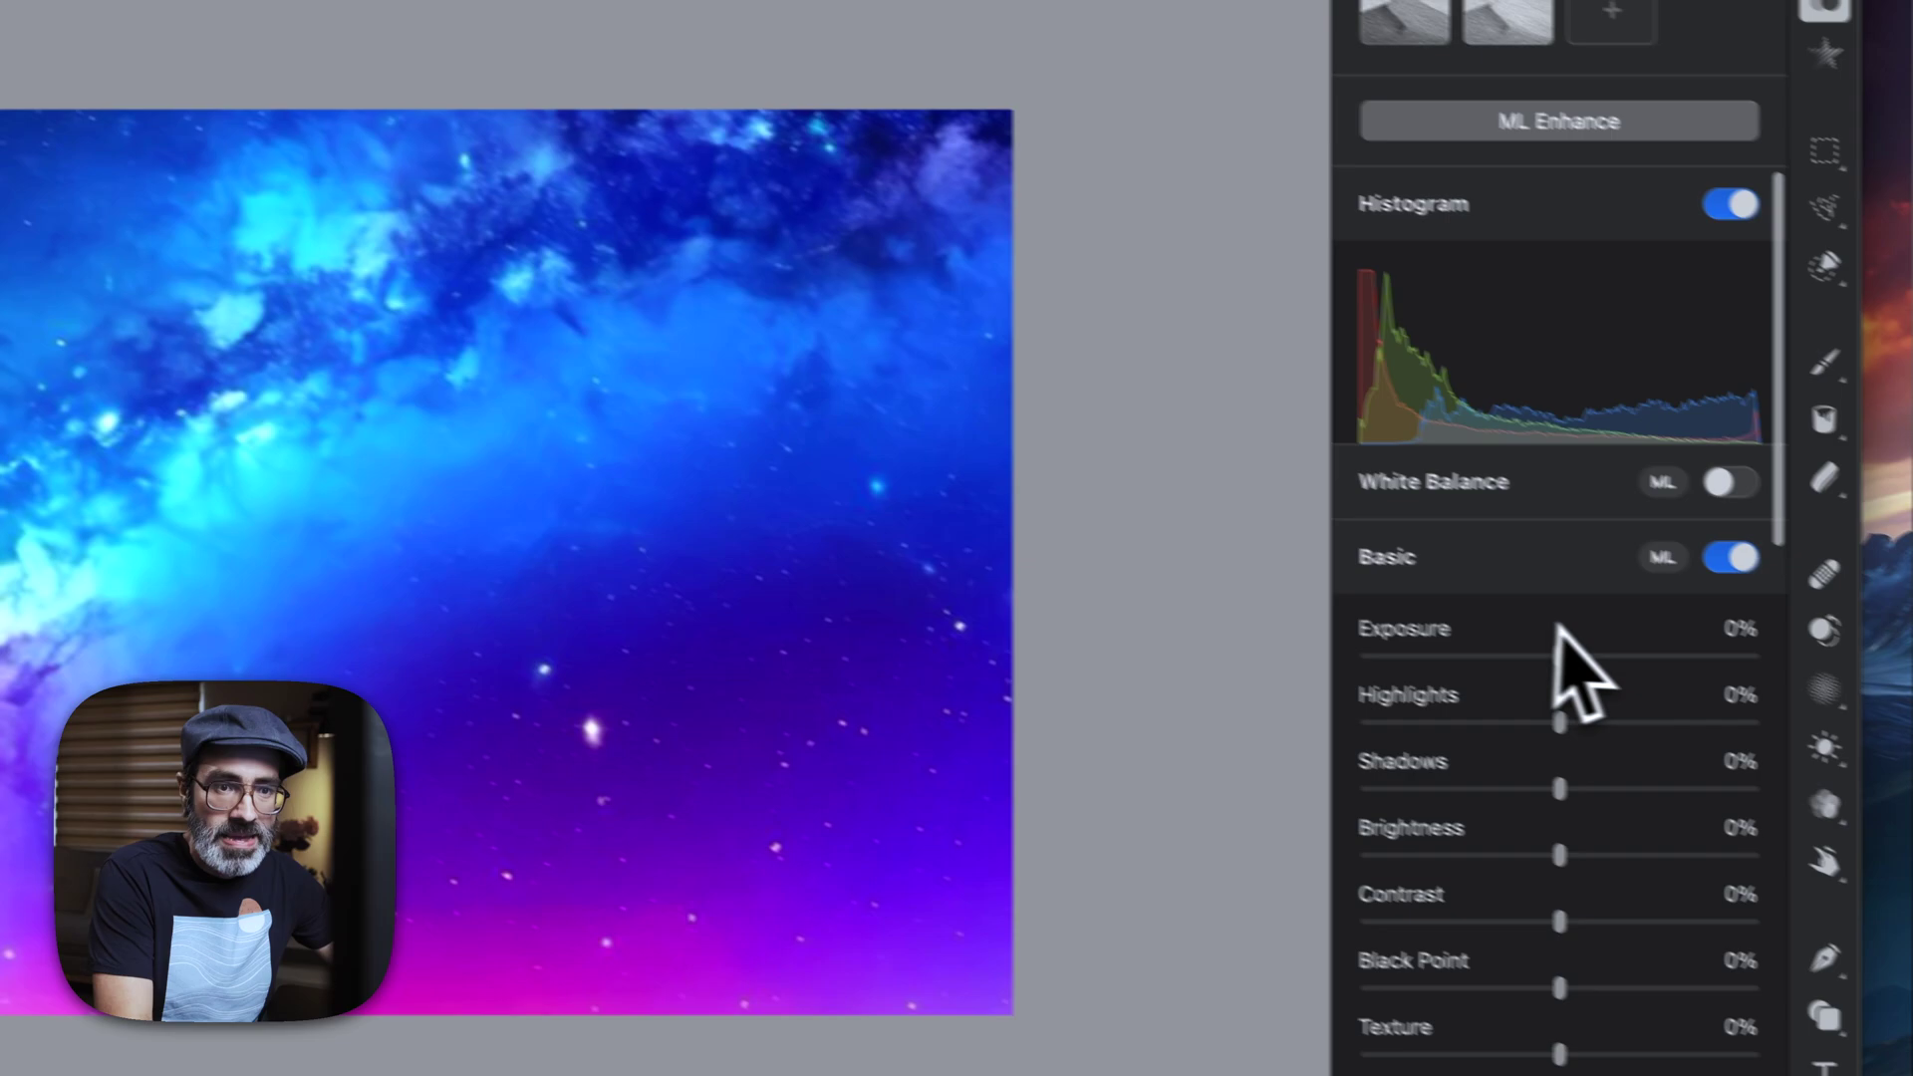
- Adjust the galaxy image's exposure to -162%, highlights to 71%, shadows to -82%, brightness to 76% and contrast to -53%
left_click_drag(1557, 670, 1335, 630)
left_click_drag(1485, 696, 1622, 693)
left_click_drag(1487, 762, 1325, 763)
left_click_drag(1485, 560, 1636, 560)
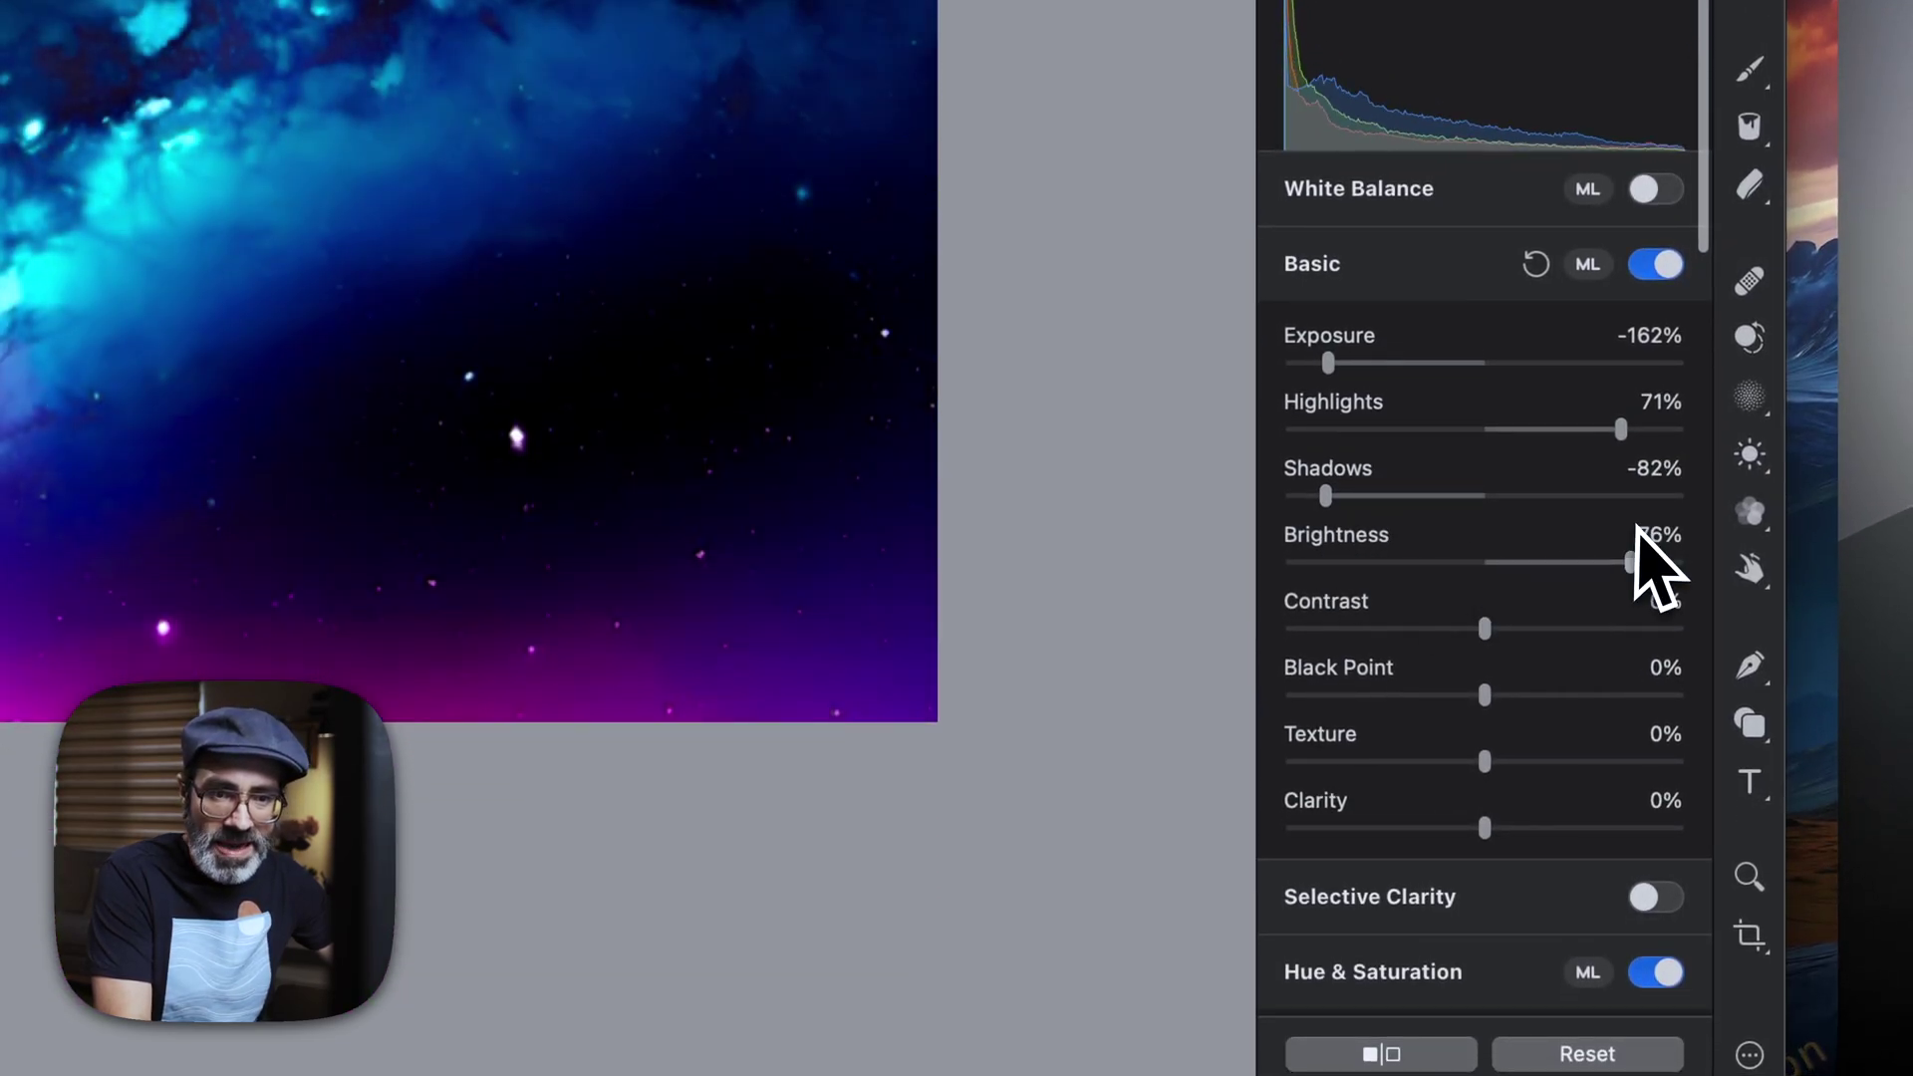
left_click_drag(1485, 628, 1379, 628)
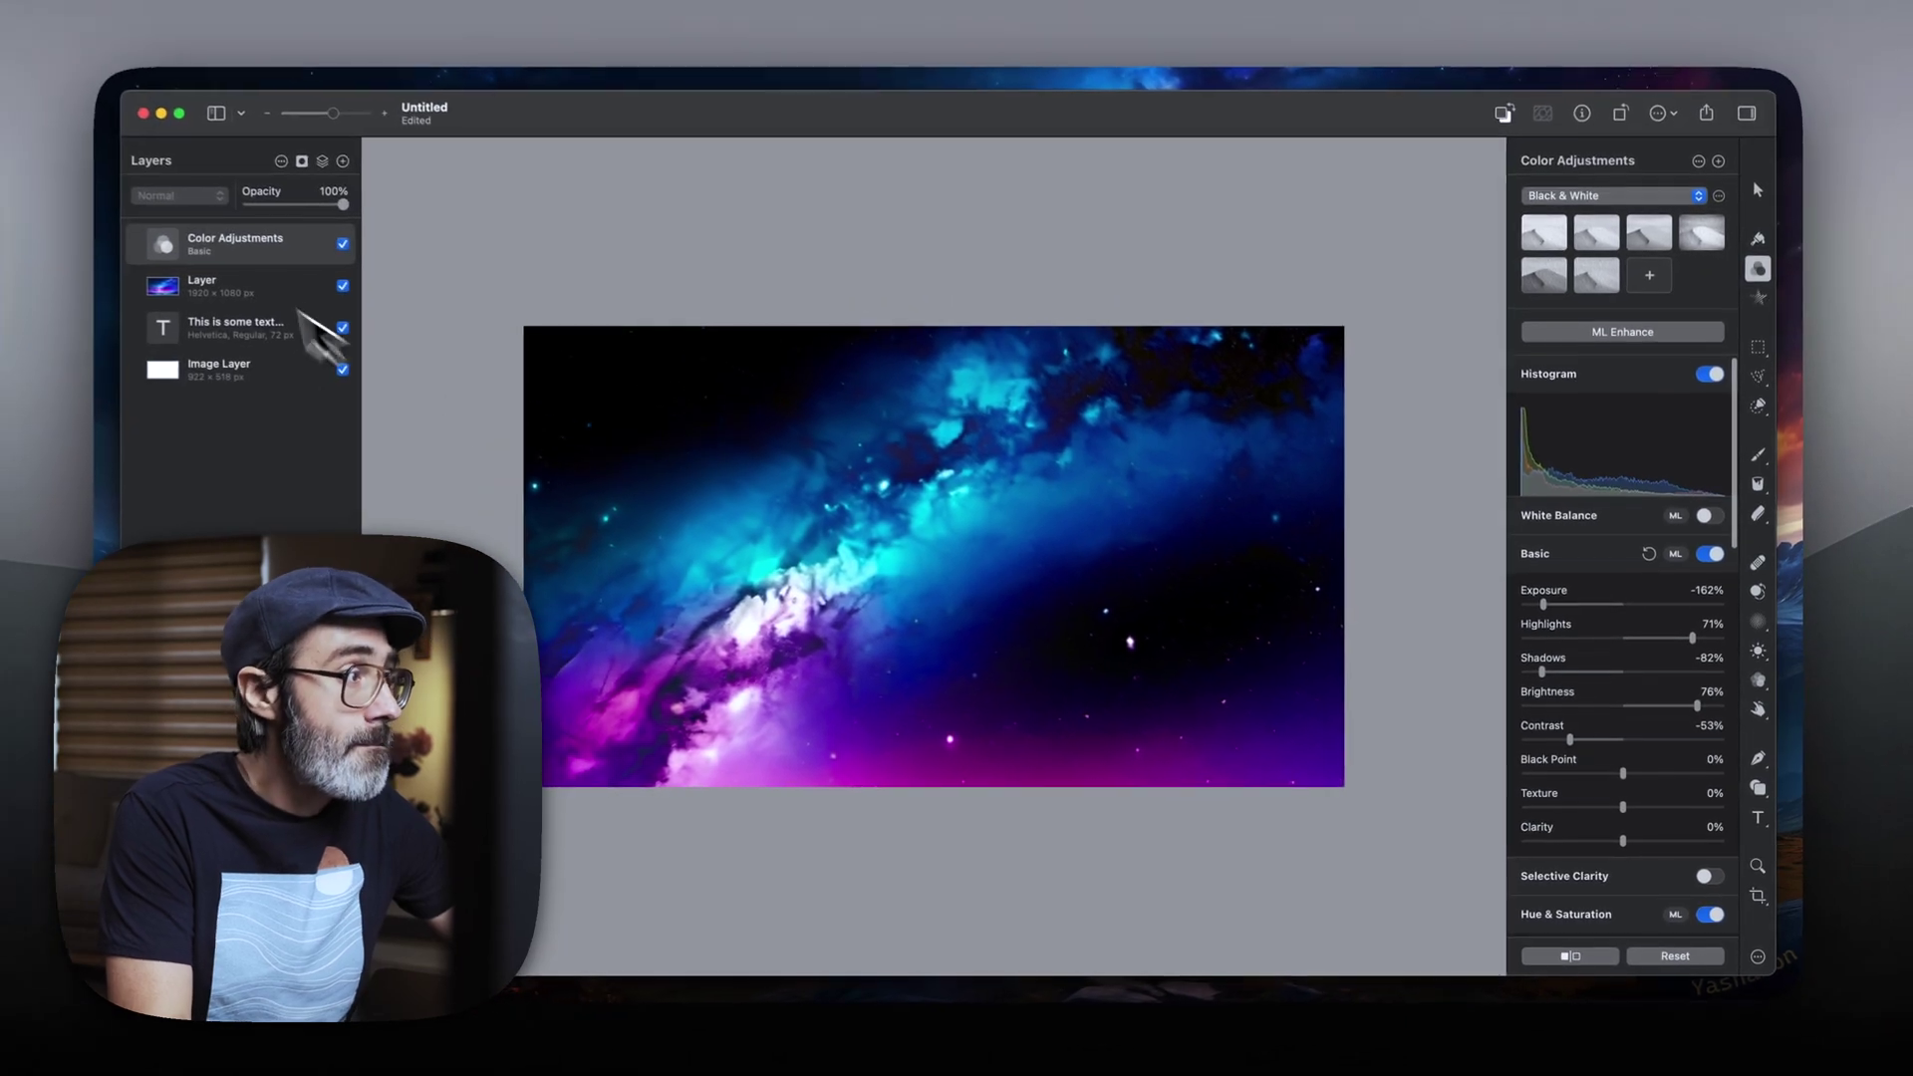
- Copy the Color Adjustments layer and add the current clipboard to PasteFlow as RAW data
right_click(319, 274)
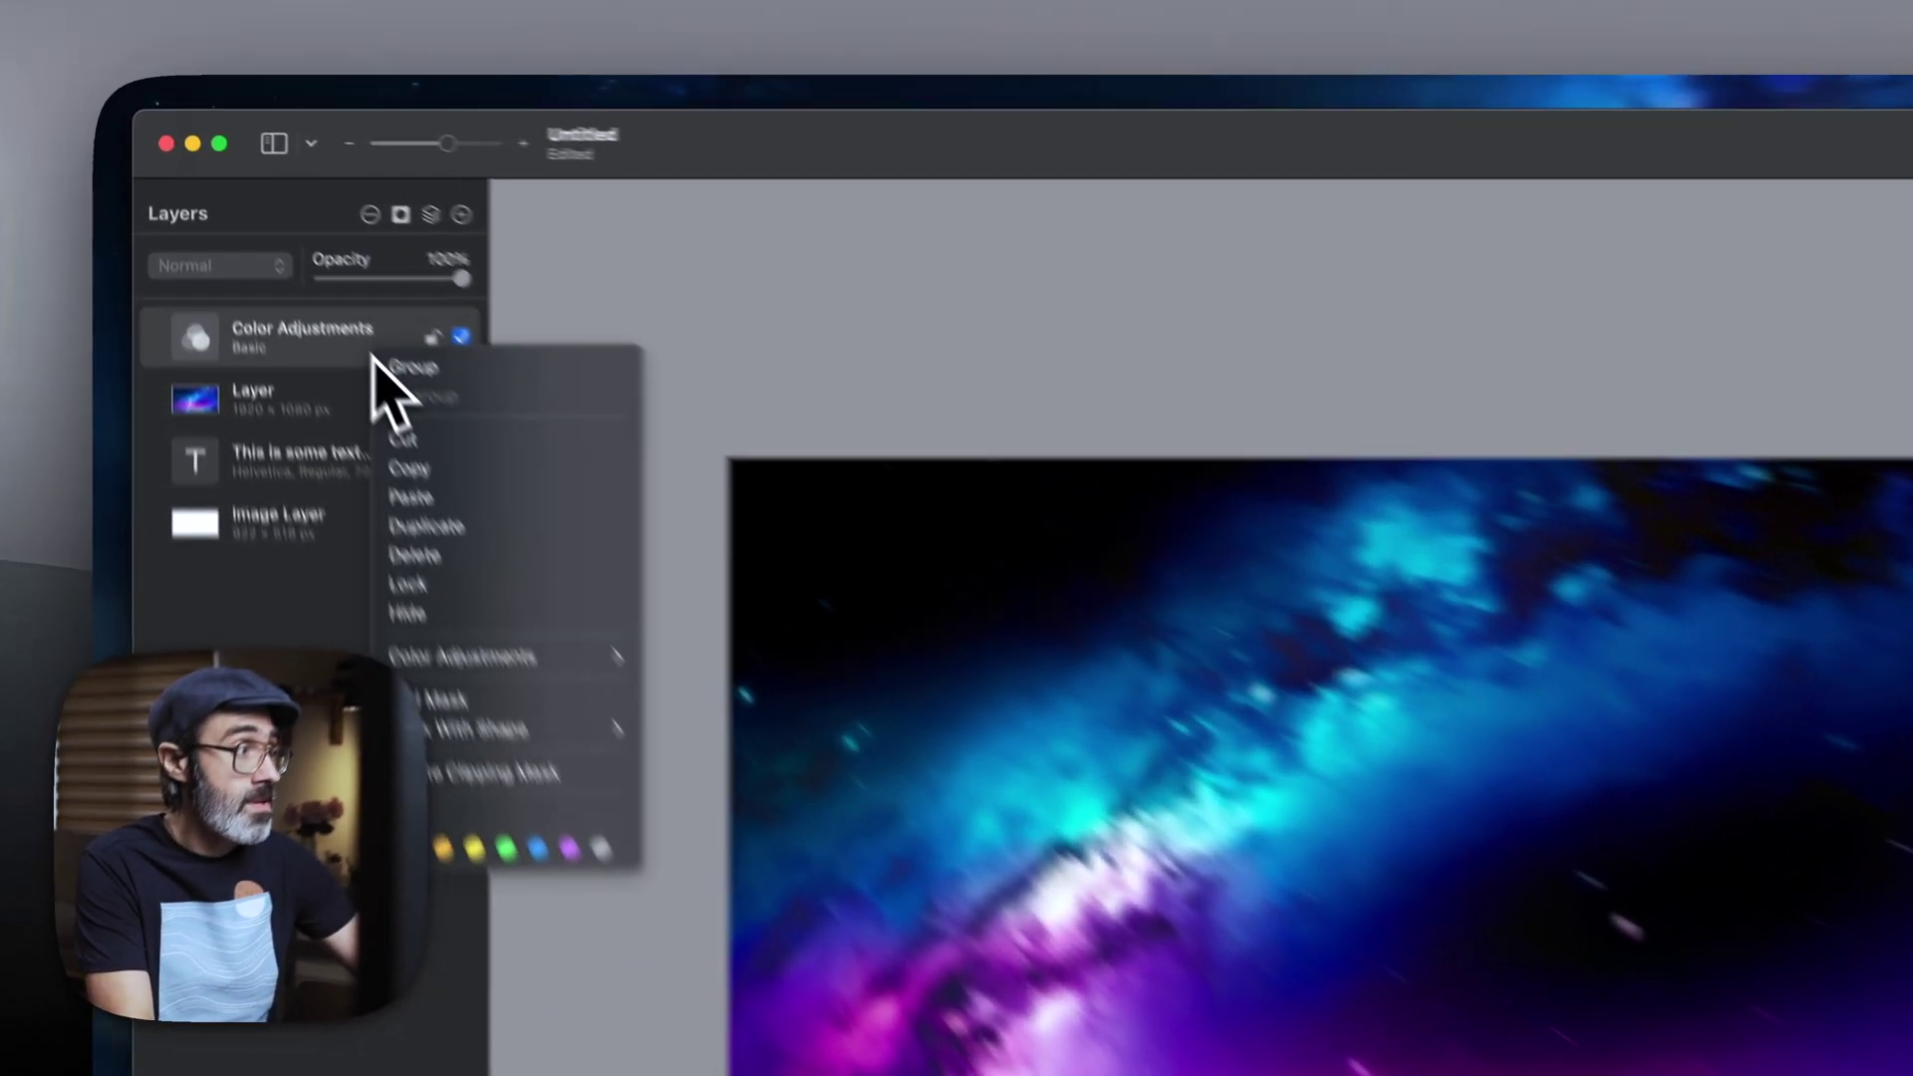
left_click(332, 337)
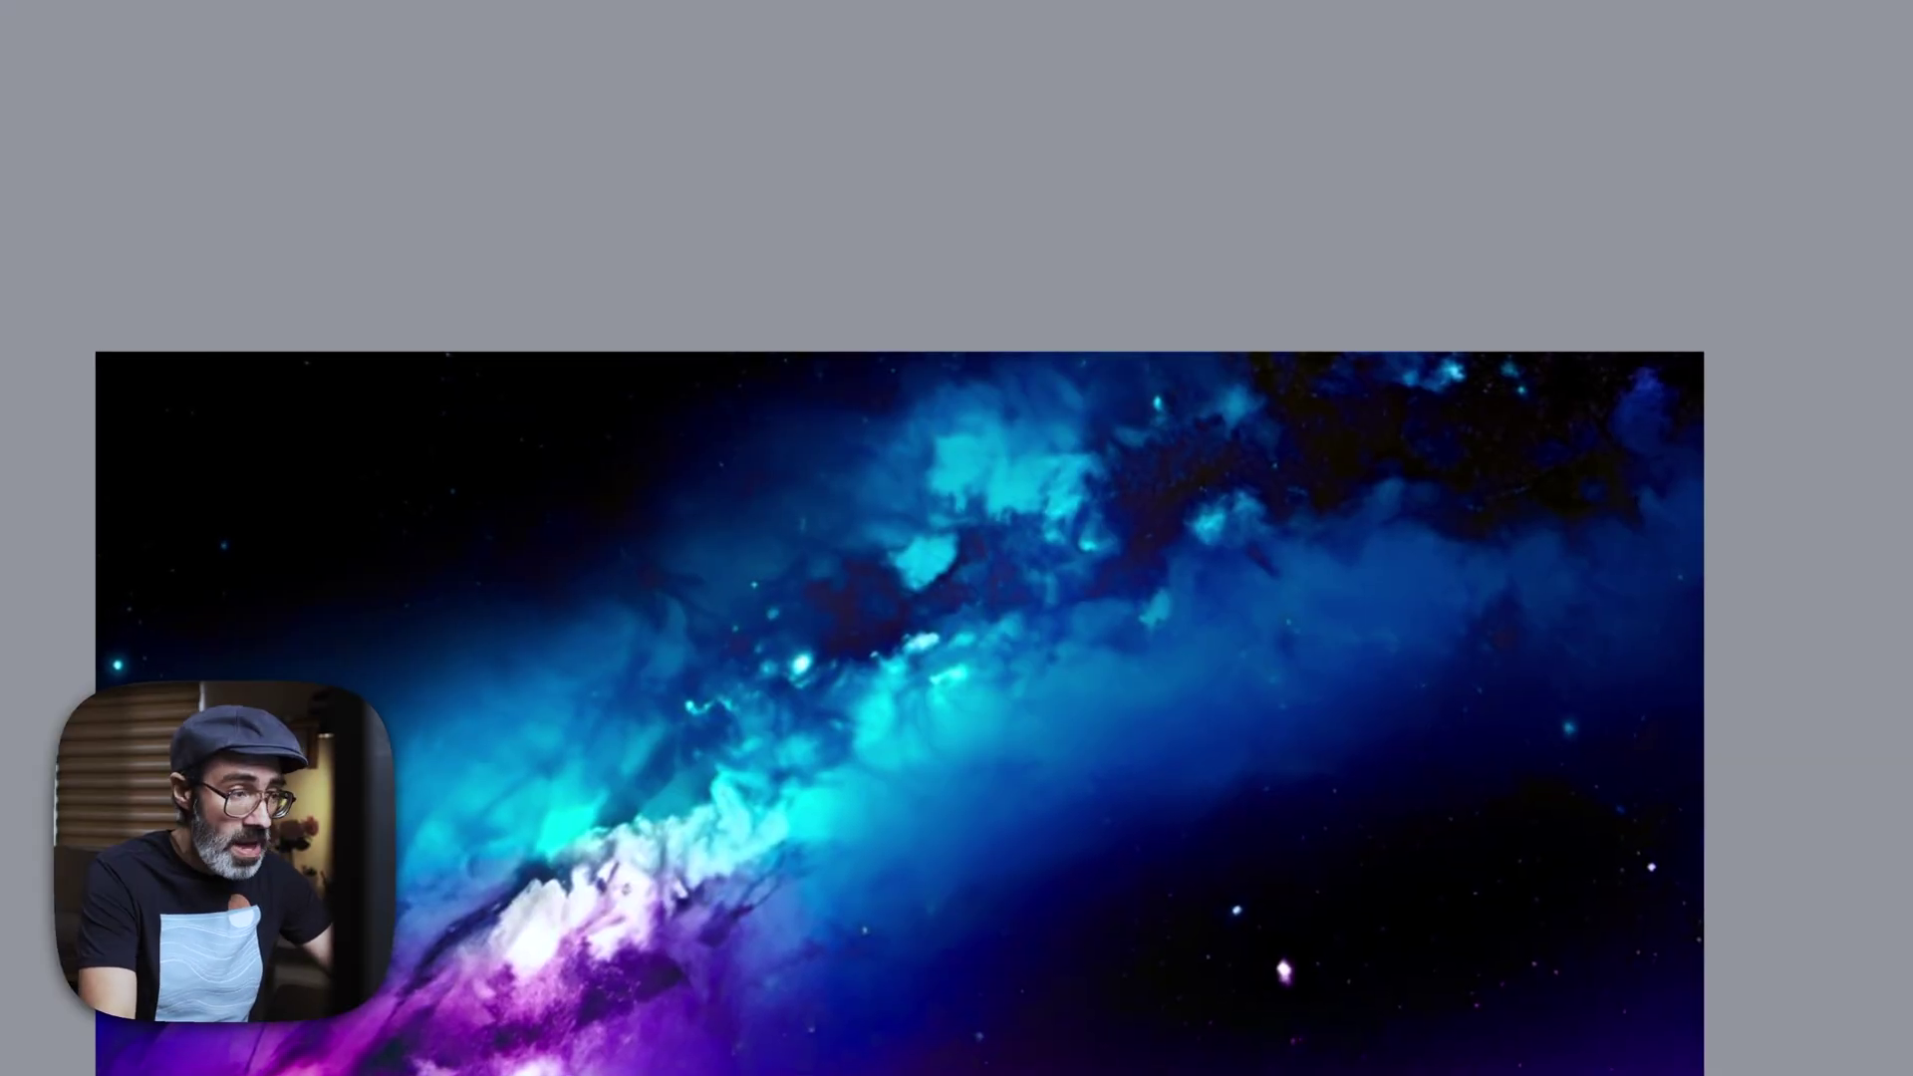
key("super+shift+v")
key("Down")
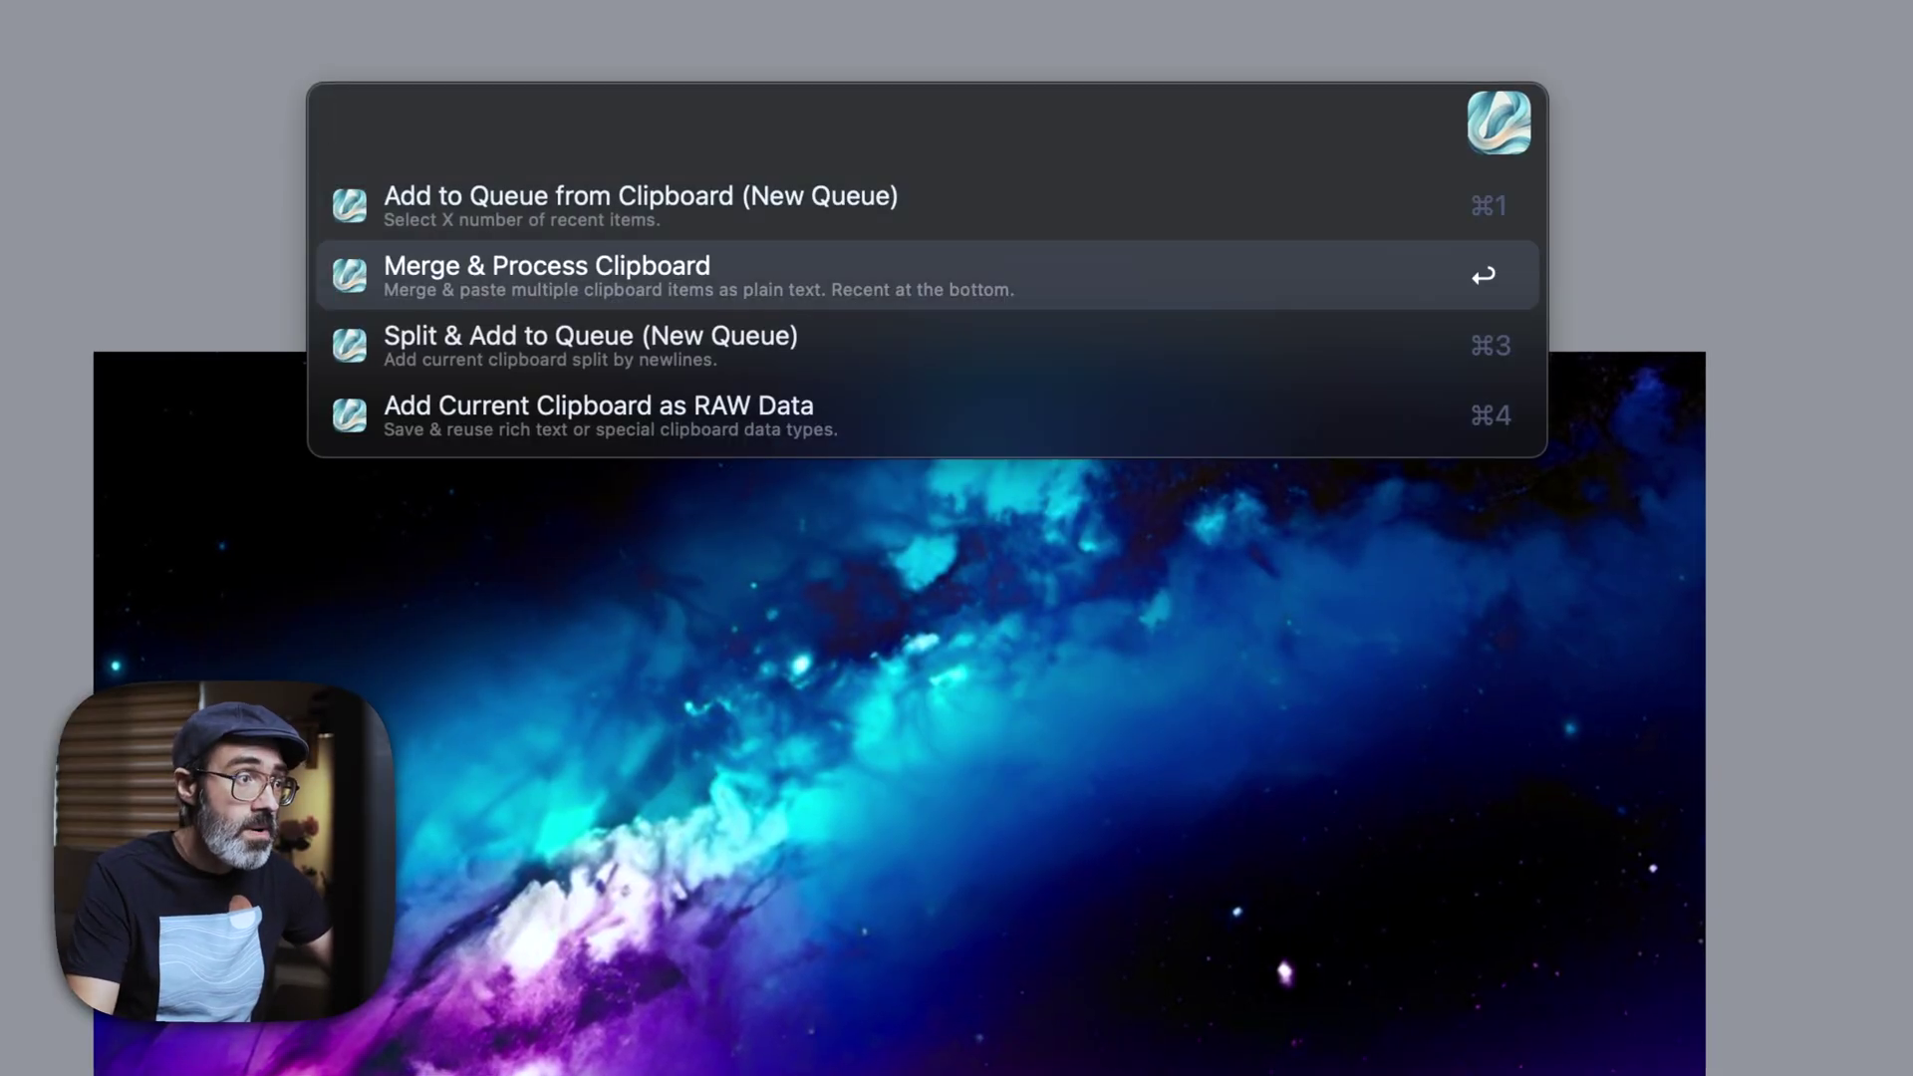
key("Down")
key("Down")
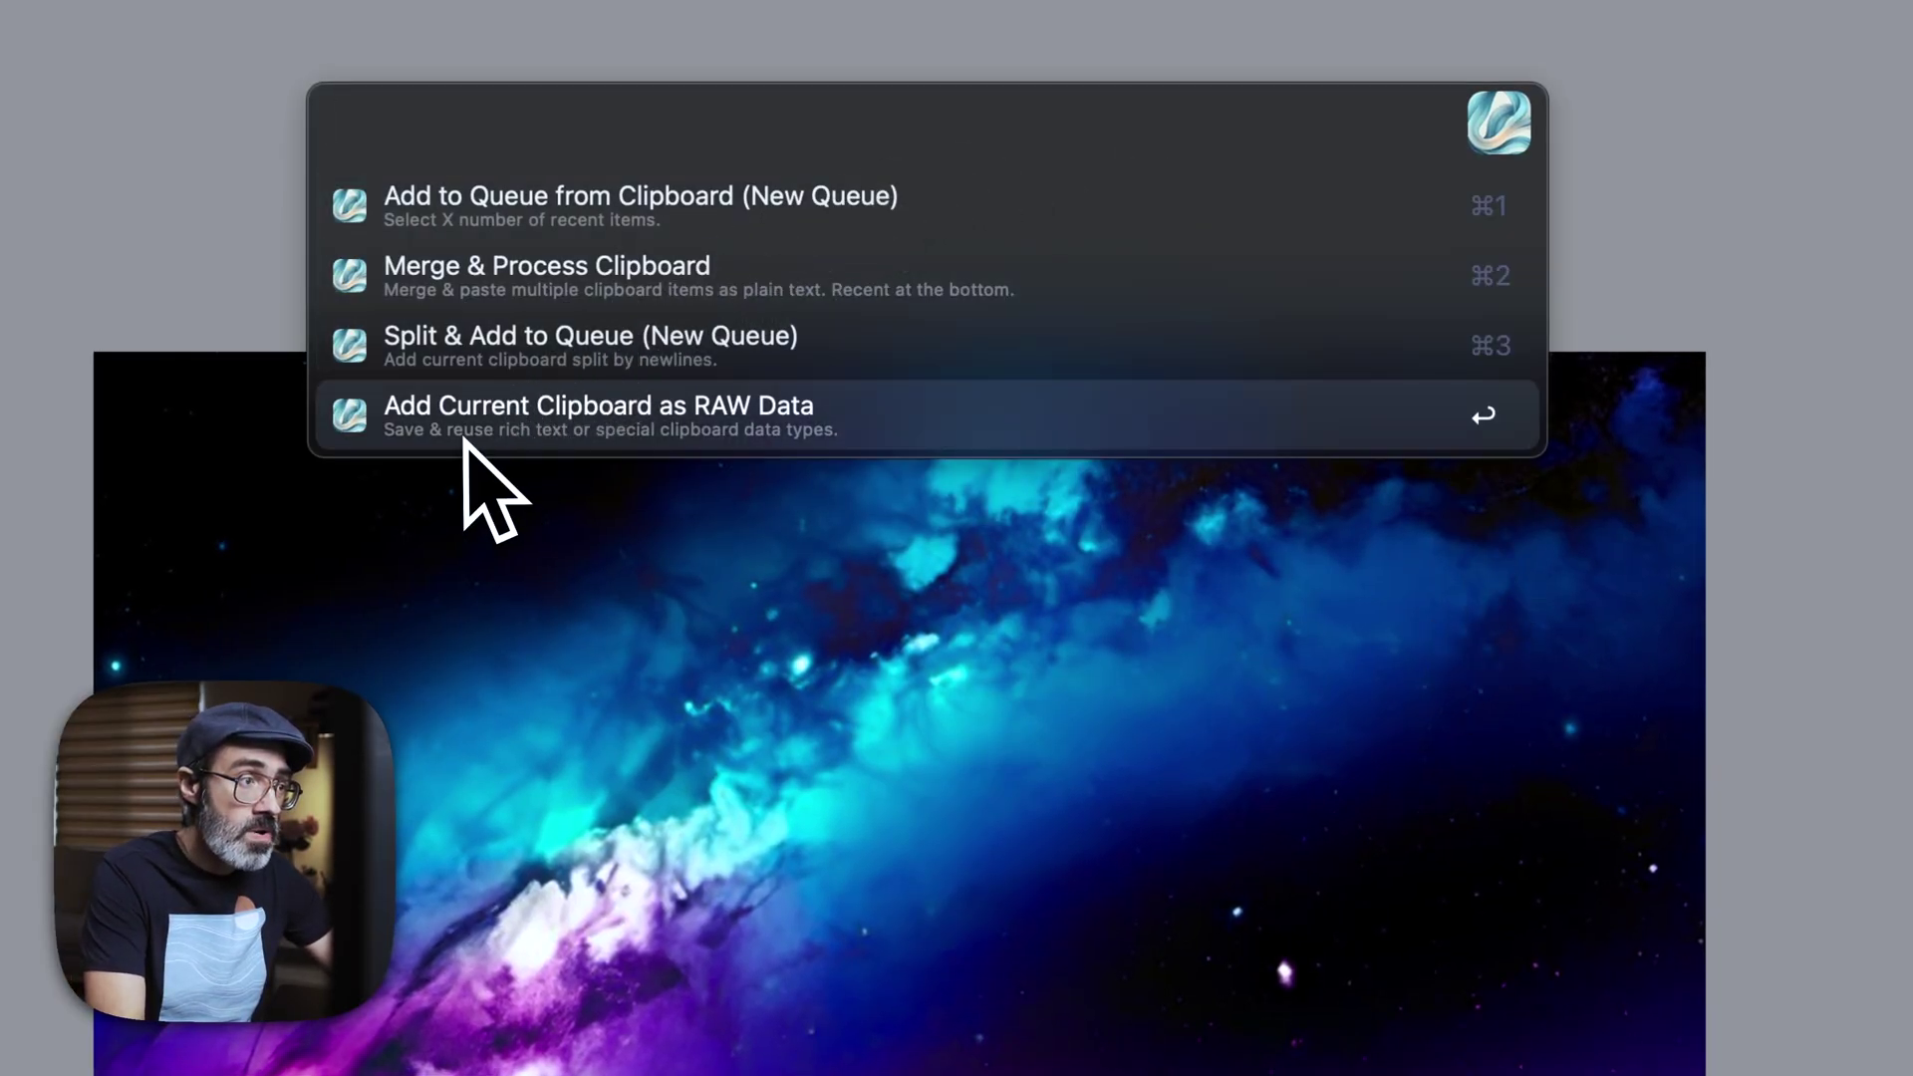
left_click(723, 419)
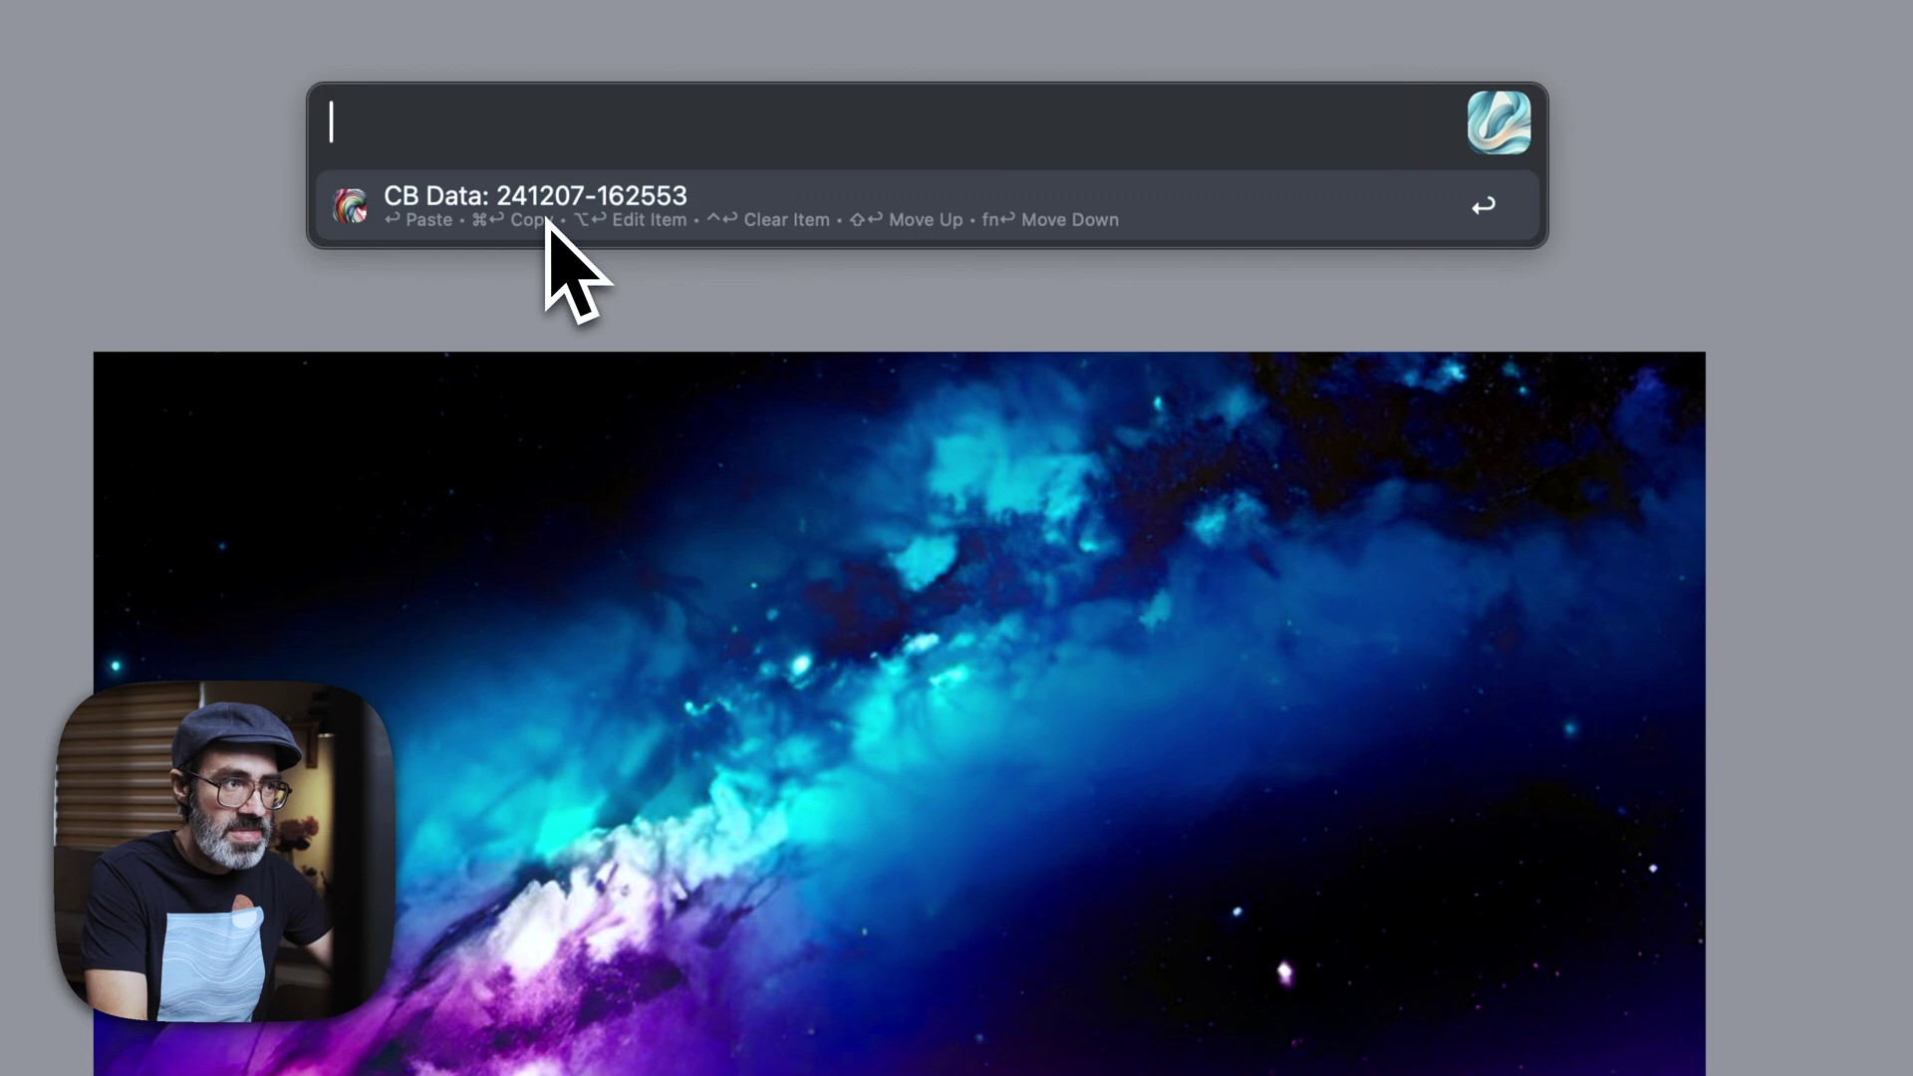
- Rename the saved clipboard data item in PasteFlow as "Color Adjustments"
key("alt+Return")
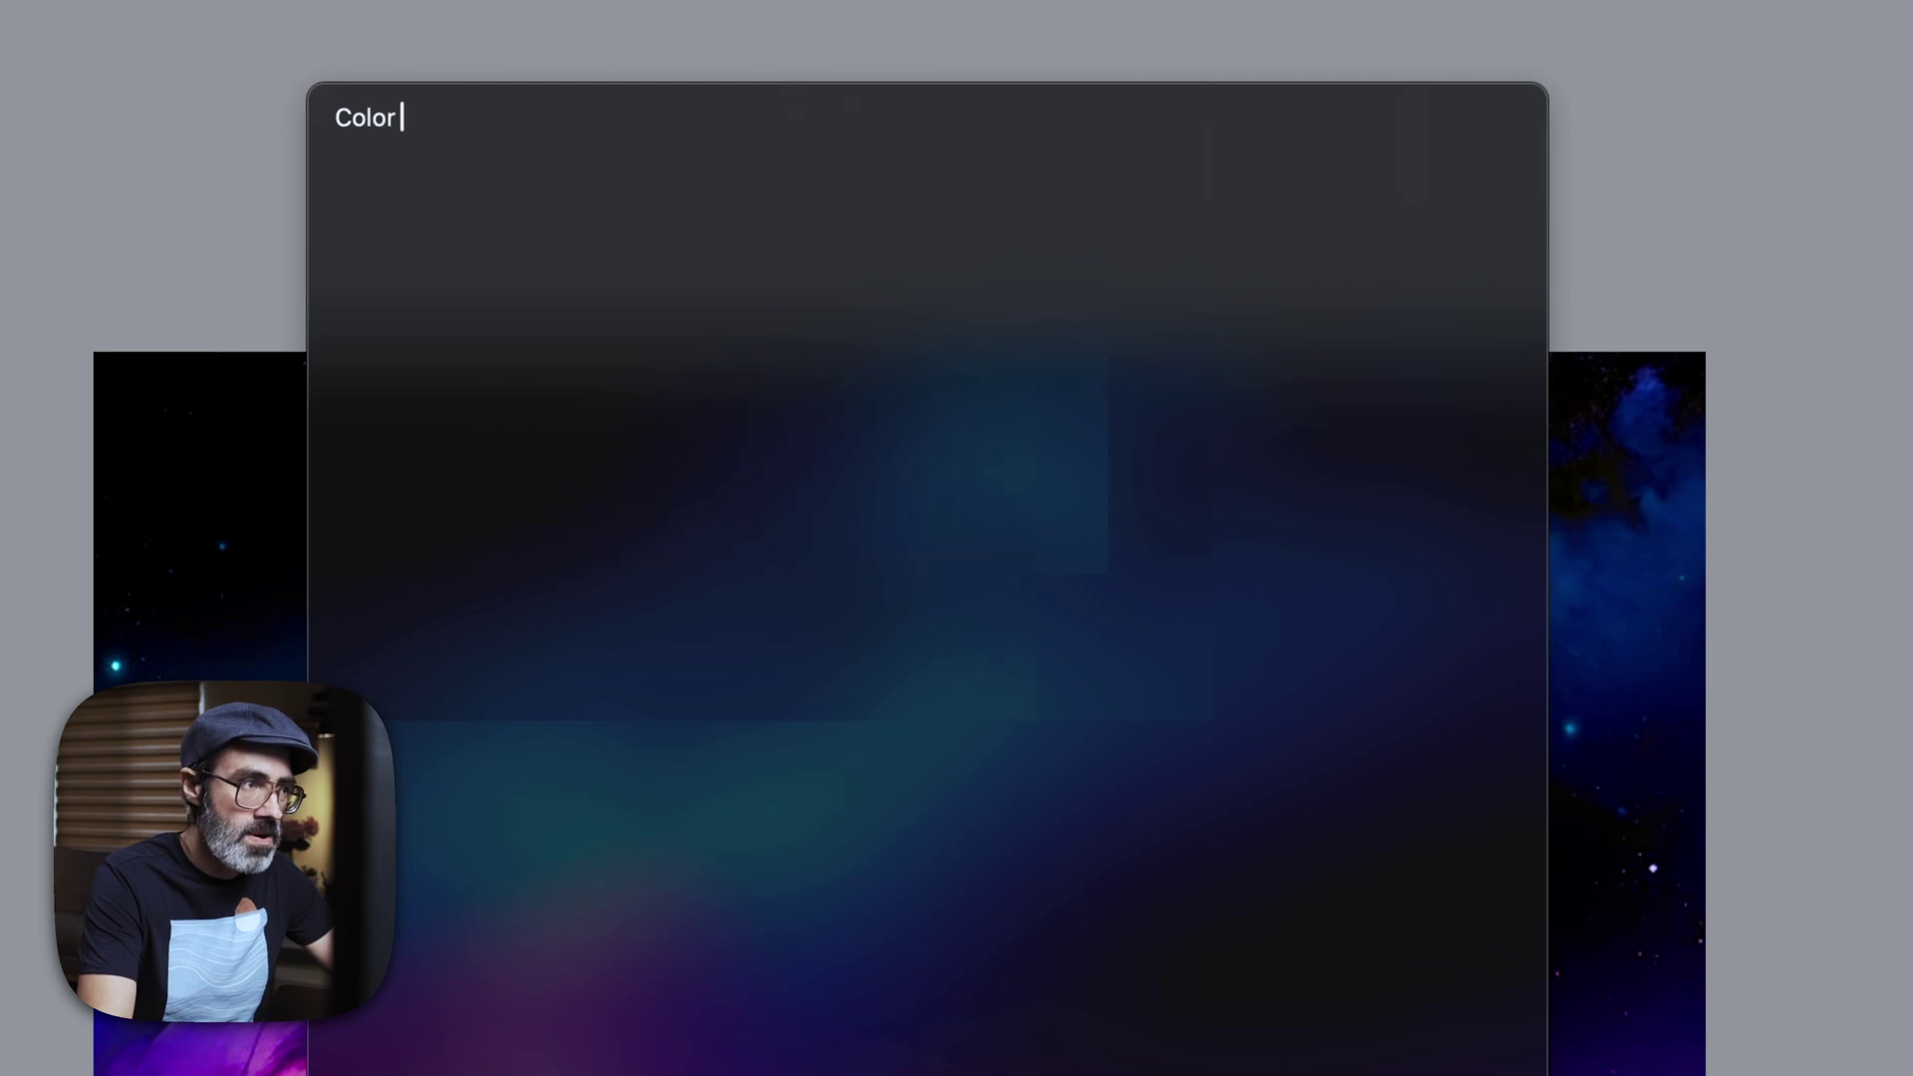
type("Color Adjustments")
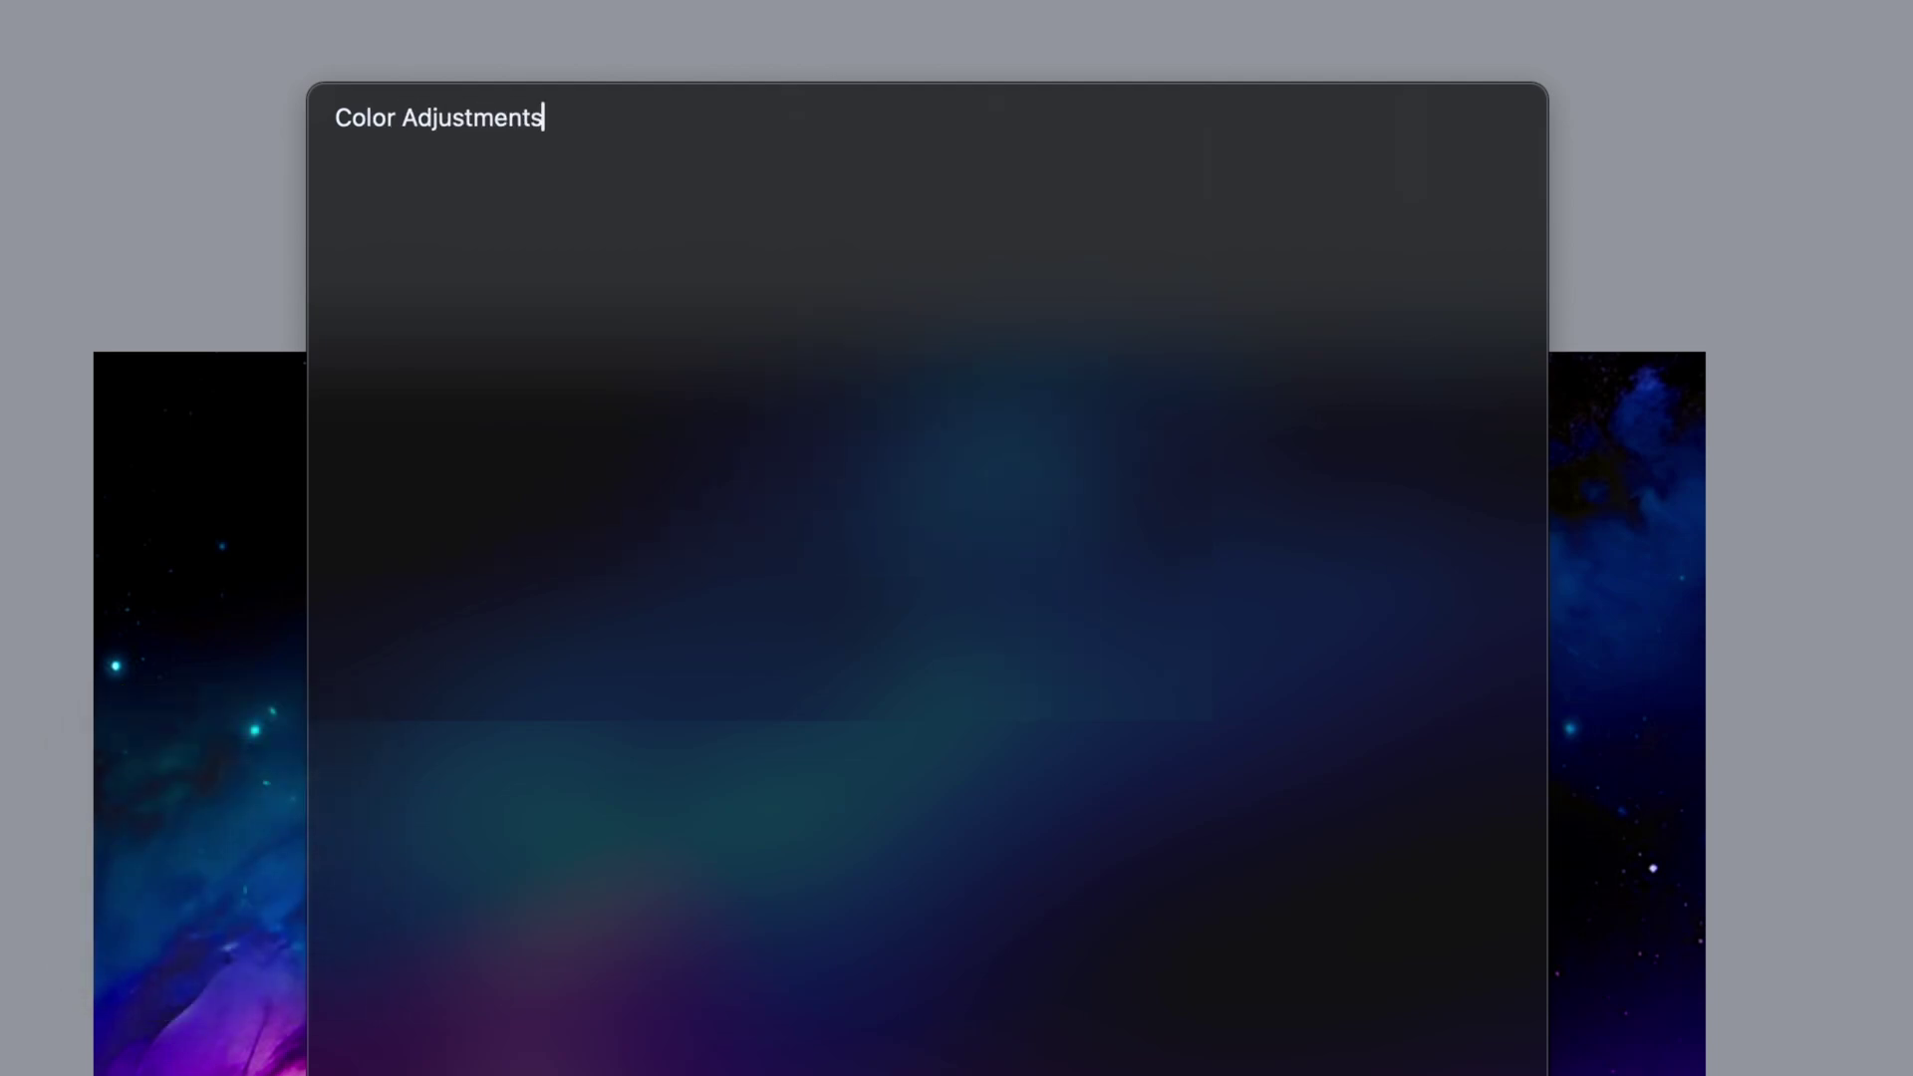
key("super+s")
key("Return")
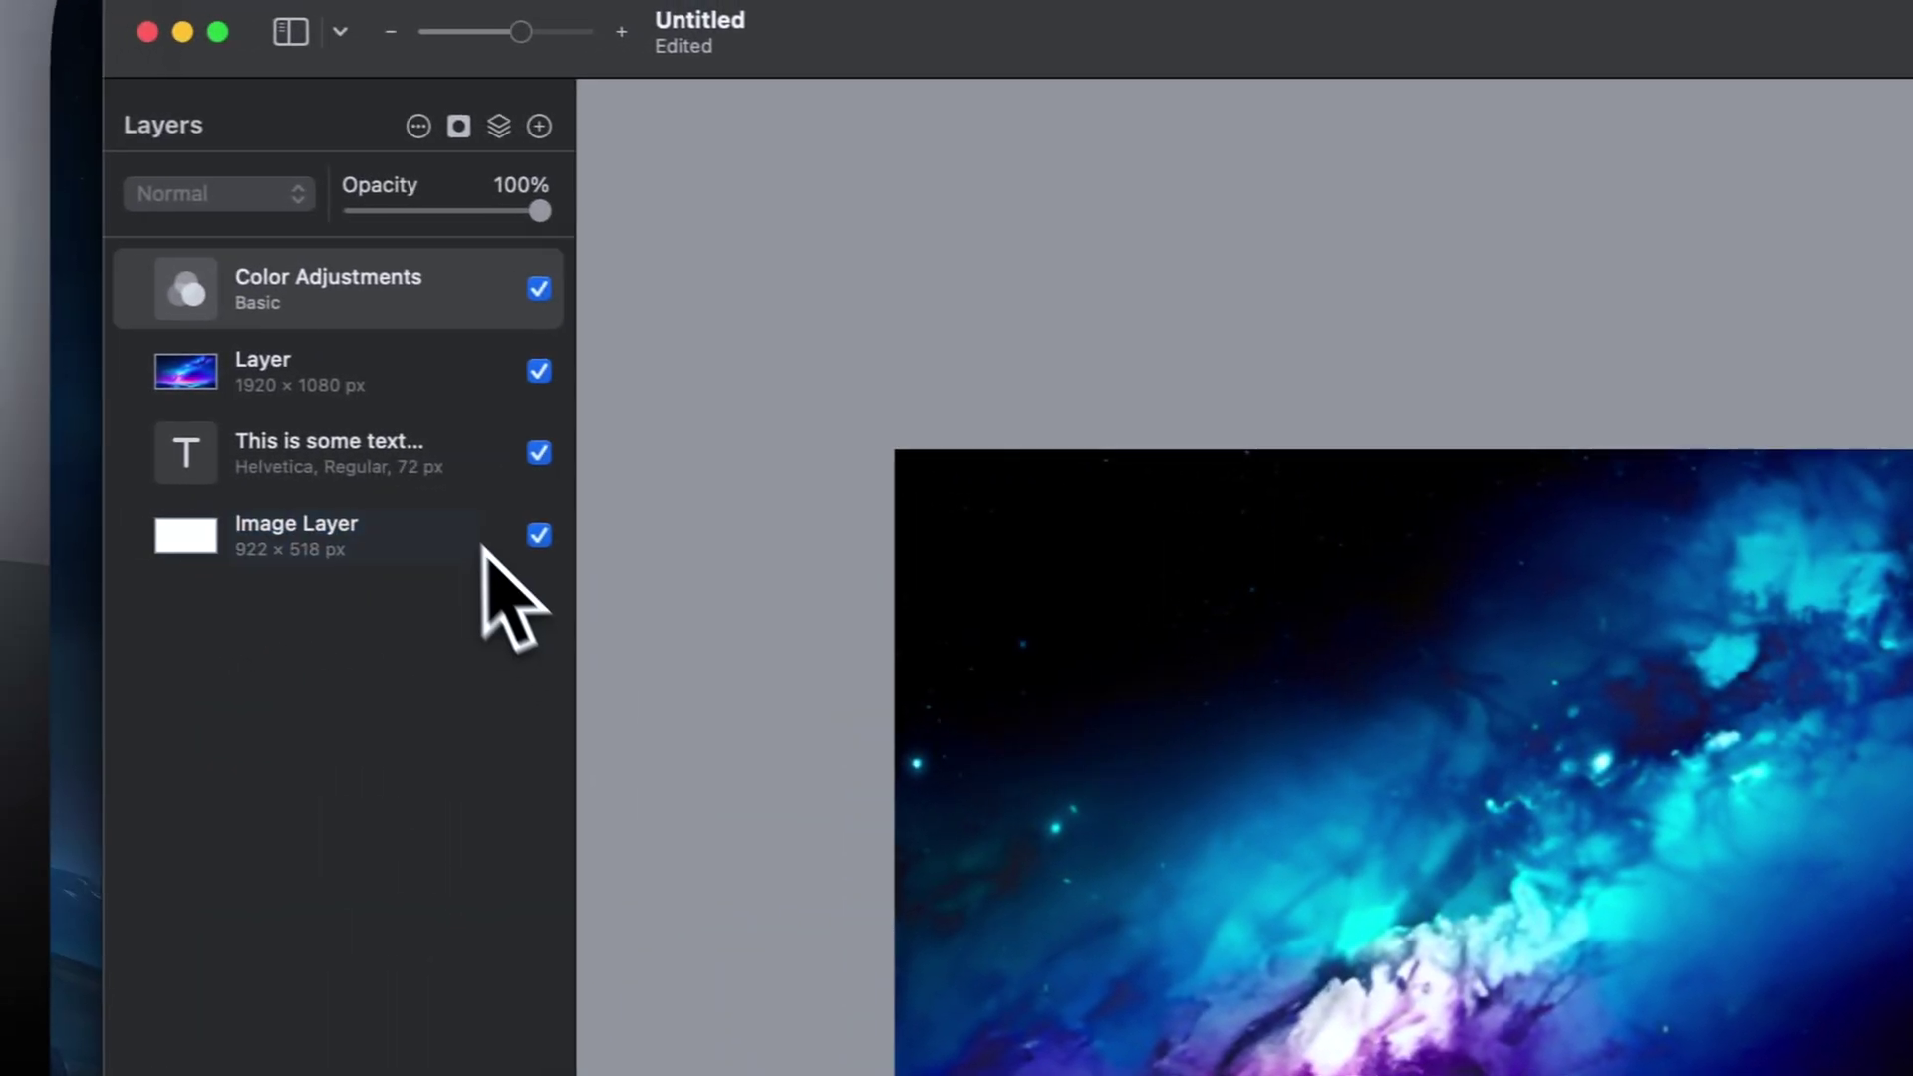
- Delete the layers added above Image Layer and paste in 1353567.png from the Finder folder i
left_click(461, 504, "shift")
key("Delete")
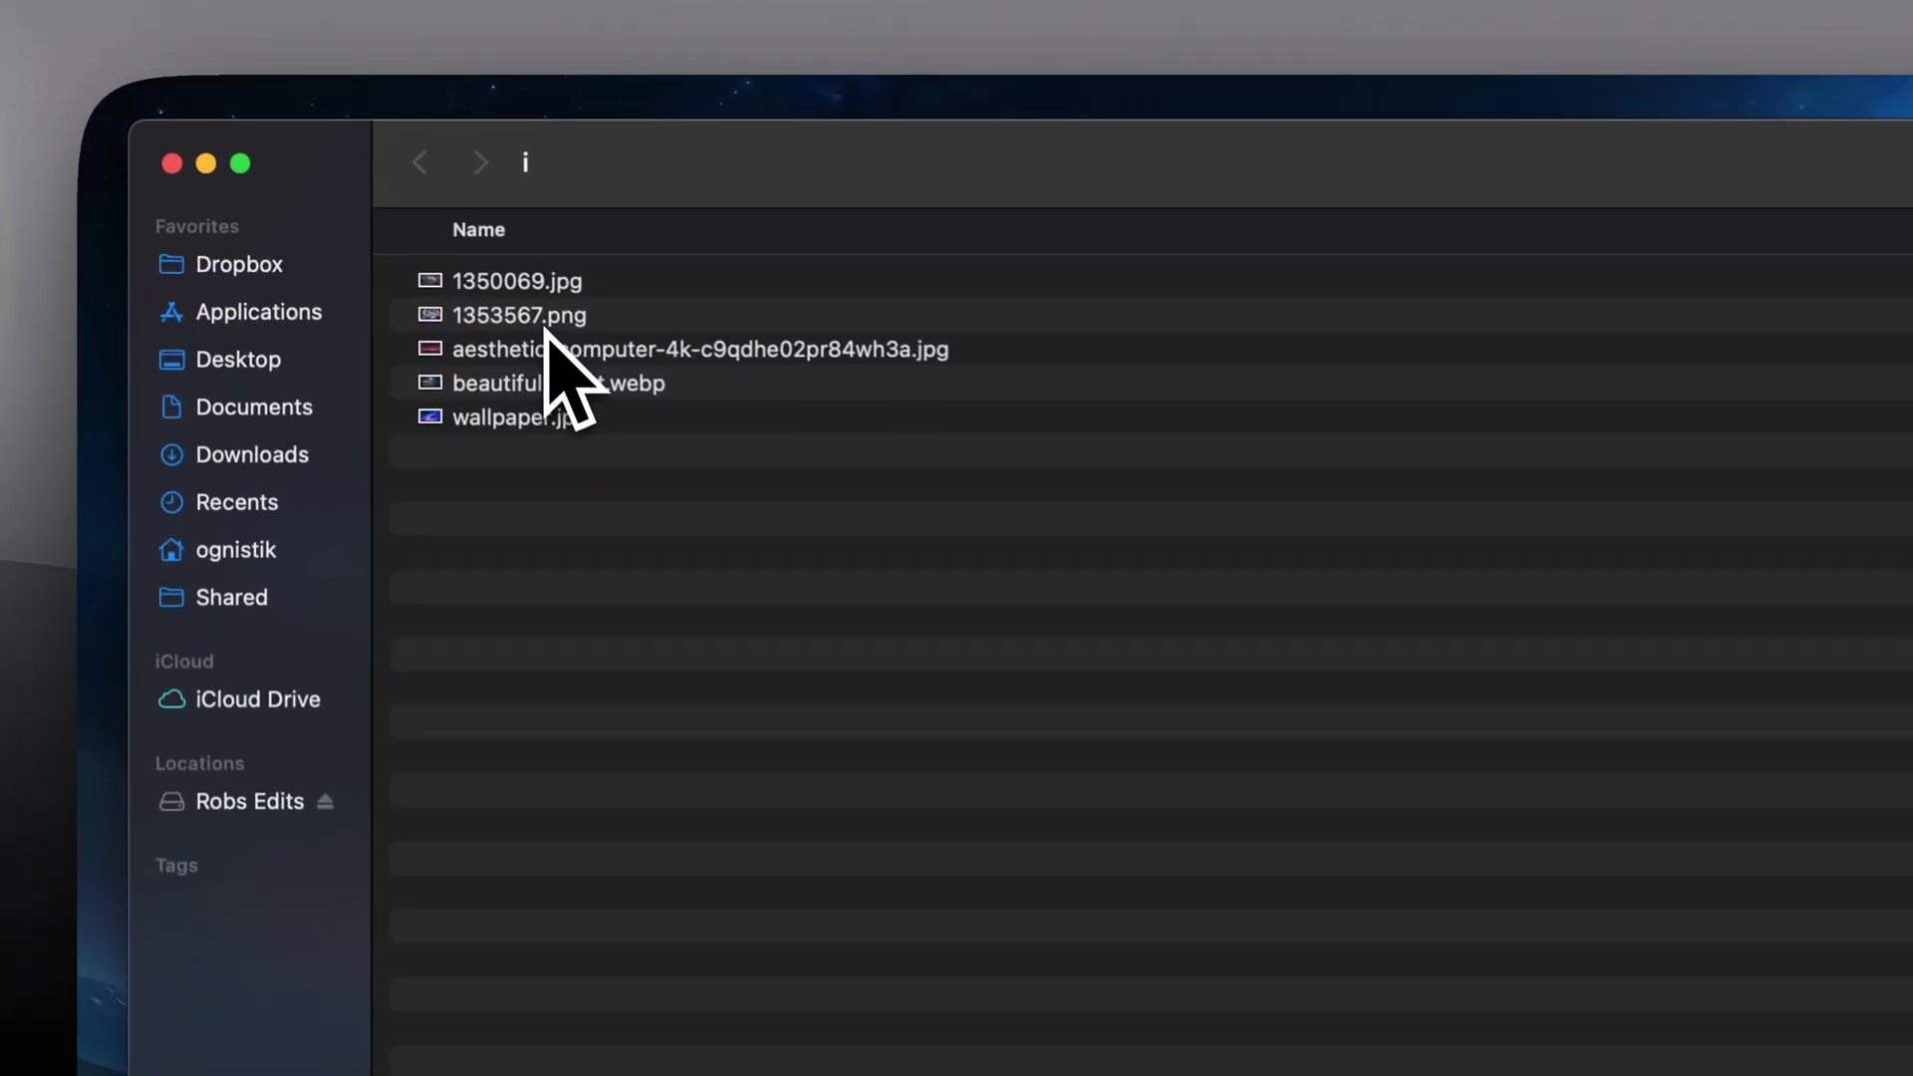
left_click(351, 200)
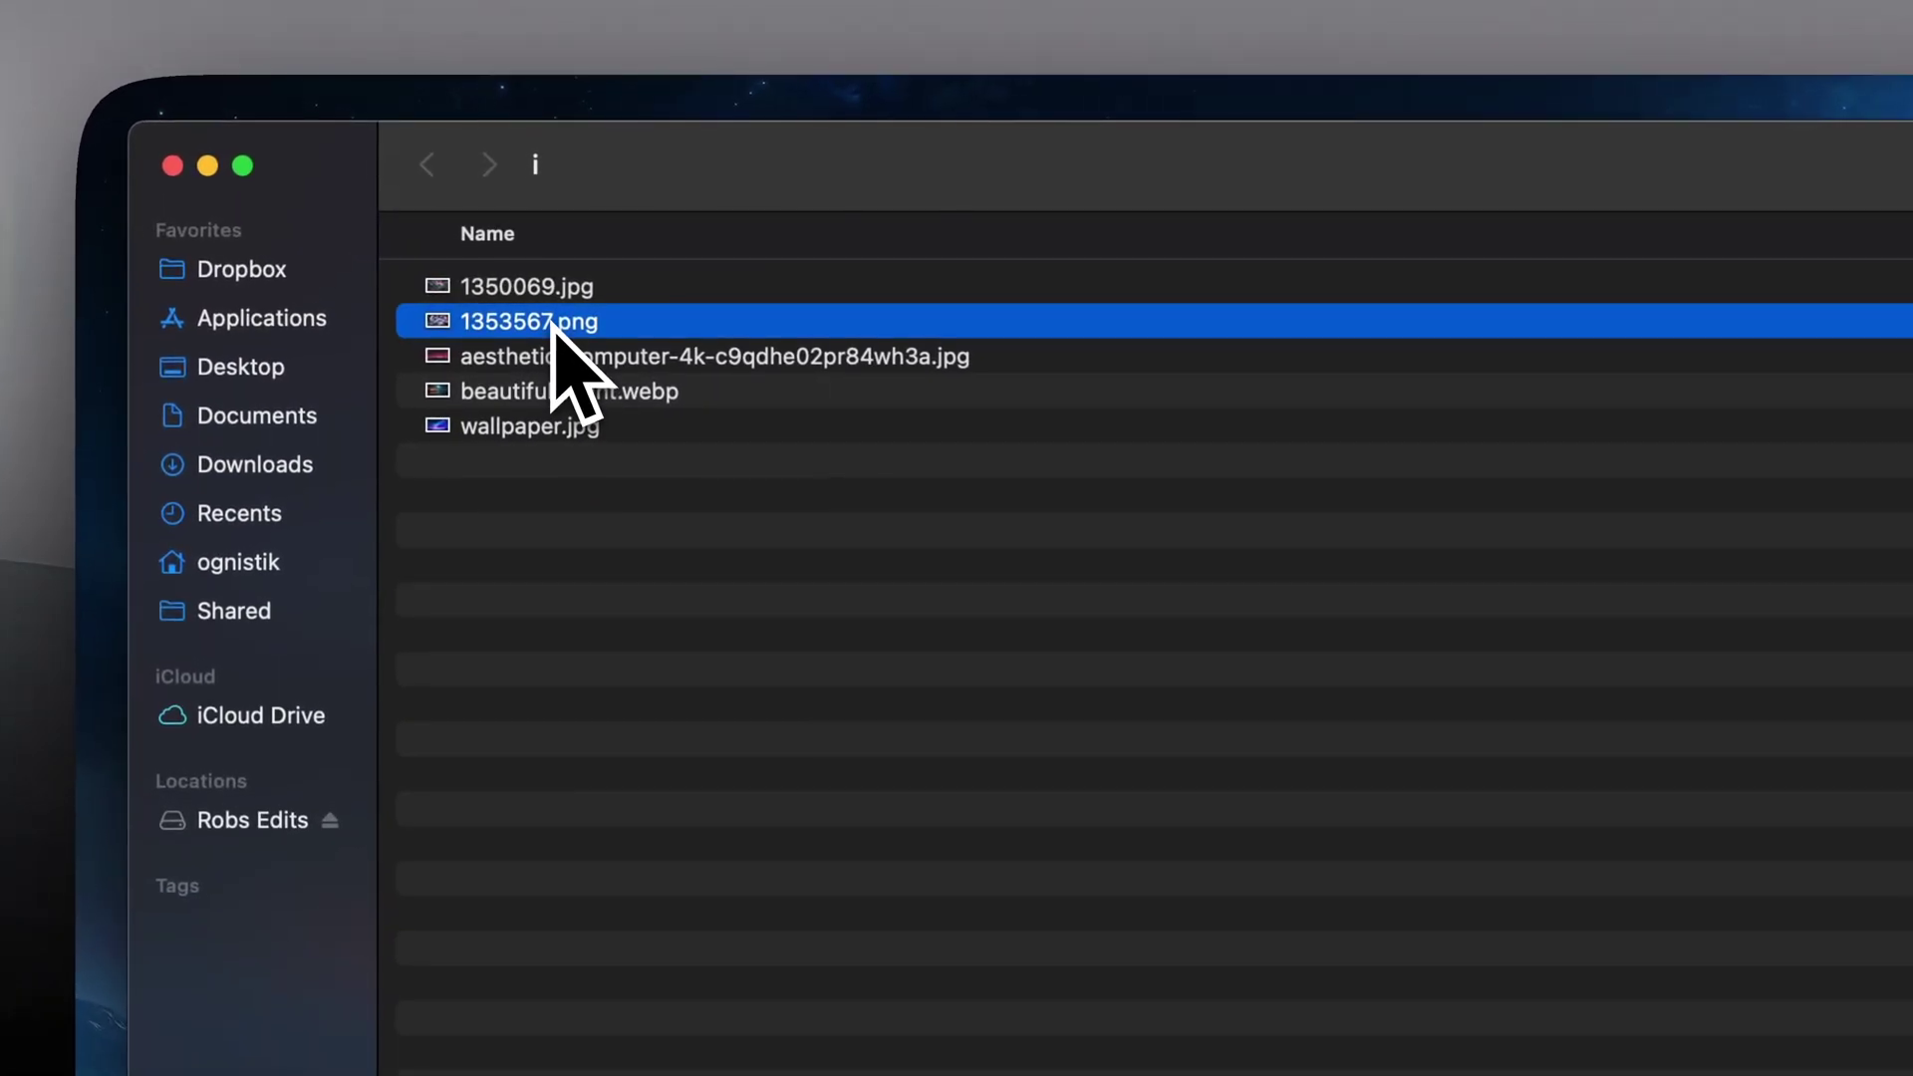
key("space")
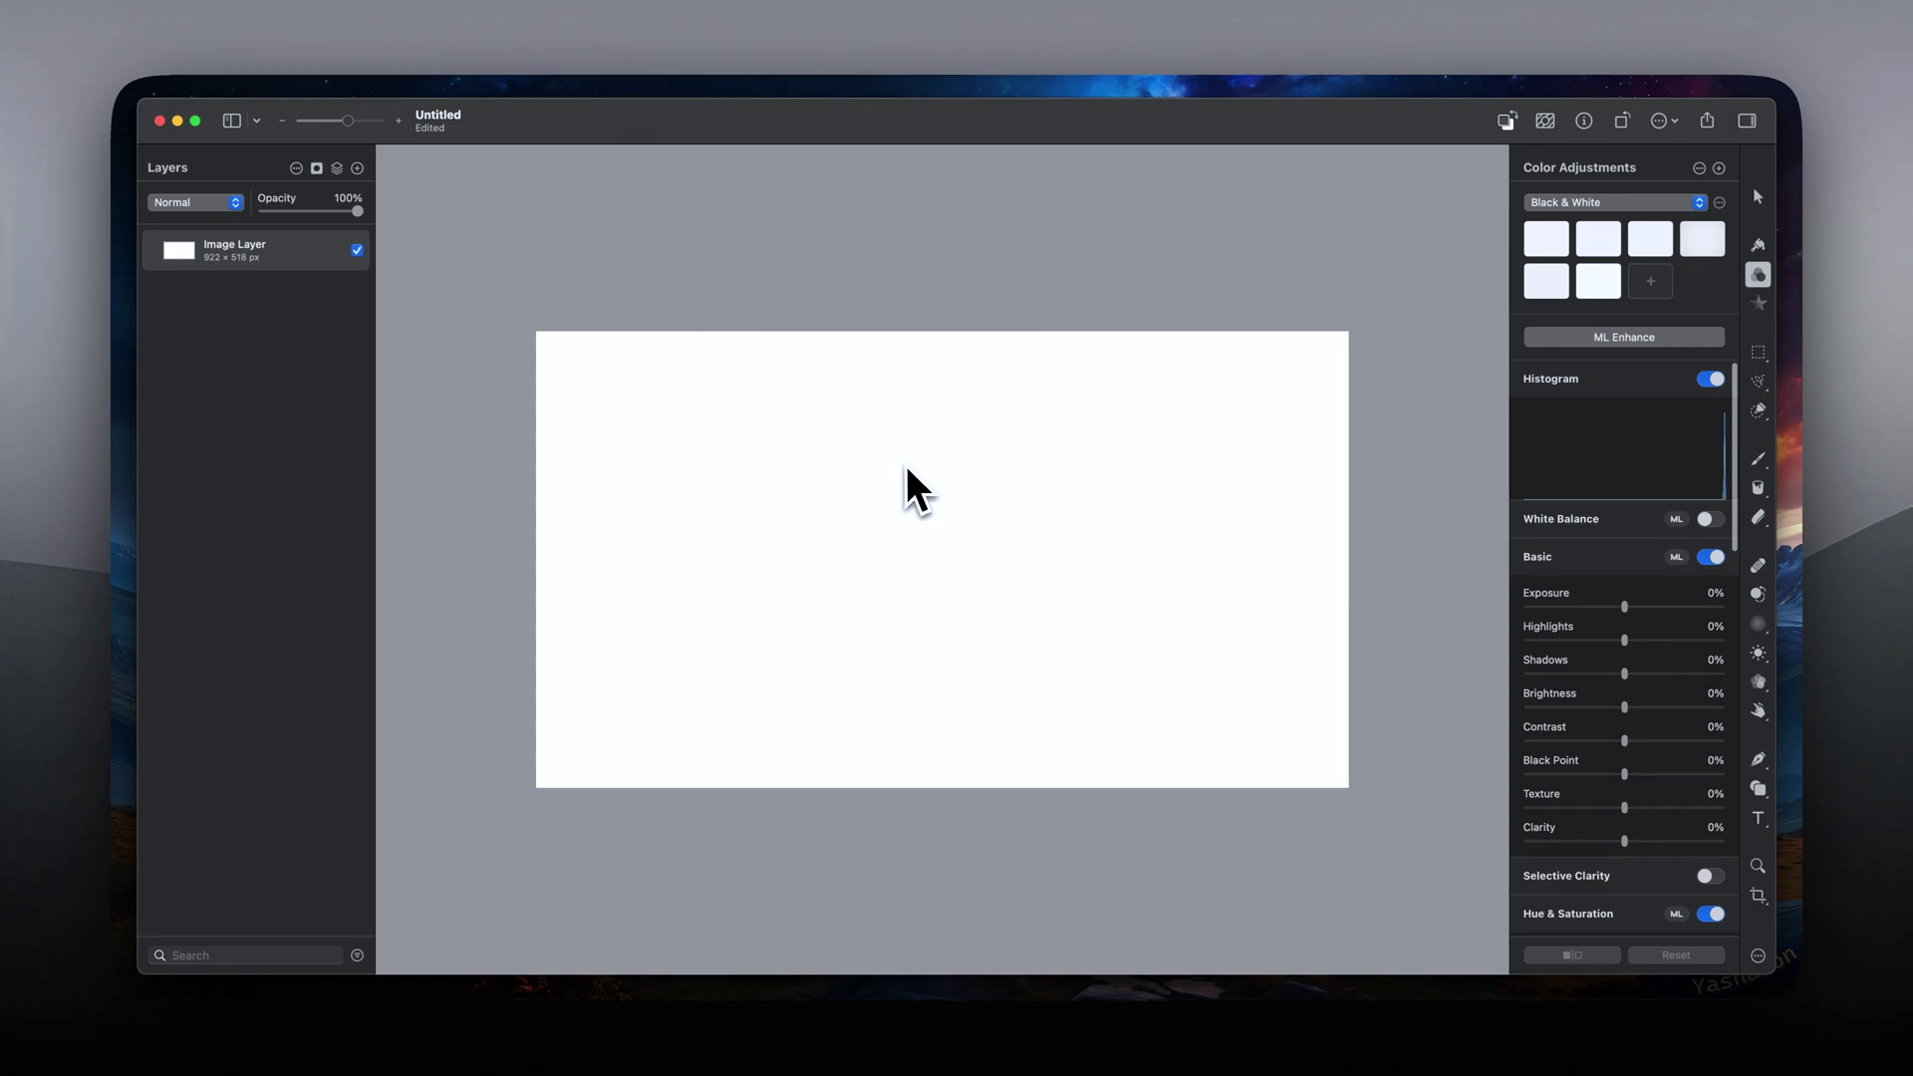
key("super+v")
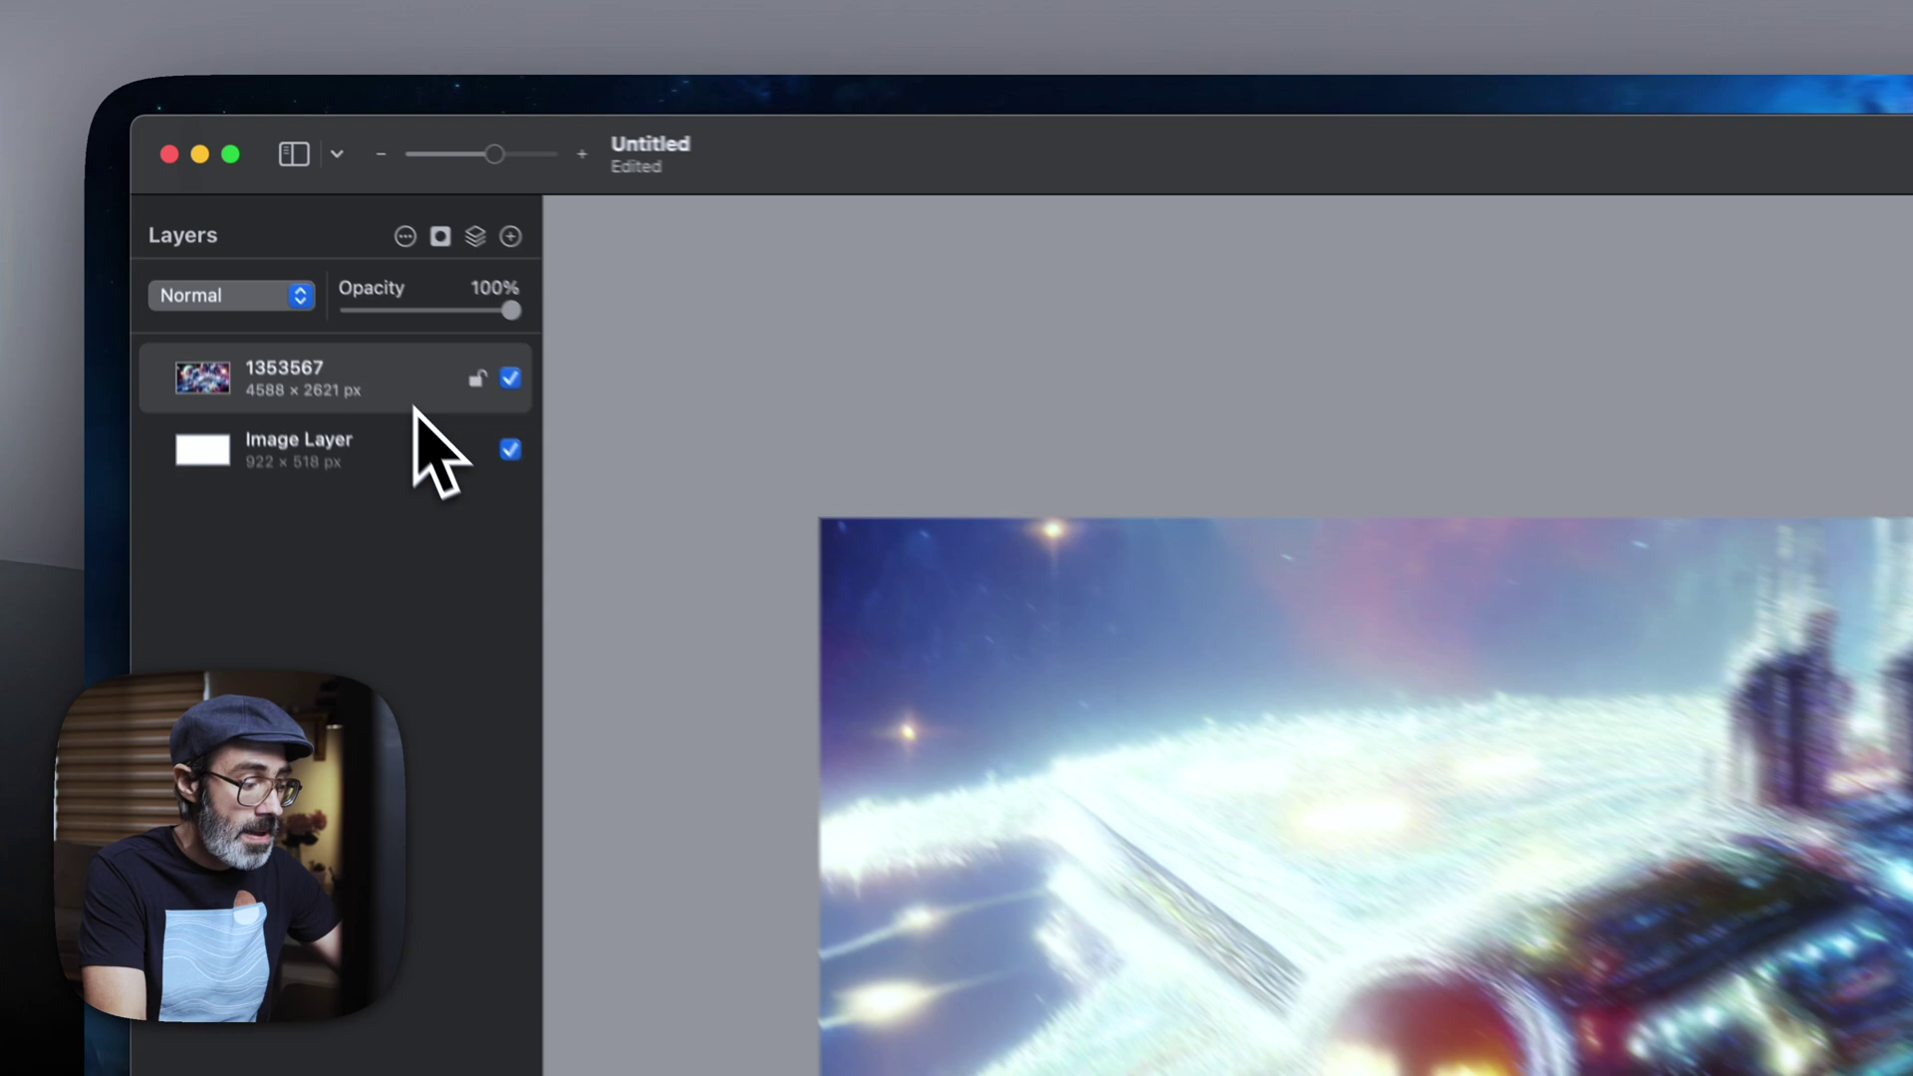
- Paste the Color Adjustments item from PasteFlow over the 1353567 layer and readjust its exposure
key("shift+super+v")
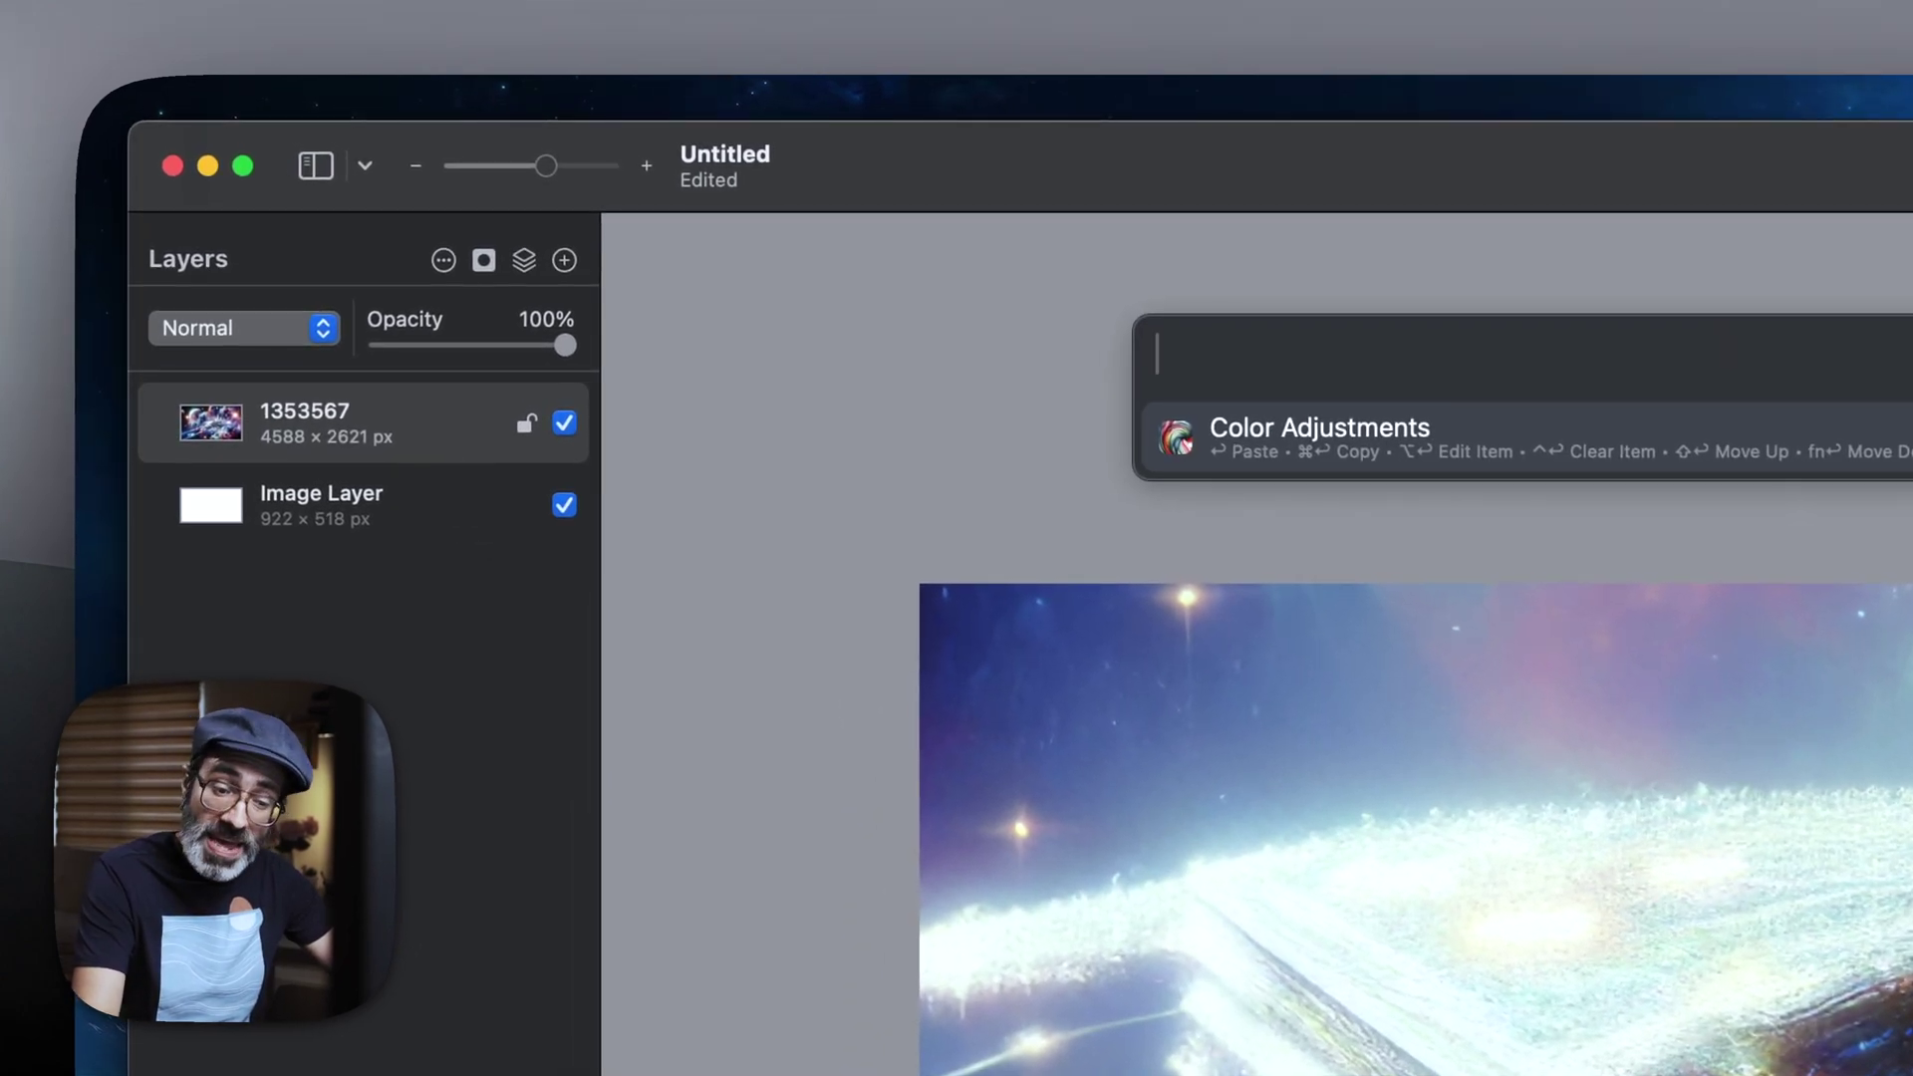
key("Return")
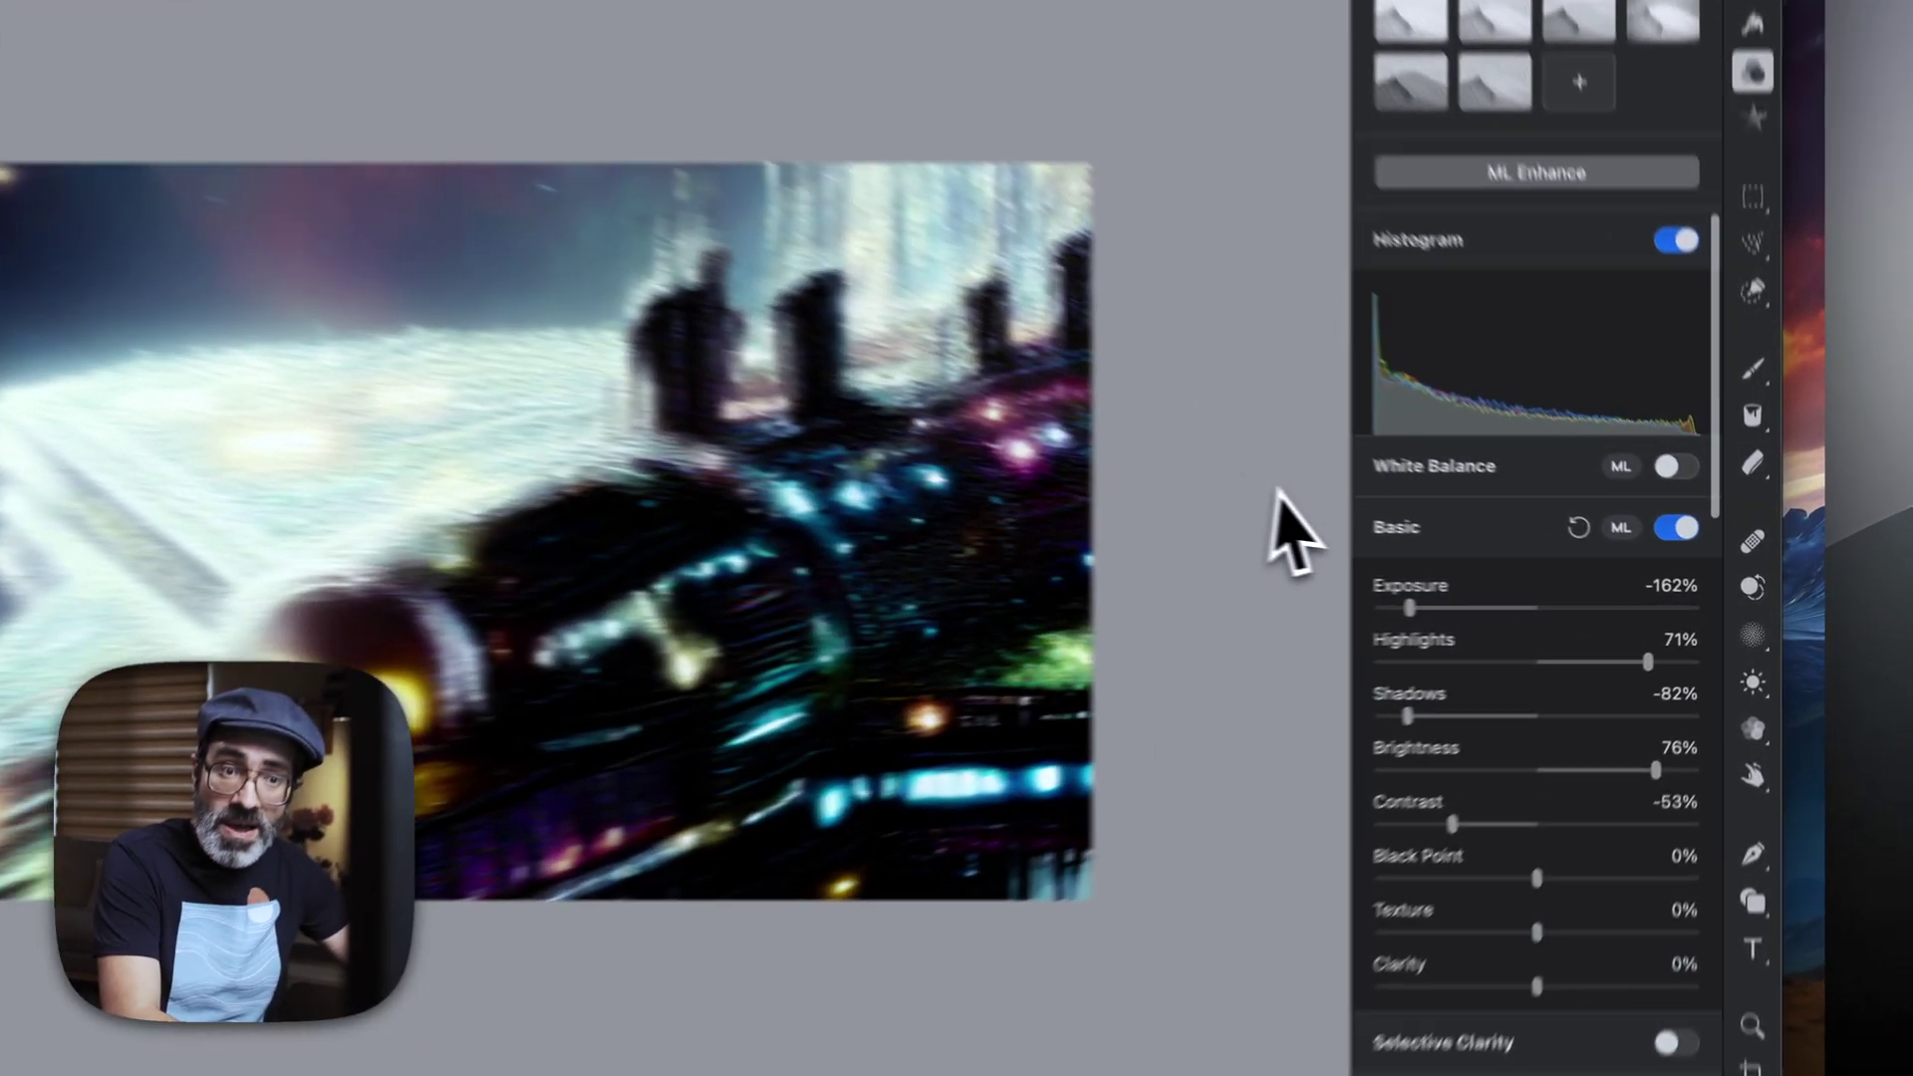
left_click_drag(1546, 607, 1570, 607)
left_click_drag(1382, 610, 1340, 612)
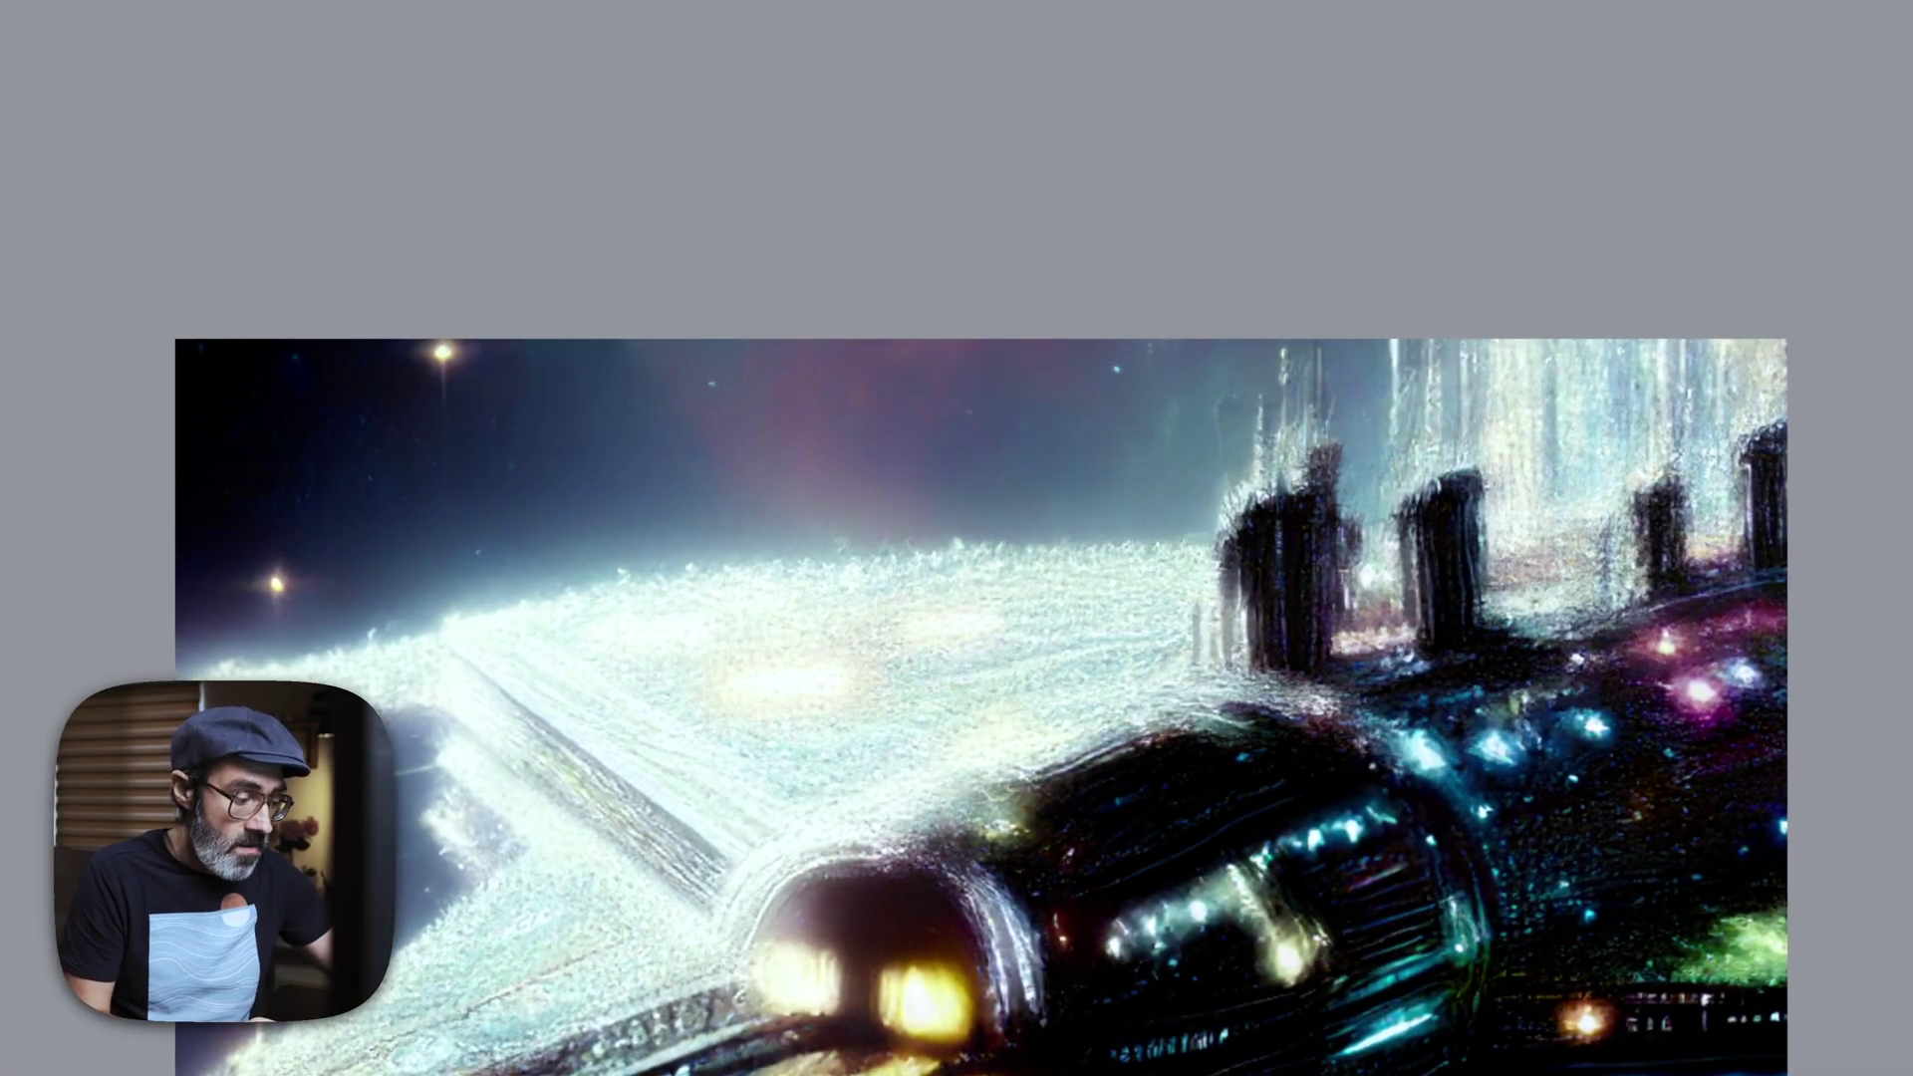
- Bring up the saved Color Adjustments item in PasteFlow for copying
key("super+space")
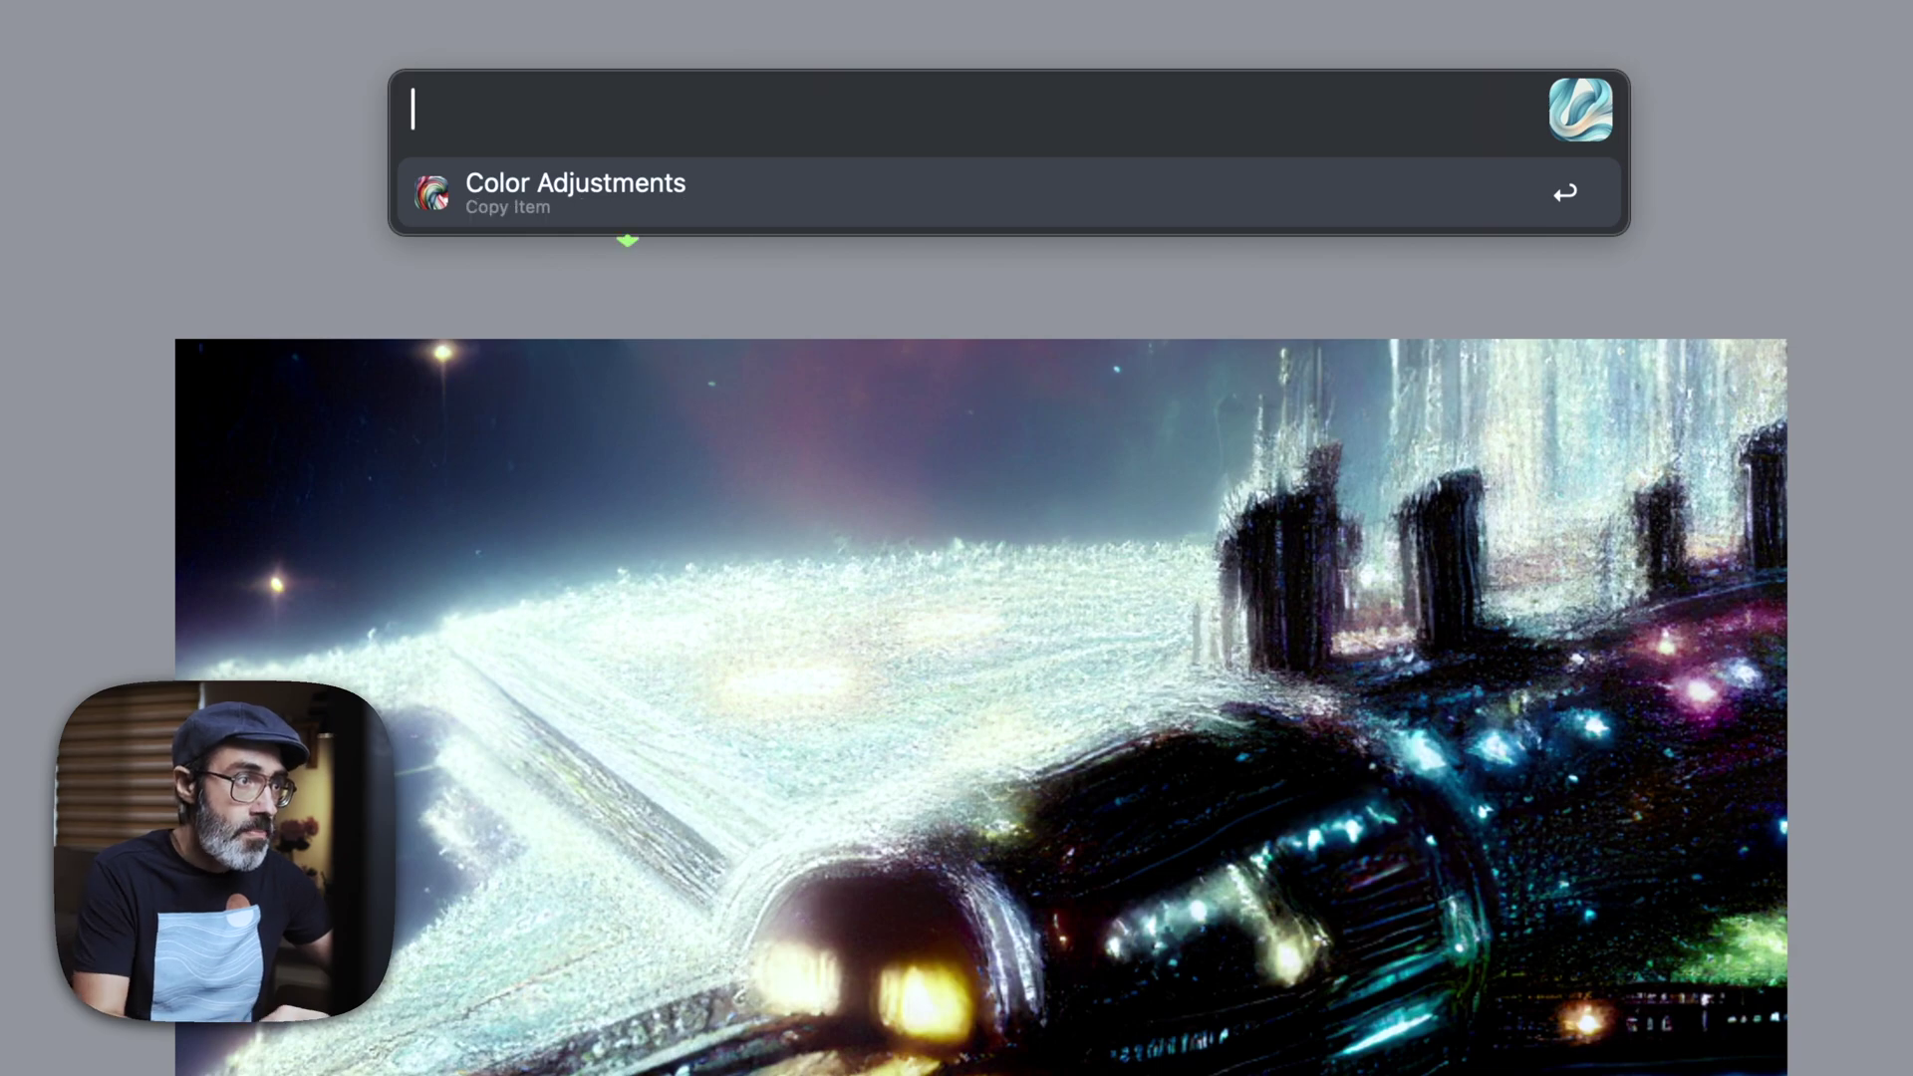